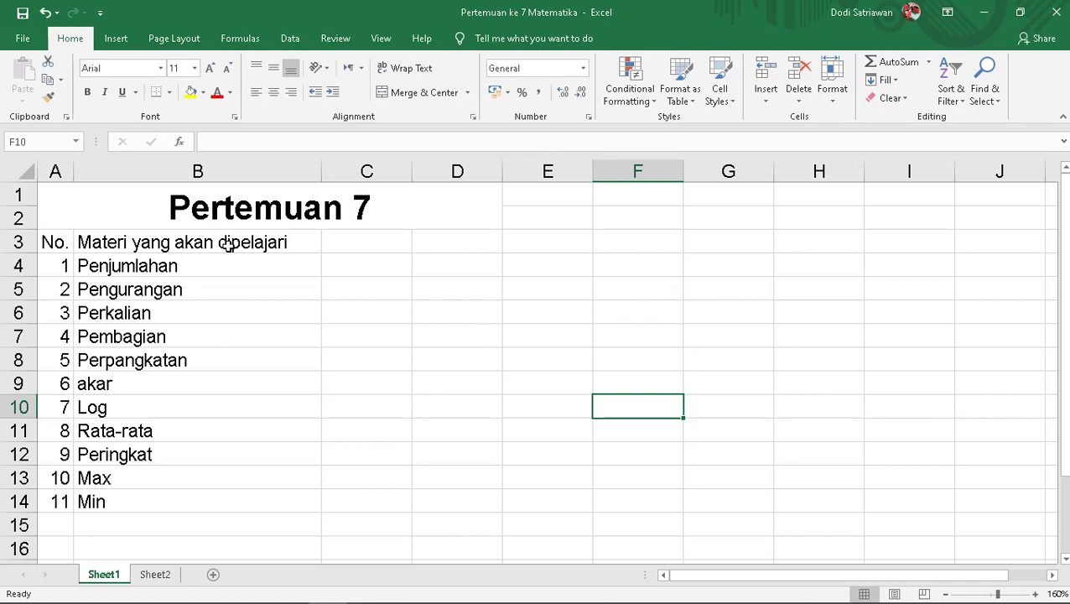
Apply All Borders to the Pertemuan 7 topic list in A3:B14
mouse_move(67, 244)
left_mouse_down()
mouse_move(256, 453)
mouse_move(256, 499)
left_mouse_up()
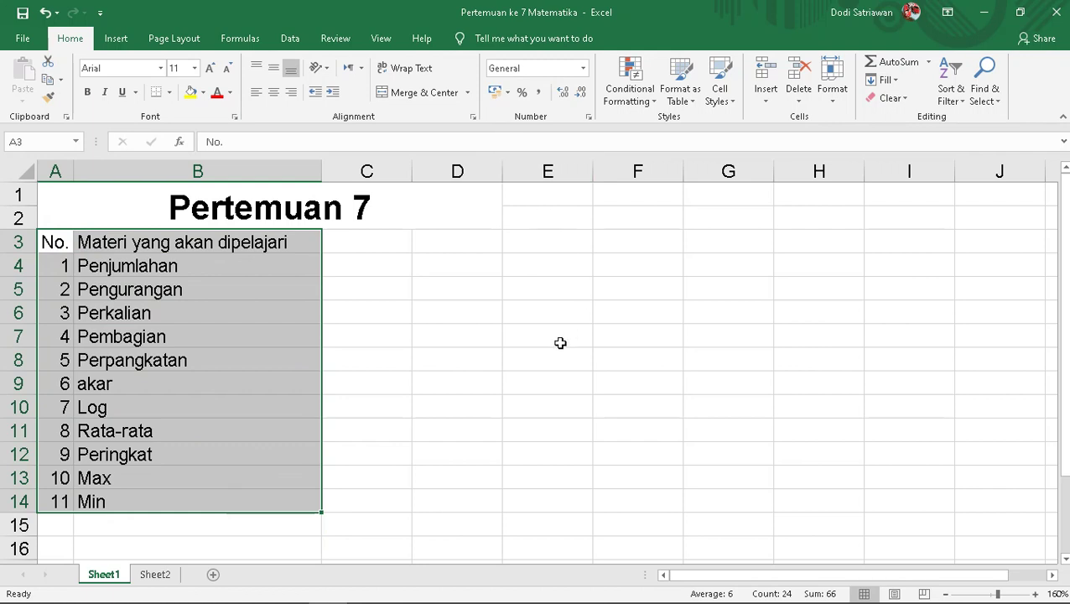
left_click(170, 94)
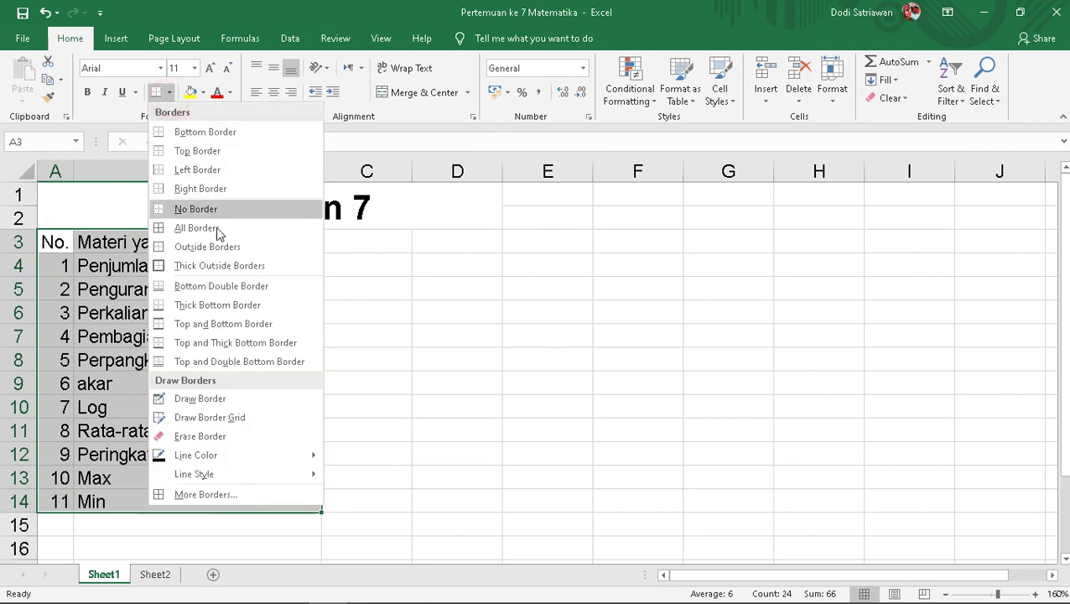
left_click(216, 228)
left_click(466, 288)
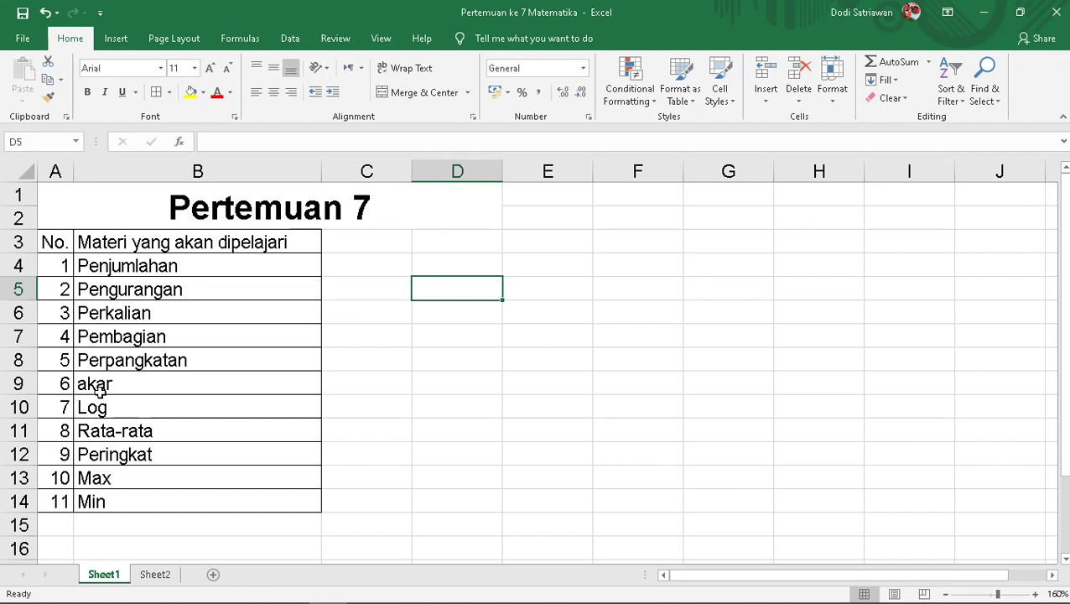
left_click_drag(46, 265, 213, 408)
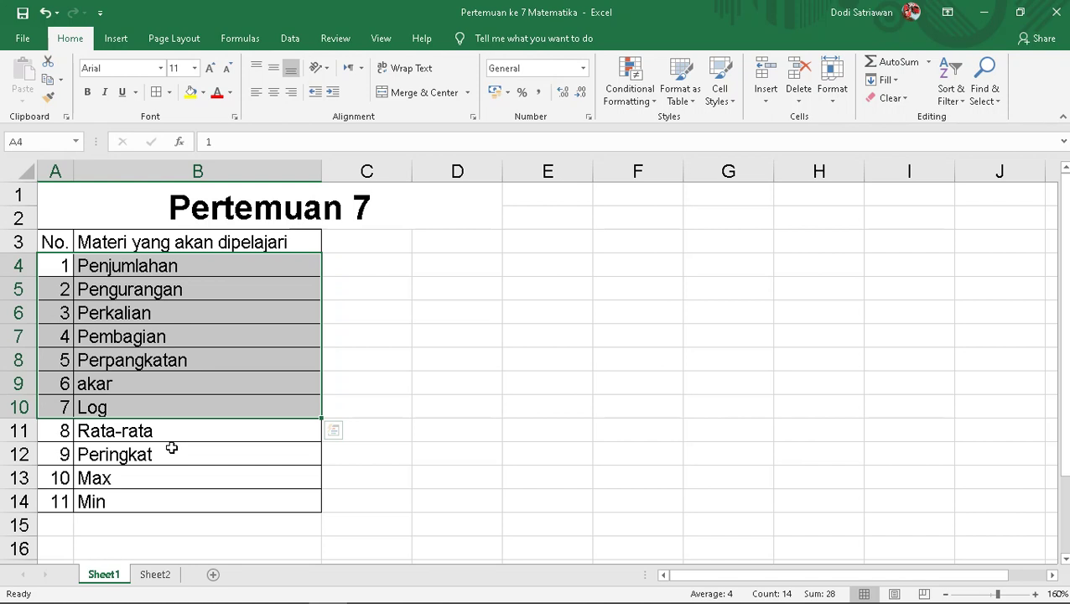
Deselect the topic list and switch to Sheet2 with the river-water data
left_click(287, 501)
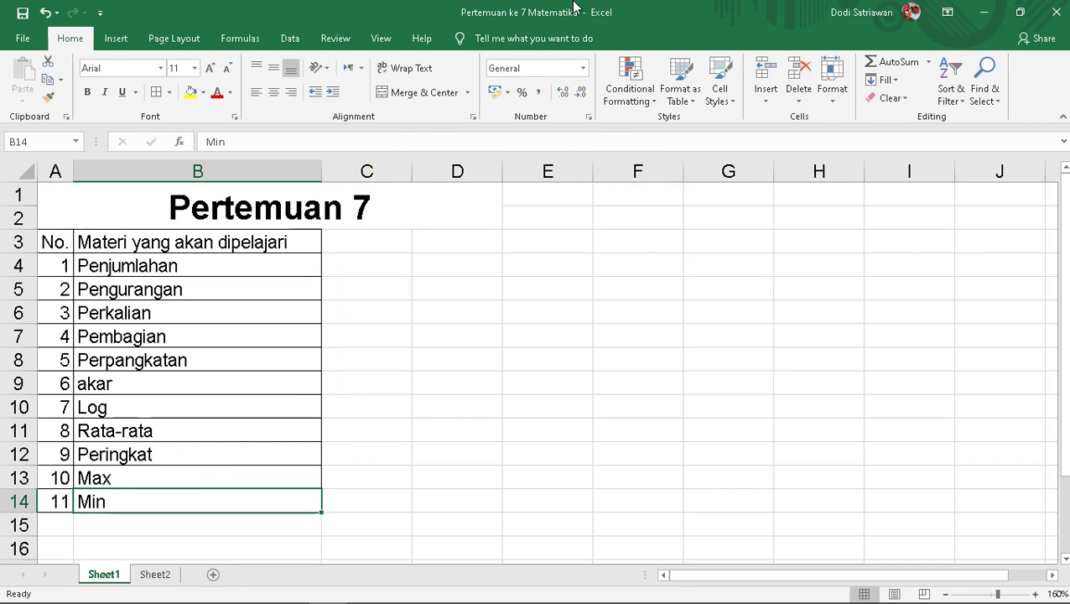
mouse_move(579, 8)
left_click(155, 575)
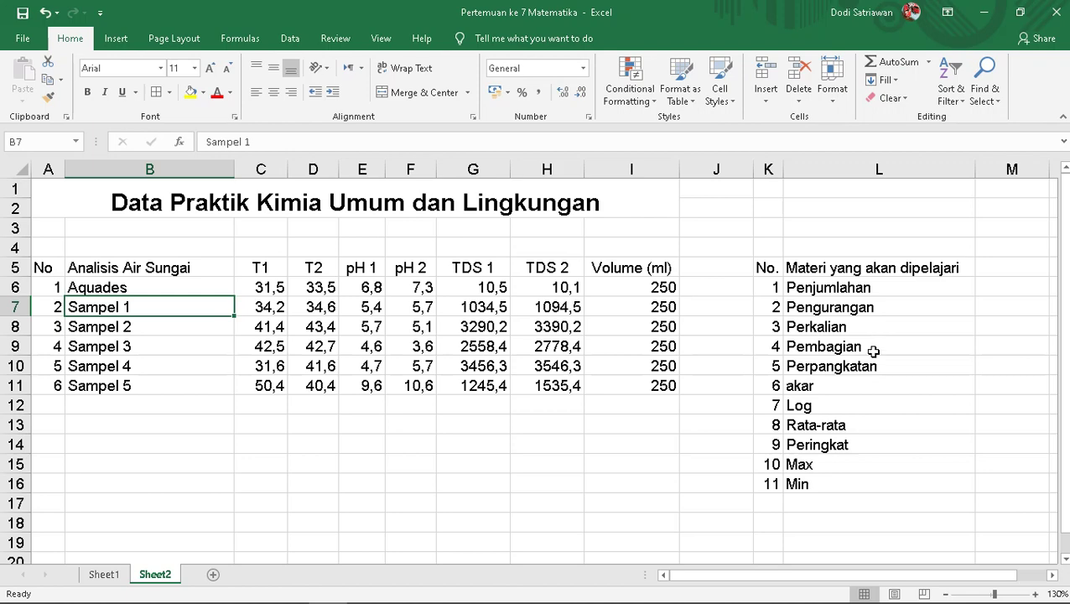
Apply All Borders to the topic list in K5:L16
scroll(873, 350, "up", 1)
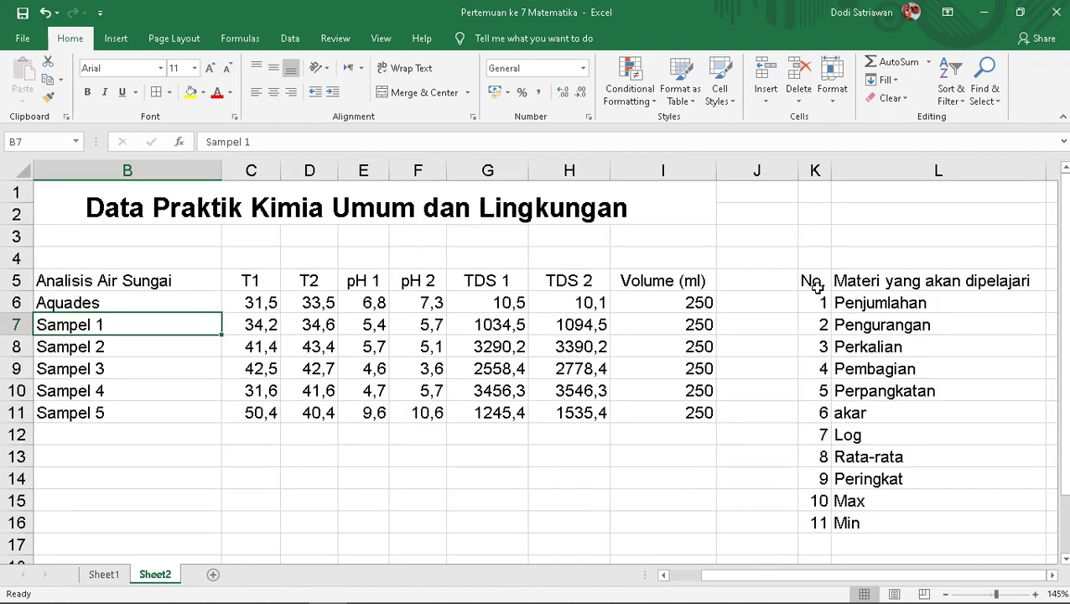
left_click_drag(818, 285, 940, 529)
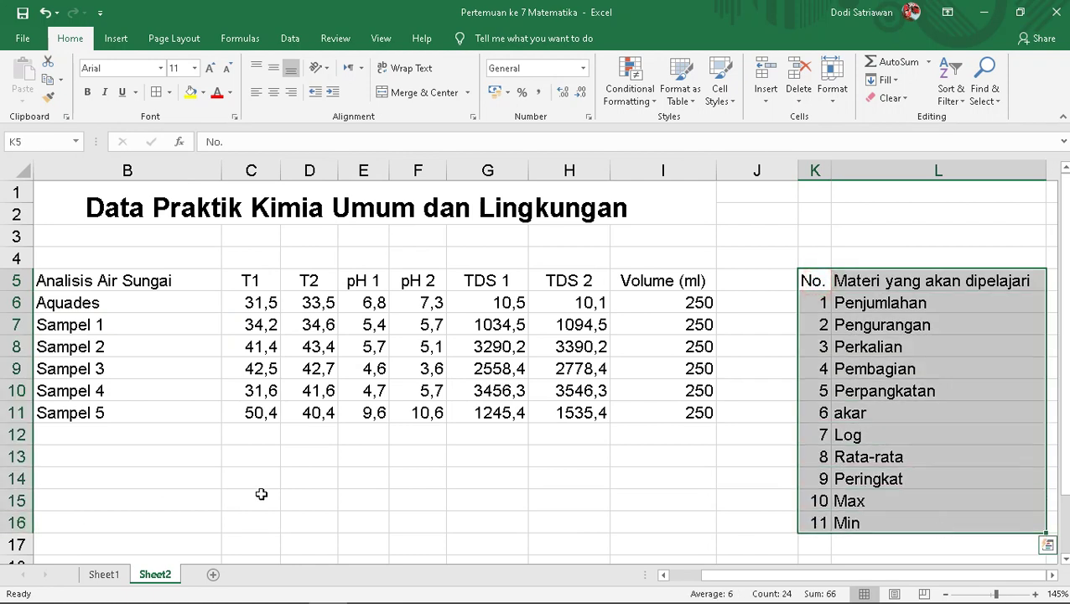
left_click(156, 92)
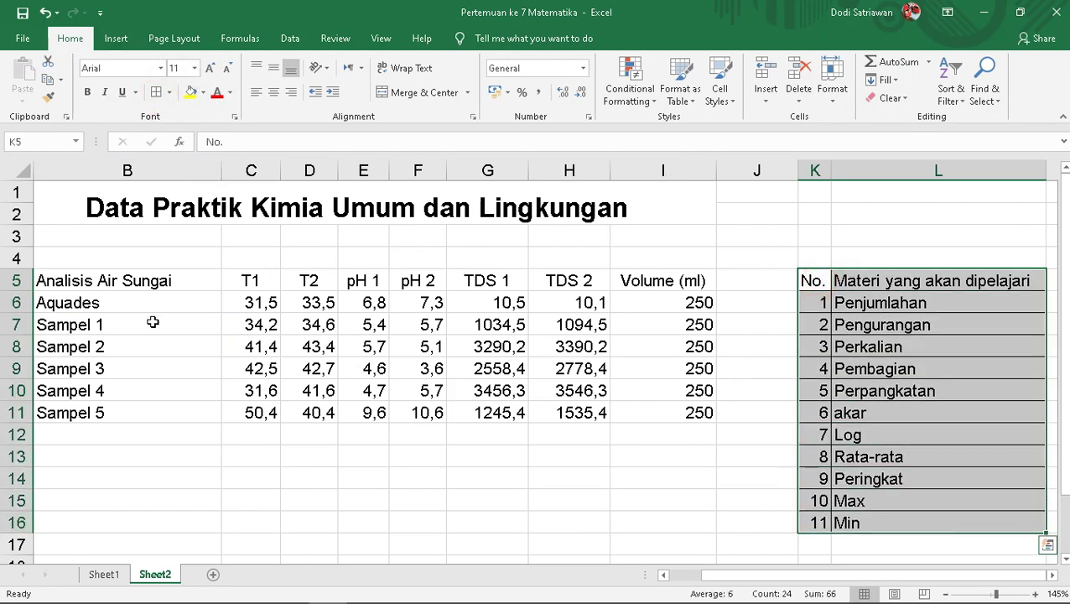
Apply All Borders to the water-analysis table B5:I11 and select header row B5:I5
left_click_drag(97, 282, 666, 406)
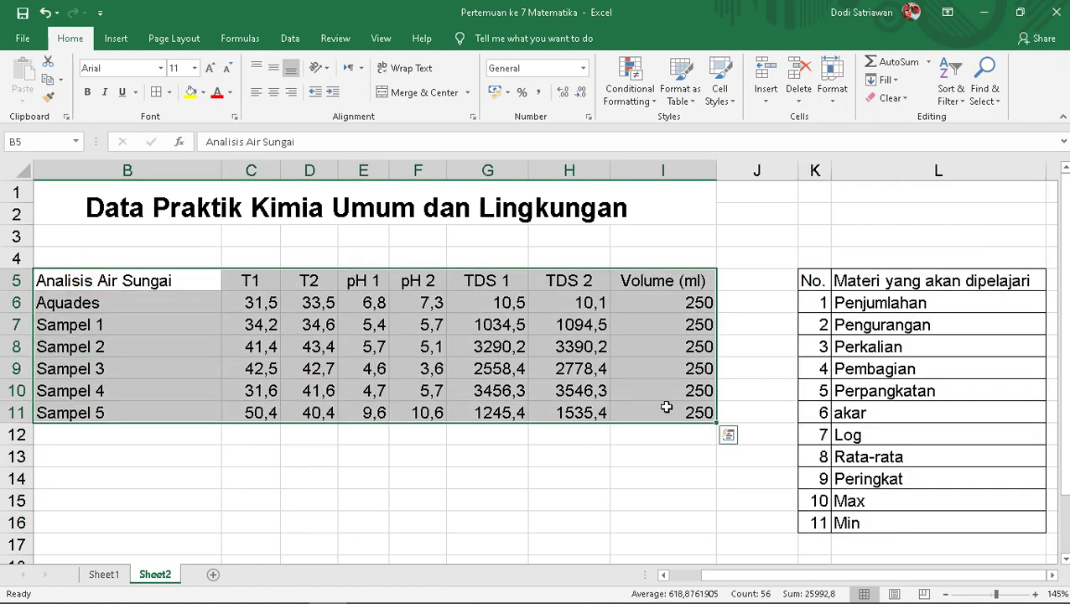
left_click(156, 91)
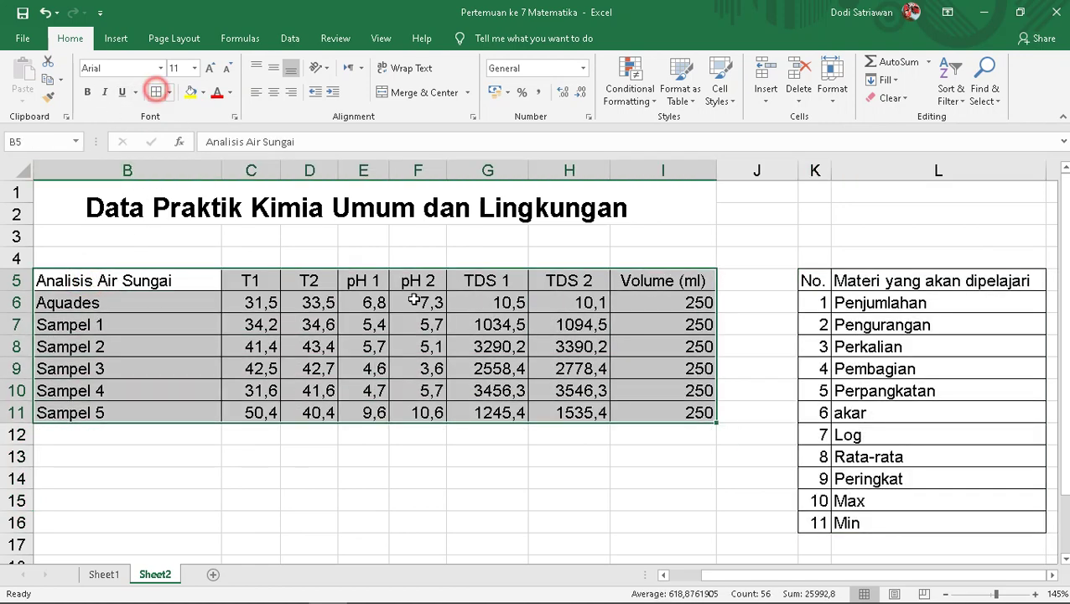
left_click(645, 430)
left_click_drag(88, 280, 650, 280)
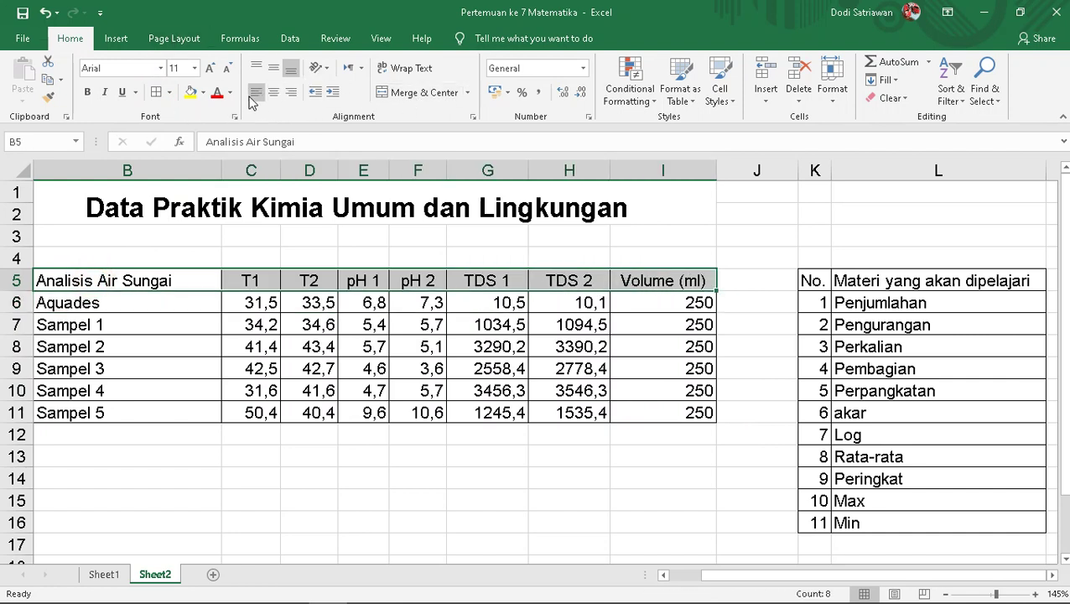
left_click(203, 92)
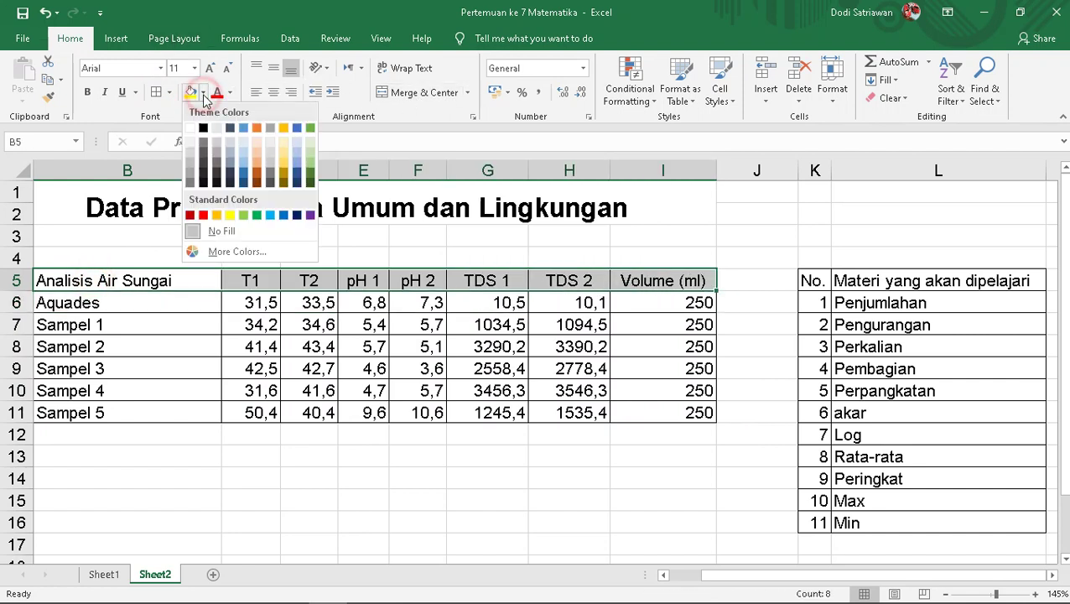
Fill header row B5:I5 with light grey
left_click(190, 156)
left_click(188, 327)
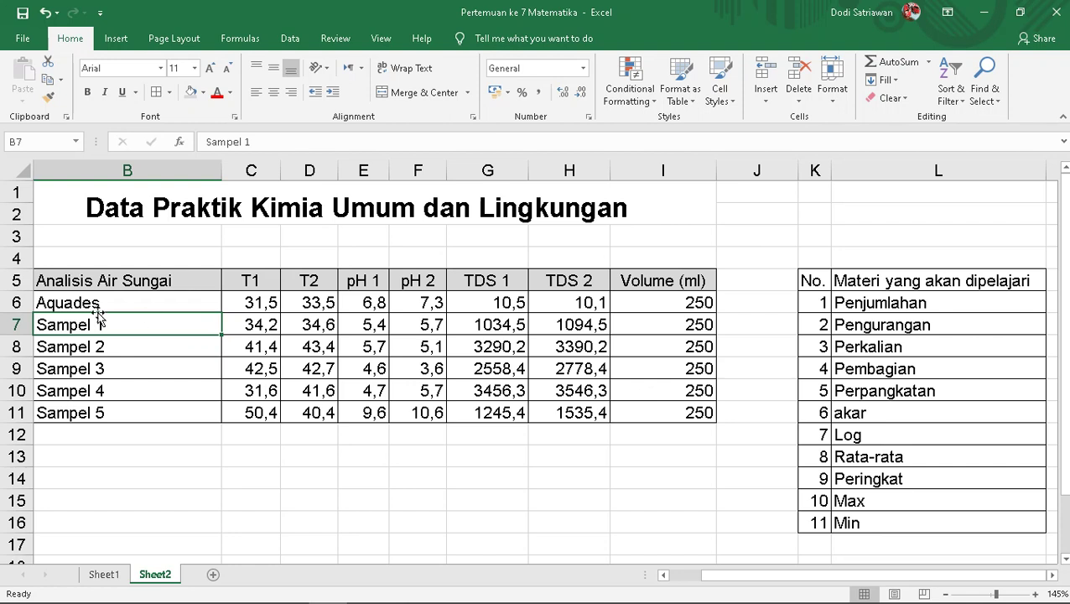
left_click_drag(108, 322, 118, 406)
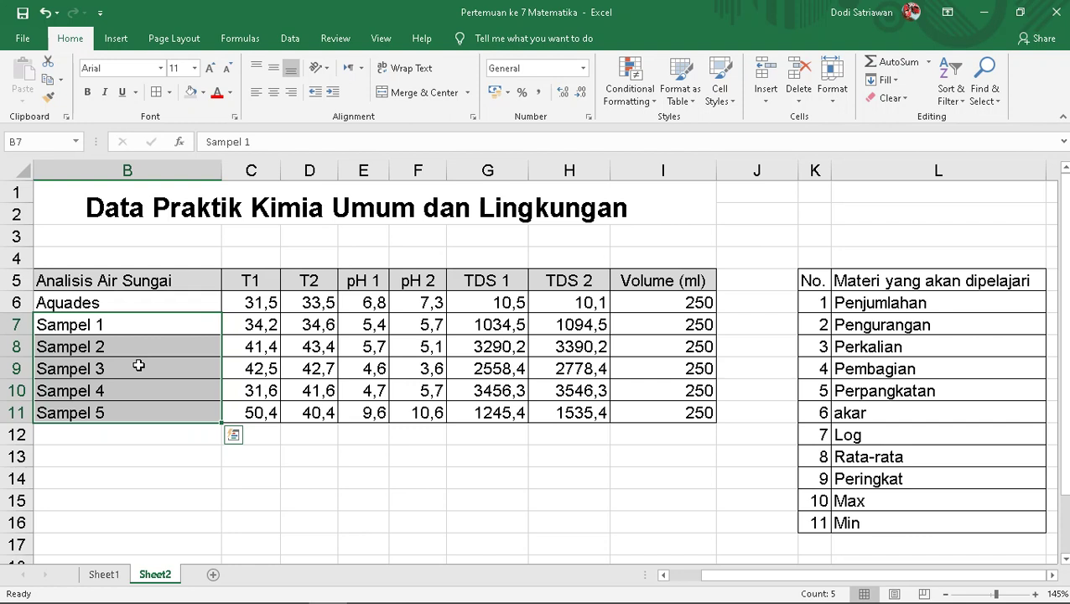
left_click(275, 285)
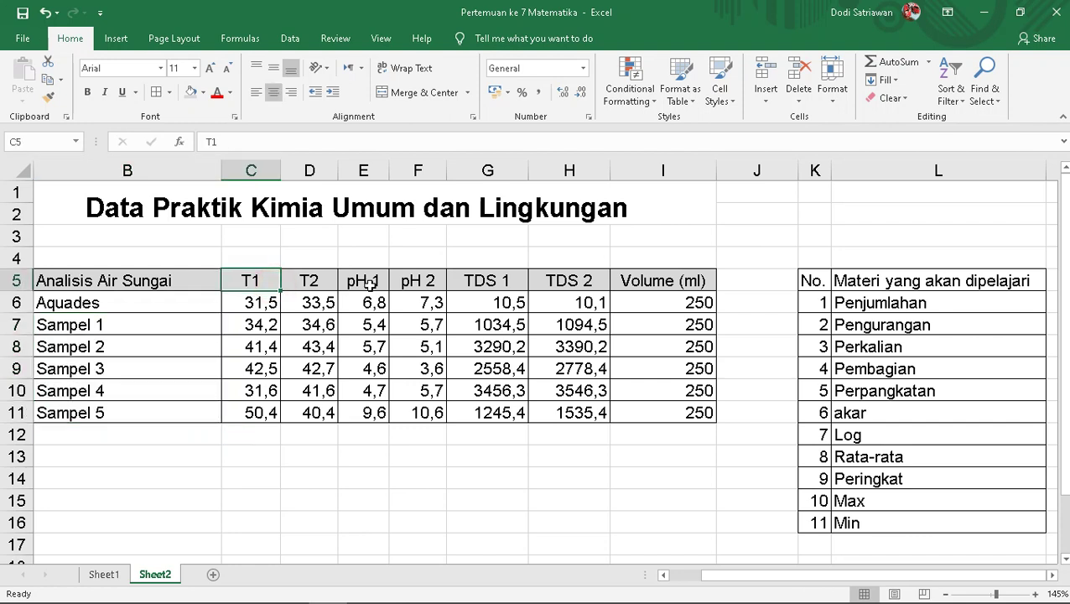
left_click(369, 285)
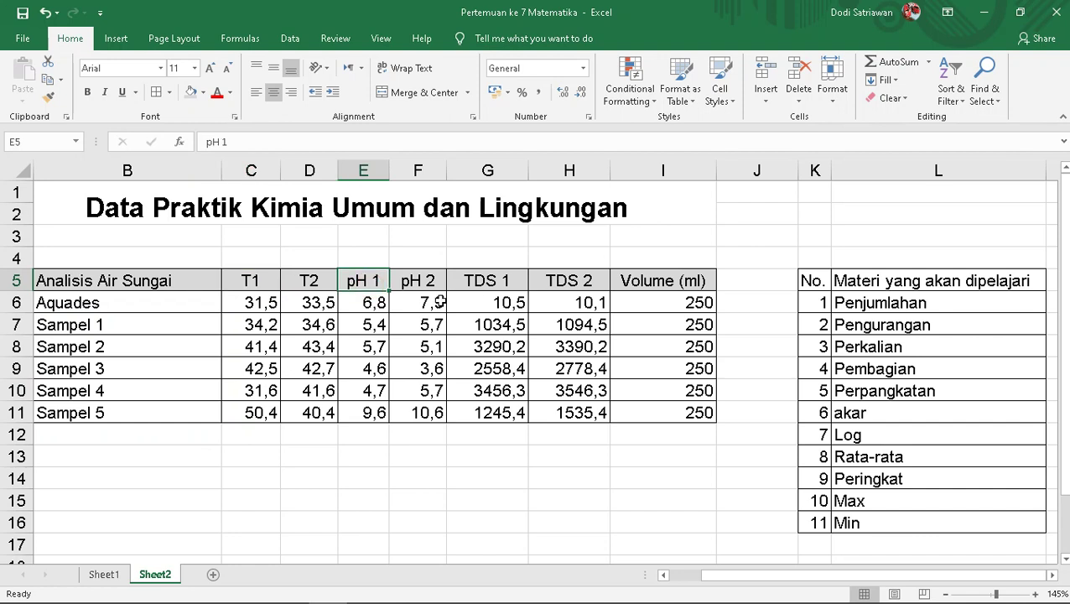
left_click(488, 284)
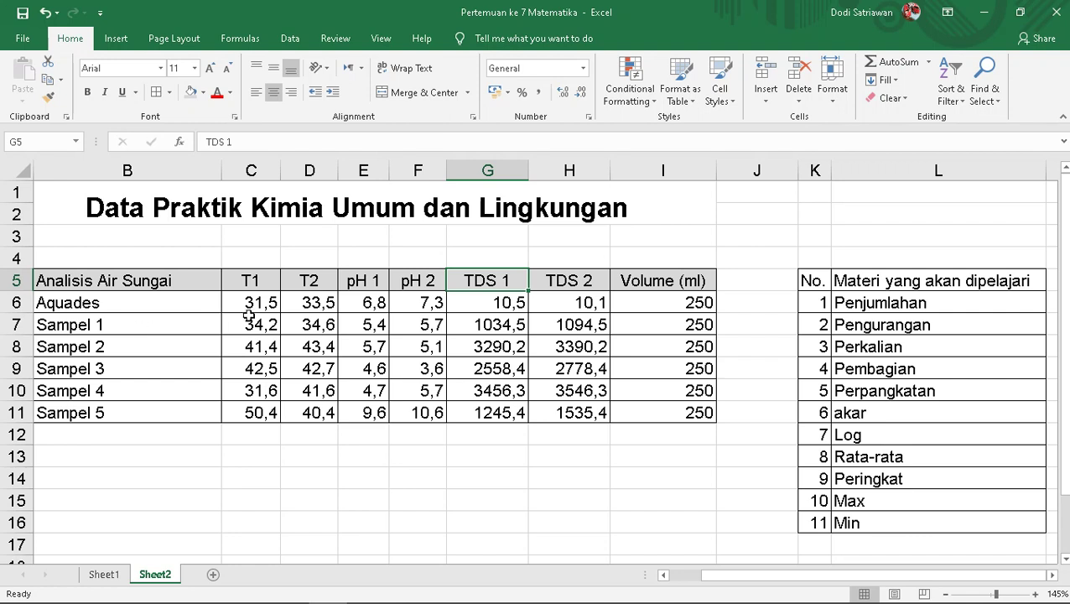
left_click_drag(260, 304, 432, 346)
left_click_drag(501, 347, 574, 411)
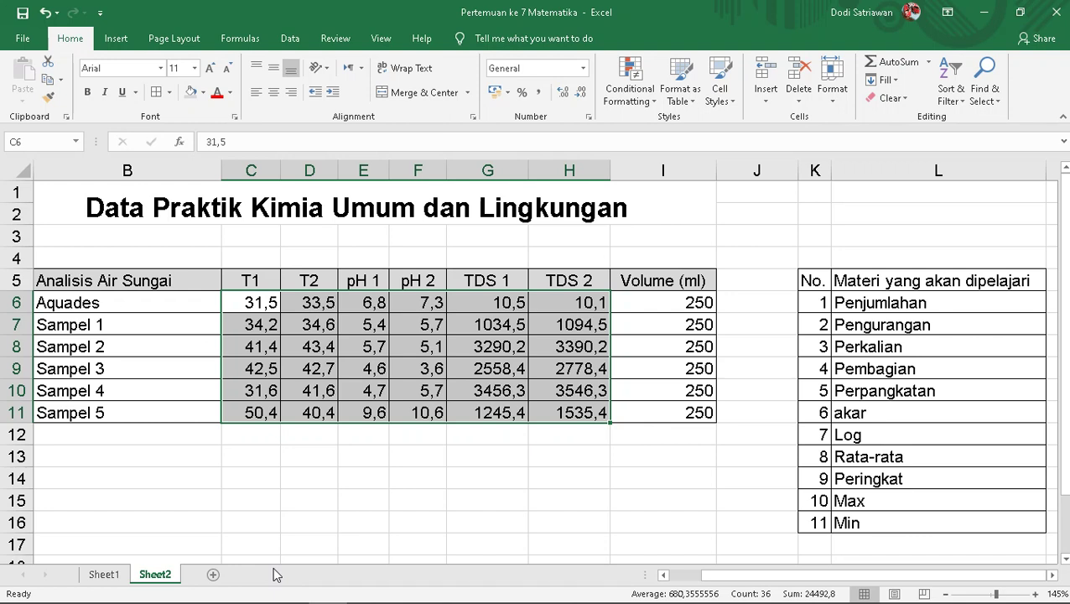
left_click(273, 528)
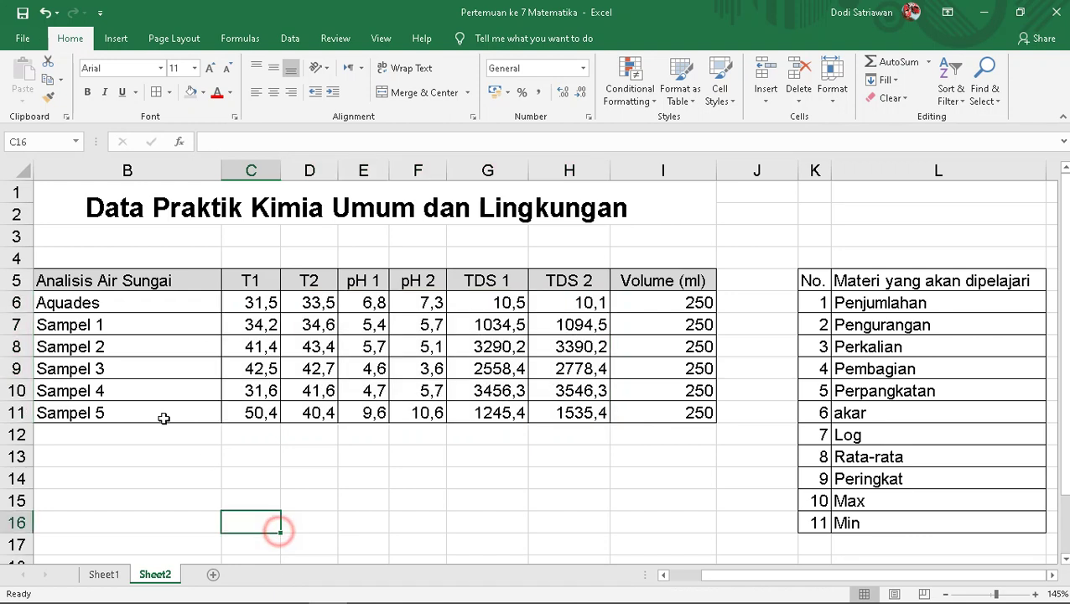
left_click(119, 303)
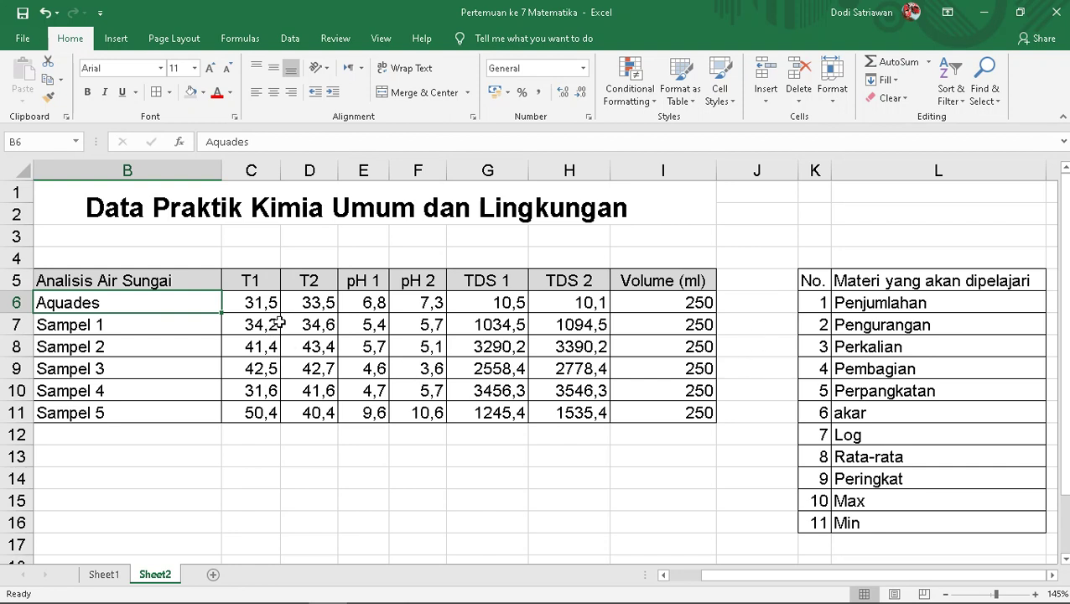
left_click_drag(279, 322, 274, 341)
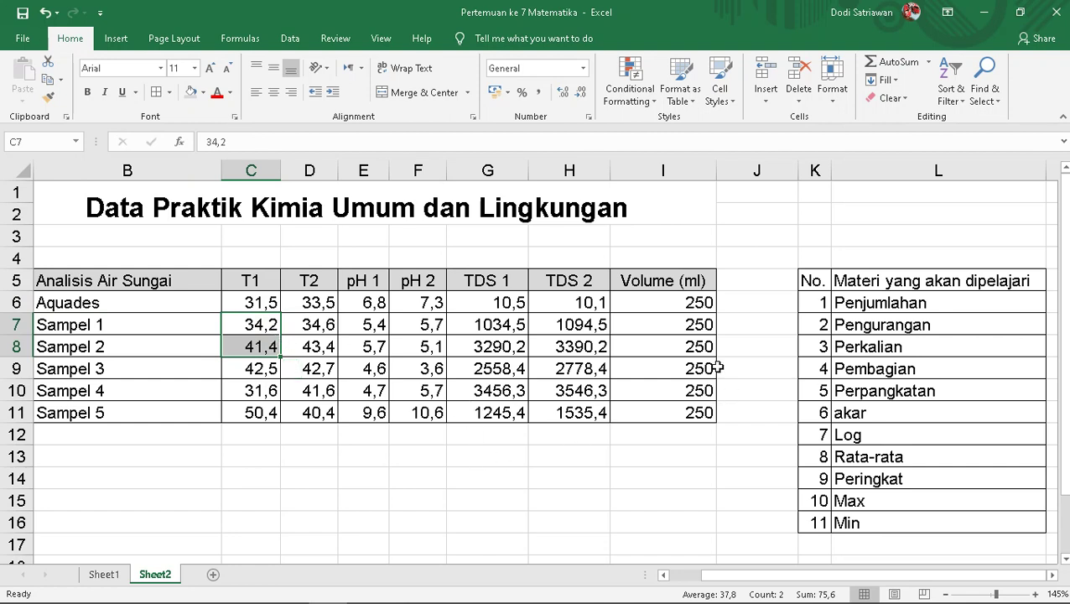
left_click(673, 323)
double_click(673, 323)
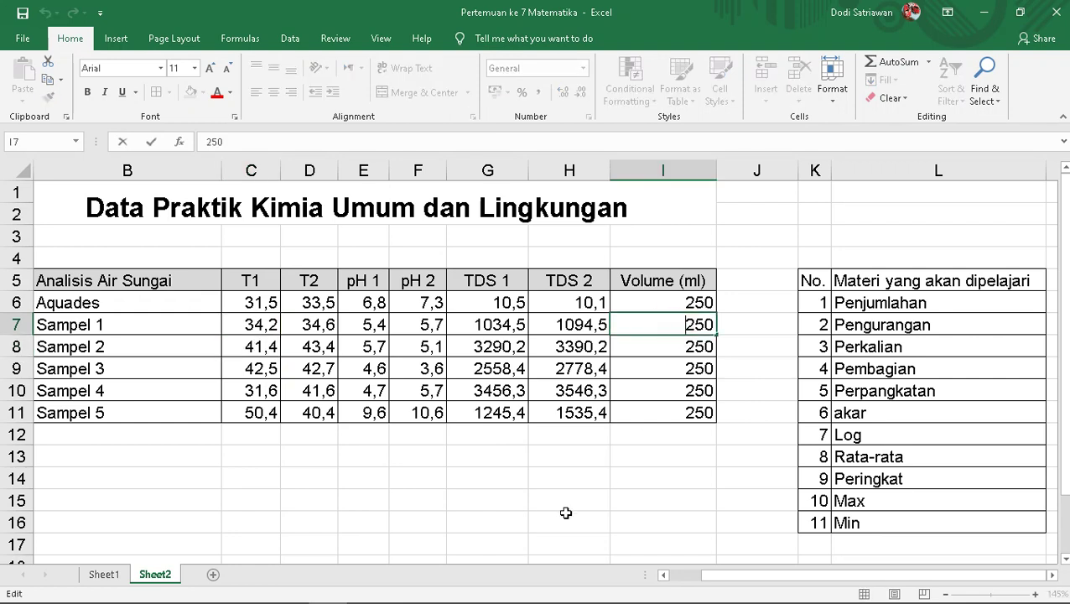
left_click(110, 478)
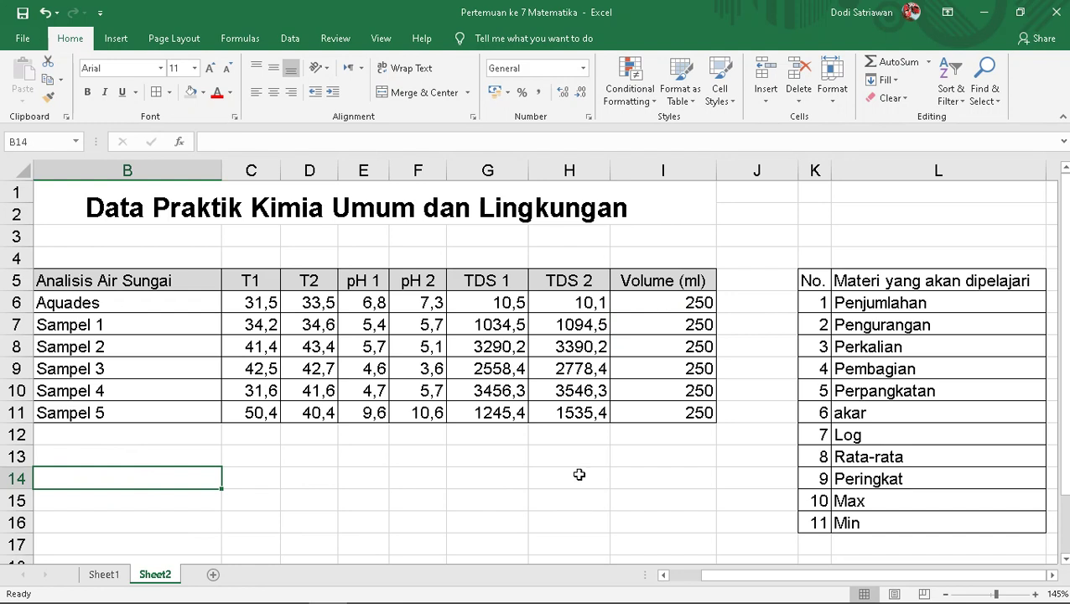
type("jumla")
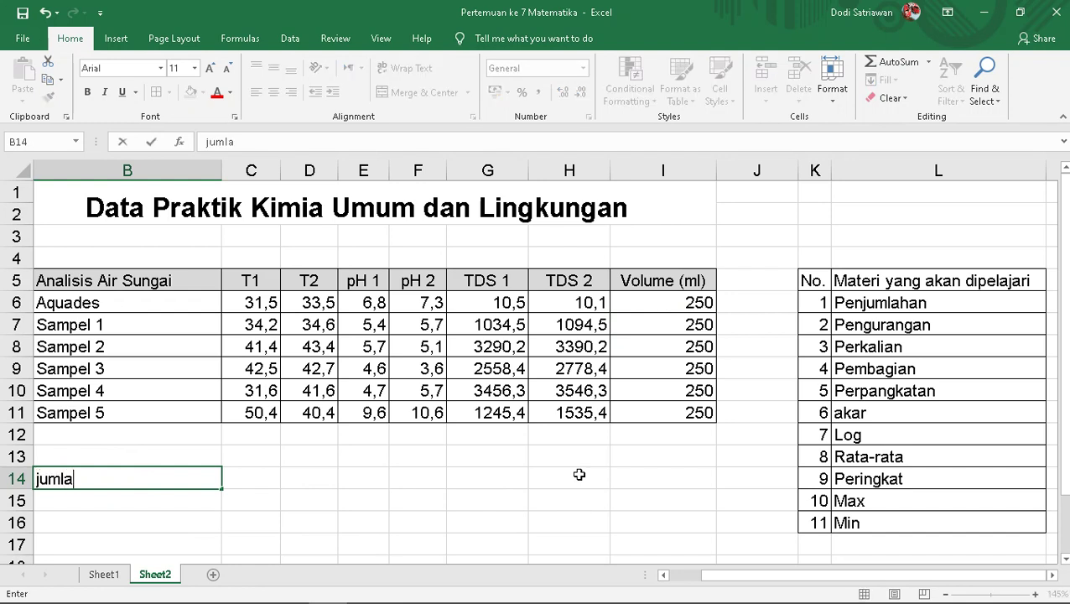
type("h sam")
type("pel 1")
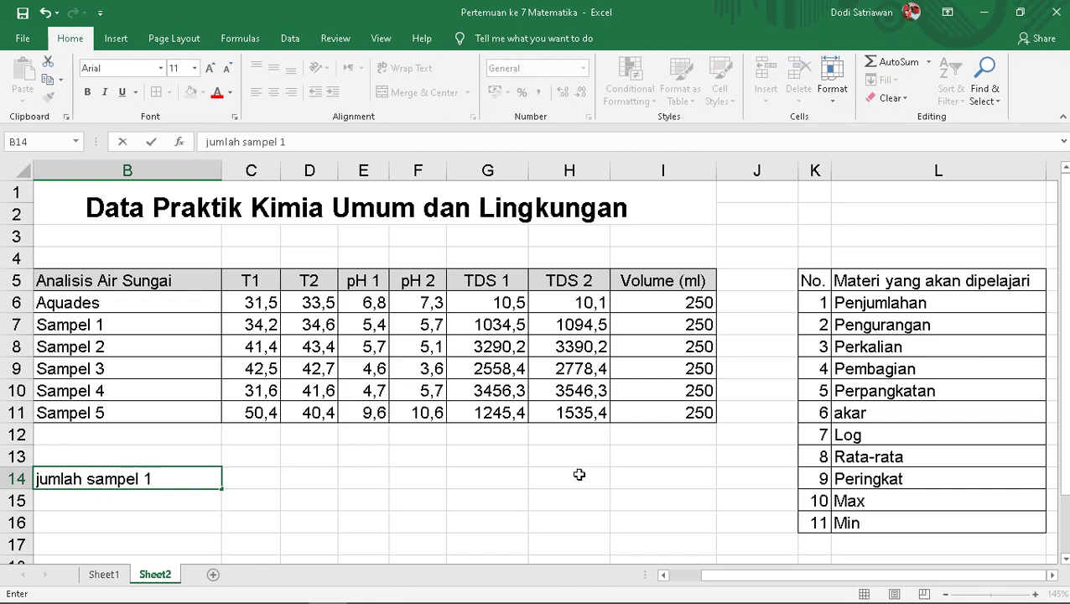
type(" + 2")
type(" =")
key("Tab")
left_click_drag(282, 176, 293, 178)
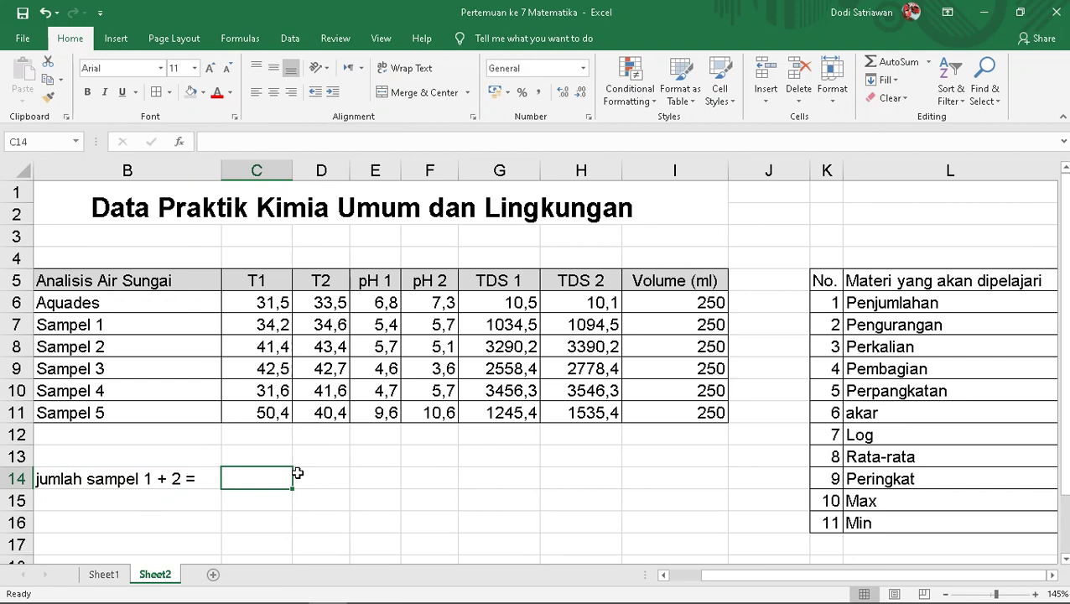
type("=")
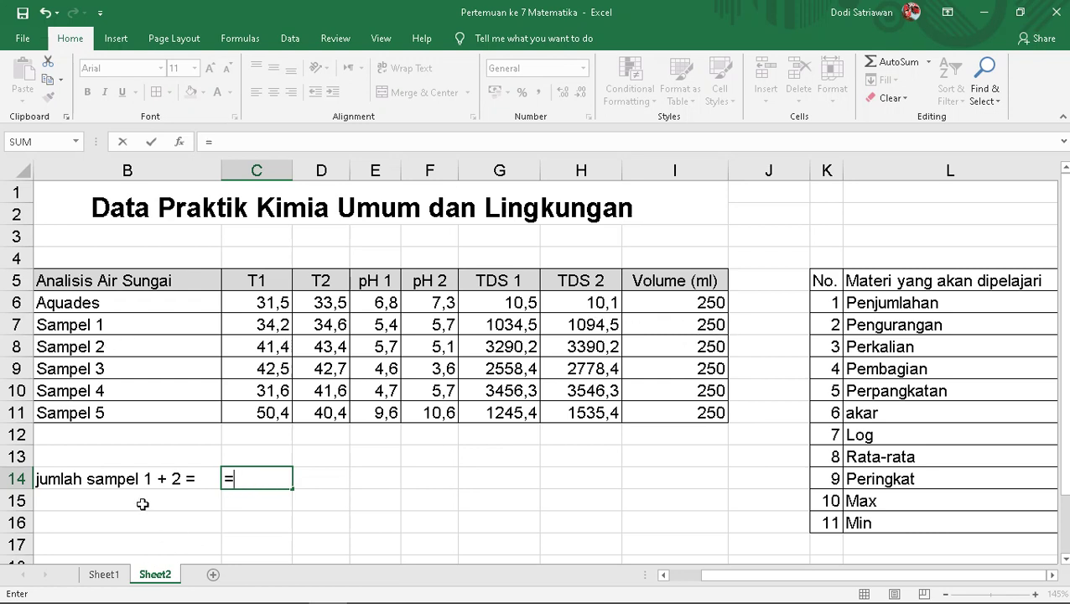
key("Escape")
left_click(140, 480)
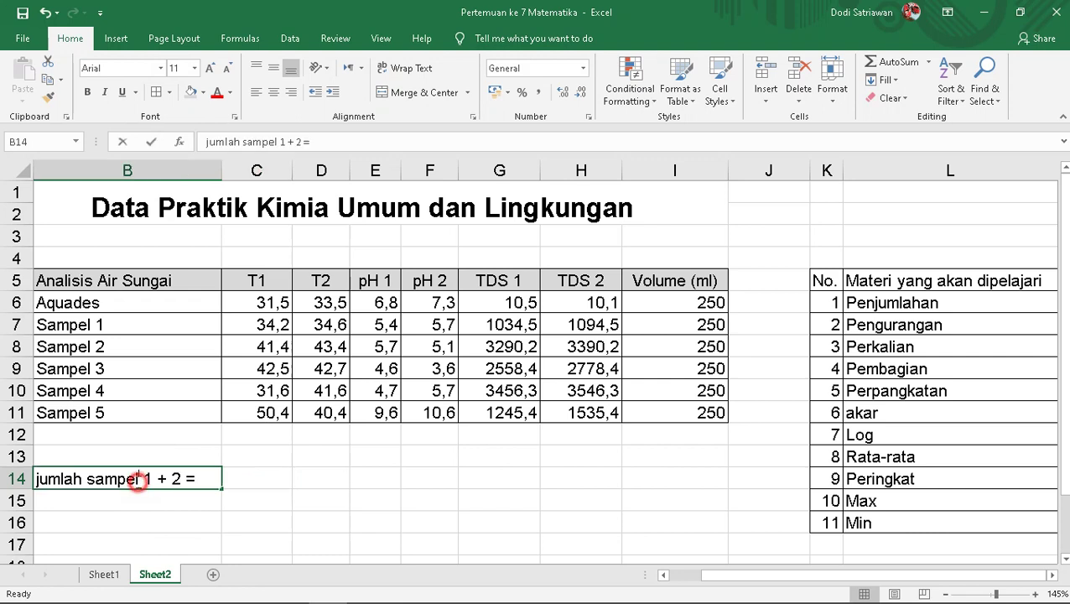
double_click(83, 478)
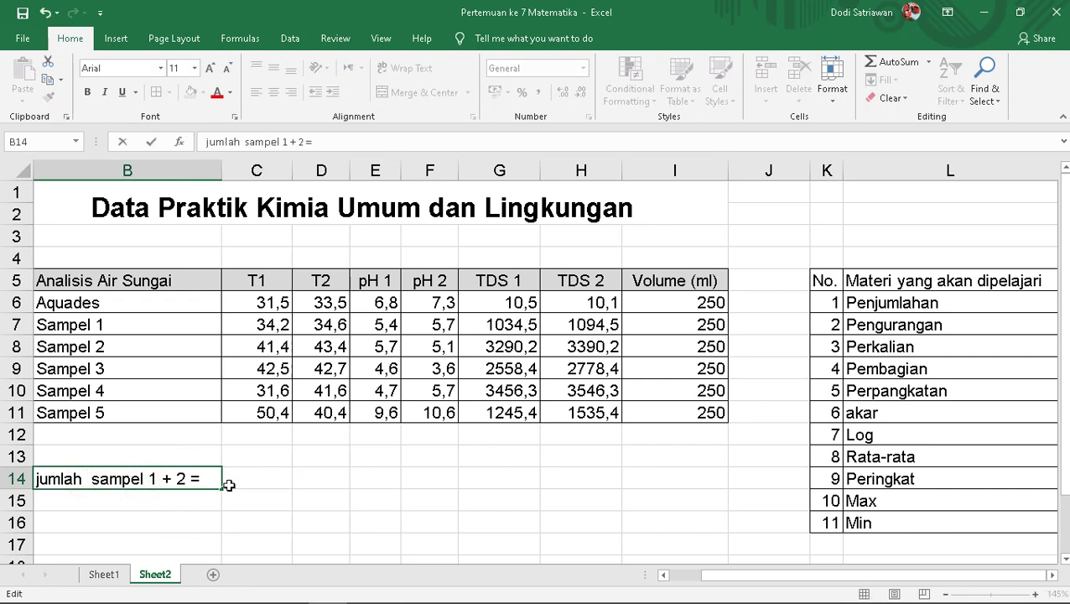
type("volum")
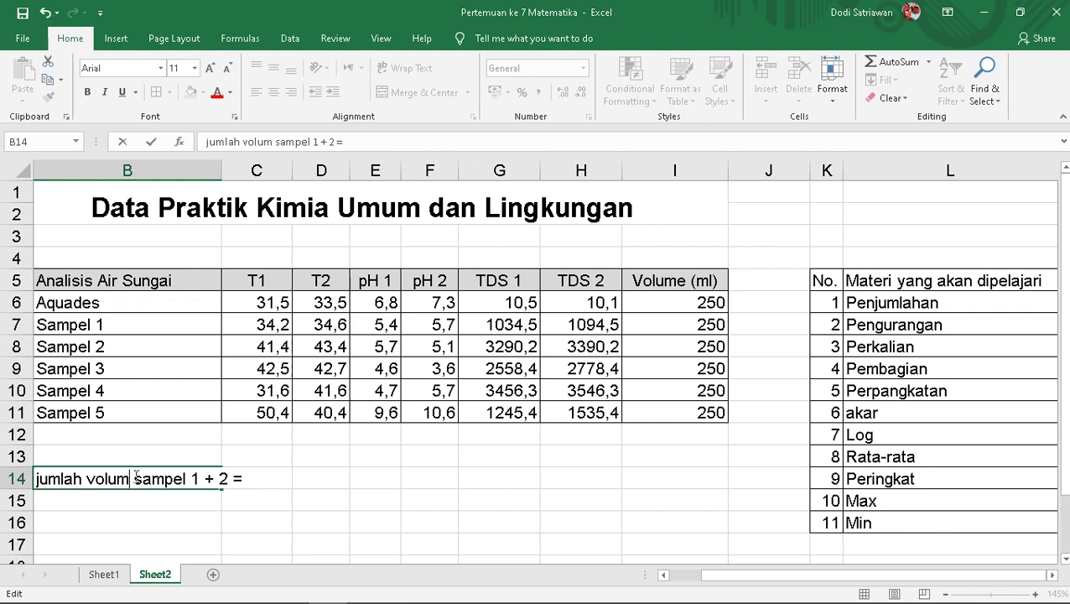
left_click_drag(87, 479, 35, 479)
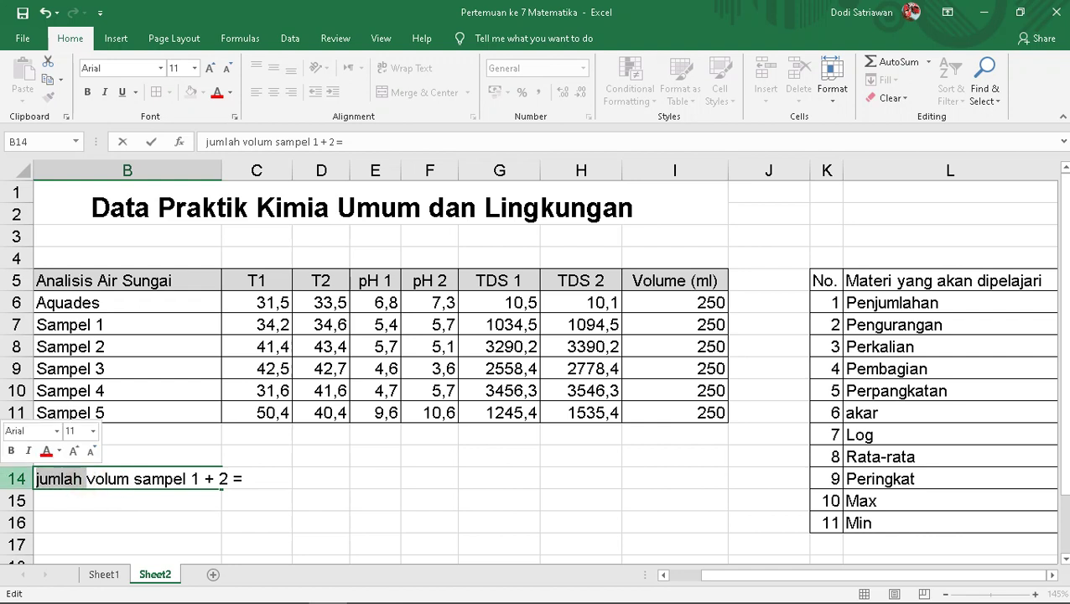
key("BackSpace")
left_click(77, 477)
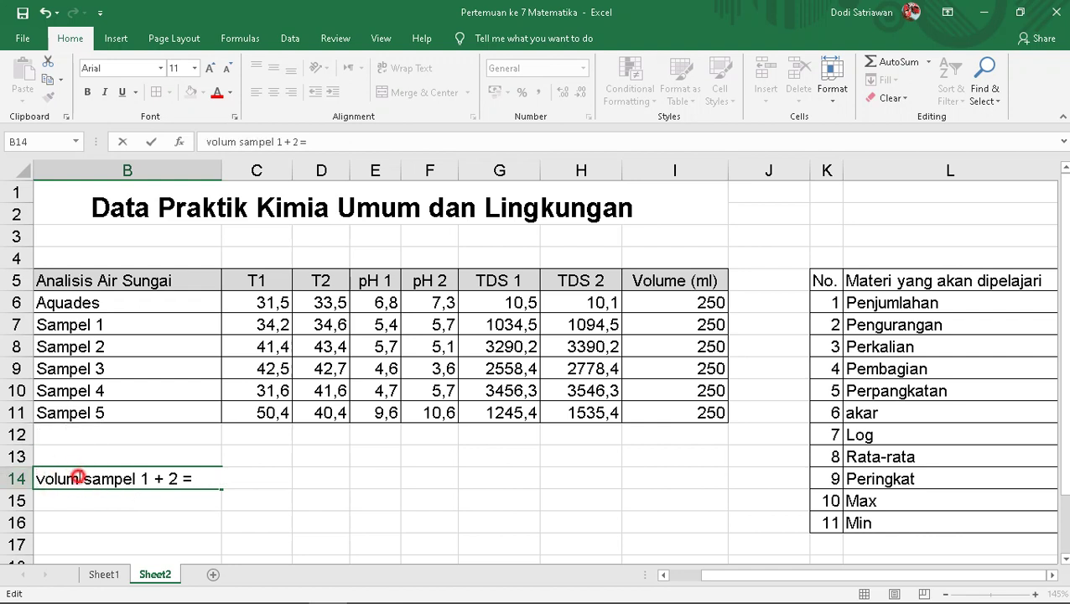
type("e")
left_click(255, 484)
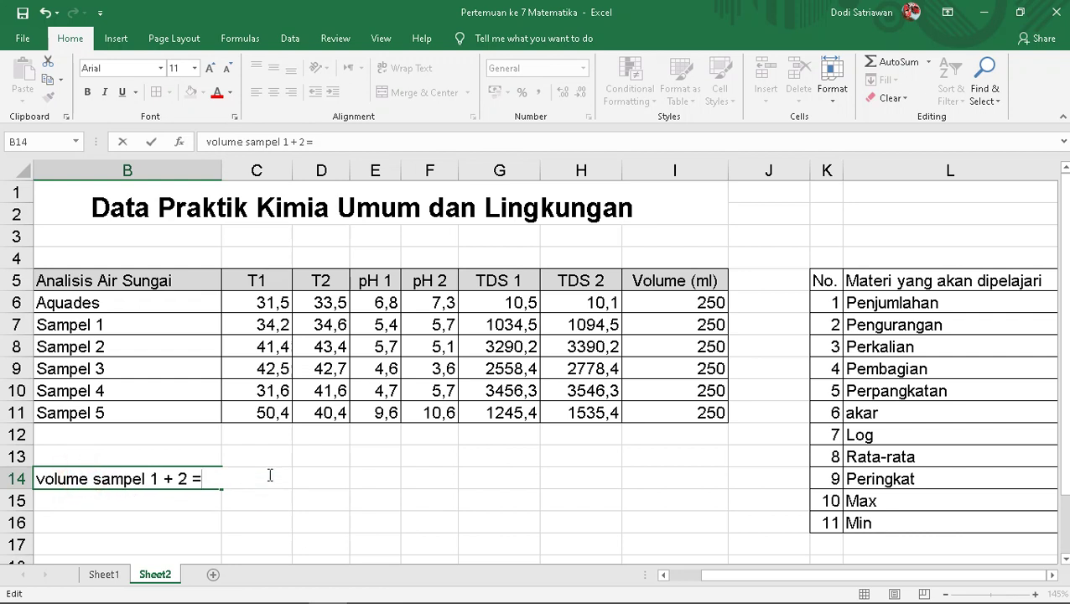
key("Escape")
left_click(273, 477)
Enter =I7+I8 in C14 to sum the Sampel 1 and 2 volumes (500)
type("=")
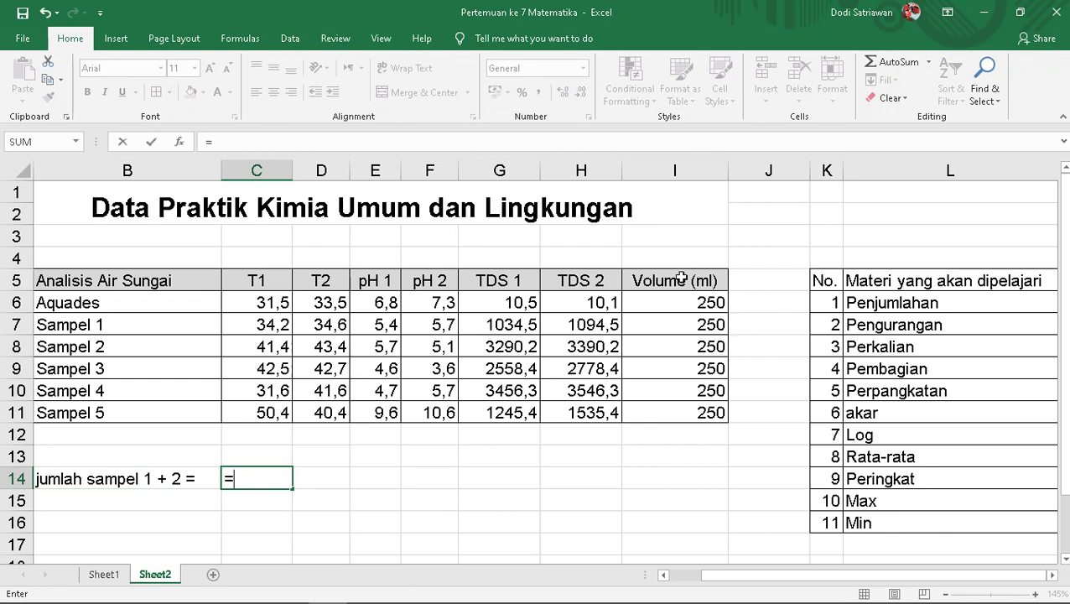
left_click(712, 327)
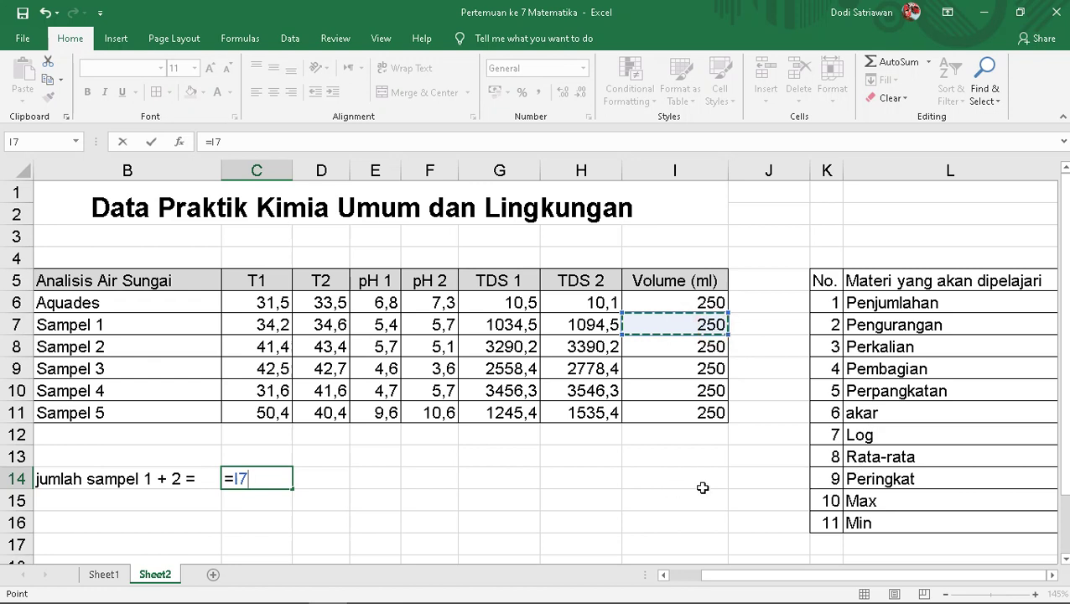
type("+")
left_click(701, 349)
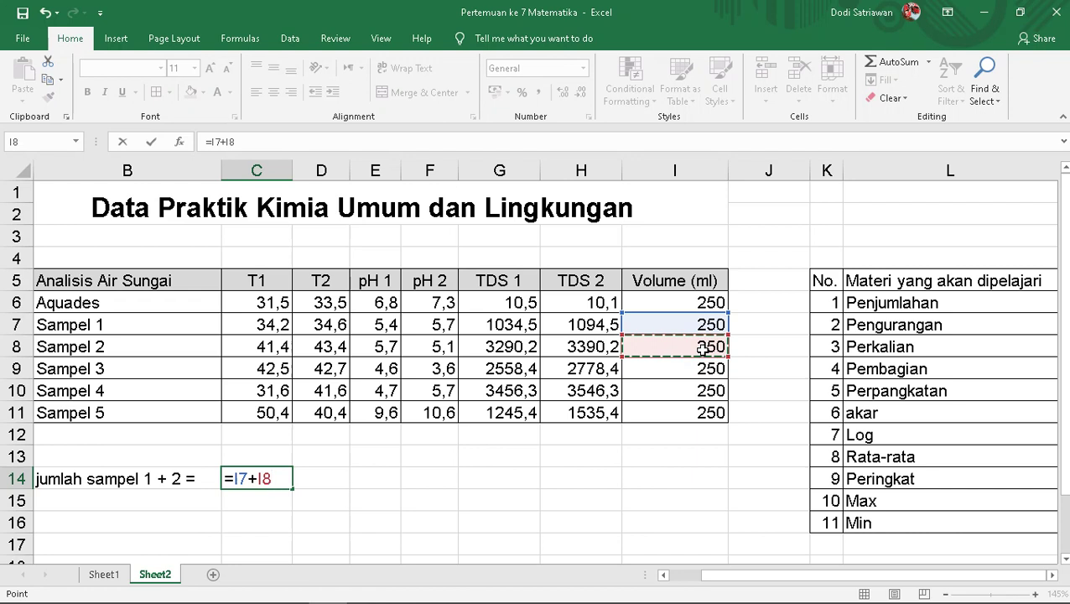
key("Return")
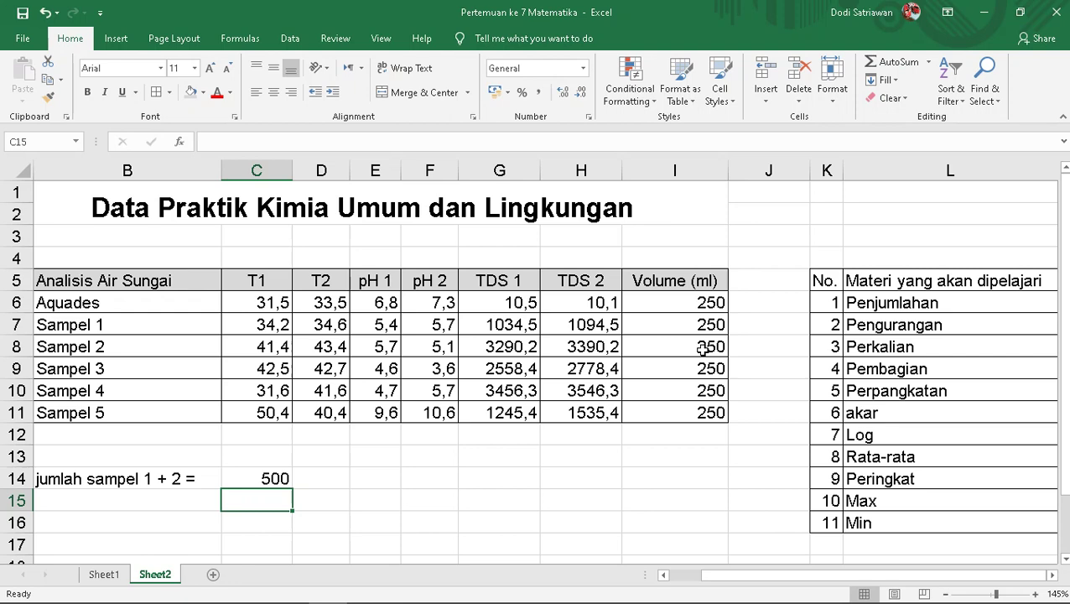
Start typing the subtraction label for Sampel 1 and 2 in B15
scroll(497, 438, "down", 1)
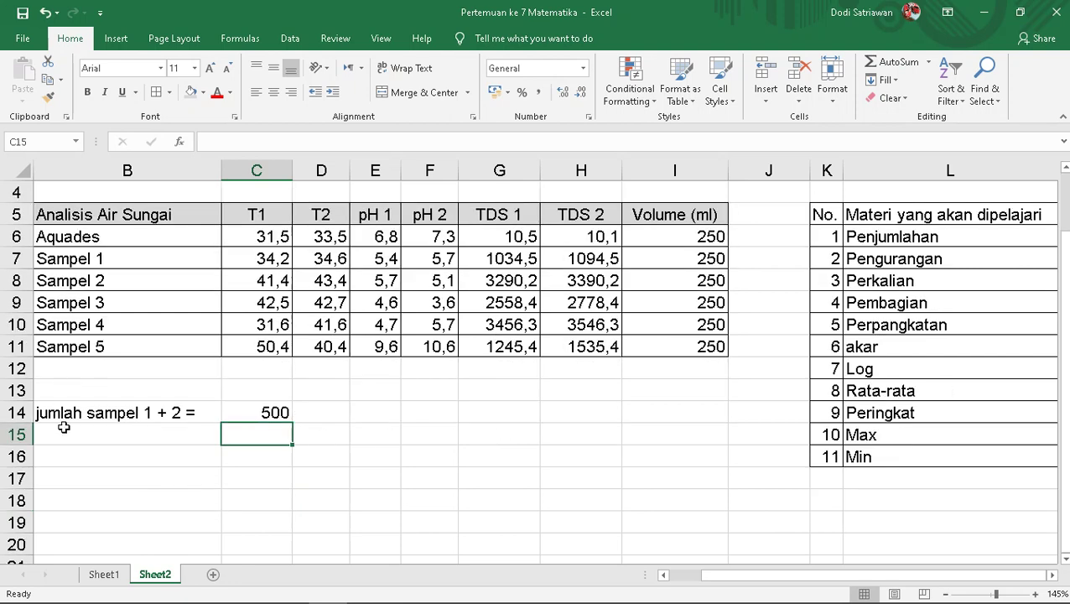
left_click(135, 437)
type("Peng")
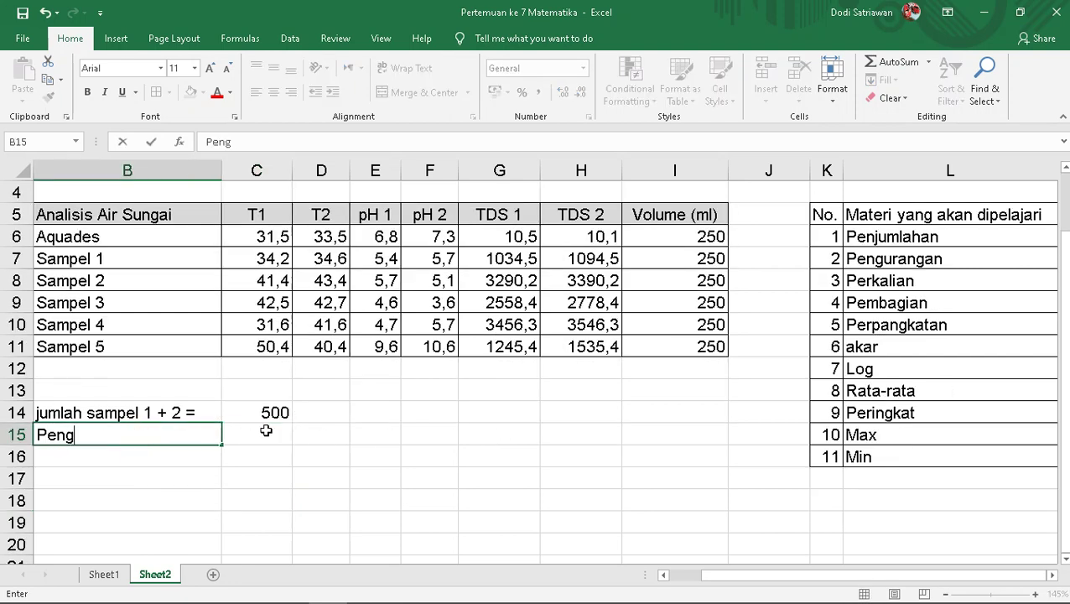
type("ur angan")
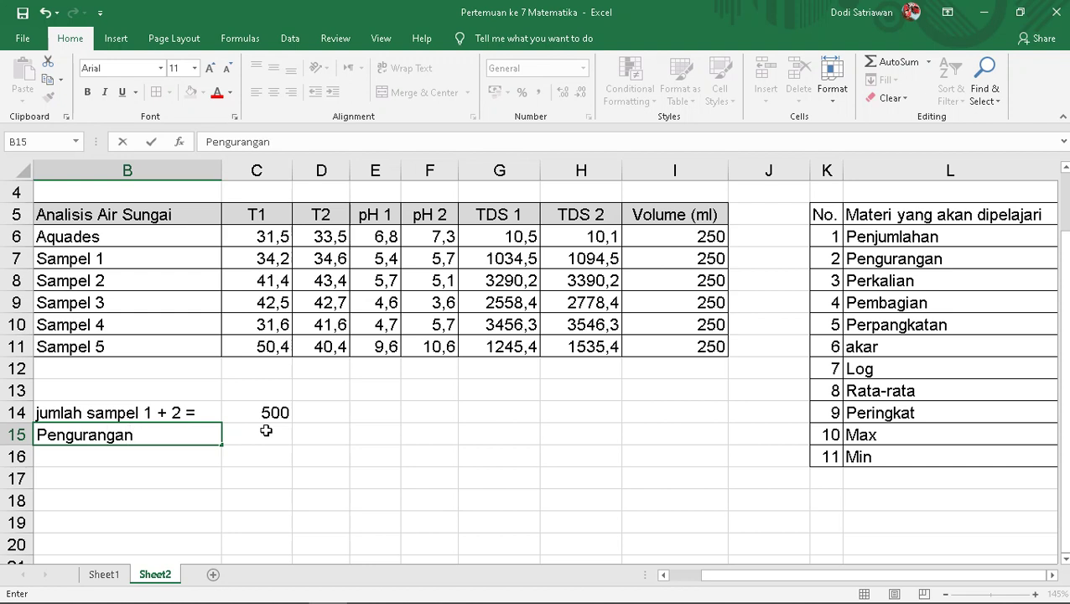
type(" volume ")
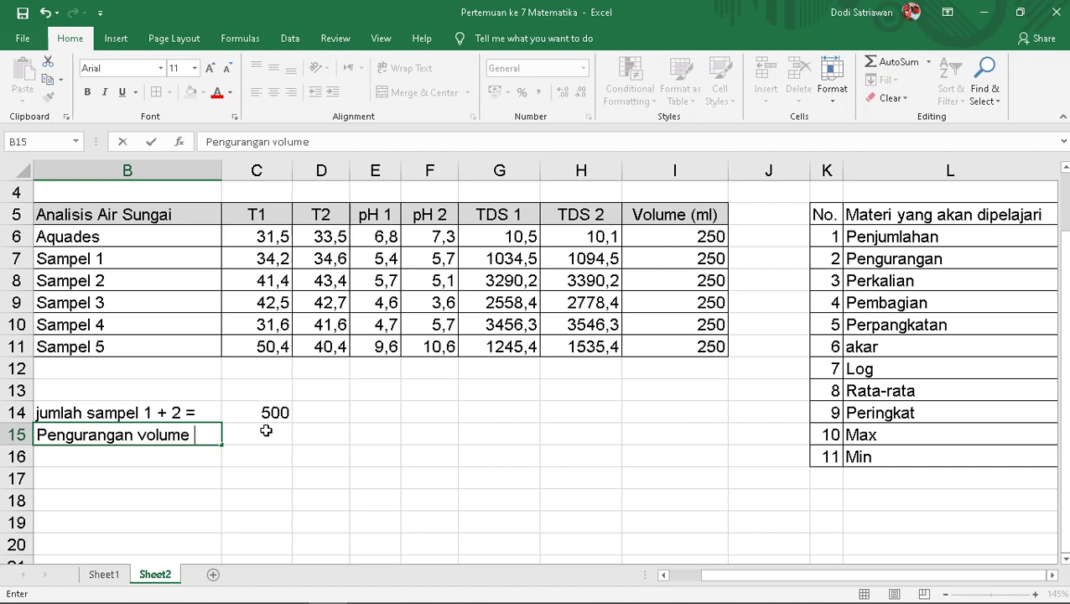
type("sampel")
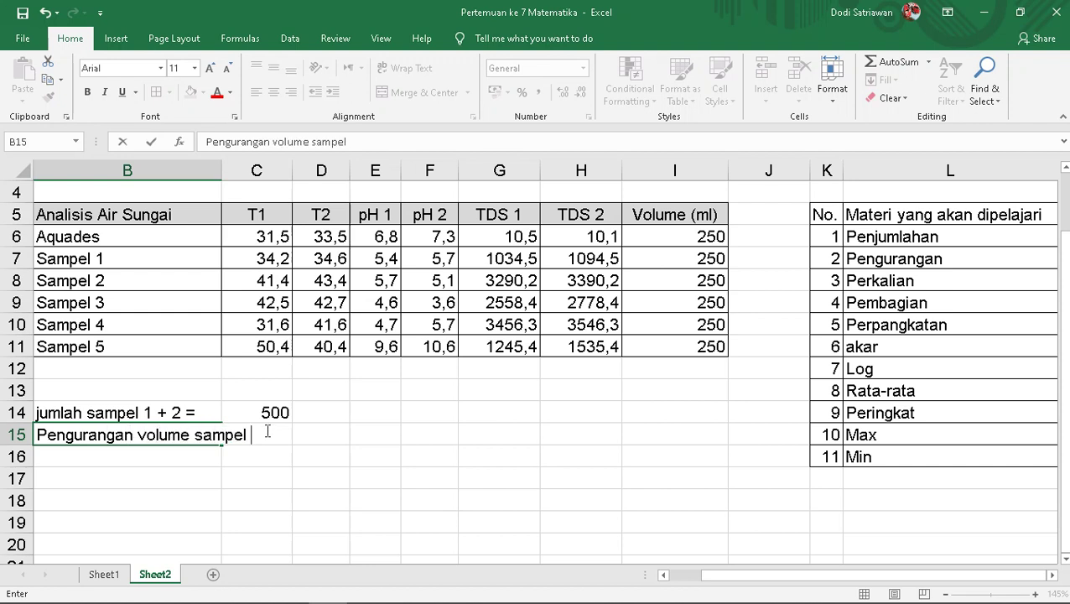
type("1")
type(" dan ")
type("2")
Finish the B15 label as 'Pengurangan volume sampel 1 -2 ='
key("BackSpace")
key("BackSpace")
key("BackSpace")
key("BackSpace")
key("BackSpace")
type("-2 =")
left_click(337, 456)
Enter =I7-I8 in D15, giving 0
left_click(341, 432)
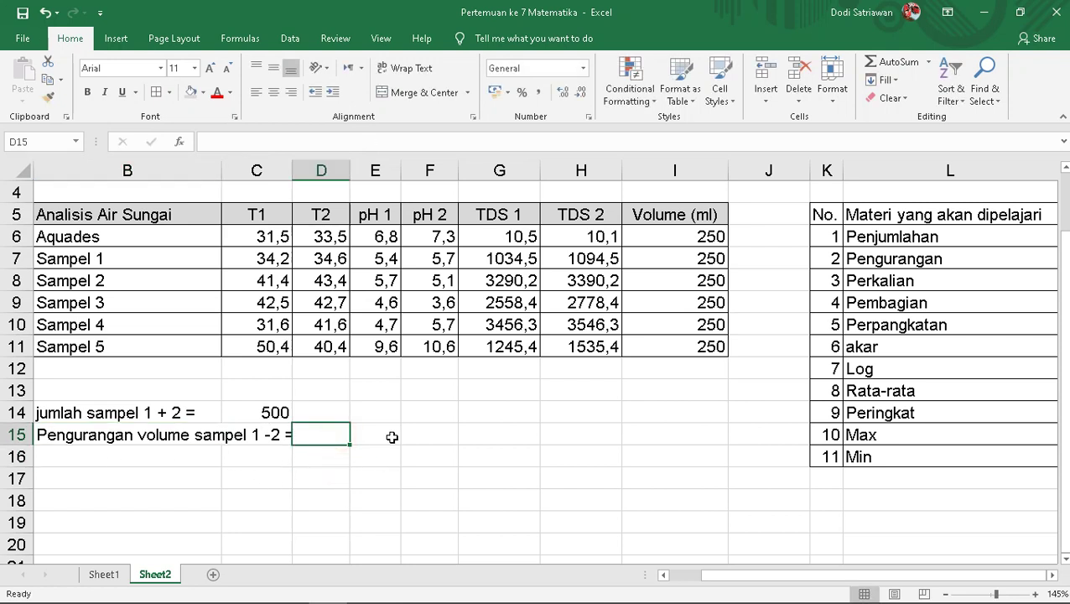
type("=")
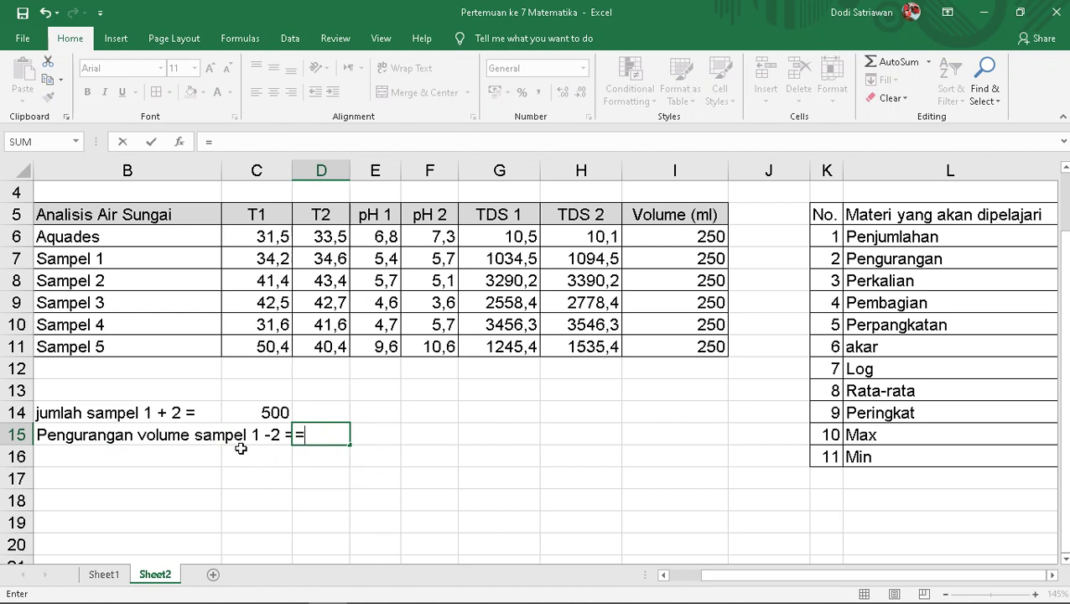
left_click(713, 259)
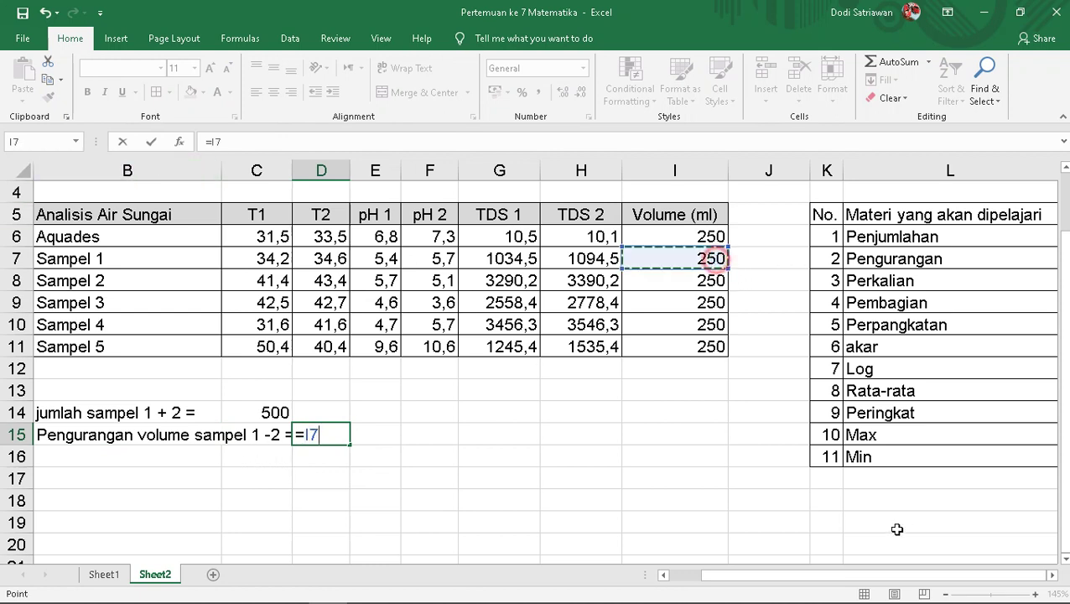
type("-")
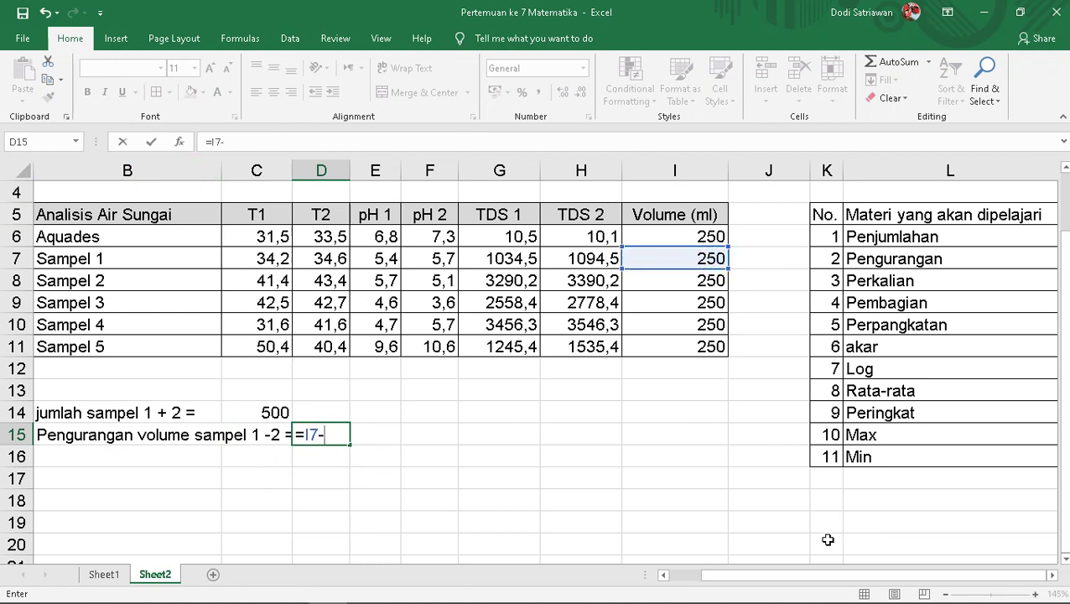
left_click(718, 282)
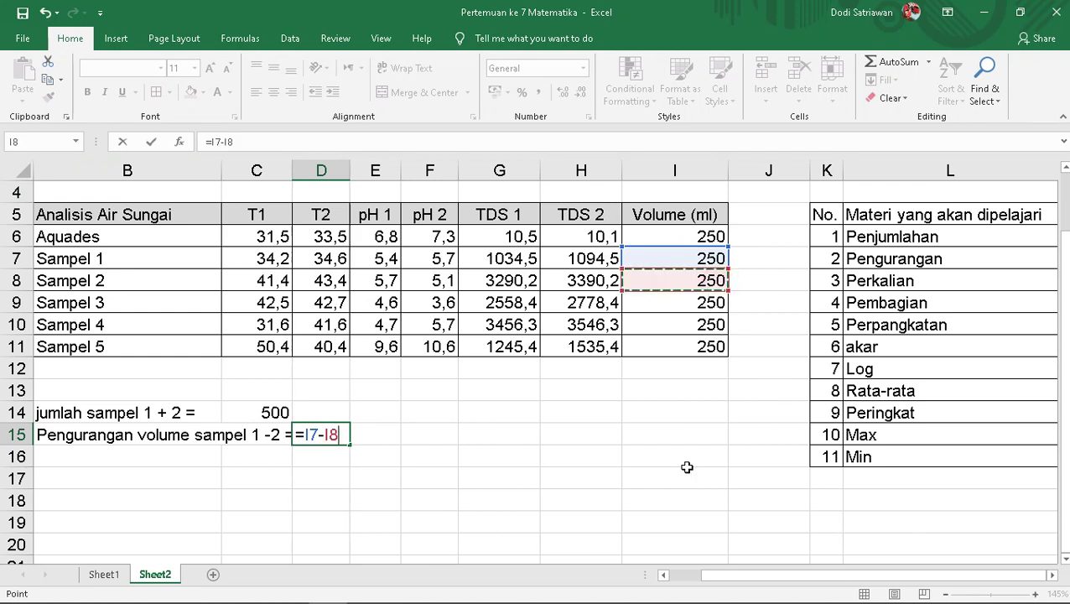
key("Return")
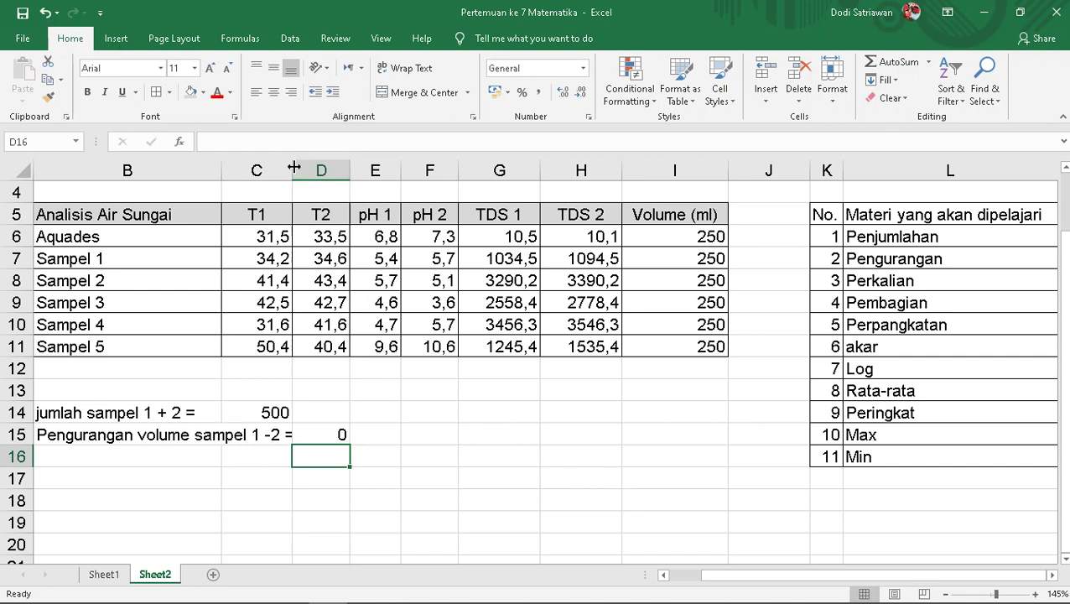
Widen column C so the B15 subtraction label fits beside its result
left_click_drag(292, 170, 308, 170)
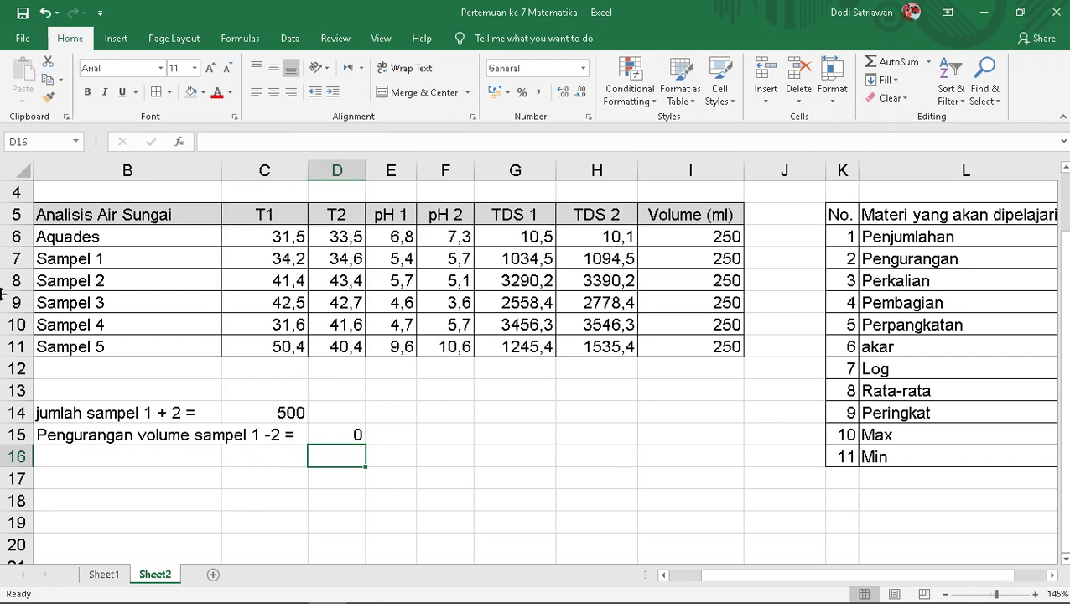
left_click(152, 258)
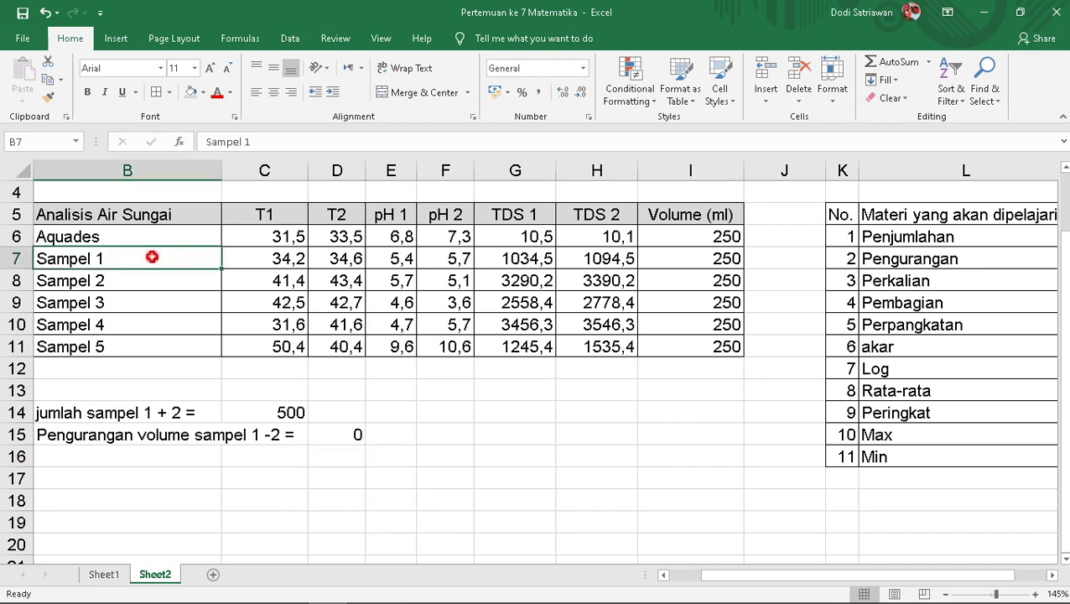
left_click_drag(152, 258, 145, 343)
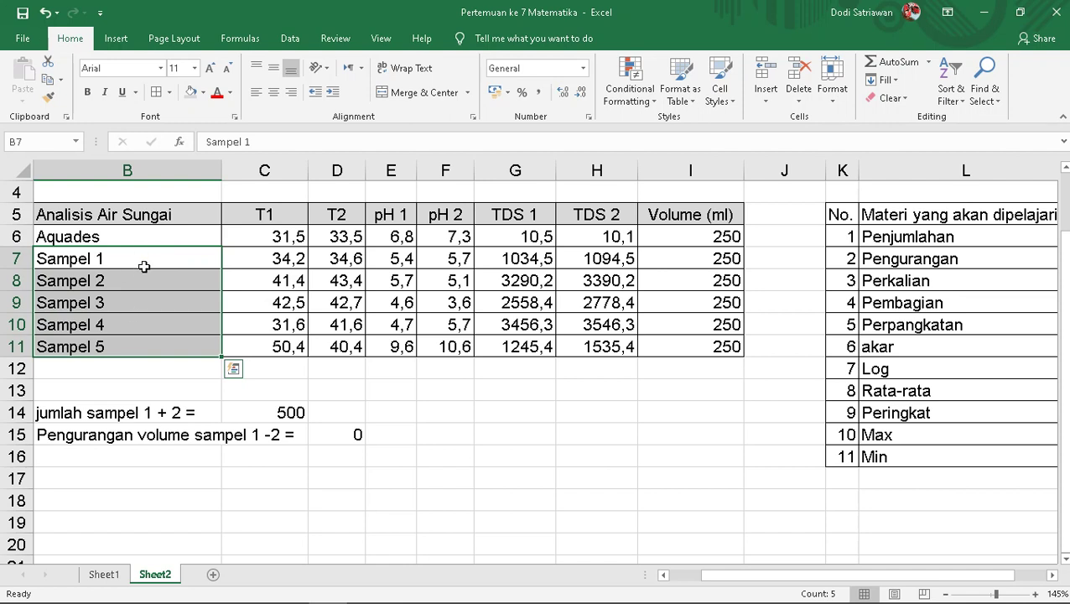
left_click(111, 255)
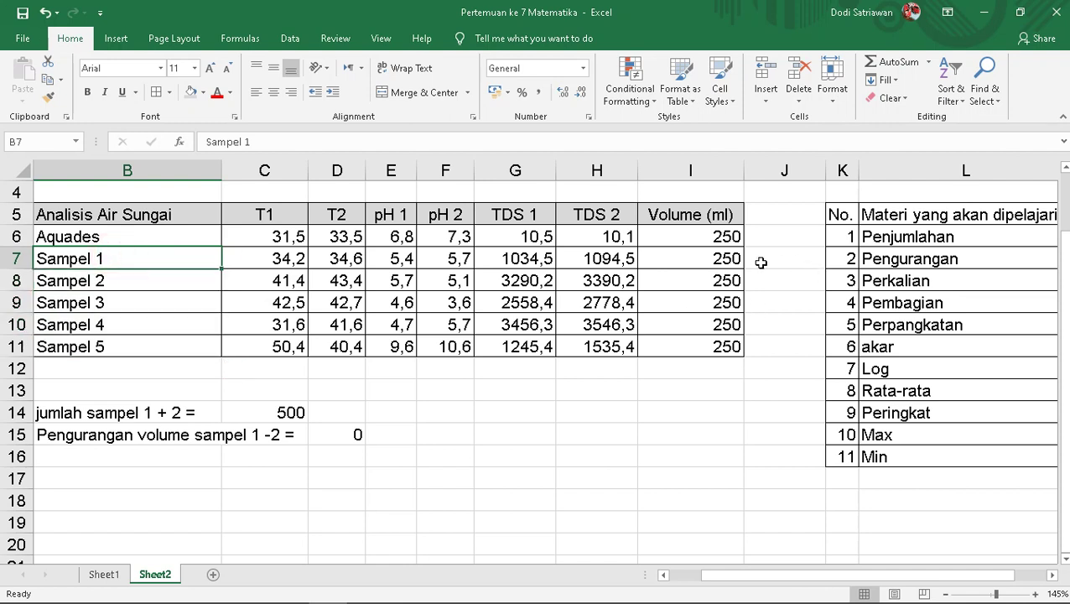
left_click(726, 260)
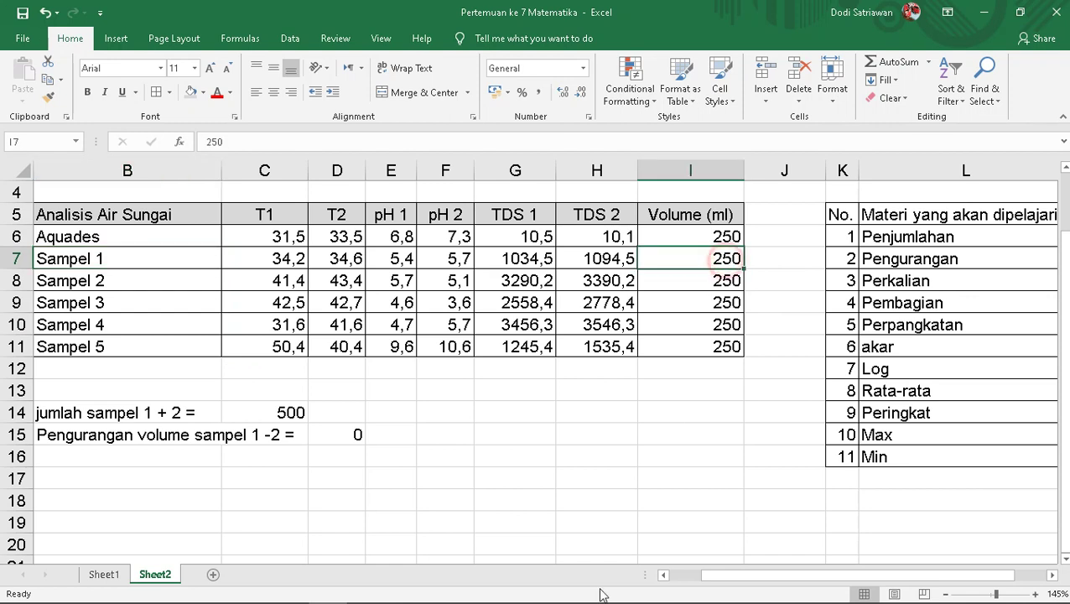
left_click(124, 455)
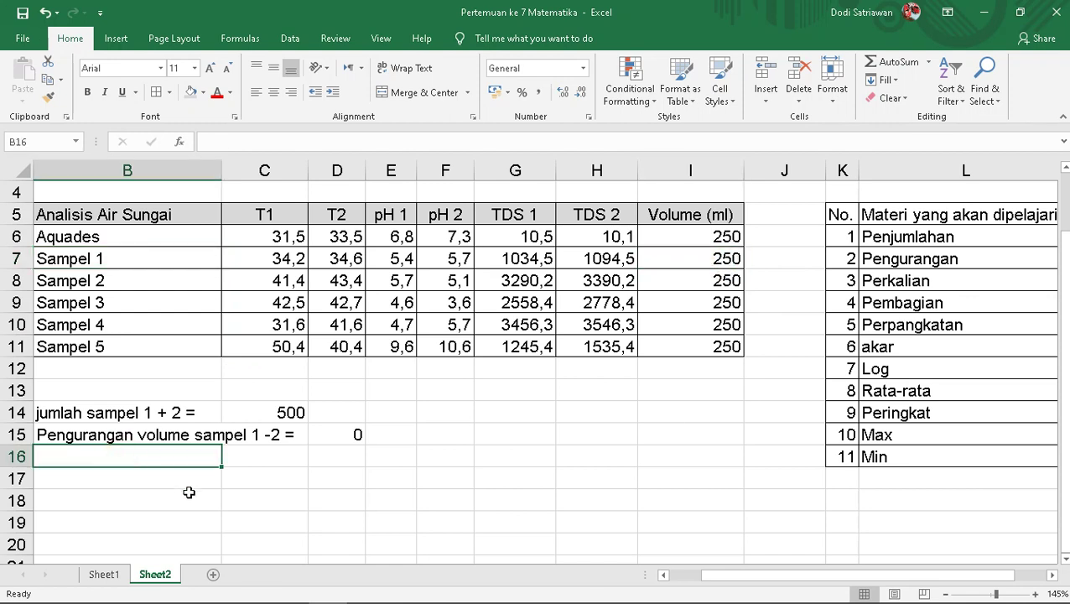
Label B16 'total sampel =' and enter =I7*5 in C16, giving 1250
type("total ")
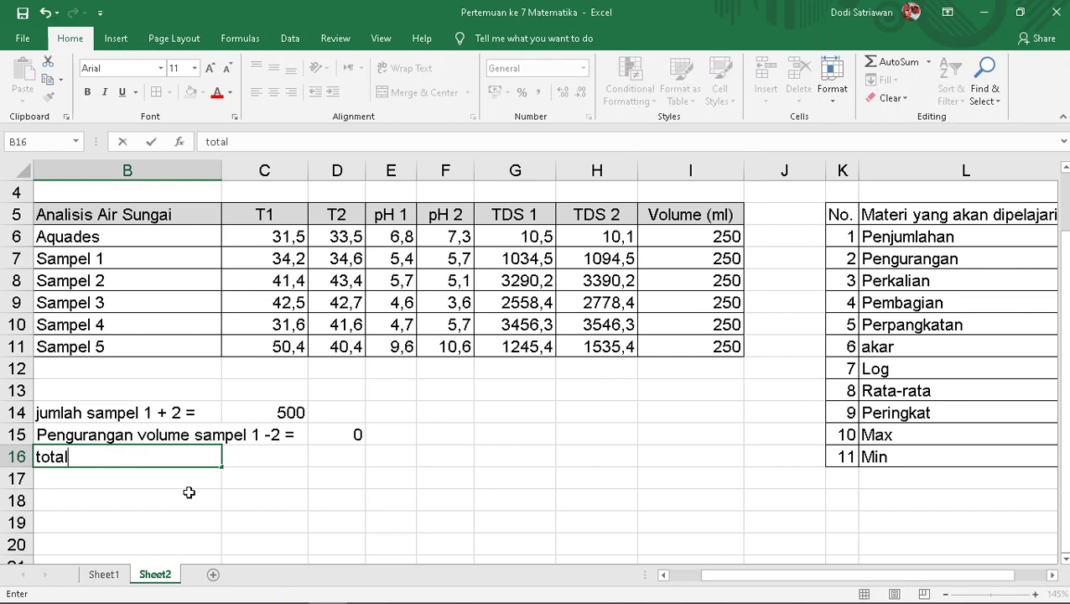
type("sam")
type("pel =")
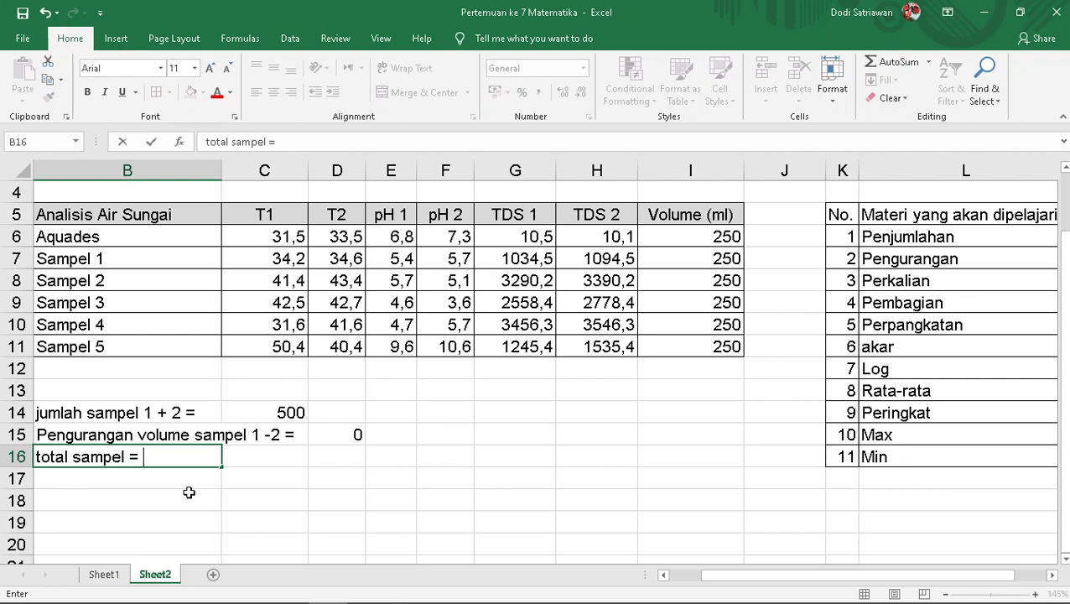
left_click(276, 451)
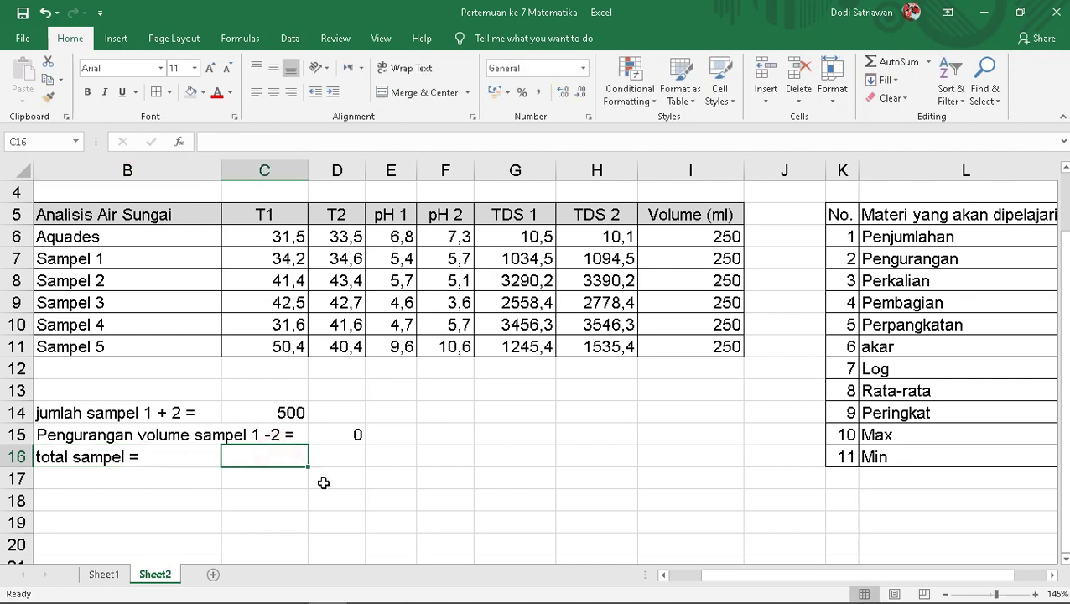
type("=")
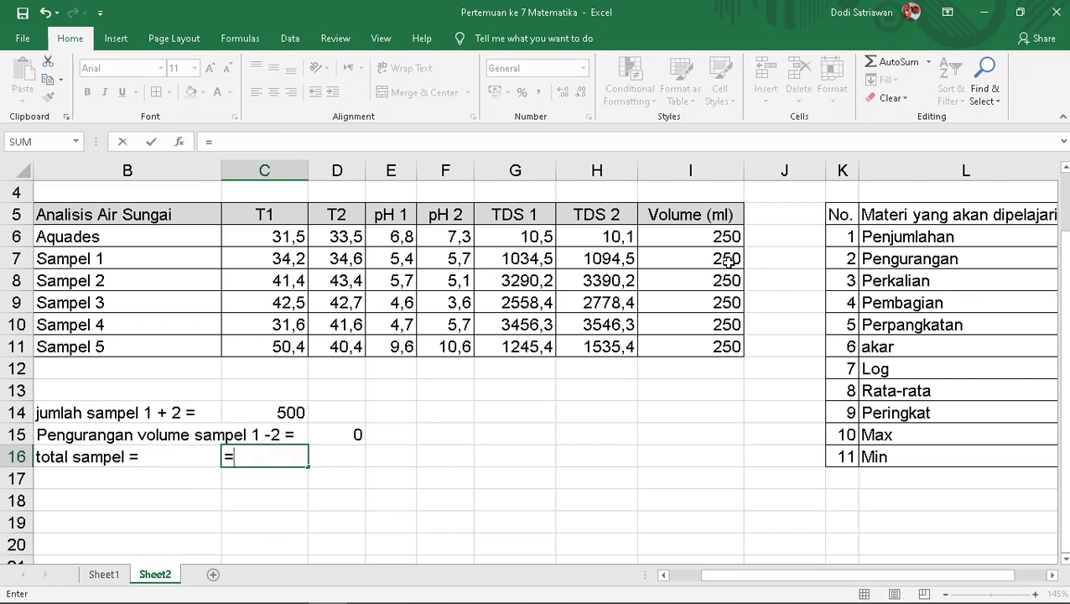
left_click(720, 265)
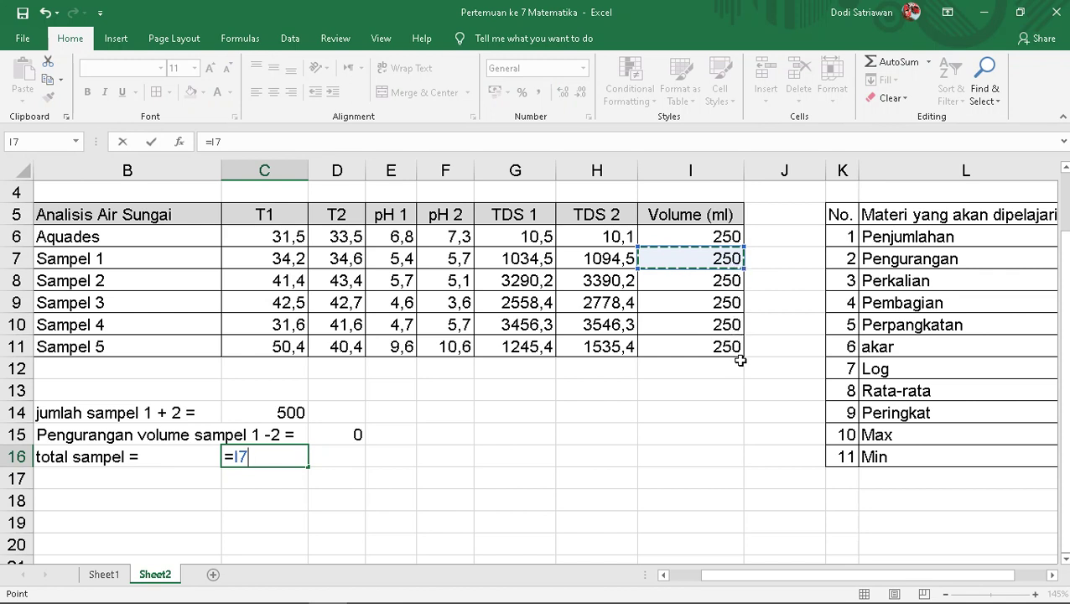
type("*")
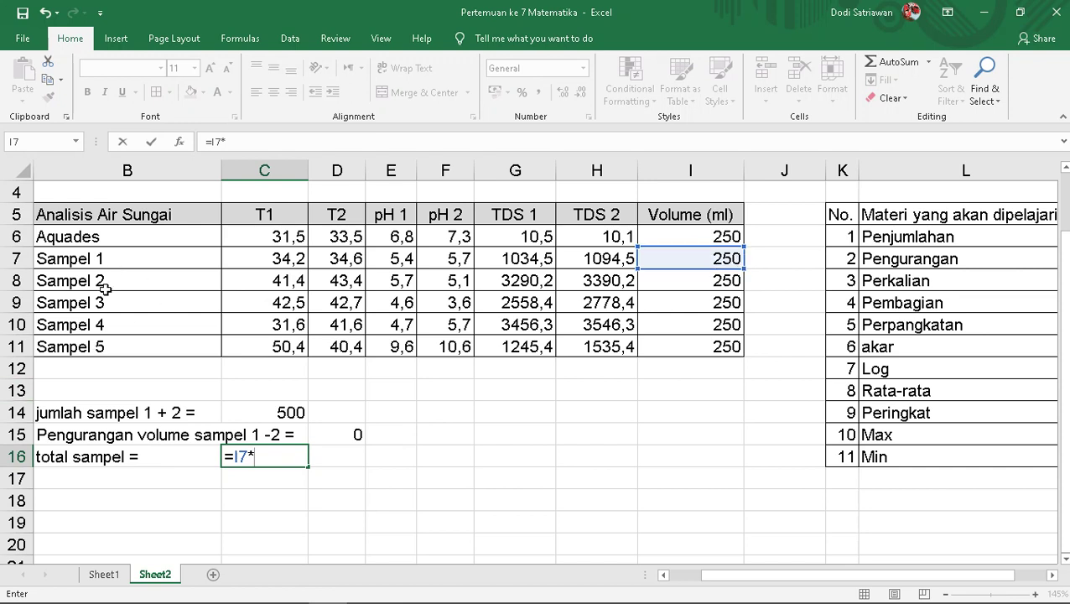
type("5")
key("Return")
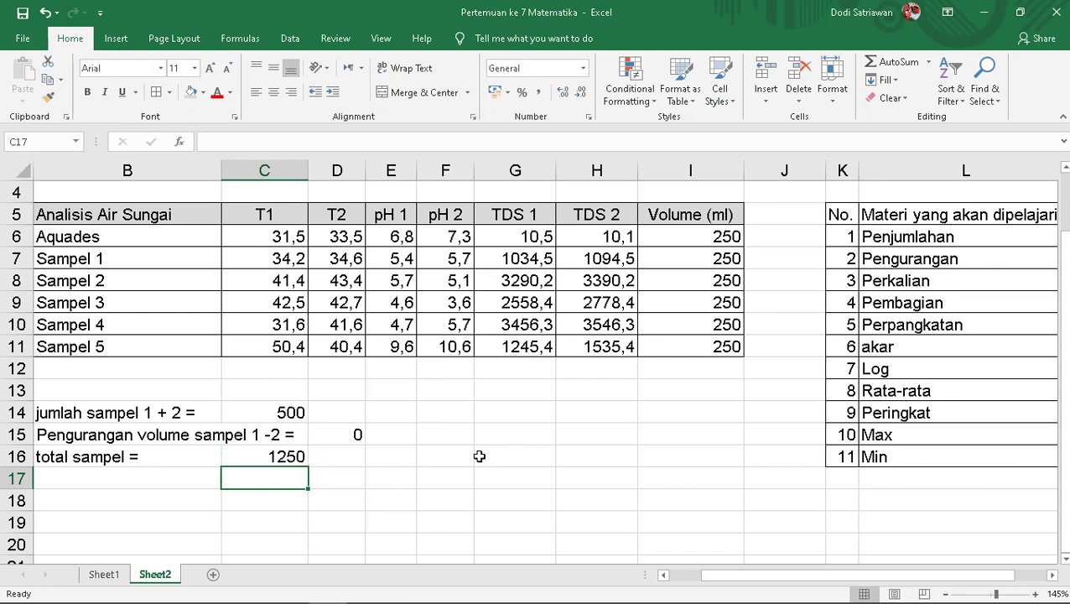
left_click(191, 477)
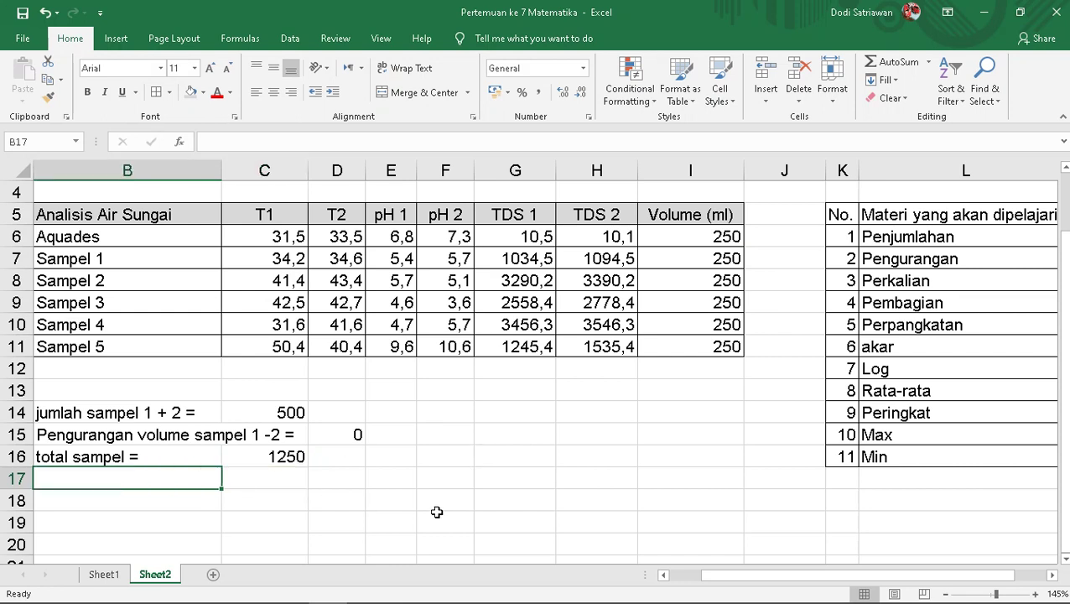
Label B17 'pembagian =' and mark the total in D16 with 'ml'
type("pengurangan volume sampel 1 -2 =")
key("Escape")
type("pemba")
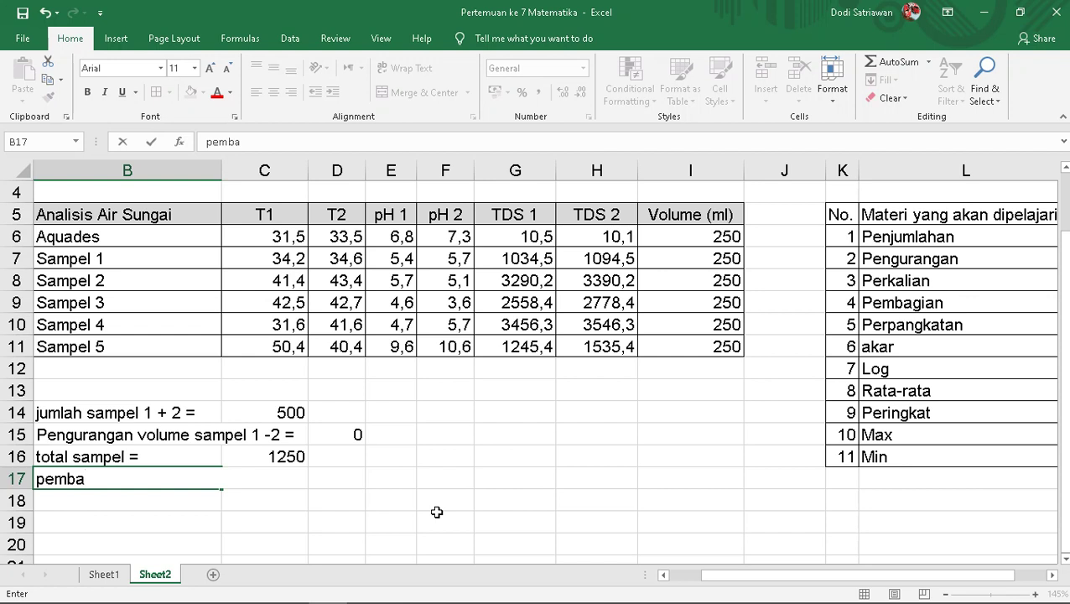
type("gian")
type(" =")
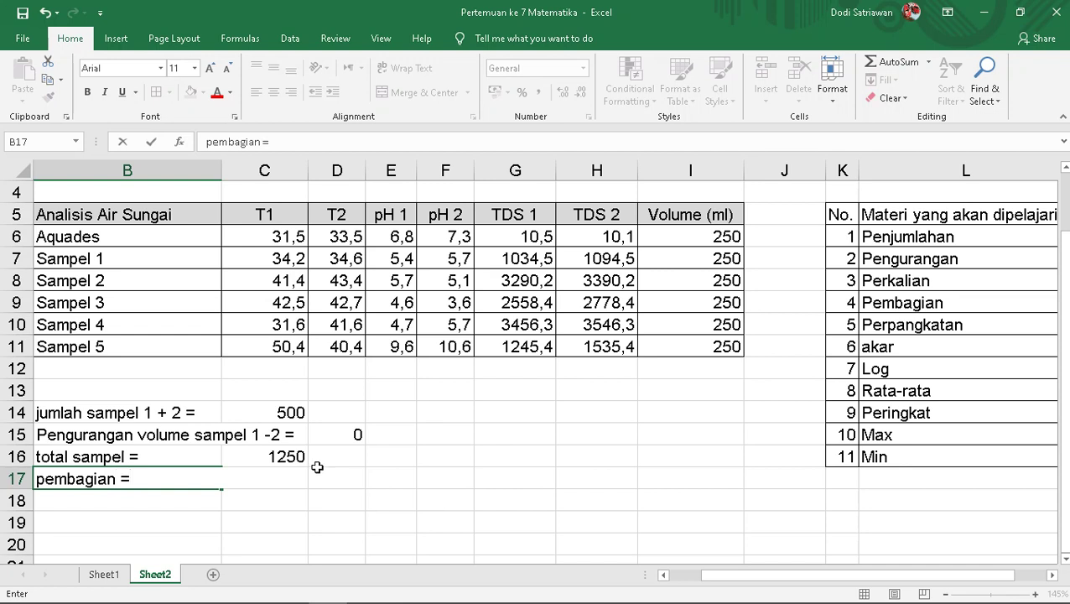
left_click(353, 451)
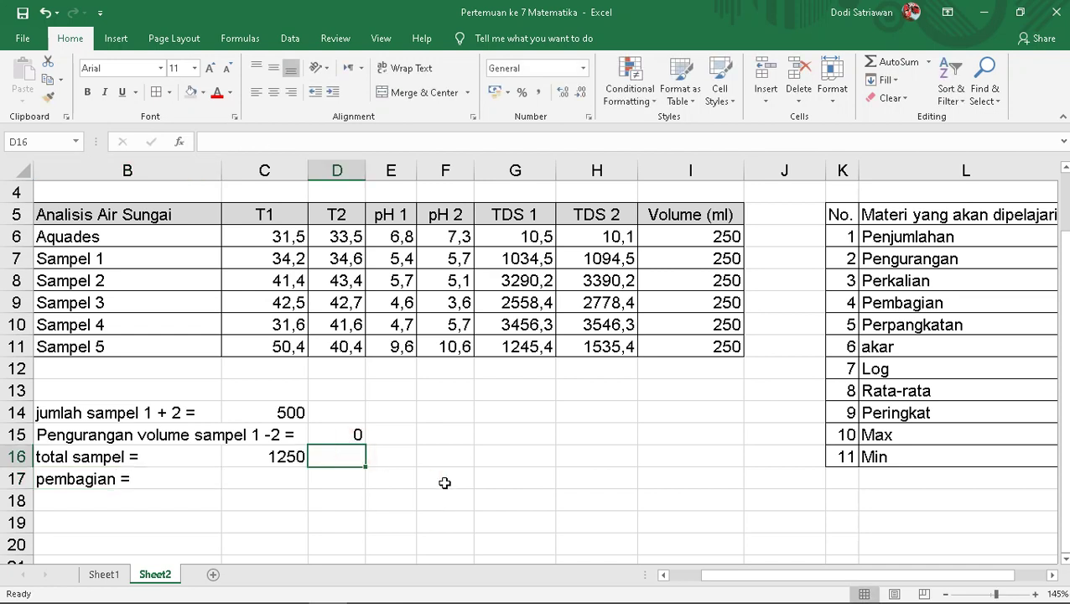
type("ml")
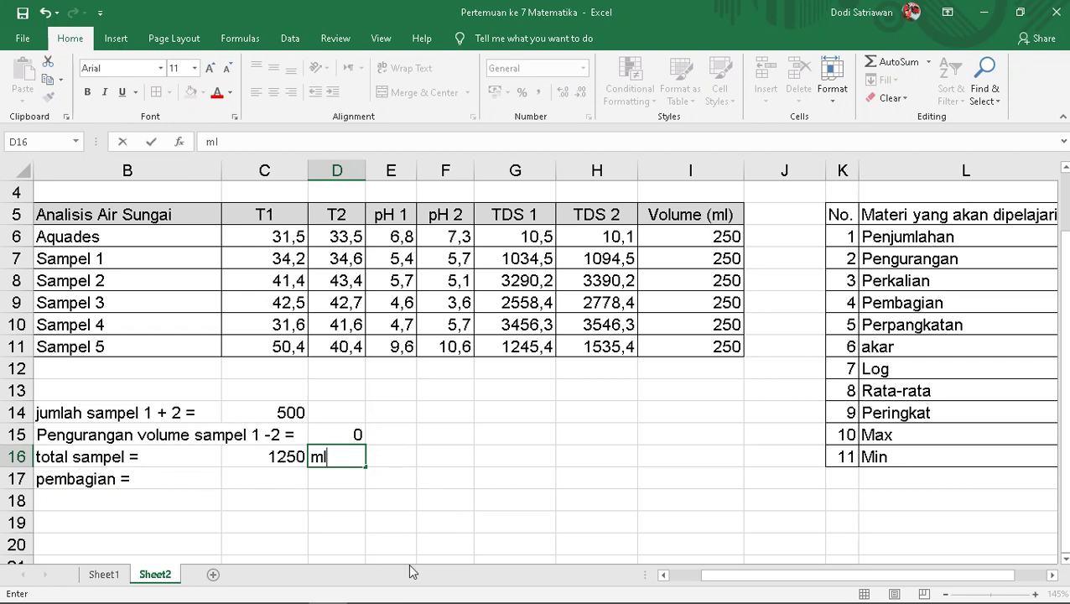
left_click(289, 477)
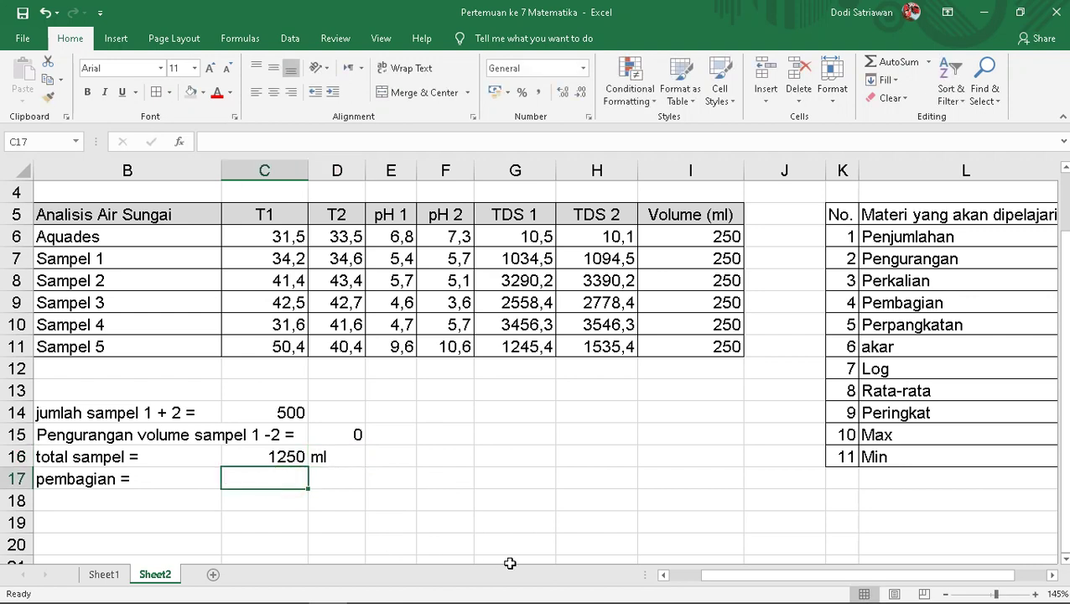
Enter =C16/3 in C17 (416,6667) and label D17 'ml'
type("=")
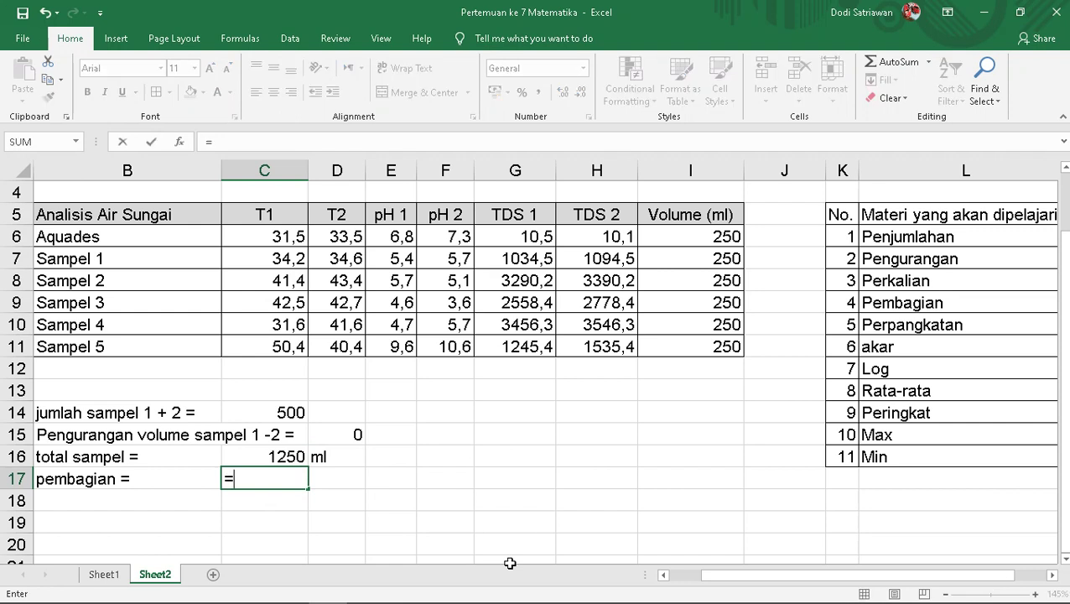
left_click(292, 458)
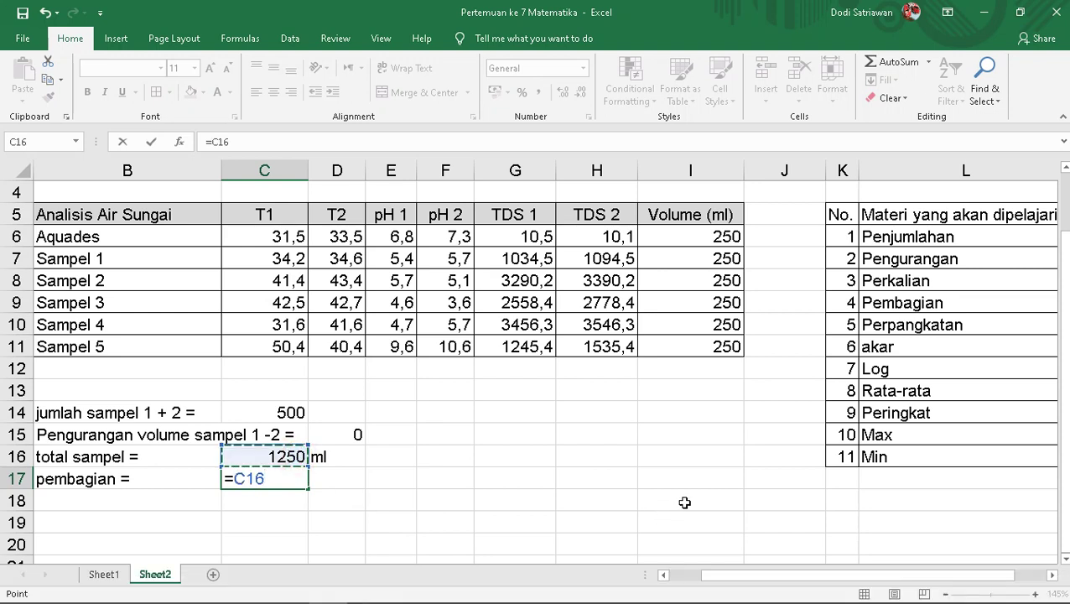
type("/")
type("3")
key("Return")
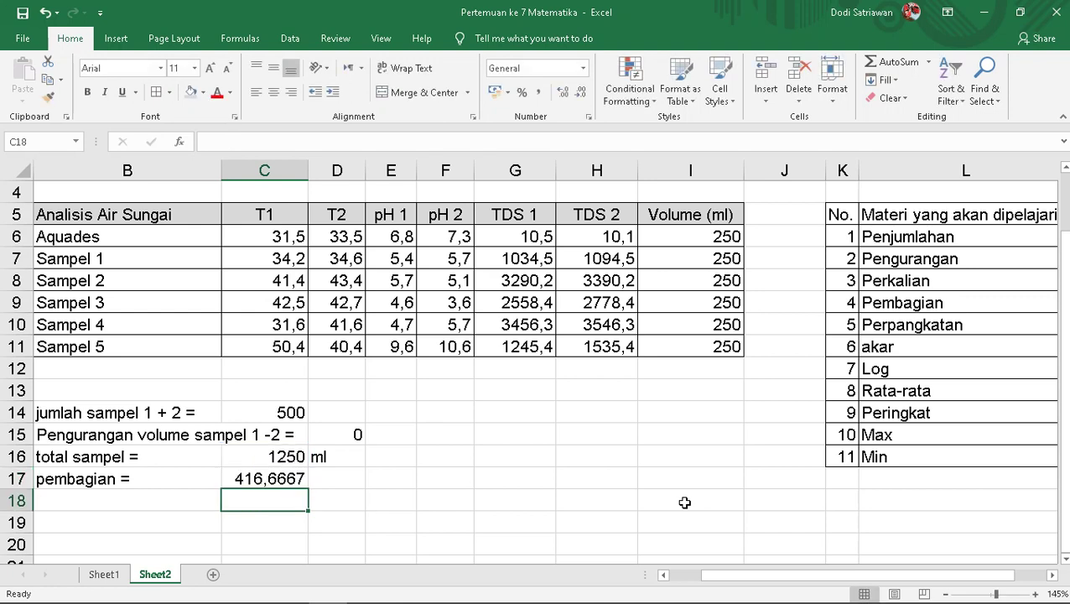
left_click(349, 483)
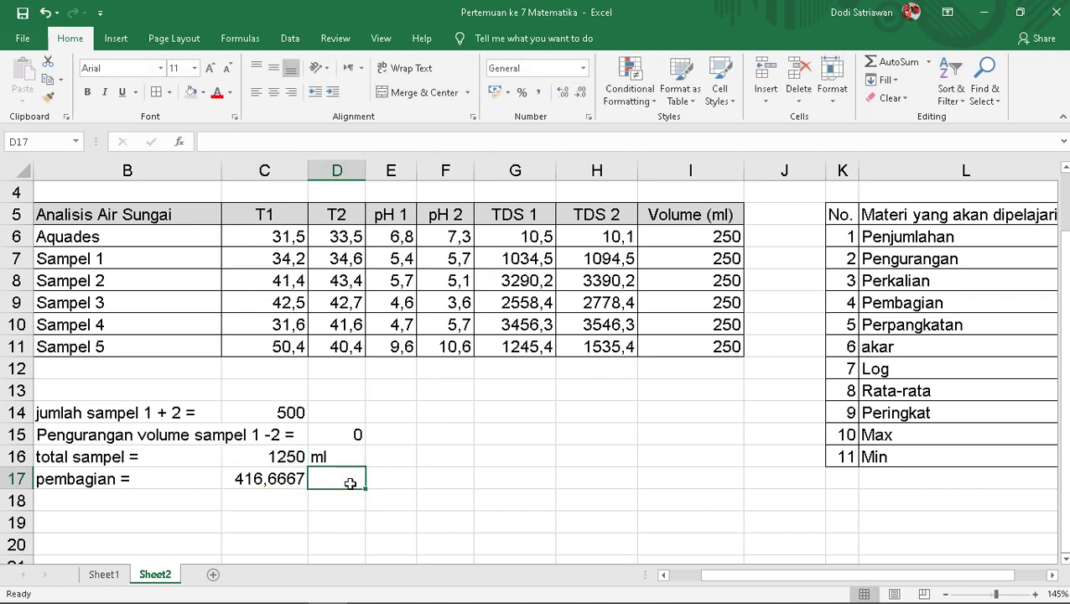
type("ml")
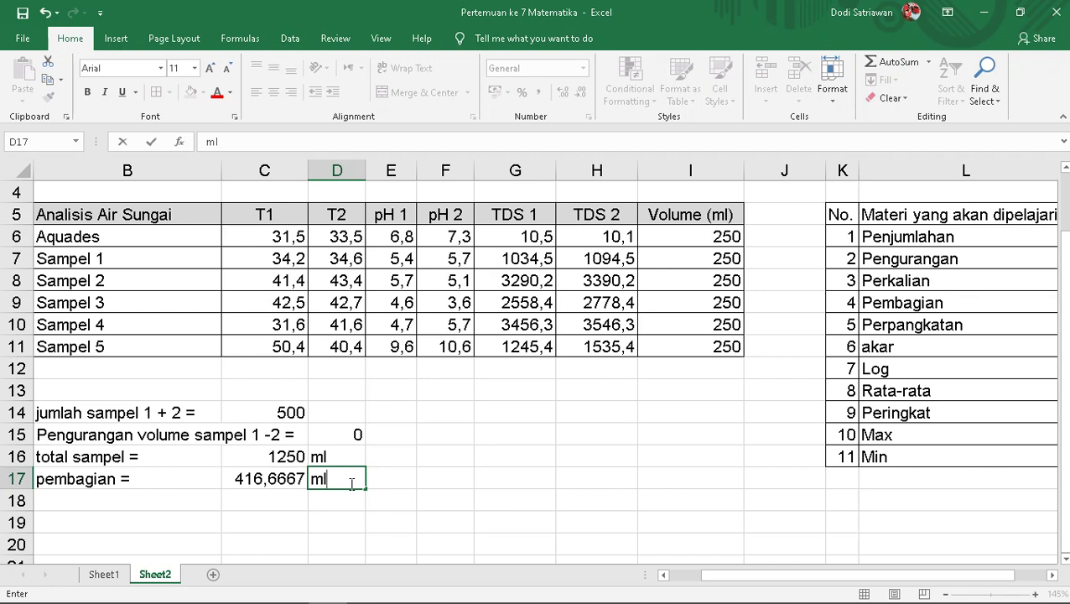
left_click(516, 411)
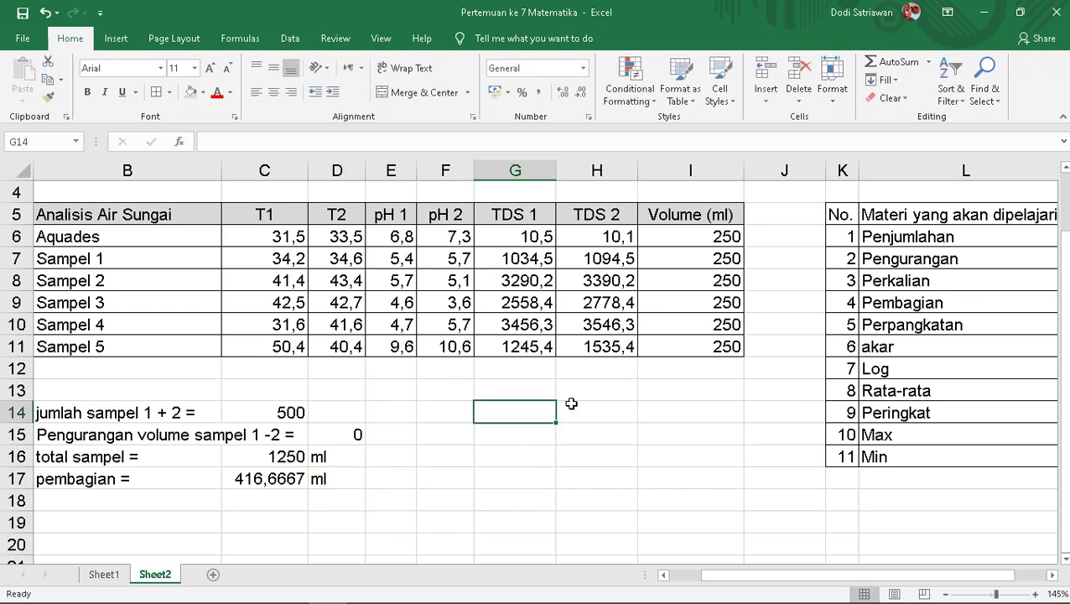
Enter 'perpangkatan =' in G14, widening column G to fit the text
type("per")
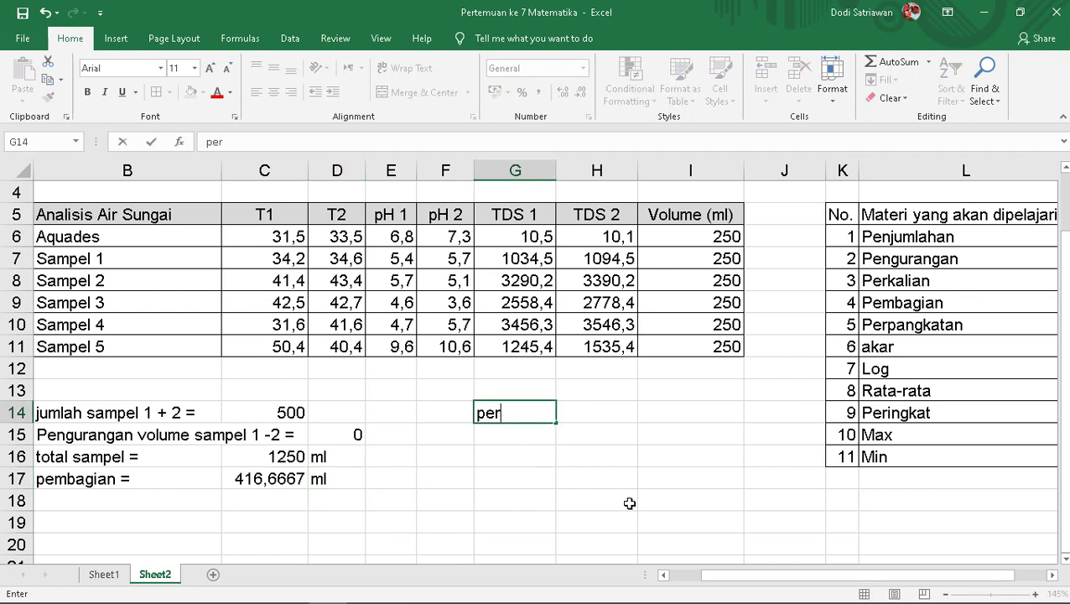
type("pang")
type("katan")
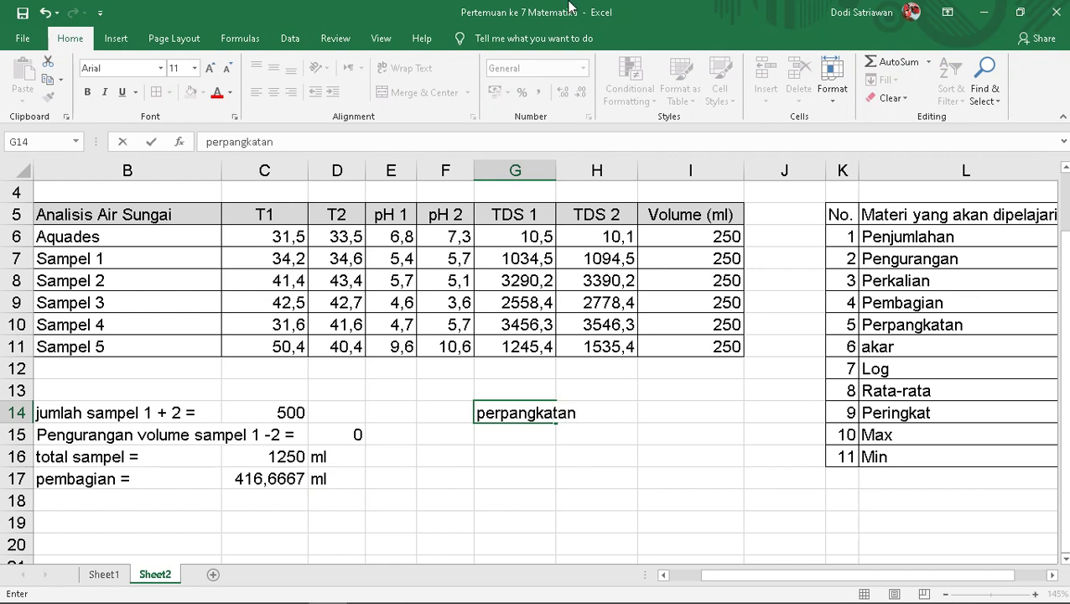
left_click(652, 435)
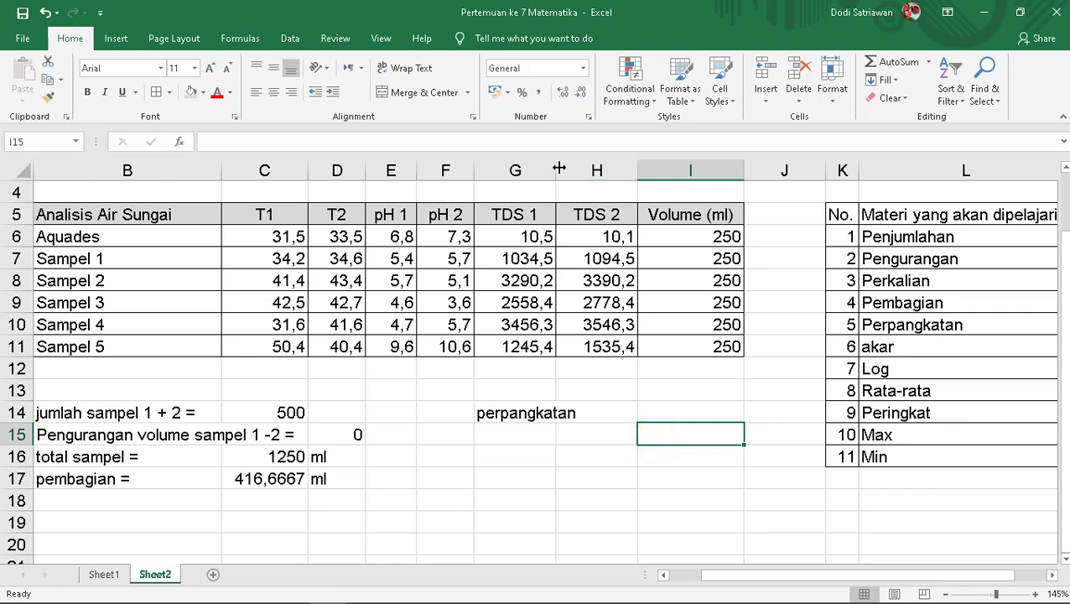
left_click_drag(555, 170, 586, 170)
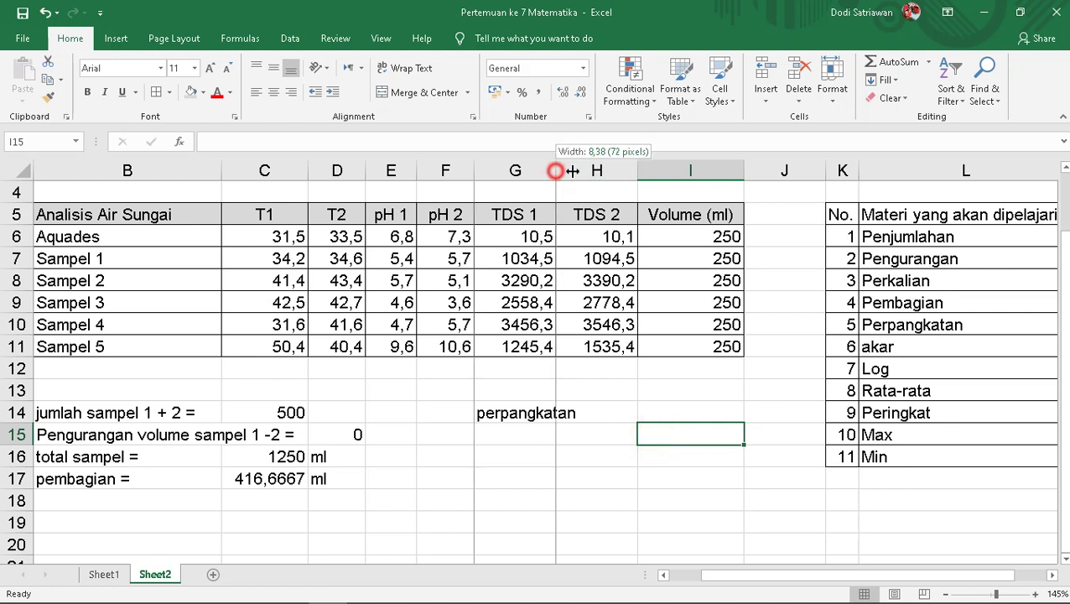
double_click(577, 412)
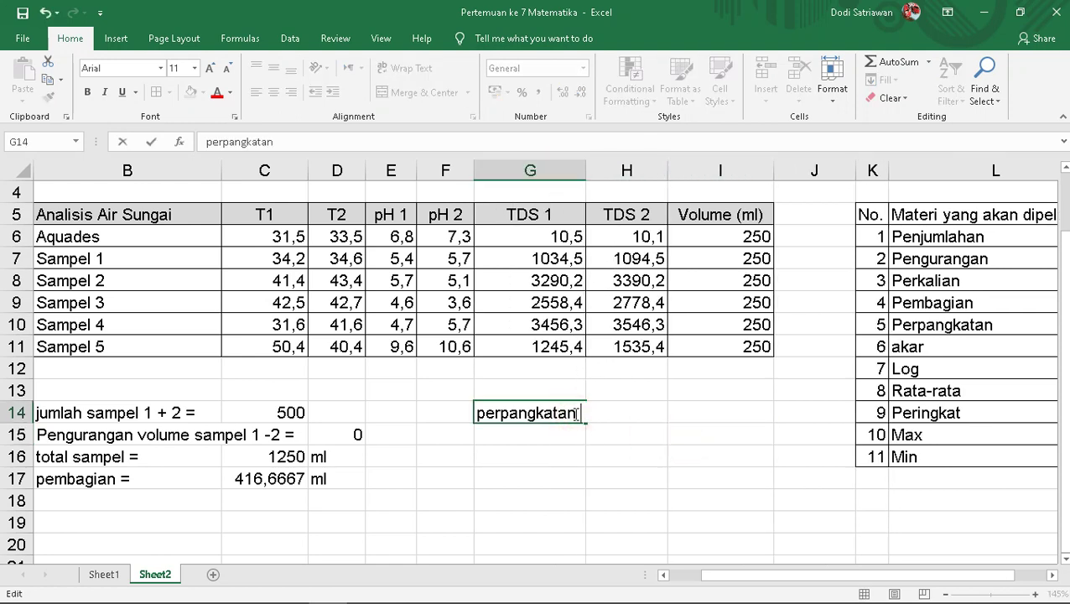
type("=")
left_click(644, 459)
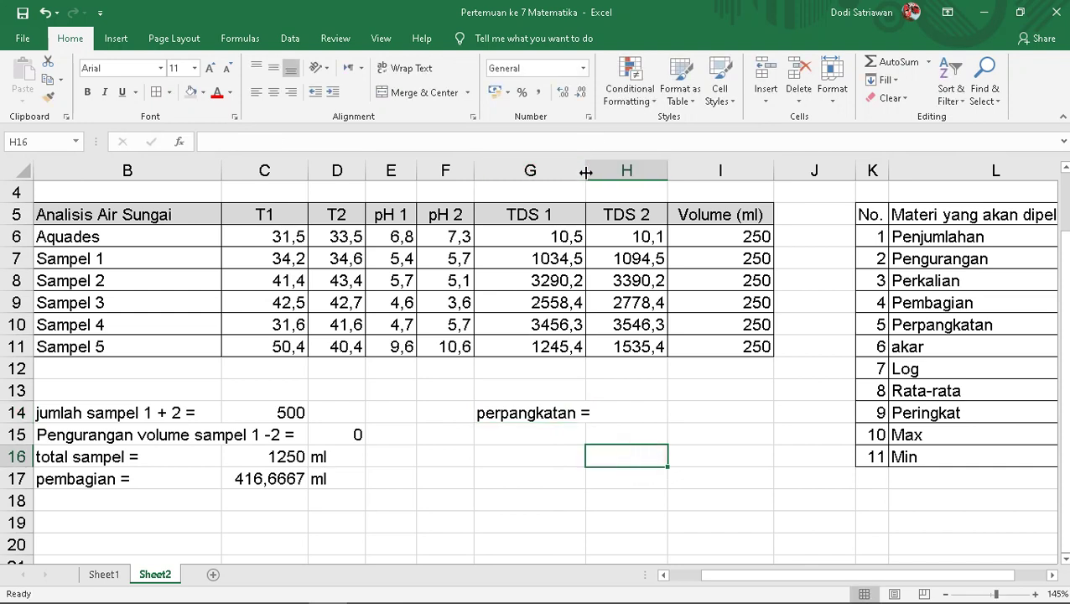
Widen column G slightly more so the 'perpangkatan =' label in G14 has room
left_click_drag(586, 170, 603, 170)
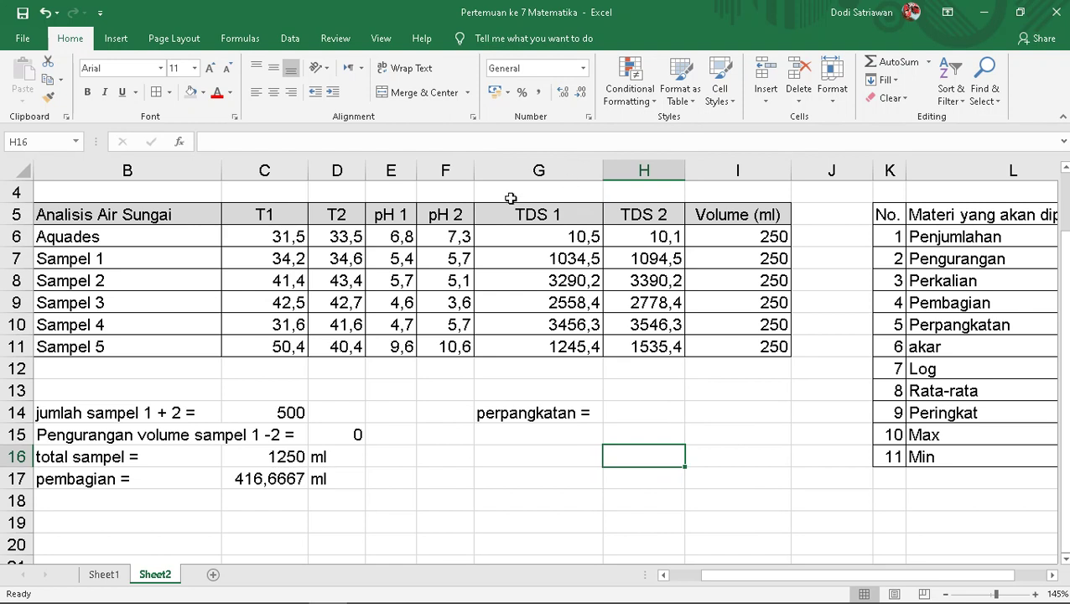
left_click(455, 238)
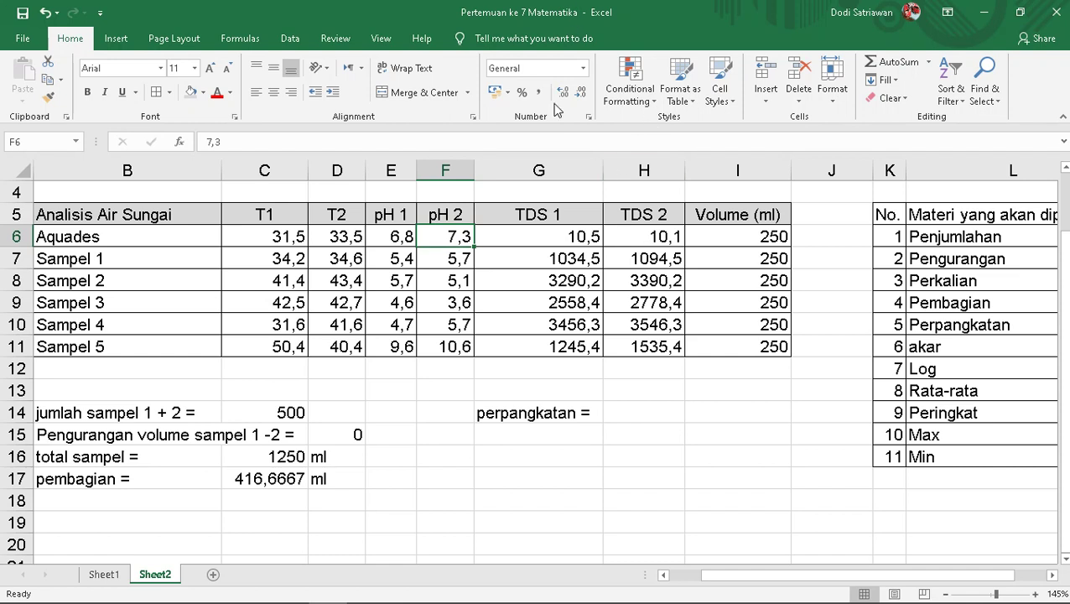
Enter the power formula squaring the Aquades pH 2 value F6, giving 53,29 in H14
left_click(631, 416)
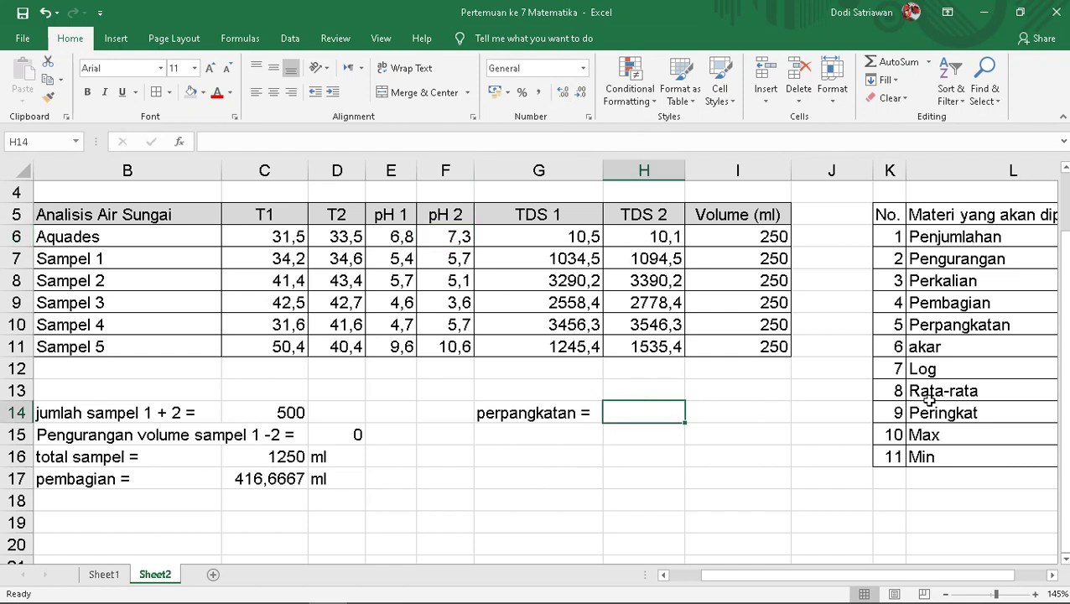
type("=")
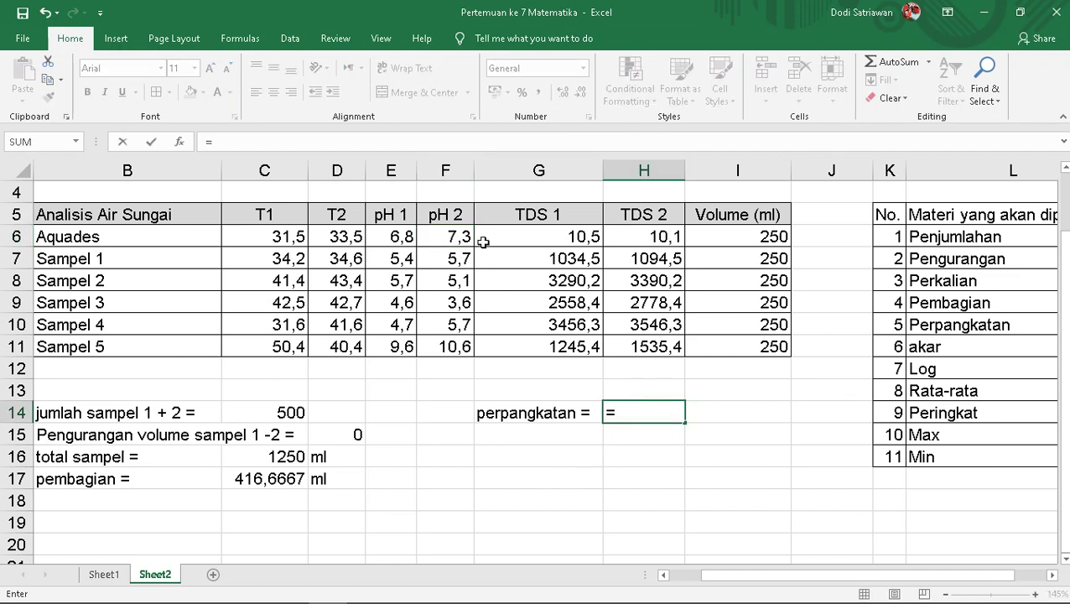
left_click(462, 237)
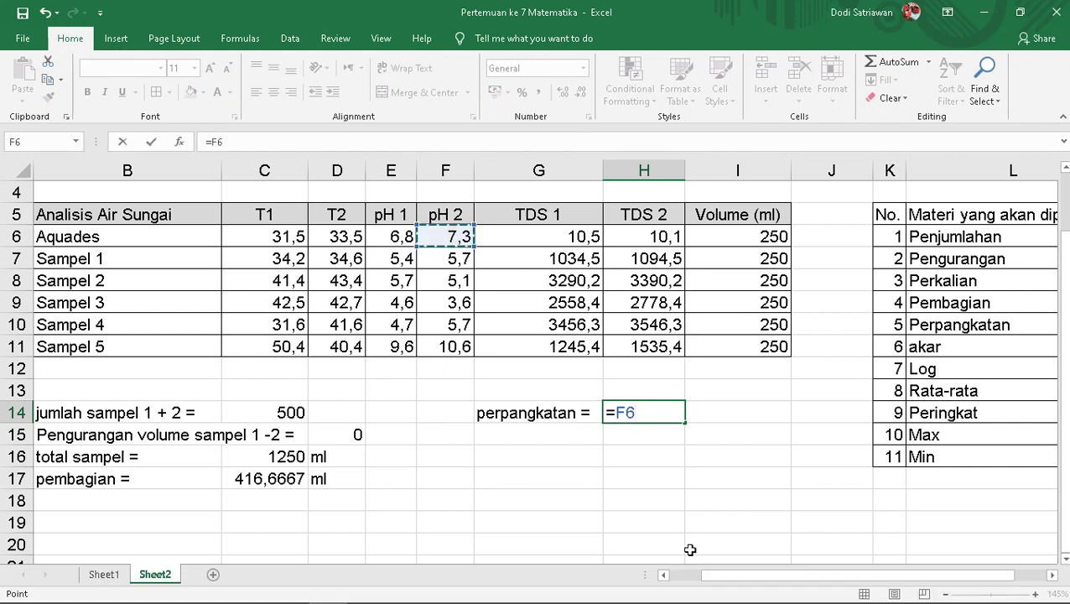
type("^2")
key("Return")
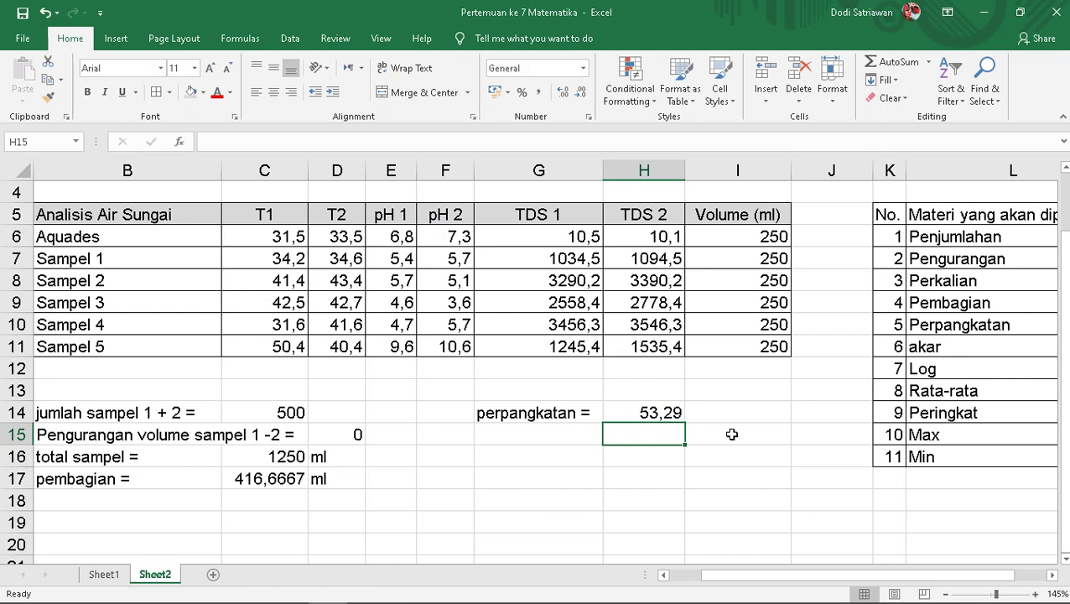
Enter =F6^5 in H15 to raise the Aquades pH 2 value to the fifth power (20730,72)
type("=")
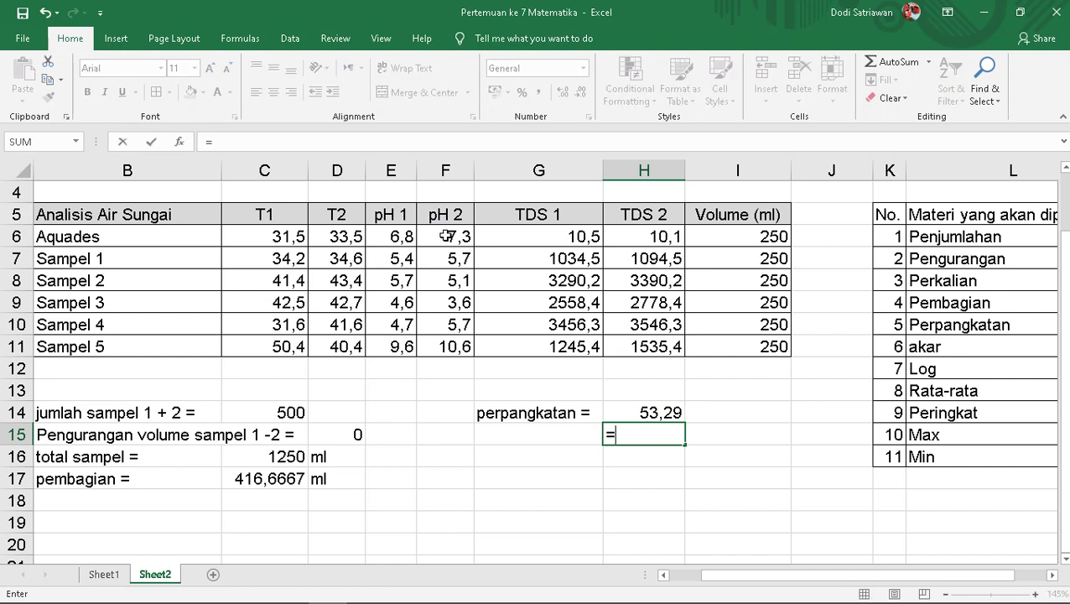
left_click(451, 239)
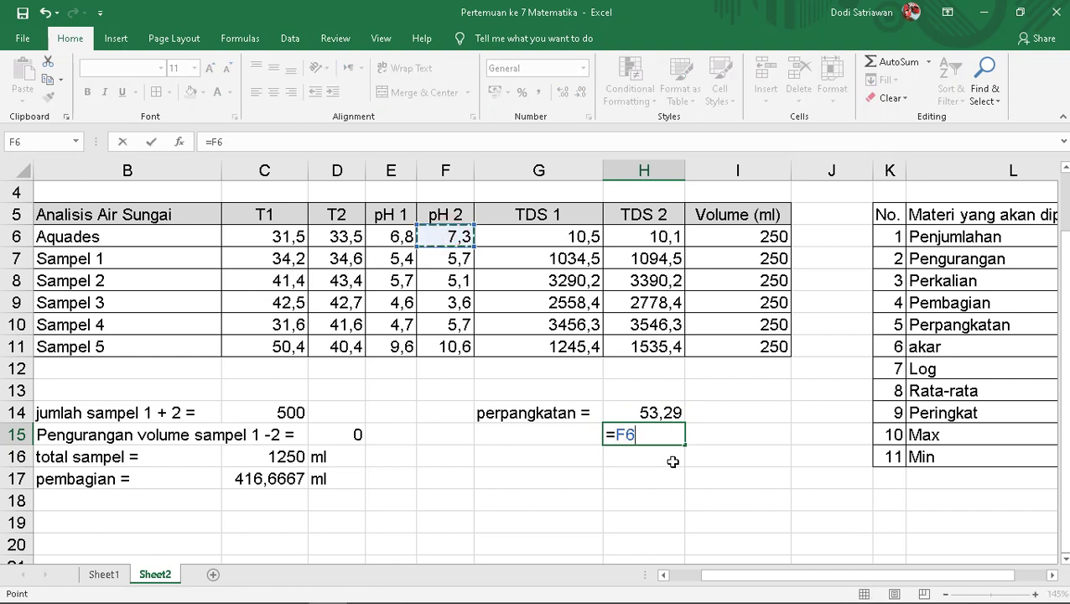
type("^5")
key("Return")
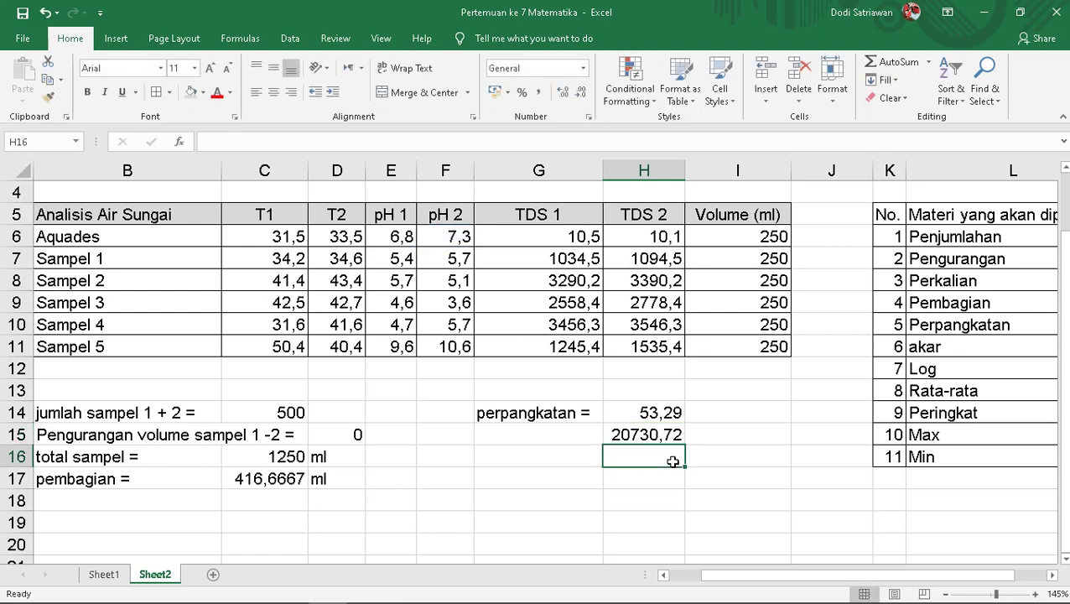
Enter =F6^3 in I14 to cube the Aquades pH 2 value, giving 389,017
left_click(714, 410)
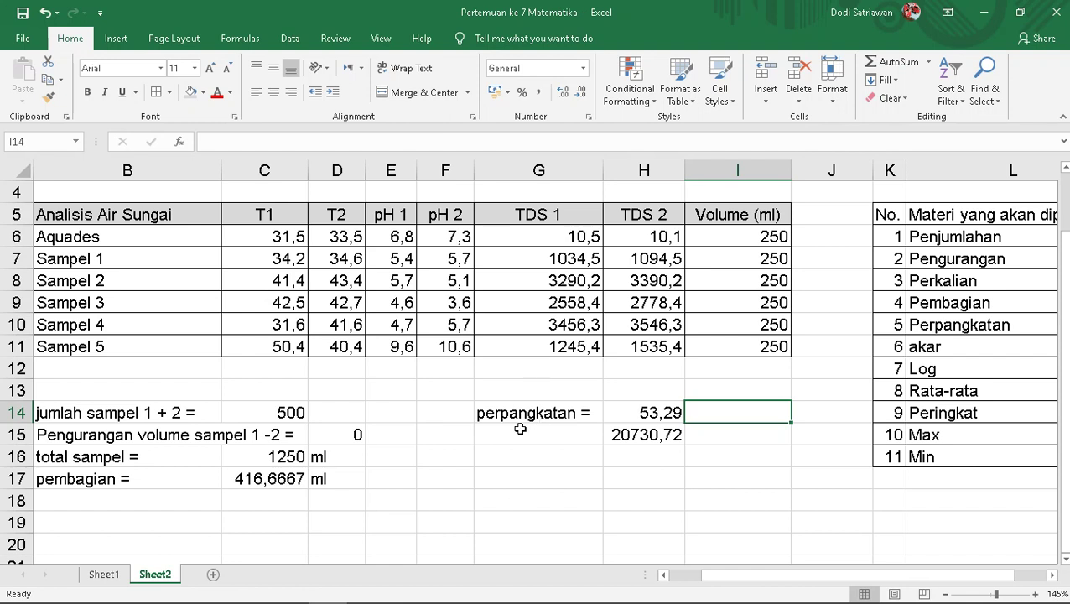
type("=")
left_click(447, 236)
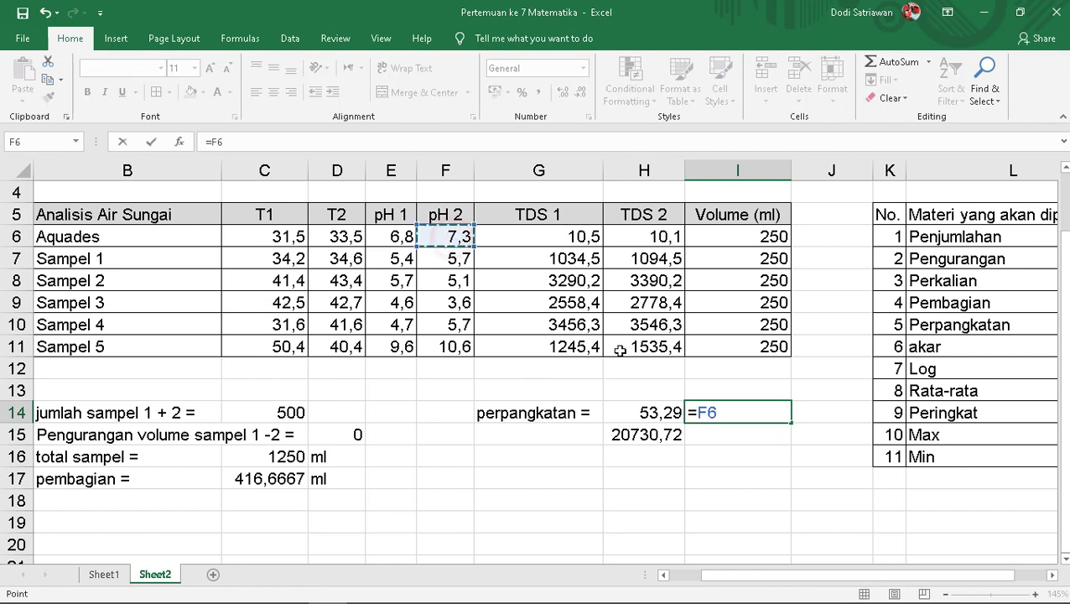
type("^")
type("3")
key("Return")
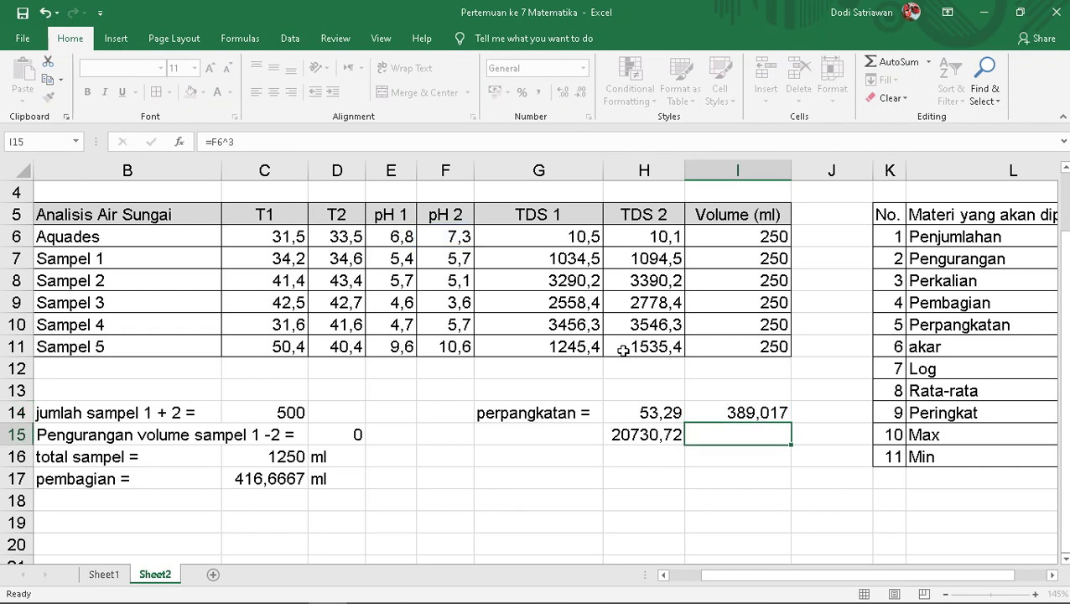
left_click(546, 459)
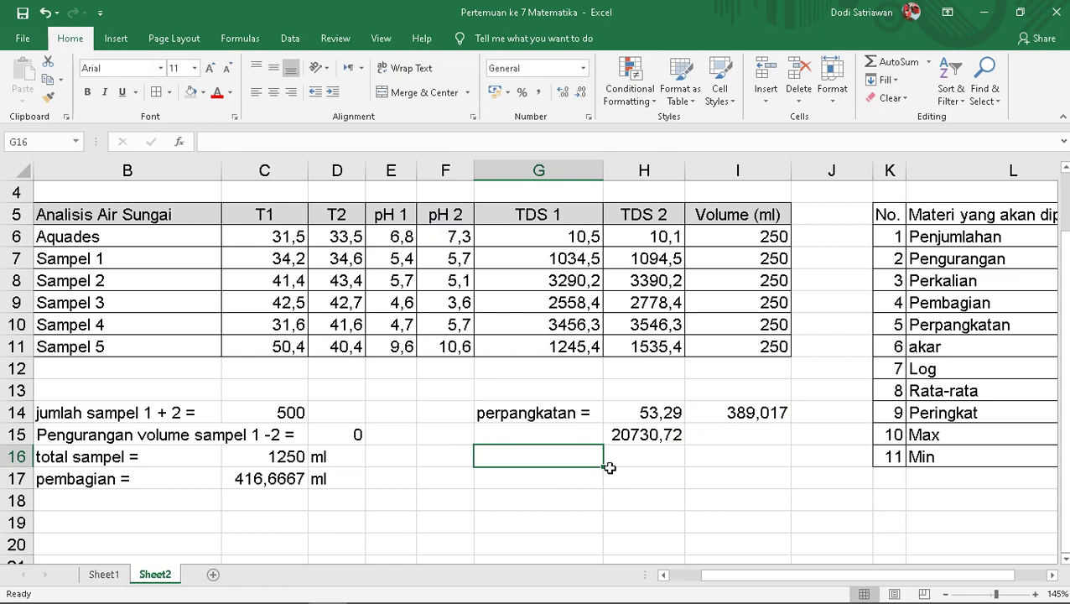
Type the label 'Akar =' into G16 and confirm it
type("Akar =")
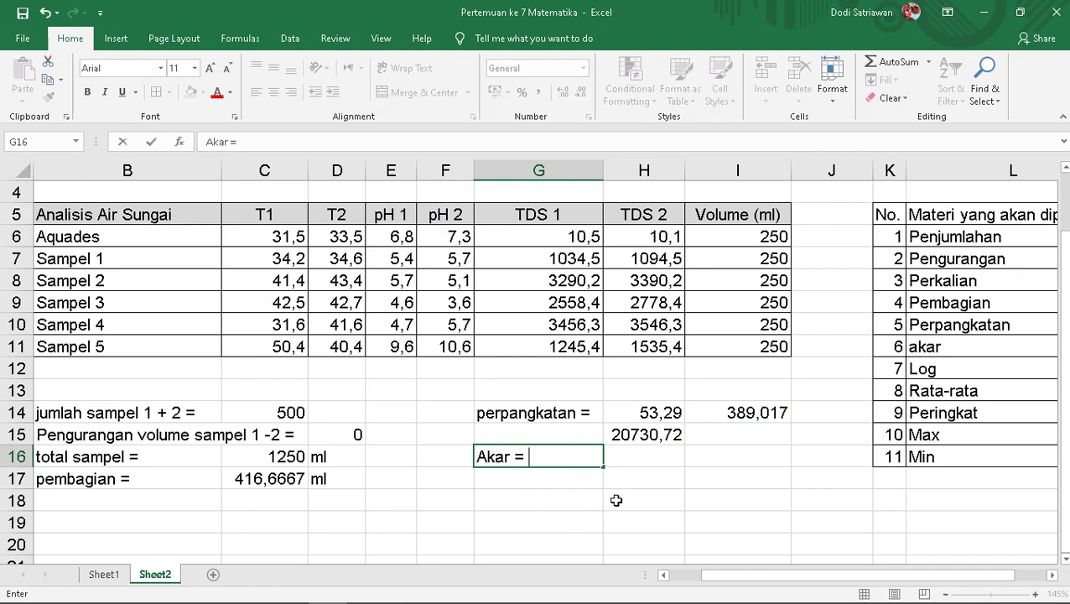
scroll(619, 496, "down", 2)
scroll(619, 495, "up", 2)
left_click(700, 503)
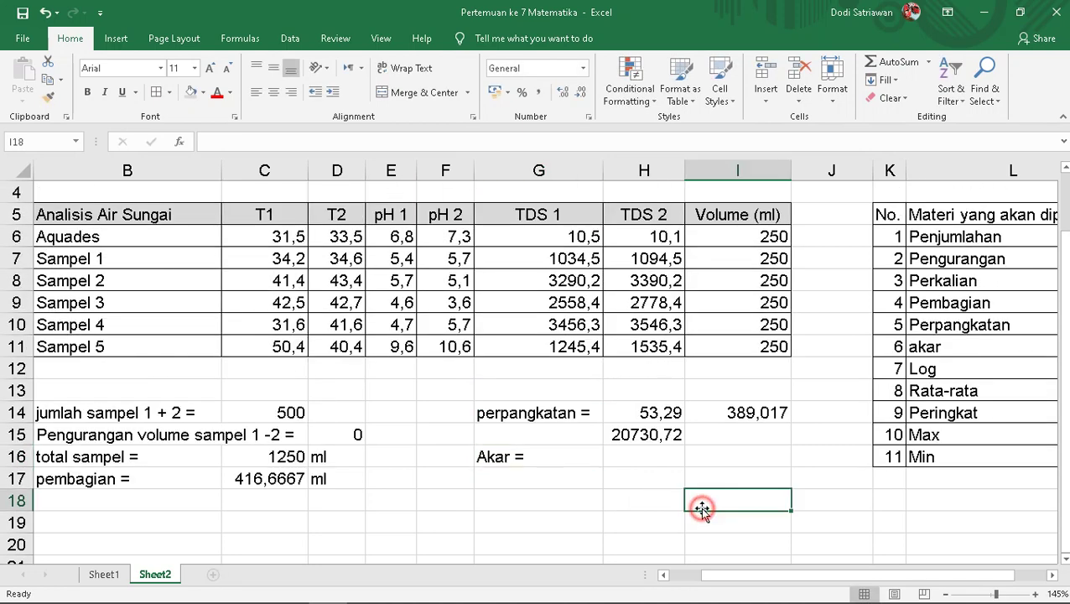
mouse_move(553, 6)
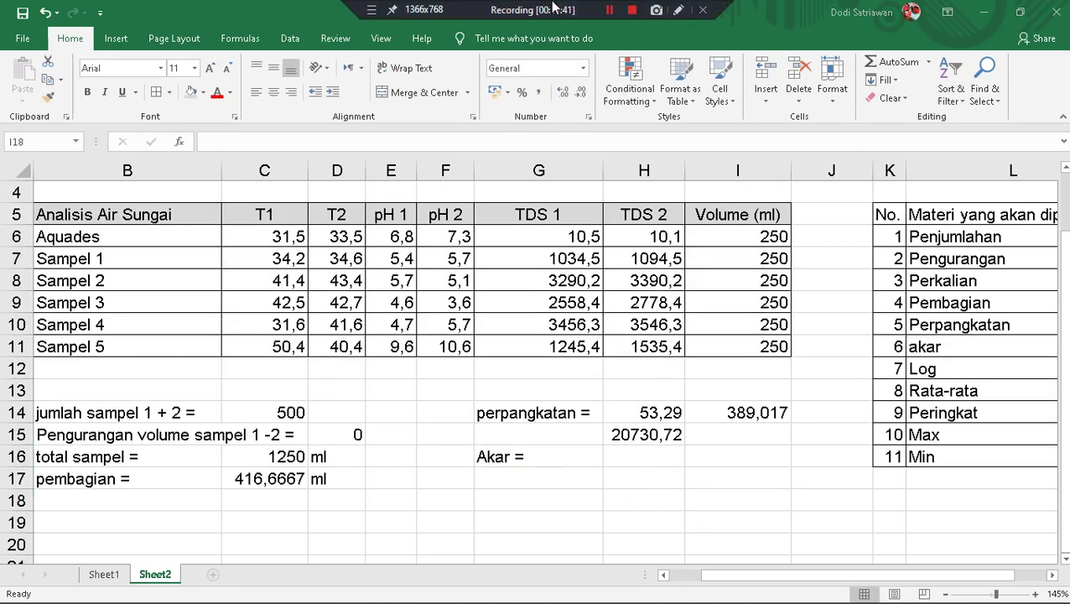
left_click(677, 10)
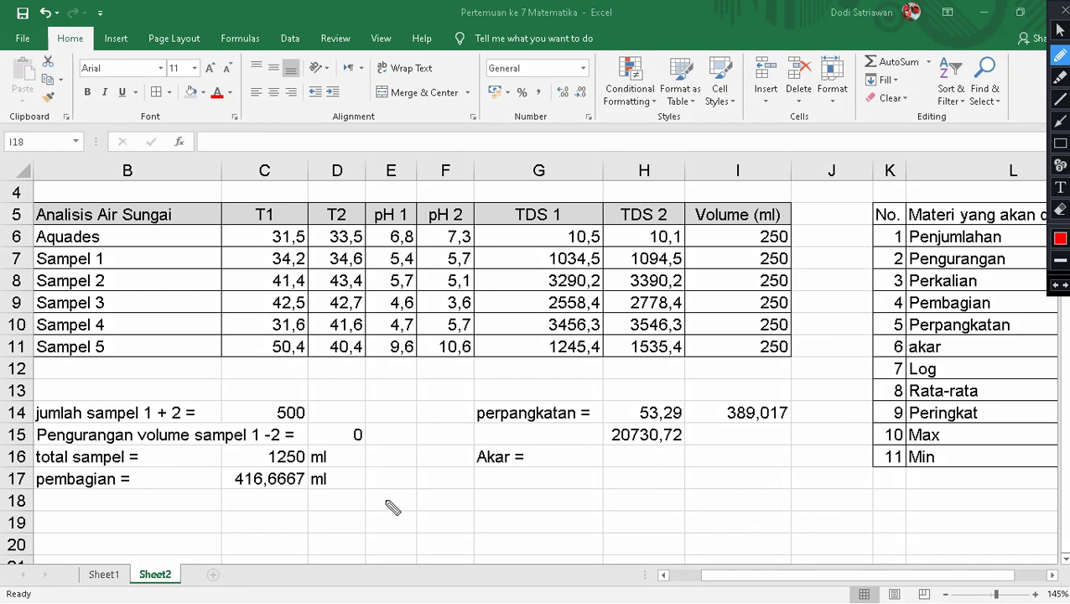
mouse_move(386, 453)
left_mouse_down()
mouse_move(410, 496)
mouse_move(506, 450)
left_mouse_up()
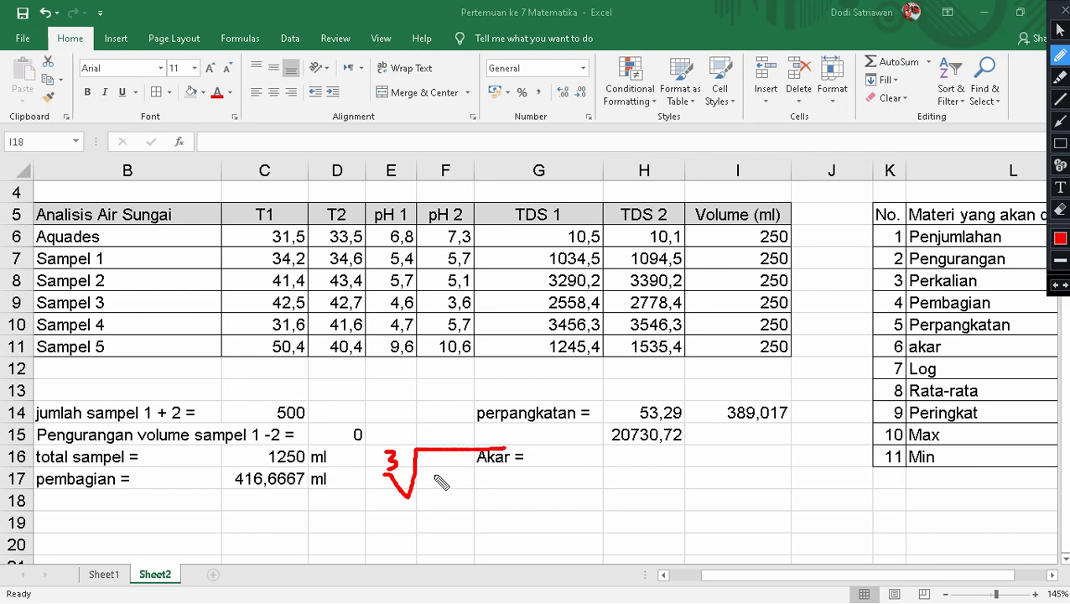
mouse_move(434, 471)
left_mouse_down()
mouse_move(437, 494)
mouse_move(464, 494)
mouse_move(460, 475)
mouse_move(537, 474)
mouse_move(571, 499)
mouse_move(614, 461)
mouse_move(635, 474)
left_mouse_up()
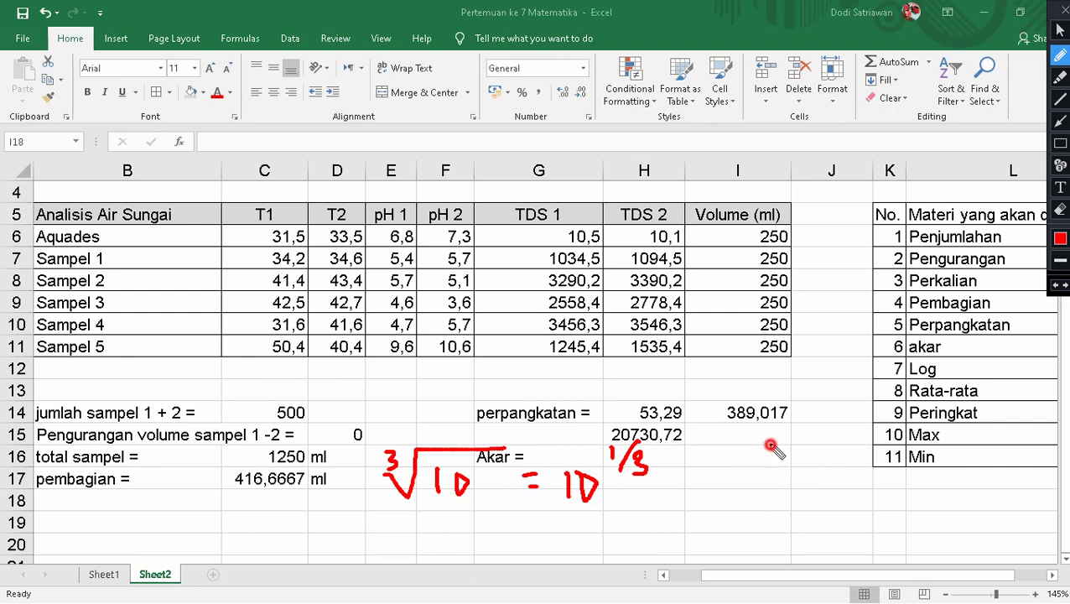
mouse_move(772, 446)
left_mouse_down()
mouse_move(767, 467)
mouse_move(803, 445)
left_mouse_up()
mouse_move(757, 476)
left_mouse_down()
mouse_move(800, 523)
mouse_move(922, 423)
left_mouse_up()
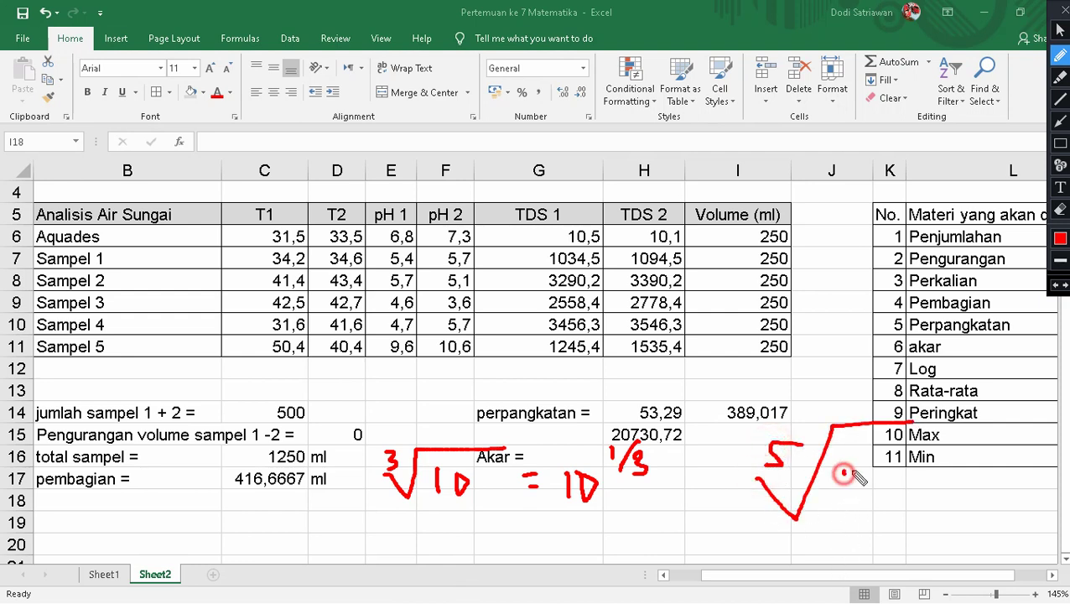
left_click_drag(839, 478, 864, 499)
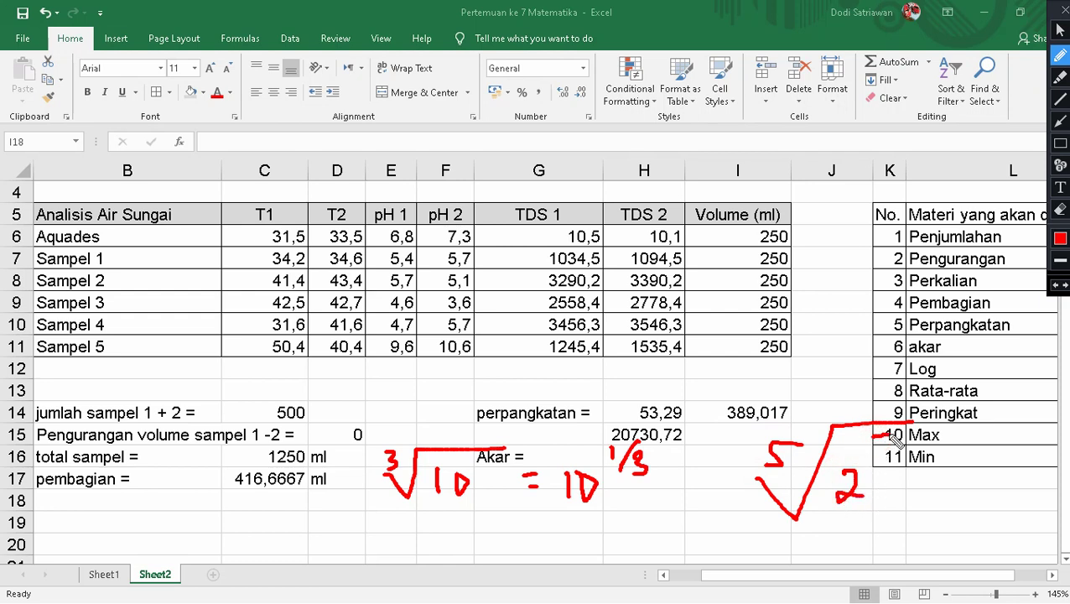
mouse_move(867, 436)
left_mouse_down()
mouse_move(877, 457)
mouse_move(926, 488)
mouse_move(968, 498)
left_mouse_up()
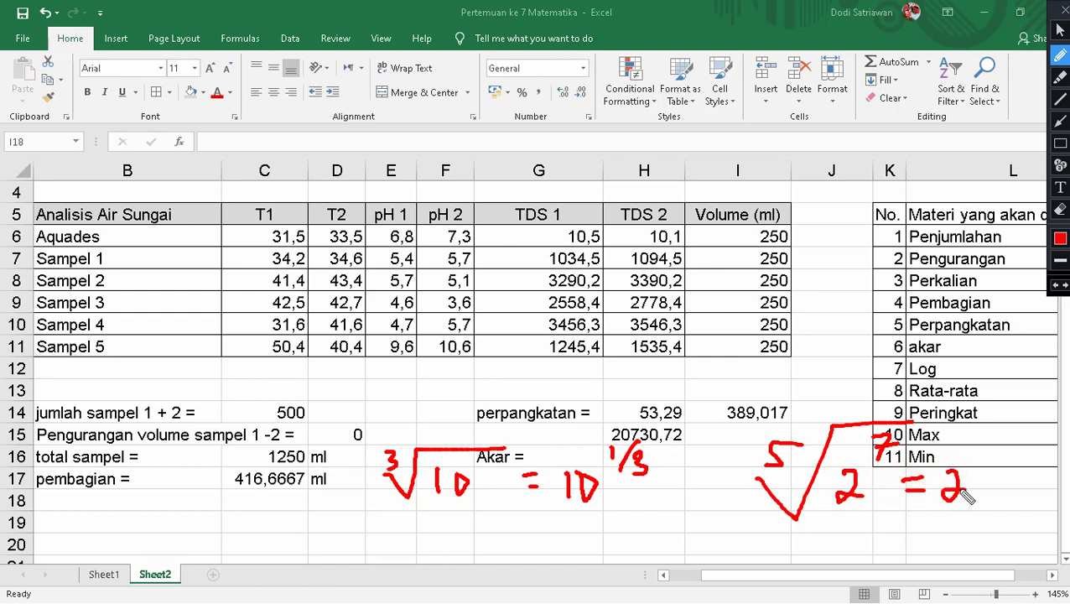
mouse_move(964, 431)
left_mouse_down()
mouse_move(971, 453)
mouse_move(998, 457)
mouse_move(1005, 480)
mouse_move(1028, 447)
left_mouse_up()
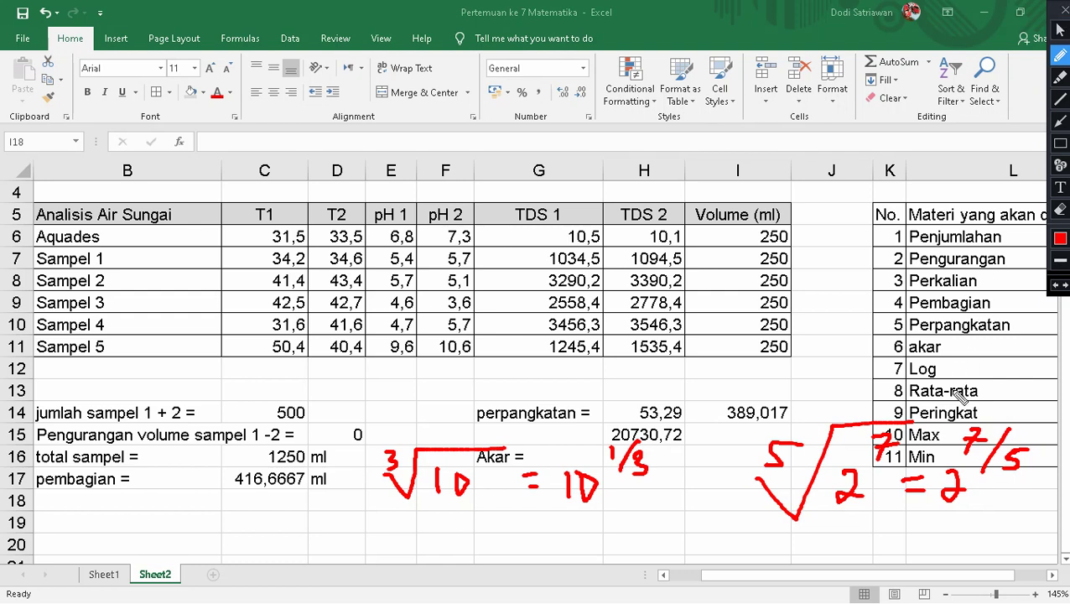
mouse_move(1037, 420)
left_mouse_down()
mouse_move(981, 413)
mouse_move(1045, 460)
mouse_move(1042, 417)
left_mouse_up()
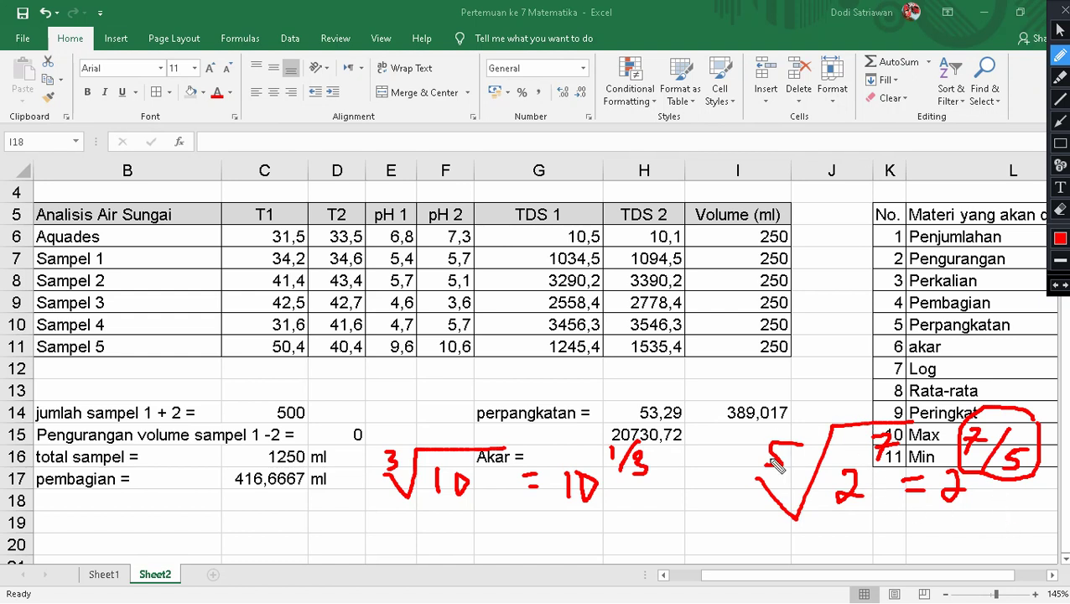
left_click_drag(867, 408, 1001, 396)
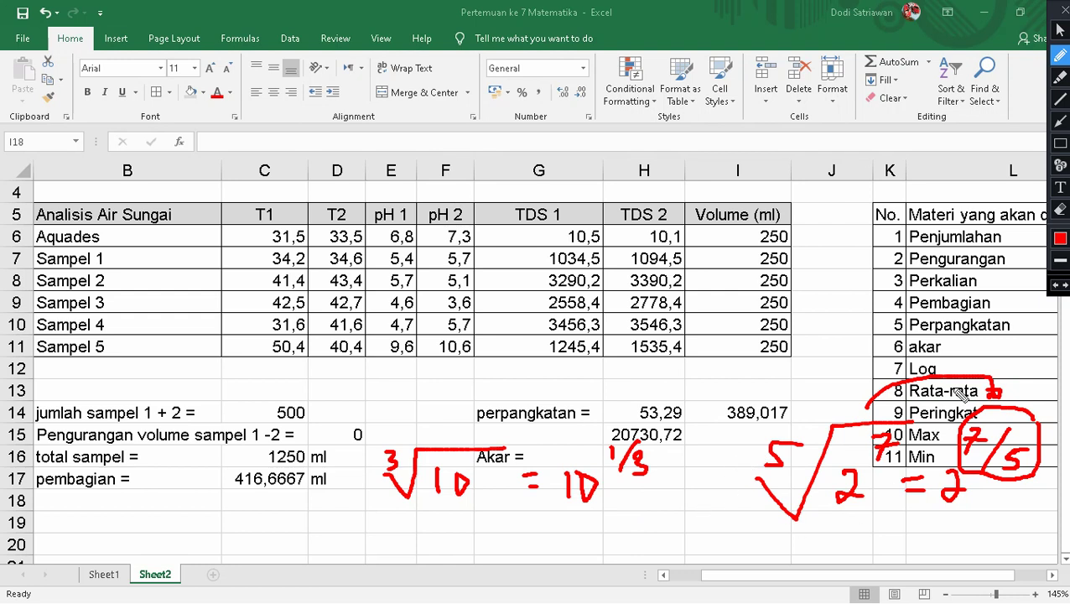
left_click(1062, 10)
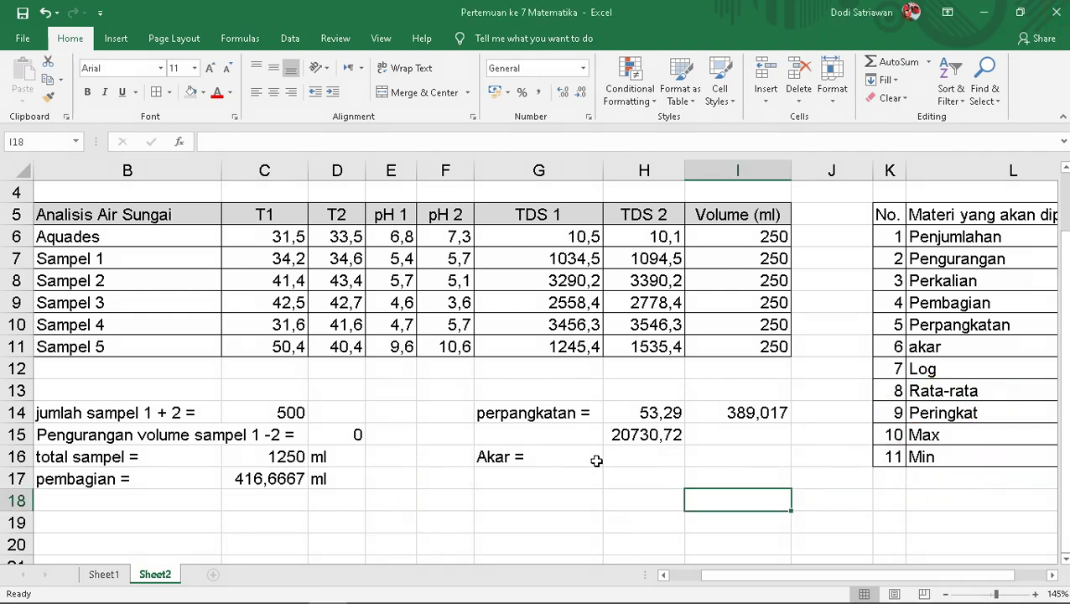
Start a new '=' formula in H16, next to the 'Akar =' label in G16
left_click(562, 454)
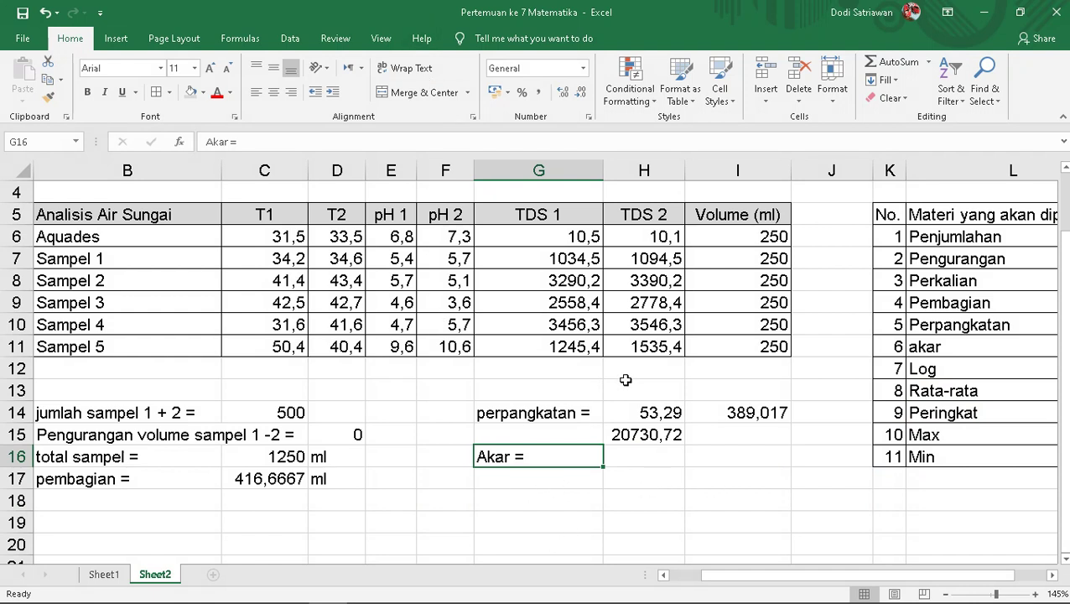
left_click(637, 453)
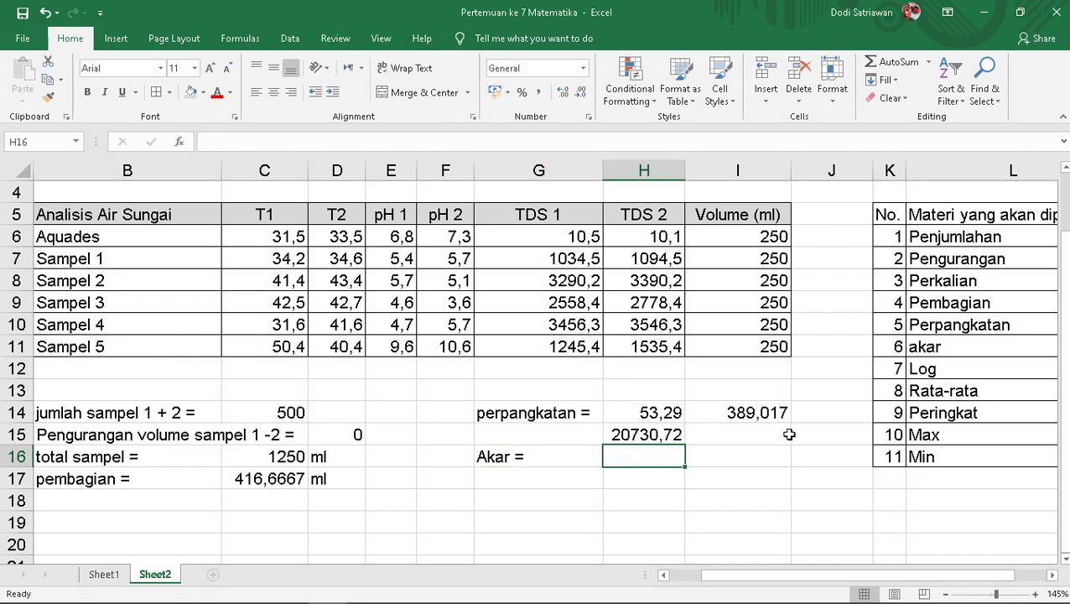
type("=")
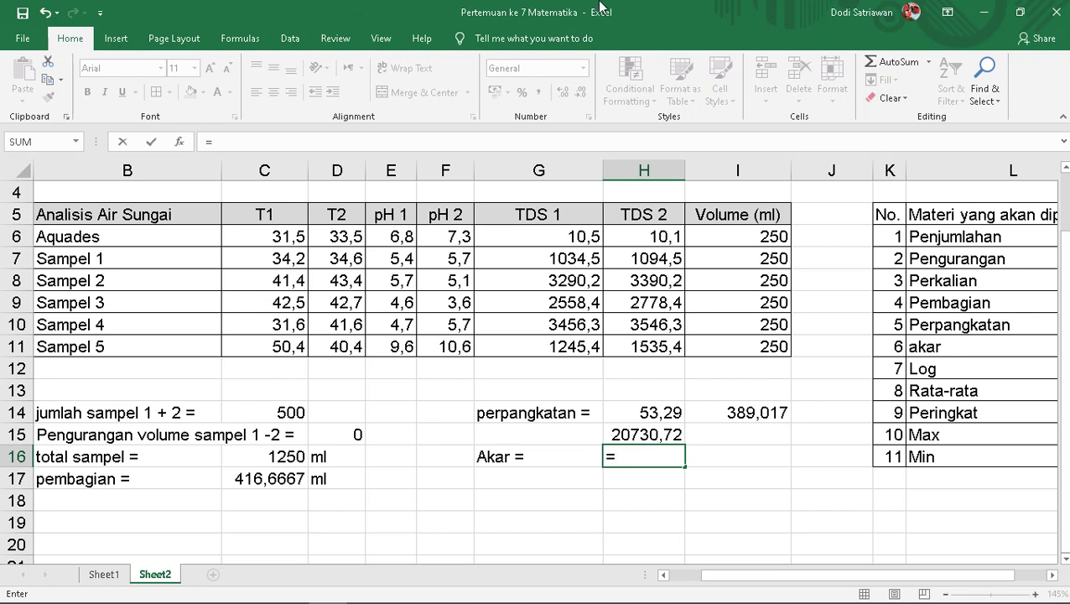
left_click(677, 11)
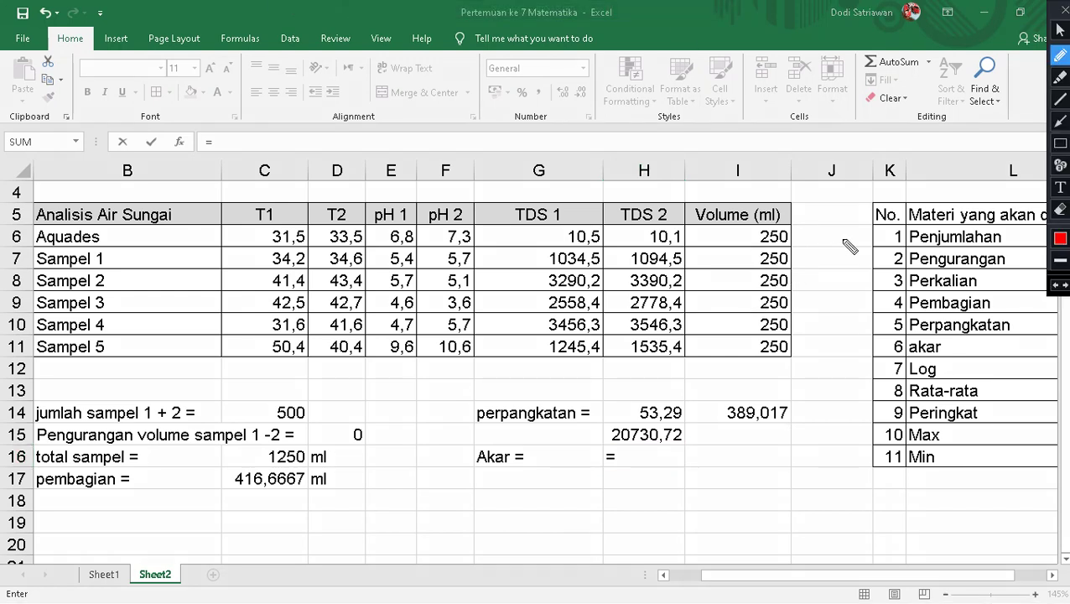
mouse_move(826, 214)
left_mouse_down()
mouse_move(814, 241)
mouse_move(856, 211)
left_mouse_up()
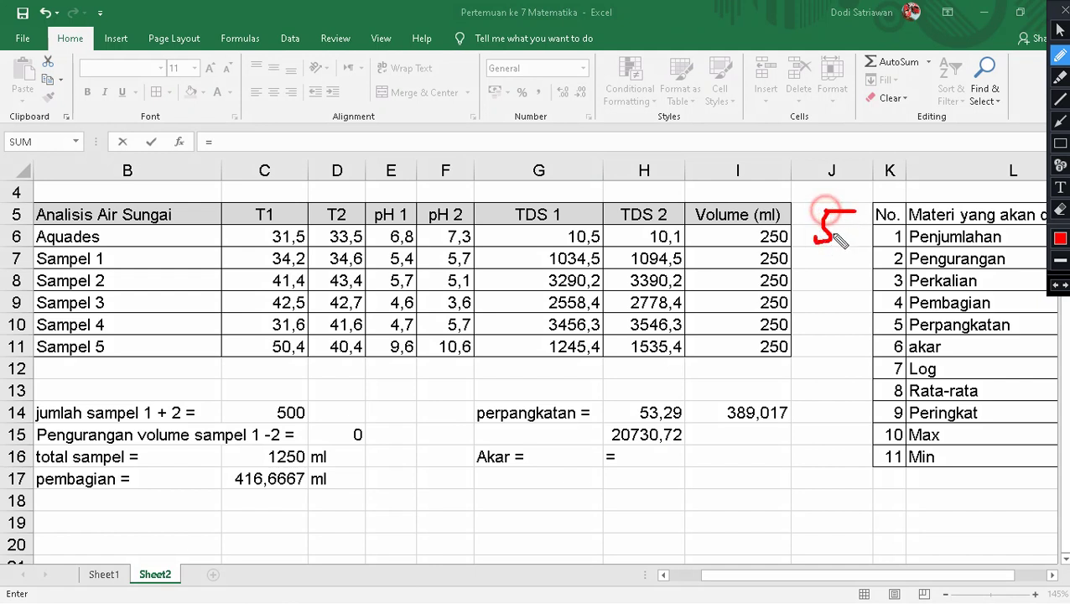
mouse_move(795, 262)
left_mouse_down()
mouse_move(835, 288)
mouse_move(872, 205)
mouse_move(952, 201)
left_mouse_up()
mouse_move(878, 239)
left_mouse_down()
mouse_move(894, 239)
mouse_move(869, 270)
mouse_move(909, 253)
left_mouse_up()
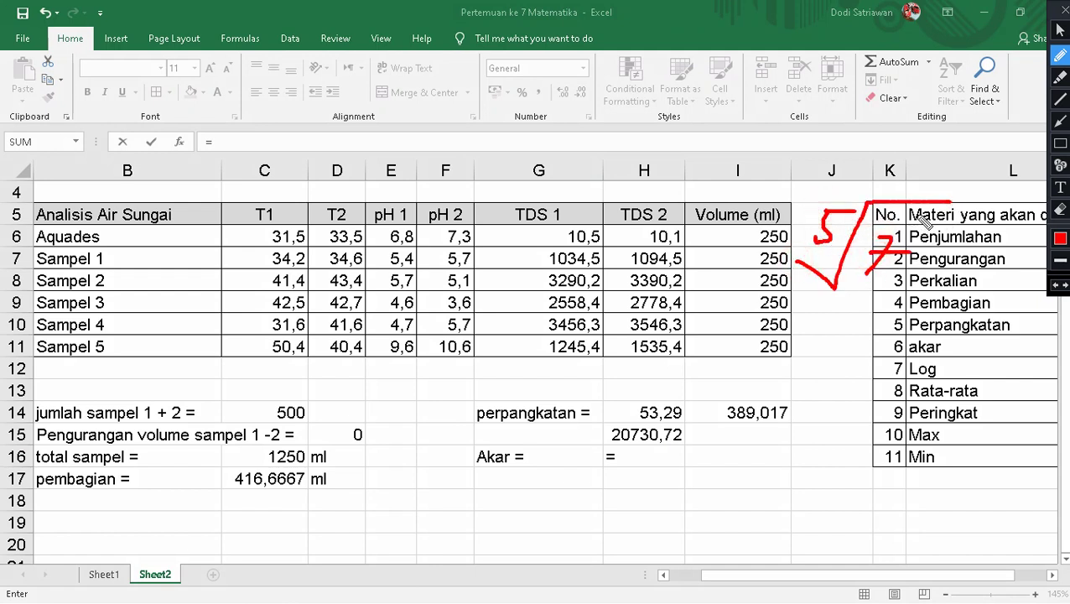
mouse_move(920, 216)
left_mouse_down()
mouse_move(931, 228)
mouse_move(921, 244)
left_mouse_up()
Clear the old annotations, type =2^(7/5) in H16, and switch on the red screen pen
left_click(1062, 14)
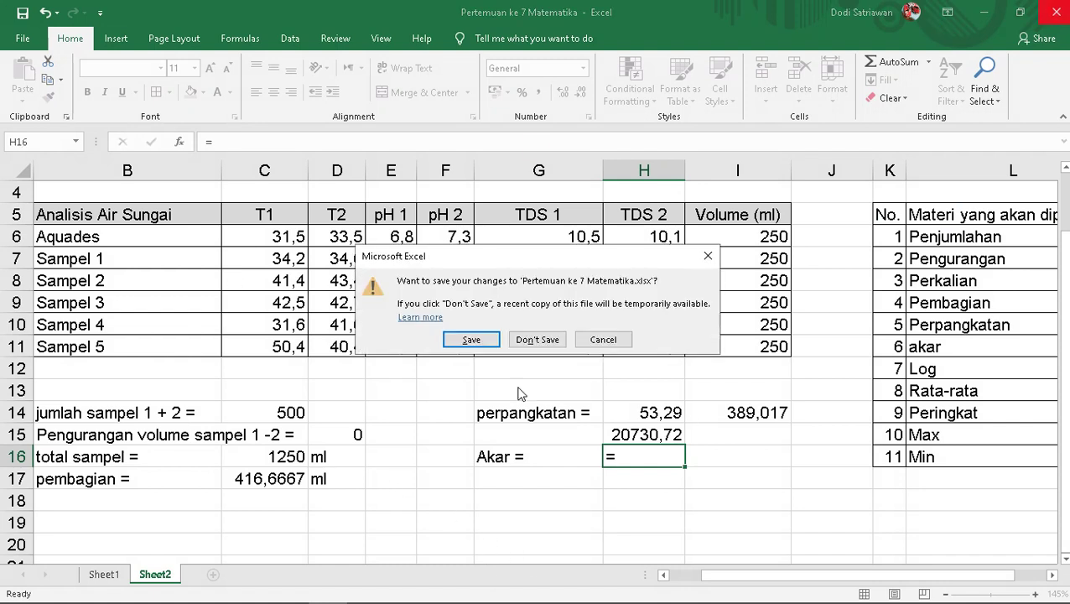
left_click(604, 339)
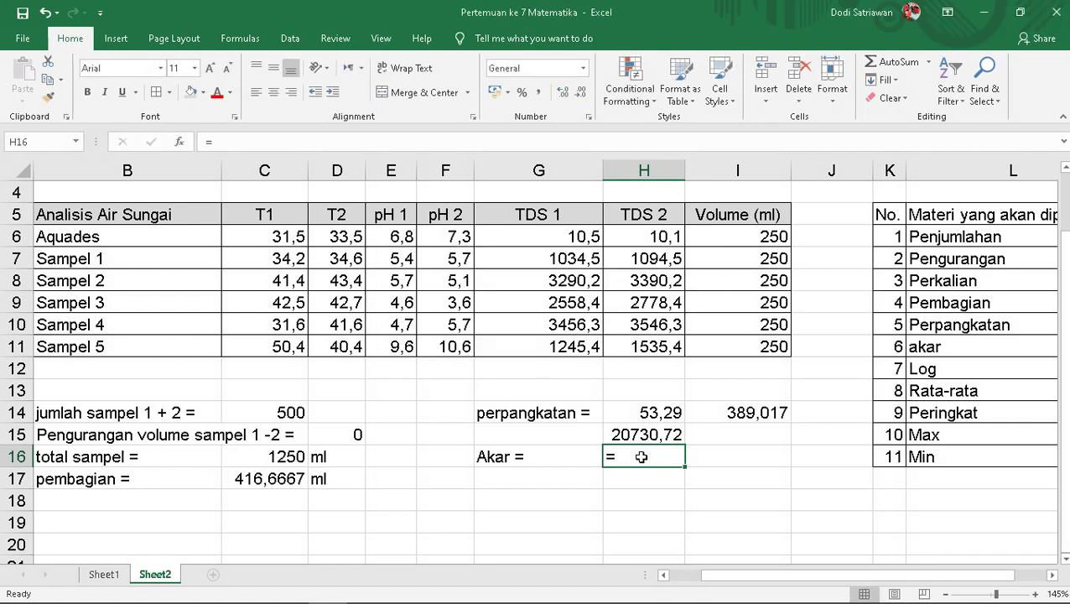
left_click(641, 459)
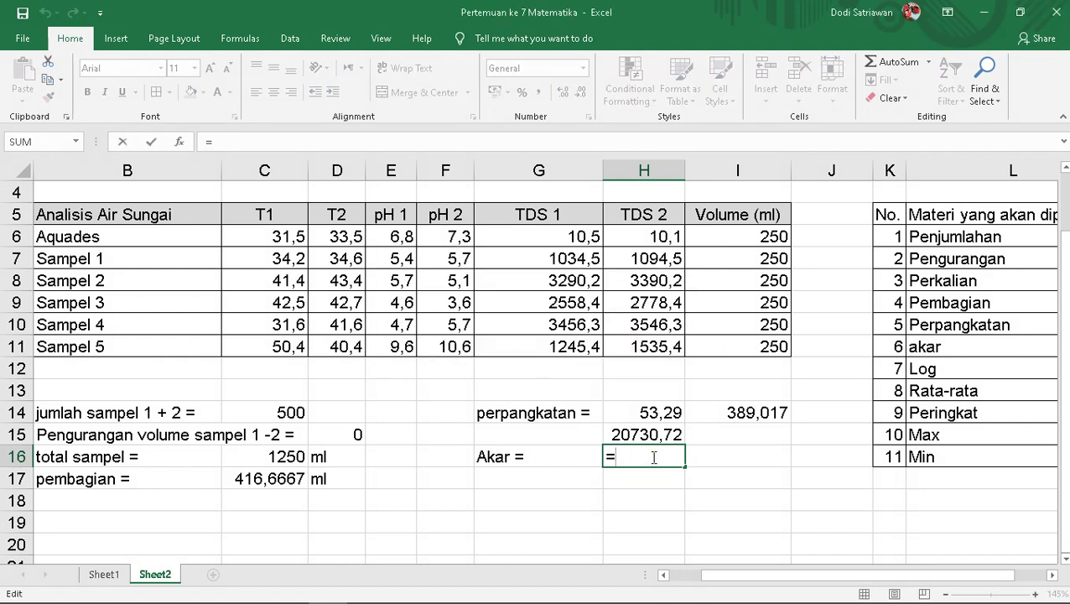
type("2")
type("^(7/5")
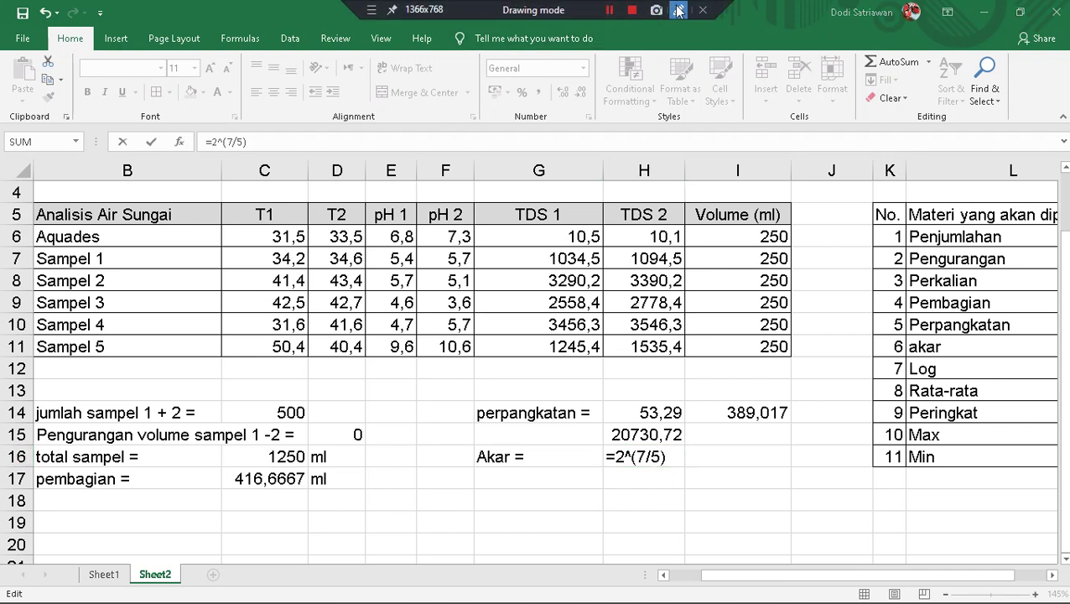
key("ctrl+shift+d")
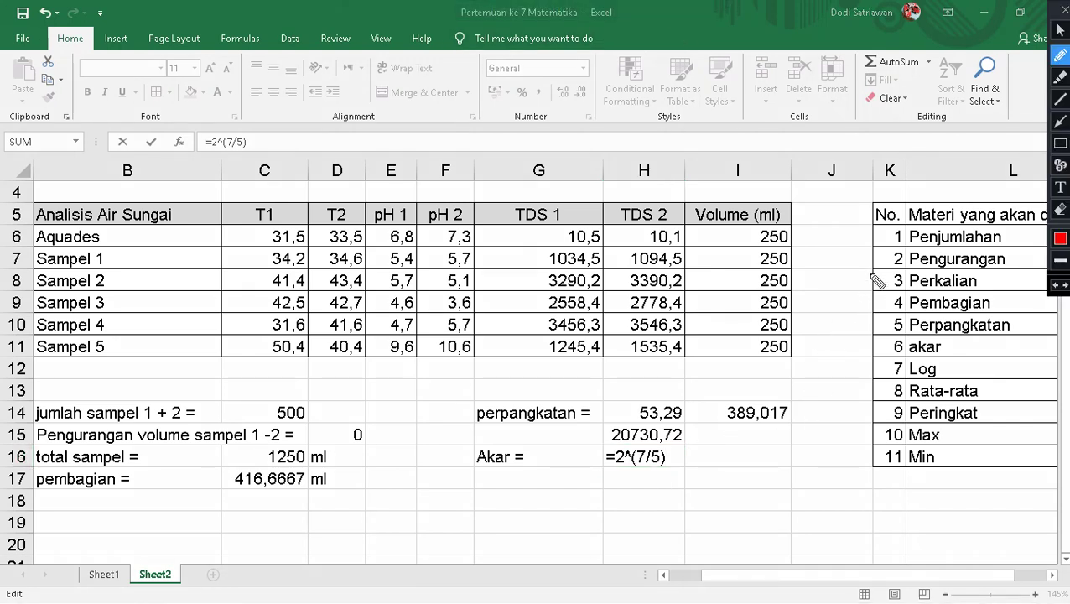
Handwrite red fifth-root notation for 2^7 and 2^3 over columns J–K
mouse_move(845, 254)
left_mouse_down()
mouse_move(851, 276)
mouse_move(857, 254)
left_mouse_up()
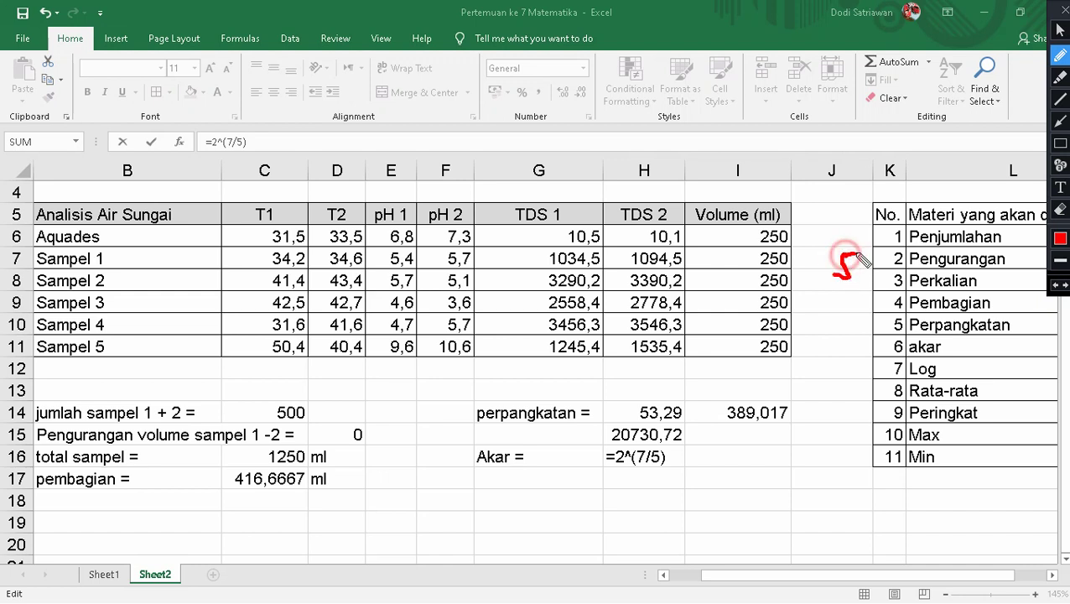
mouse_move(822, 290)
left_mouse_down()
mouse_move(888, 254)
mouse_move(961, 243)
left_mouse_up()
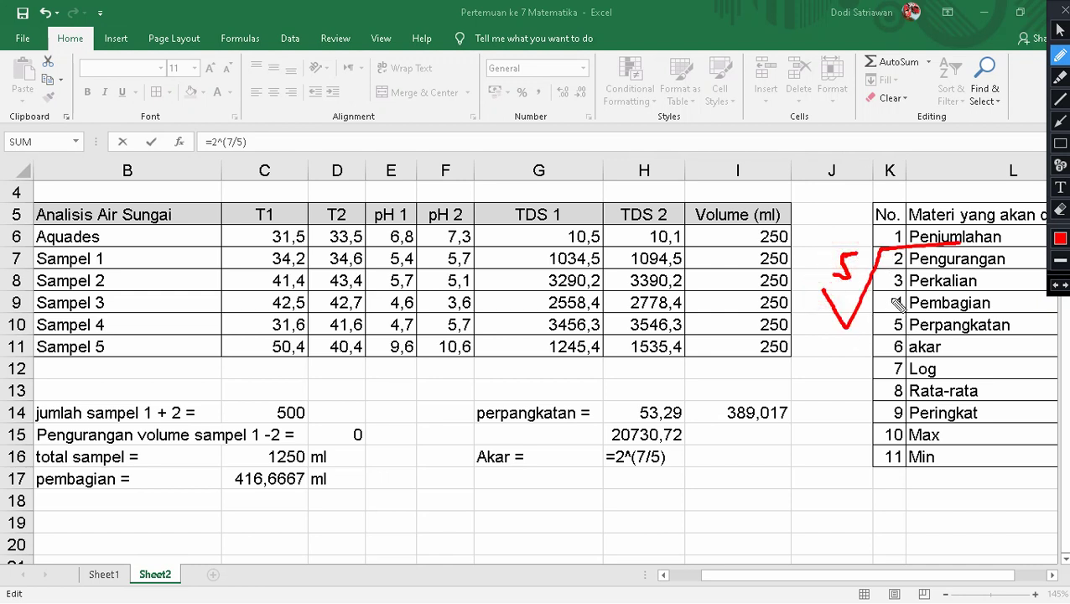
left_click_drag(894, 286, 907, 305)
left_click_drag(921, 255, 931, 270)
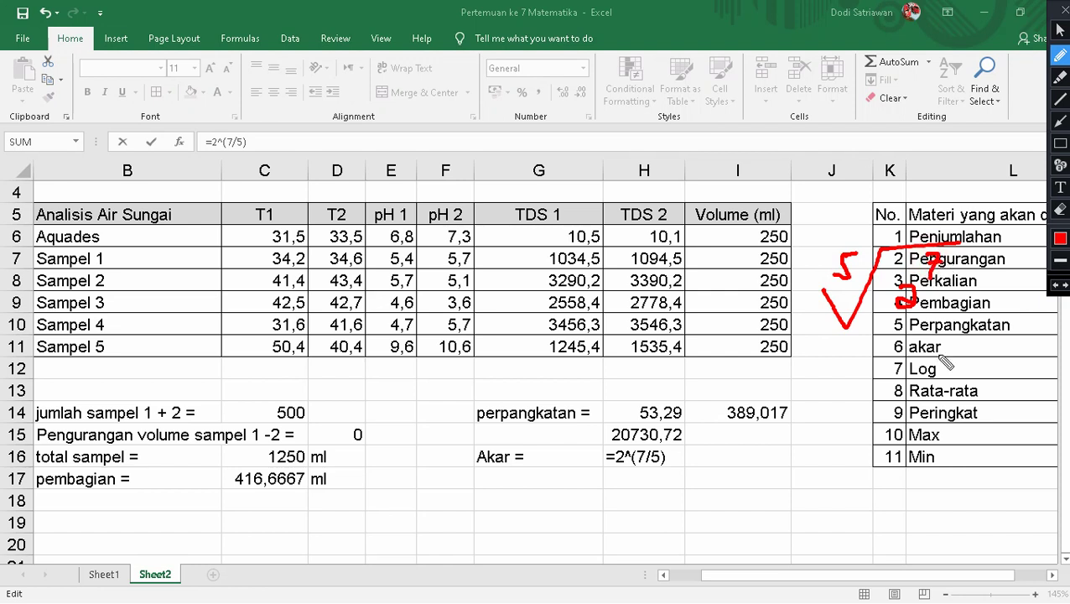
left_click_drag(849, 402, 971, 363)
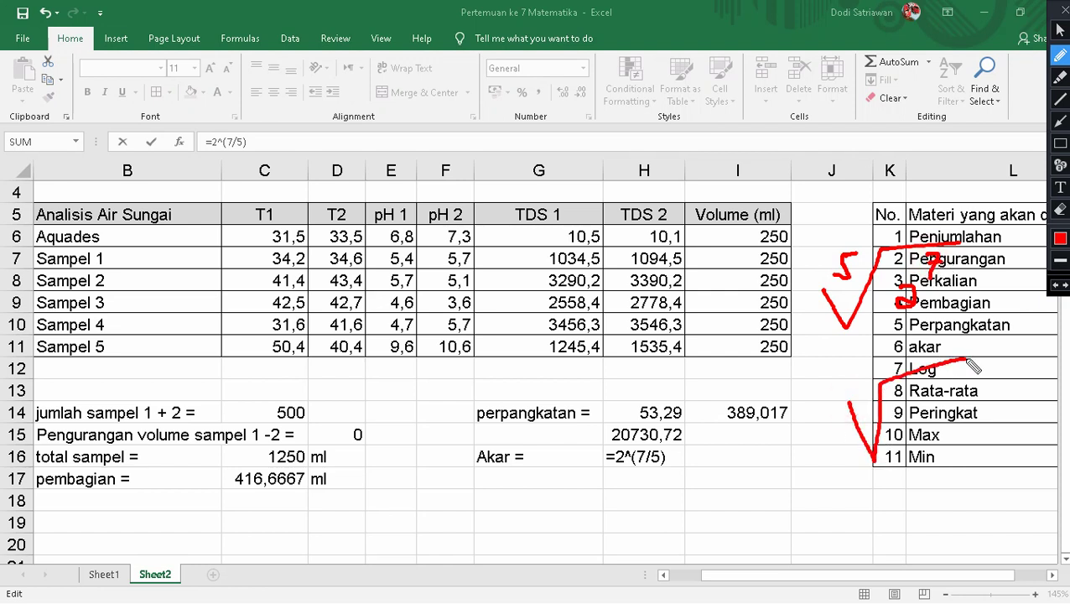
mouse_move(872, 385)
left_mouse_down()
mouse_move(857, 410)
mouse_move(886, 394)
mouse_move(915, 444)
left_mouse_up()
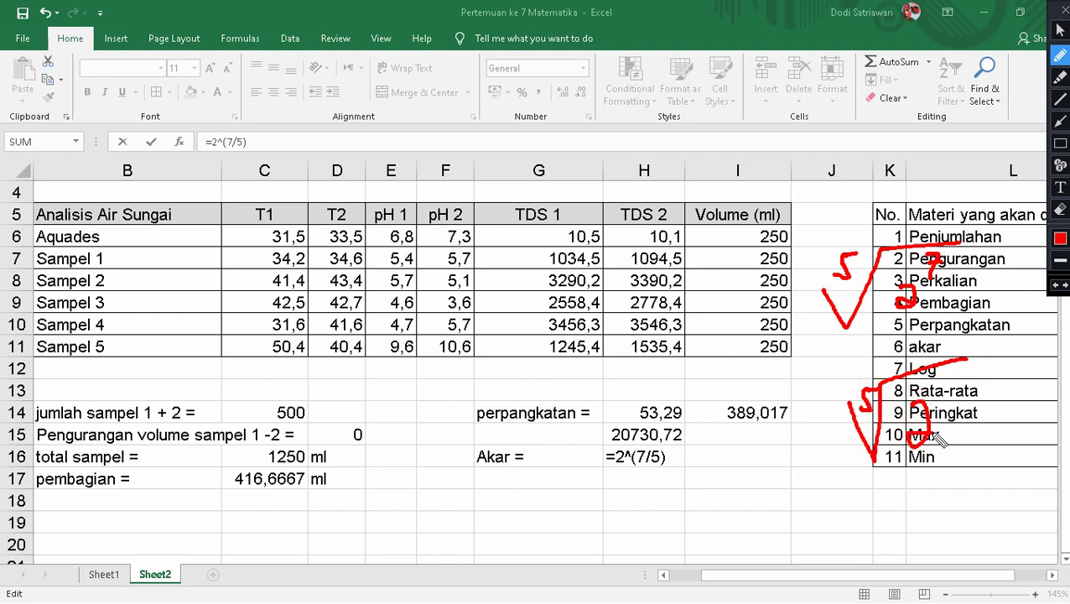
left_click_drag(939, 376, 942, 401)
Clear the ink and commit =2^(7/5) in H16, showing 2,639016
left_click(1062, 8)
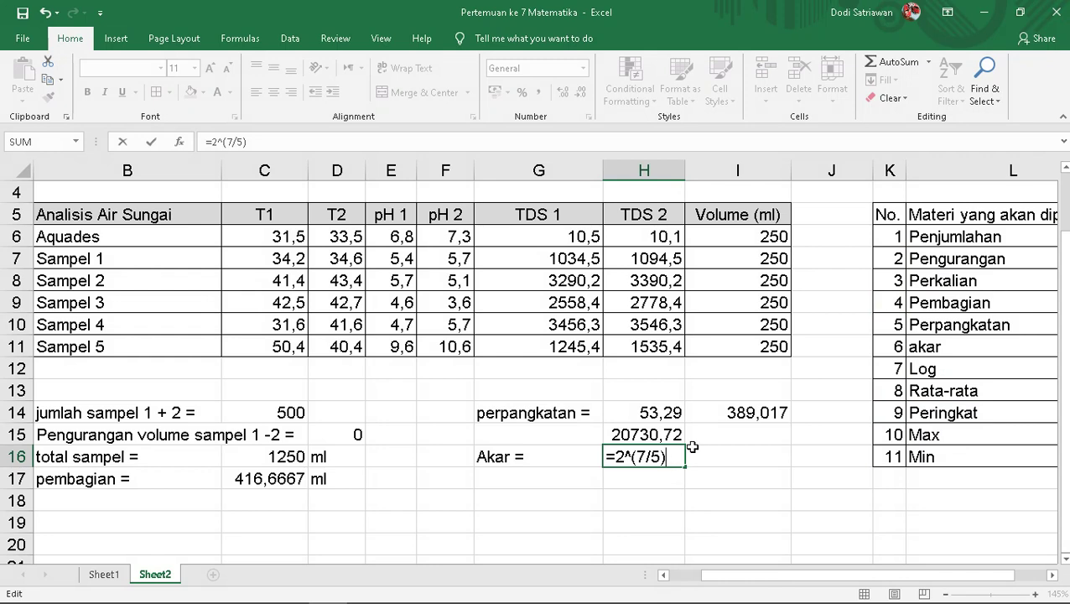
scroll(692, 448, "up", 1)
scroll(644, 478, "down", 1)
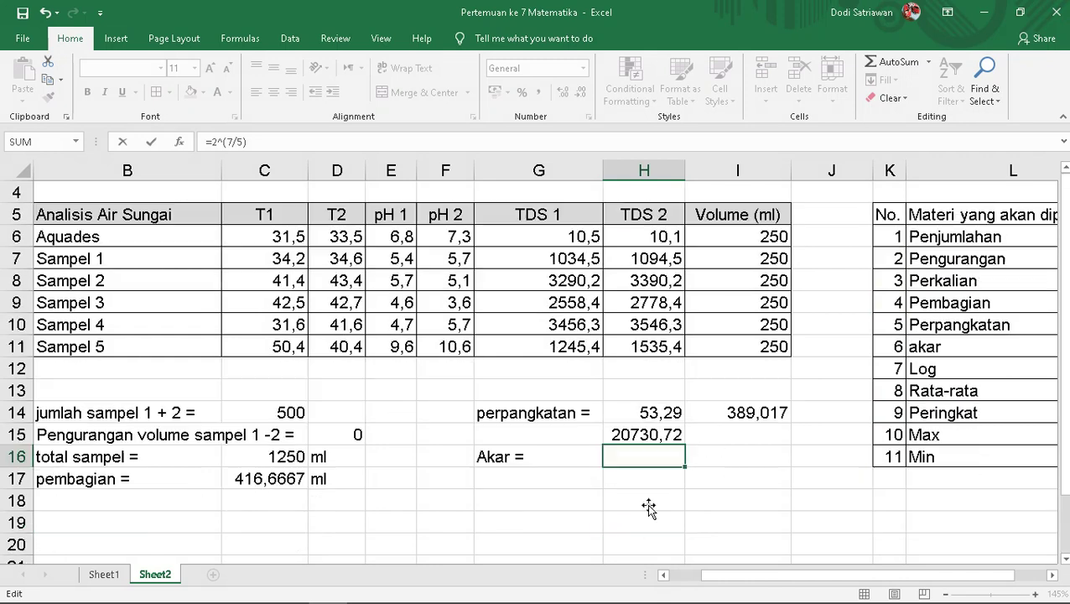
scroll(649, 495, "down", 2)
scroll(622, 417, "up", 1)
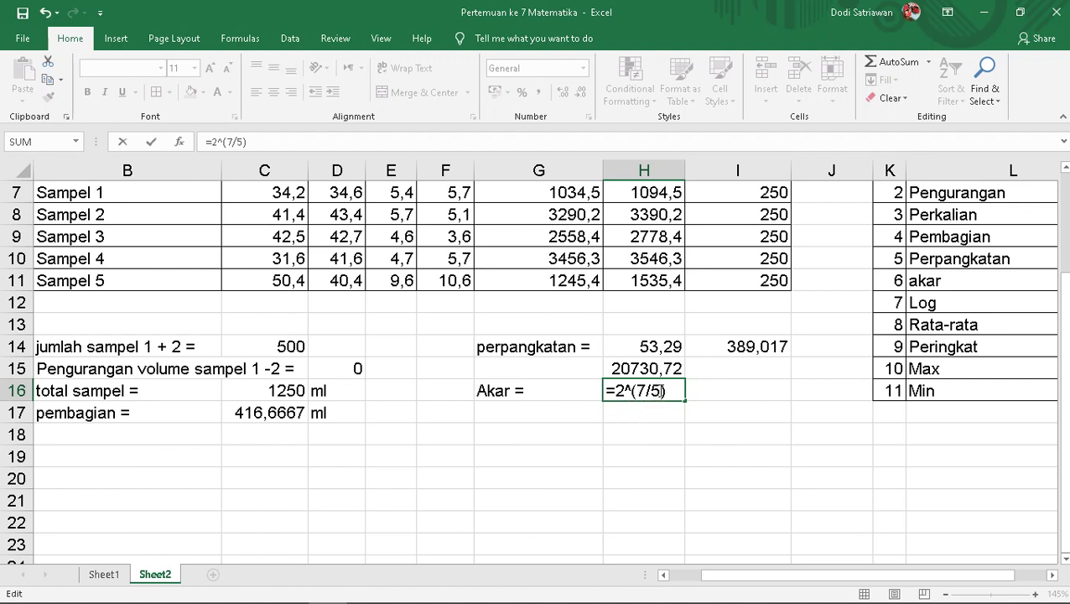
key("shift+Return")
left_click(664, 391)
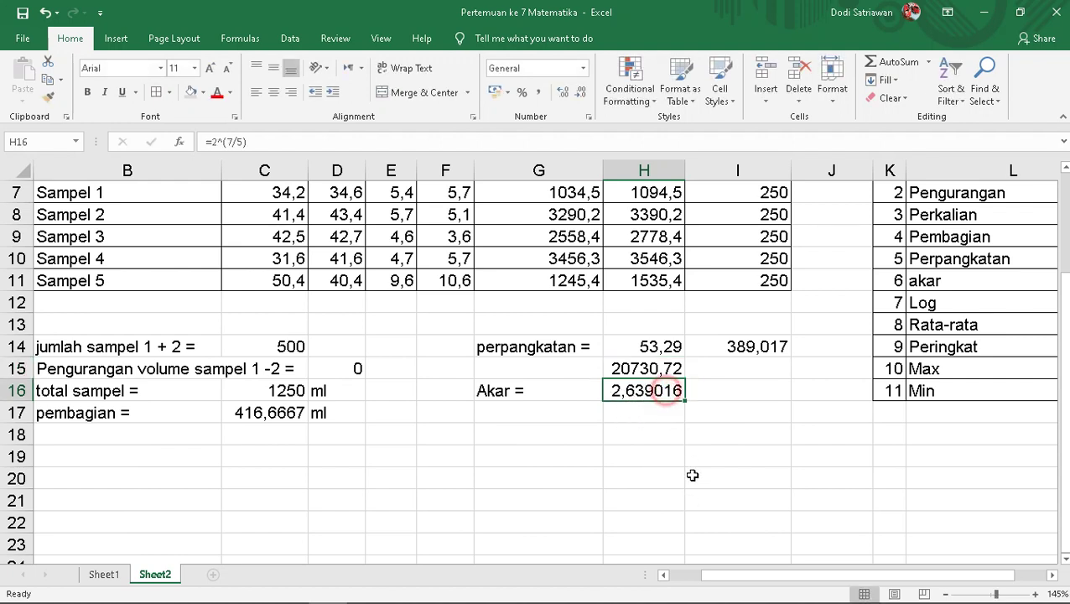
Enter =2^(3/5) in H17, giving 1,515717
left_click(646, 411)
type("=")
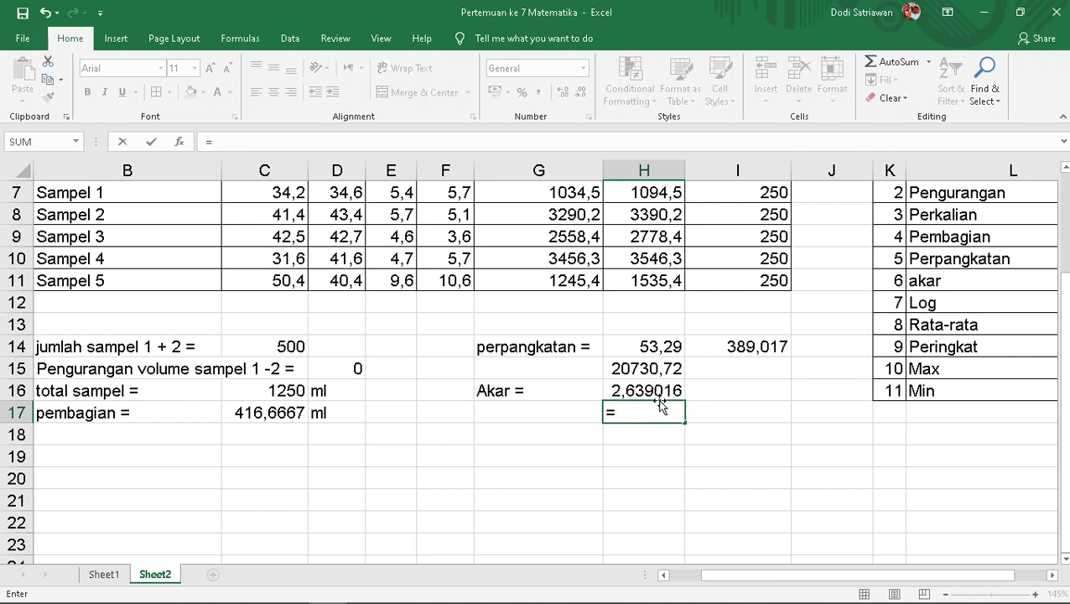
type("2^")
type("(3/")
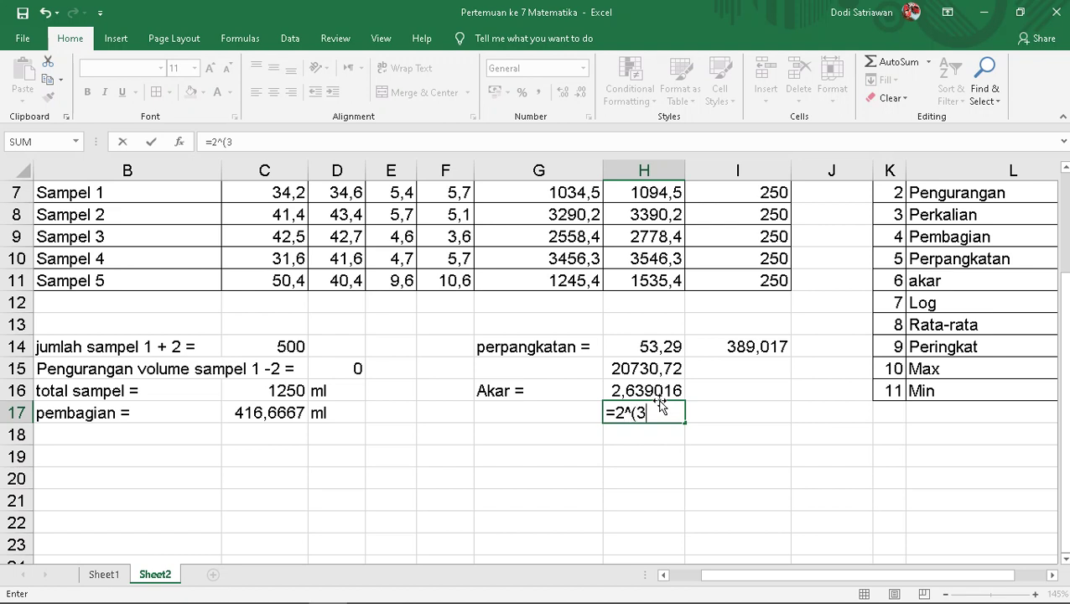
type("5")
key("Return")
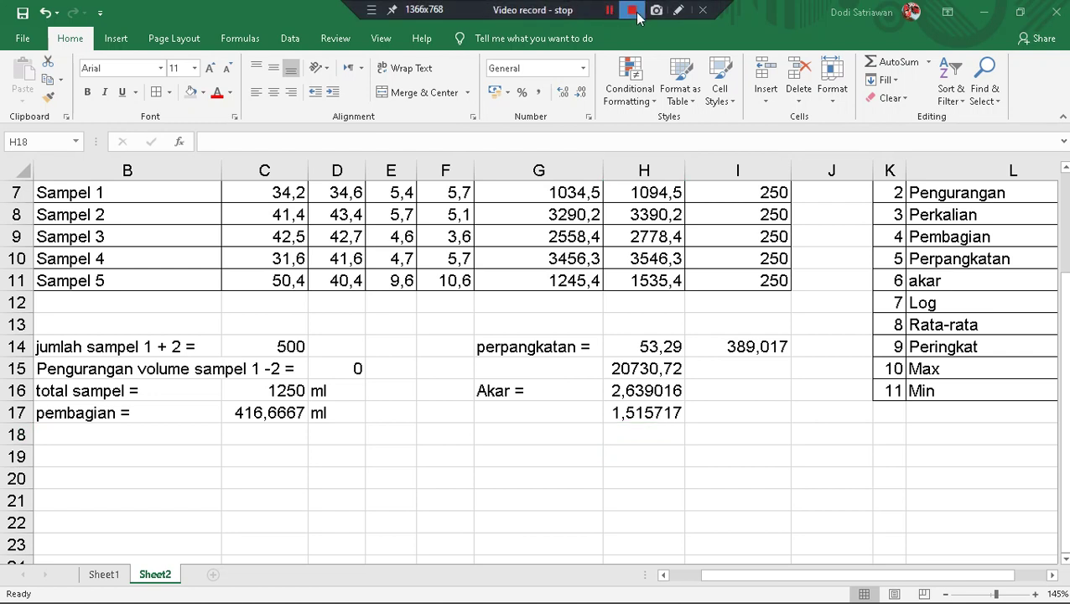
left_click(677, 10)
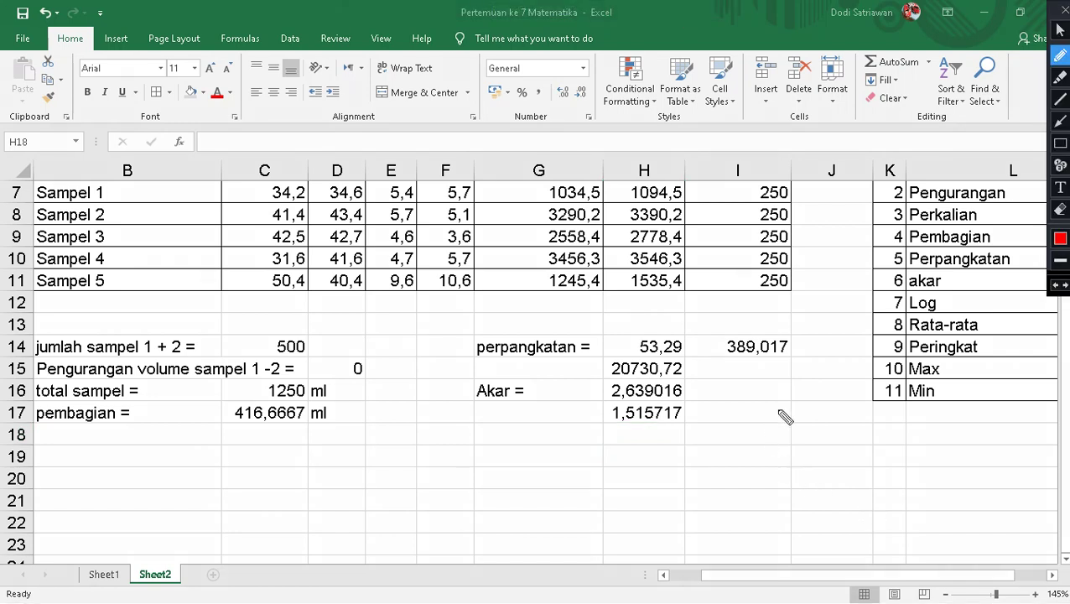
mouse_move(780, 409)
left_mouse_down()
mouse_move(781, 461)
mouse_move(815, 438)
mouse_move(822, 488)
left_mouse_up()
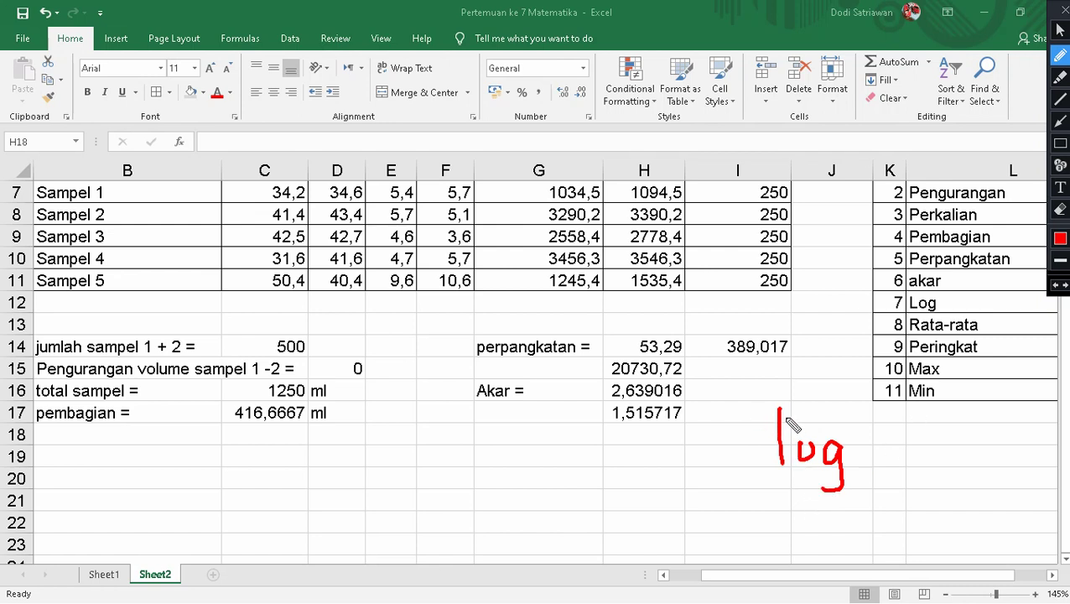
mouse_move(769, 391)
left_mouse_down()
mouse_move(772, 420)
mouse_move(770, 392)
left_mouse_up()
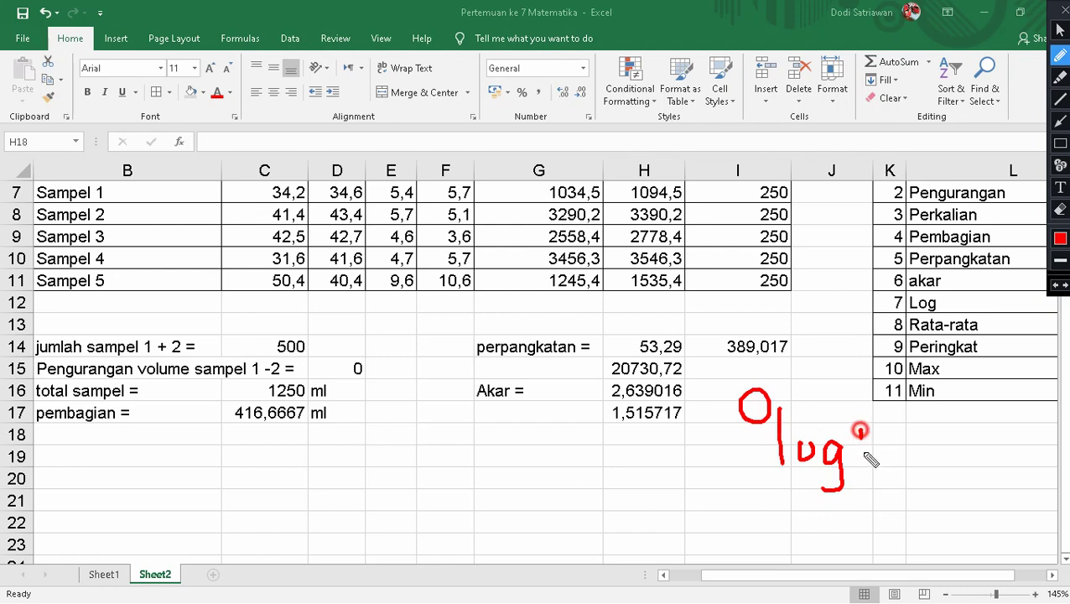
mouse_move(864, 419)
left_mouse_down()
mouse_move(864, 457)
mouse_move(906, 453)
mouse_move(939, 430)
mouse_move(926, 423)
left_mouse_up()
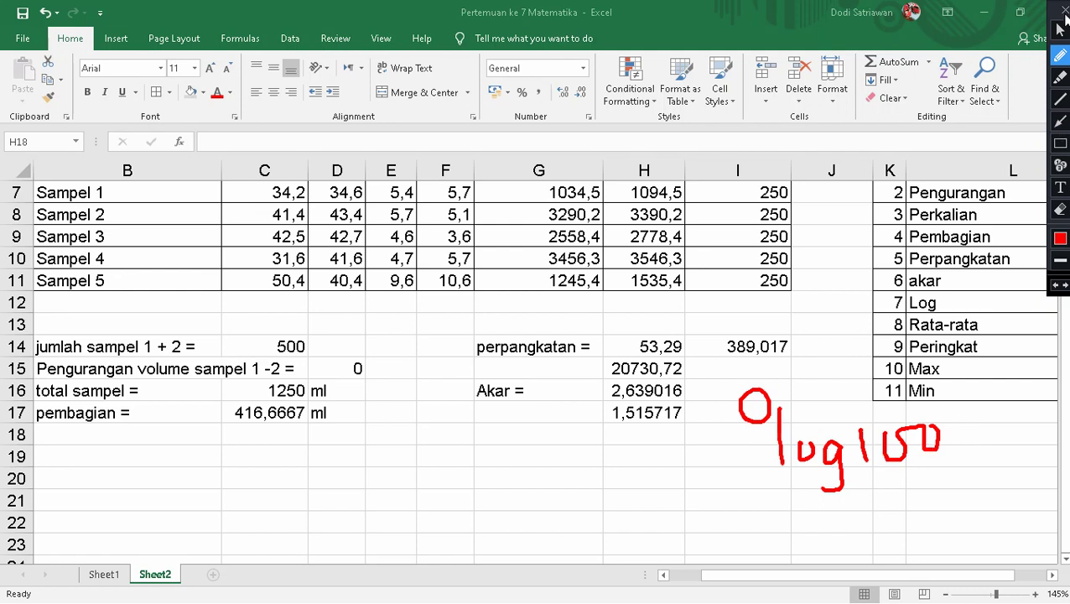
left_click(1062, 29)
left_click(562, 432)
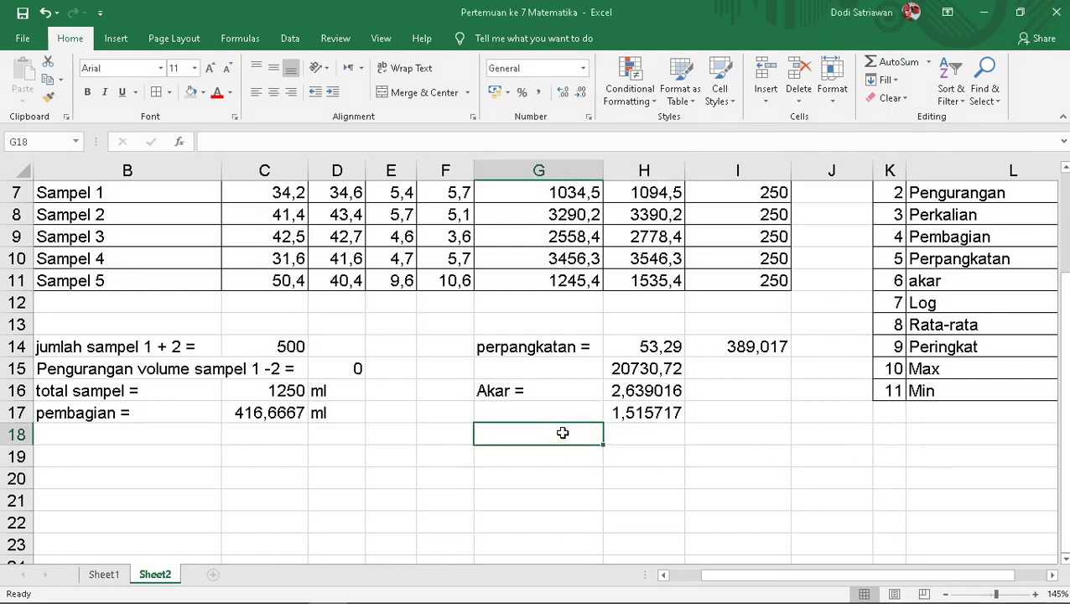
Label G18 'log =' and begin the formula '=log(' in H18
type("log =")
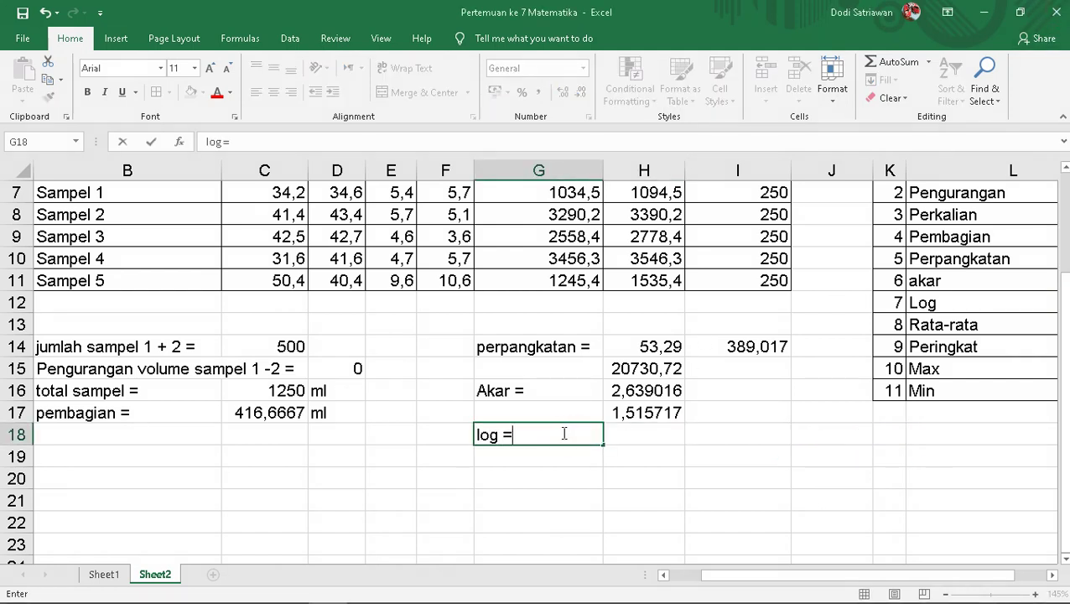
key("Tab")
type("=")
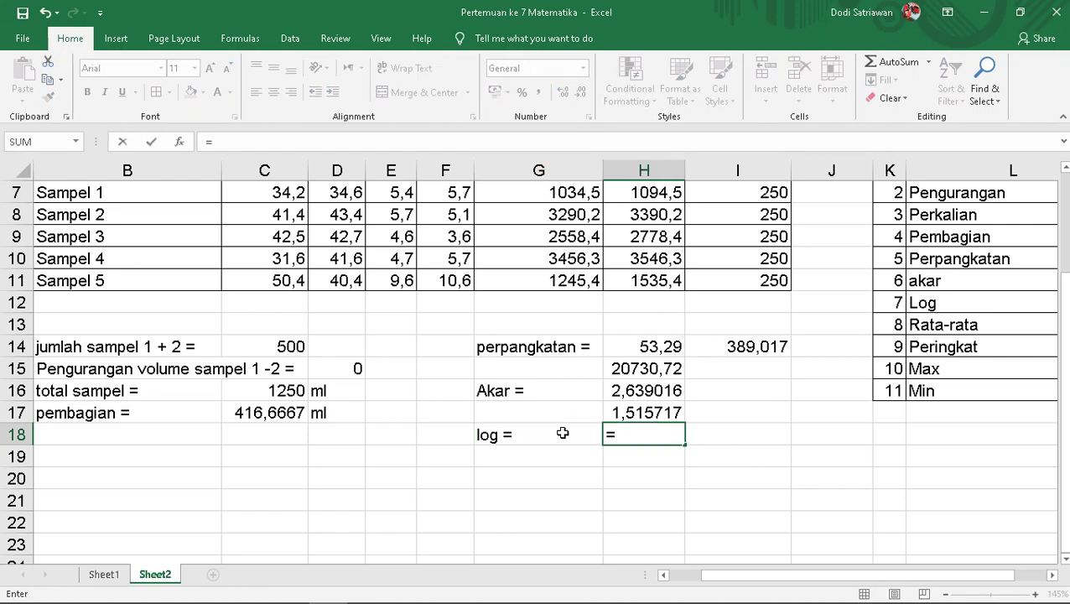
type("log")
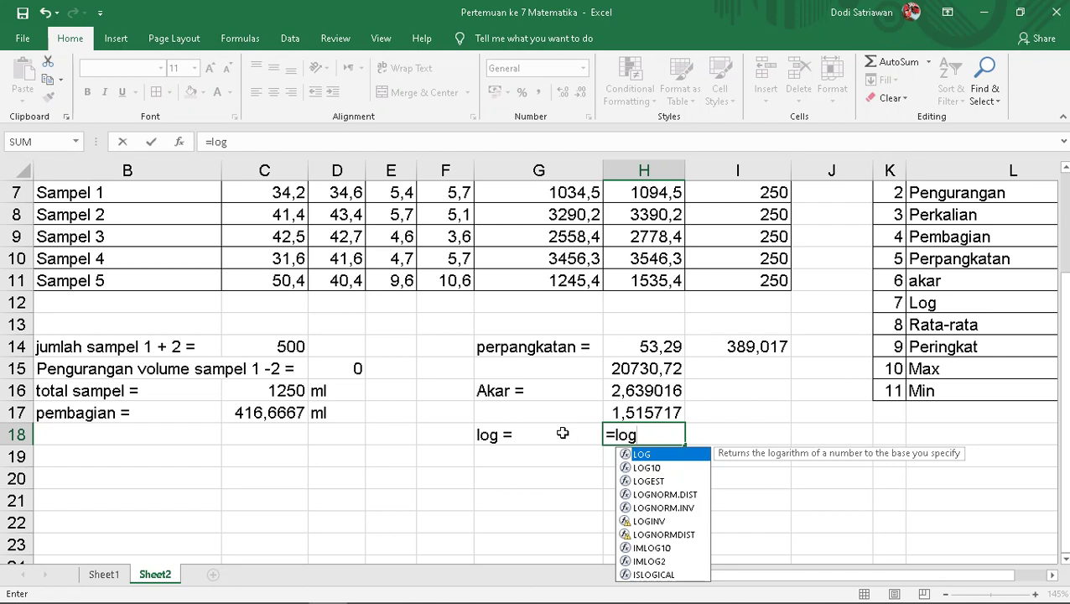
type("(")
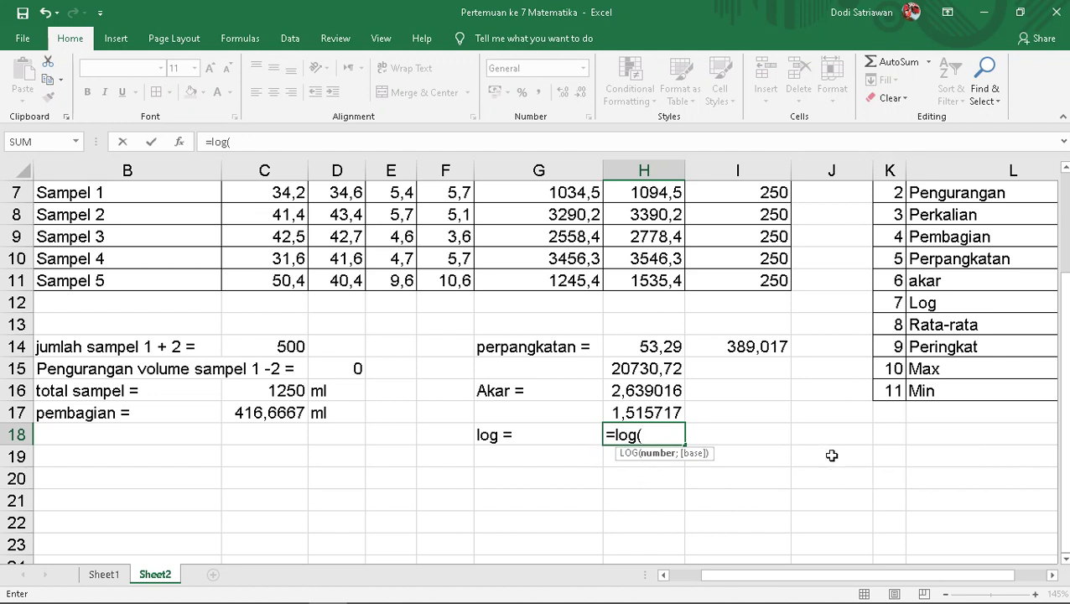
Handwrite 'log' in red with the base and number placeholders marked on either side
mouse_move(549, 6)
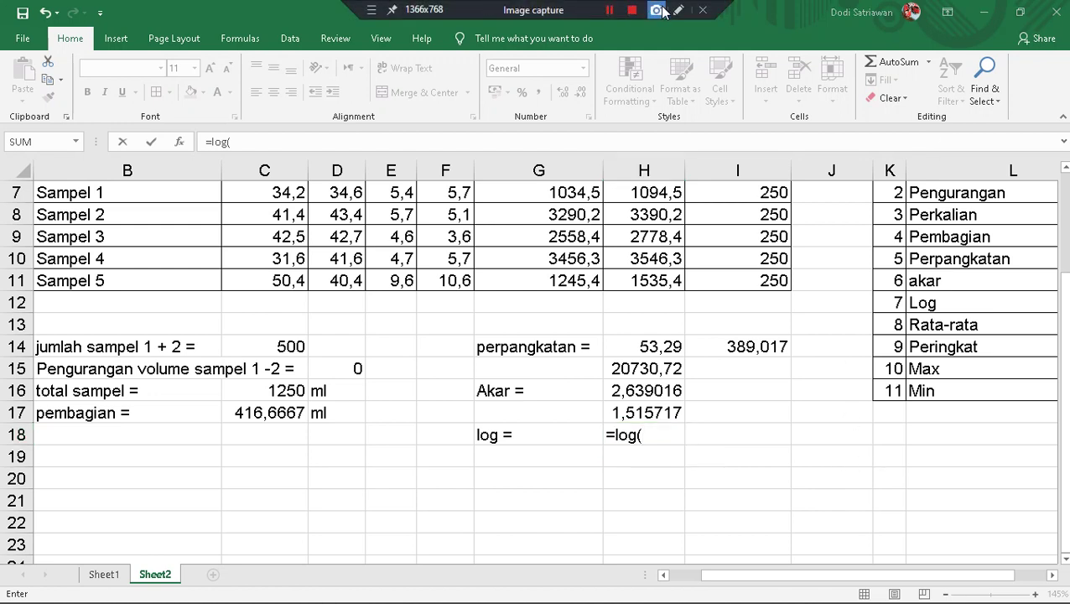
left_click(677, 8)
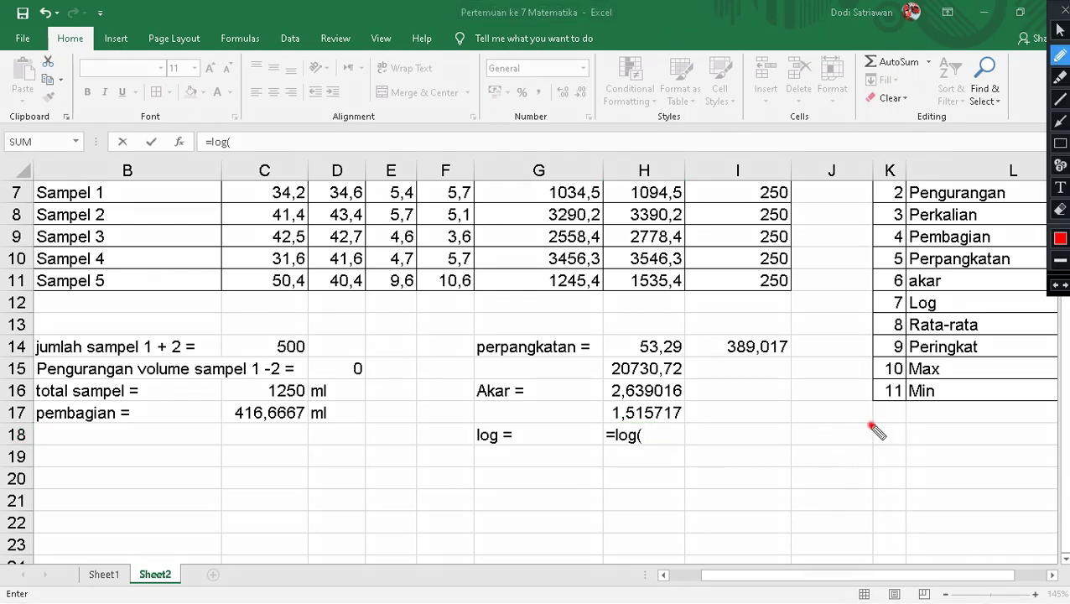
mouse_move(873, 425)
left_mouse_down()
mouse_move(878, 484)
mouse_move(919, 464)
mouse_move(912, 500)
mouse_move(1022, 489)
left_mouse_up()
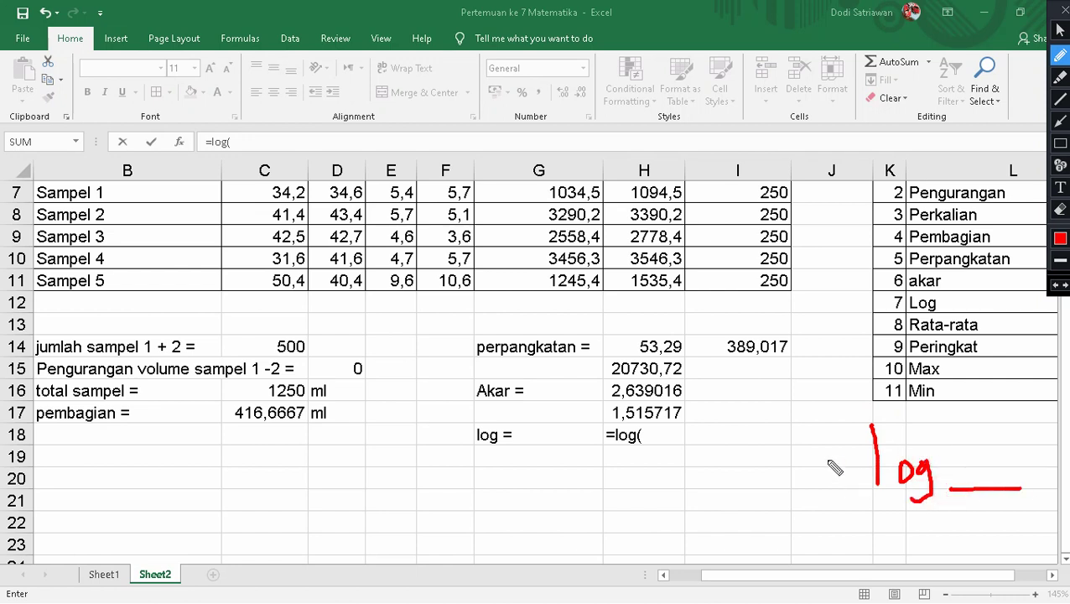
left_click_drag(813, 440, 857, 434)
mouse_move(810, 406)
left_mouse_down()
mouse_move(838, 434)
mouse_move(864, 409)
mouse_move(858, 425)
mouse_move(894, 419)
left_mouse_up()
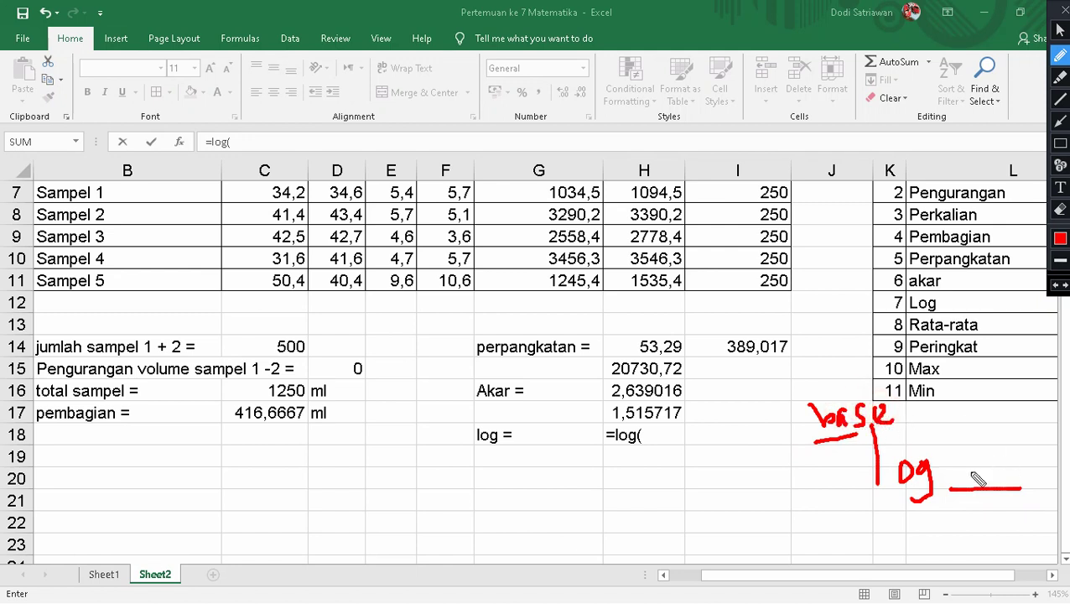
mouse_move(969, 473)
left_mouse_down()
mouse_move(1003, 461)
mouse_move(992, 462)
left_mouse_up()
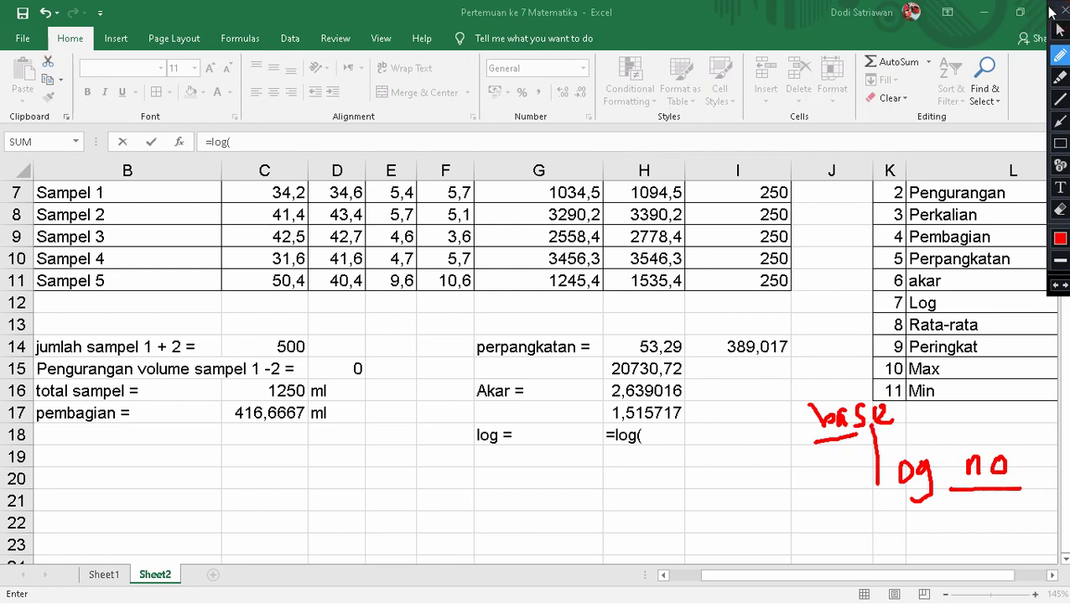
Clear the ink and complete H18 as =log(100;10), giving 2
left_click(1057, 115)
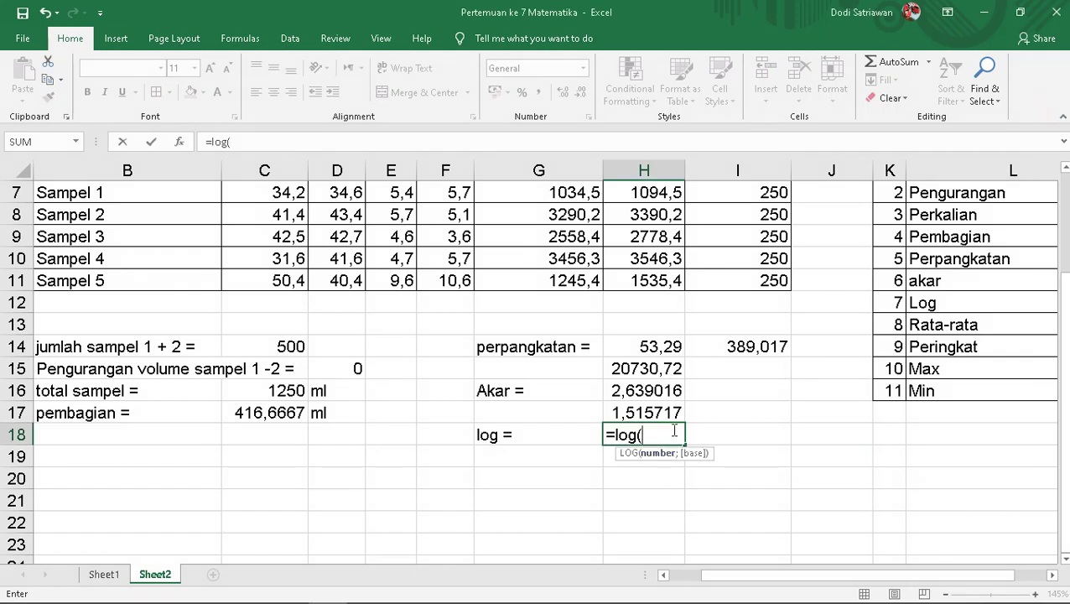
type("100")
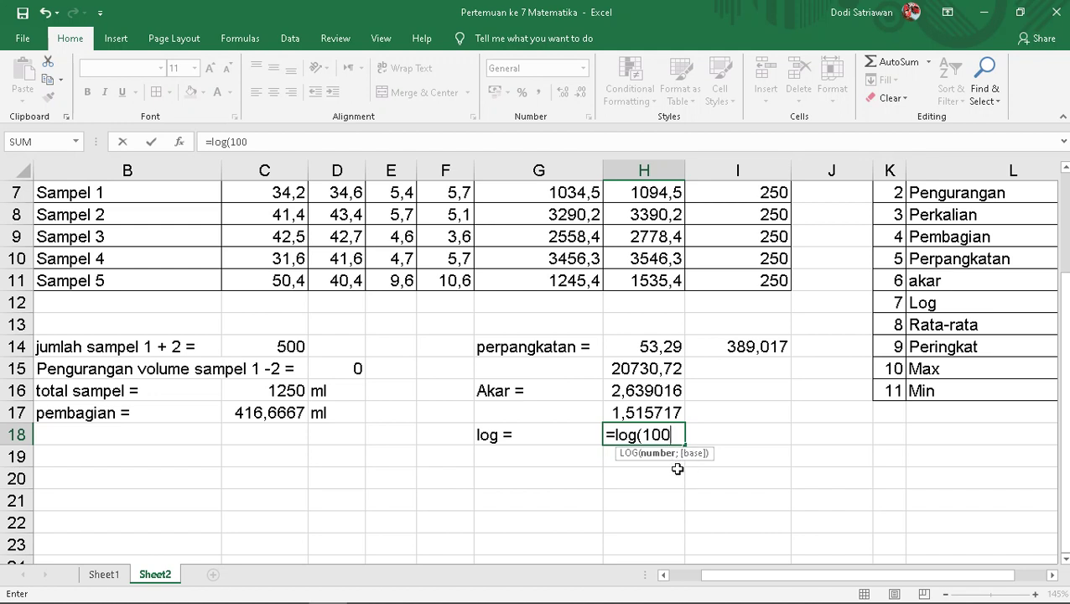
type(";")
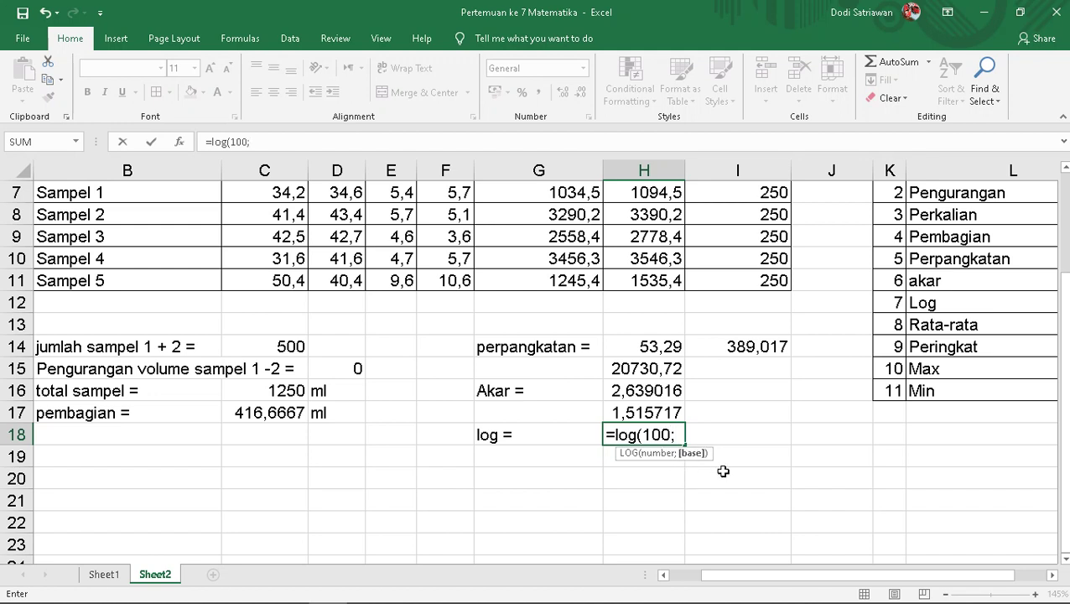
type("1")
type("0)")
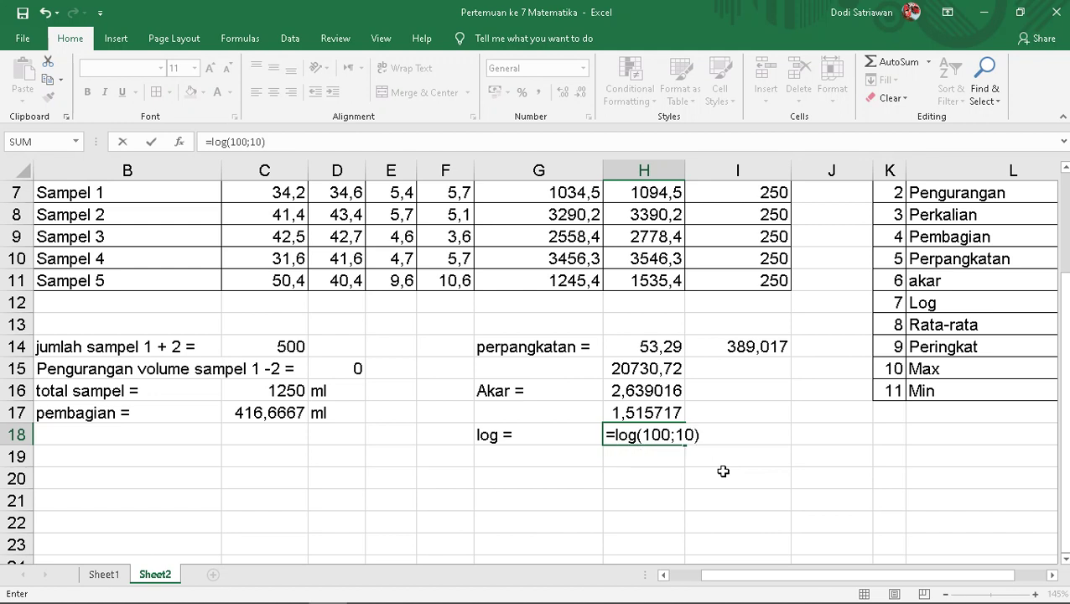
key("Return")
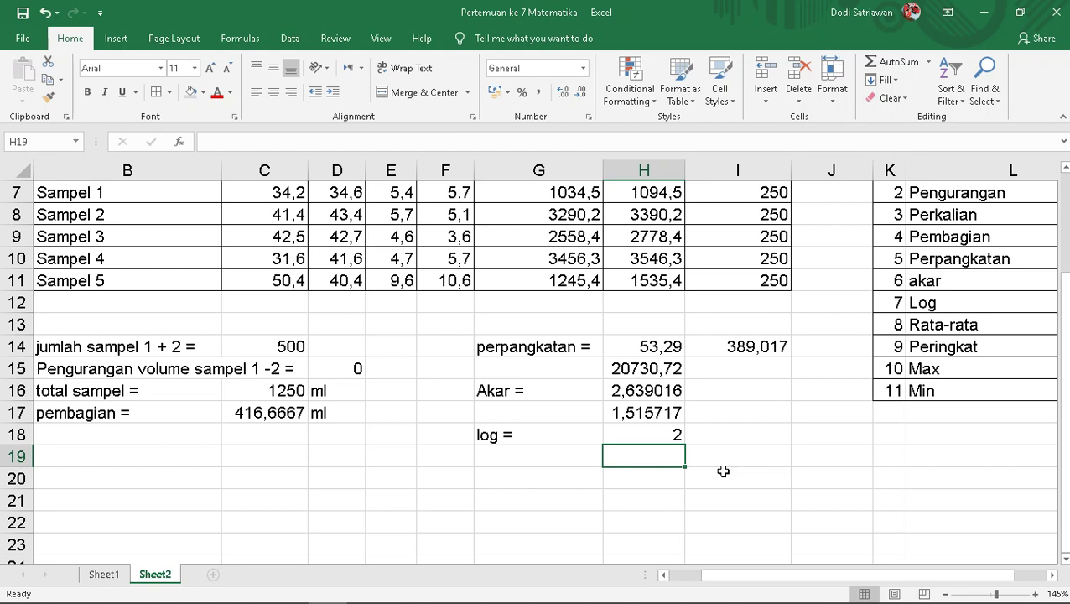
left_click(755, 434)
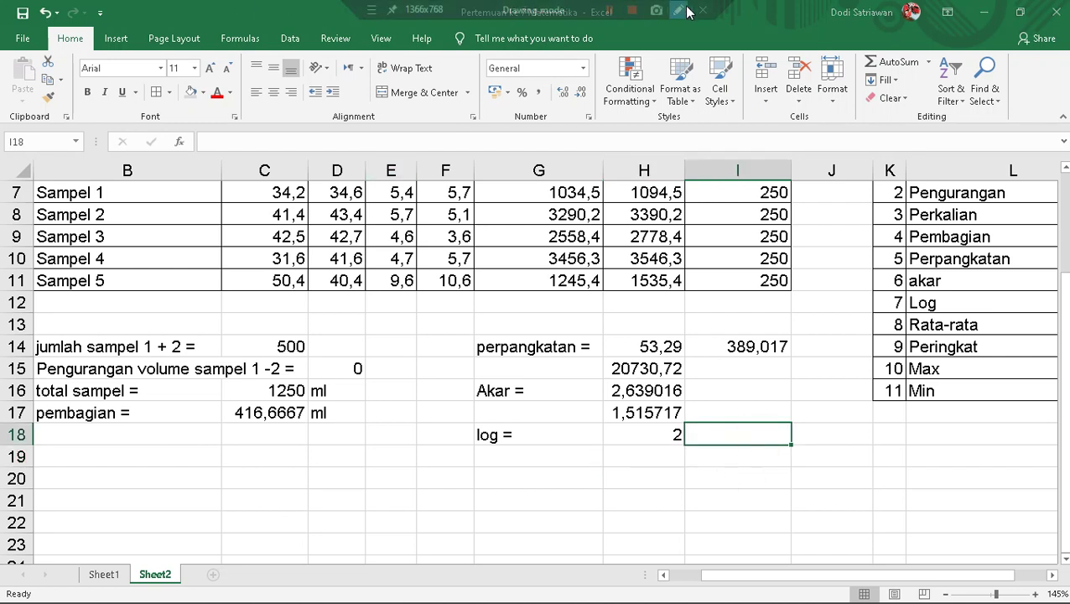
left_click(681, 11)
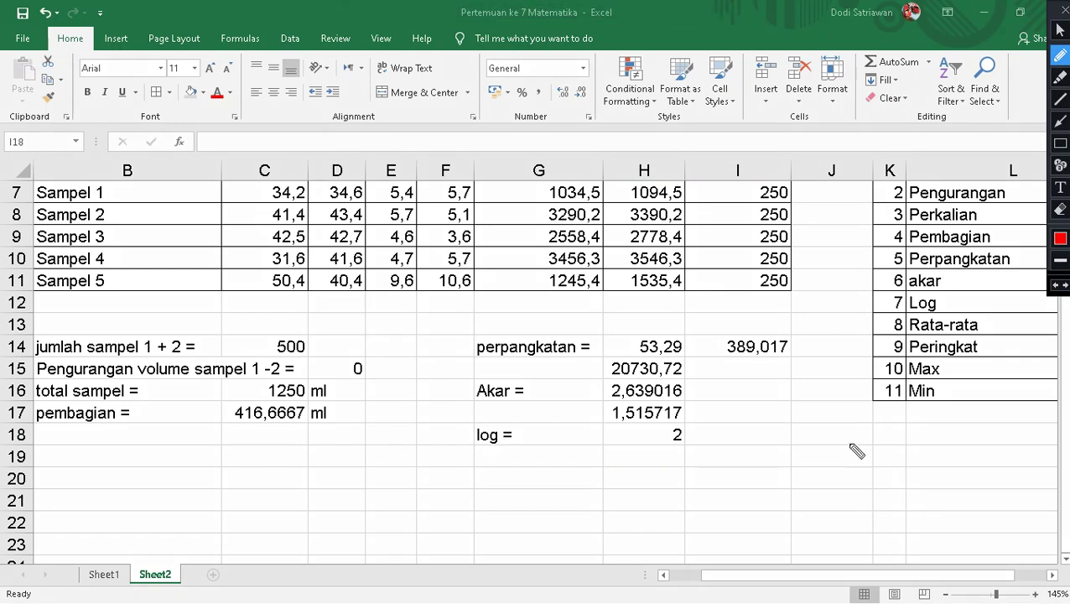
mouse_move(849, 435)
left_mouse_down()
mouse_move(854, 494)
mouse_move(881, 475)
mouse_move(912, 474)
left_mouse_up()
left_click_drag(920, 511, 897, 503)
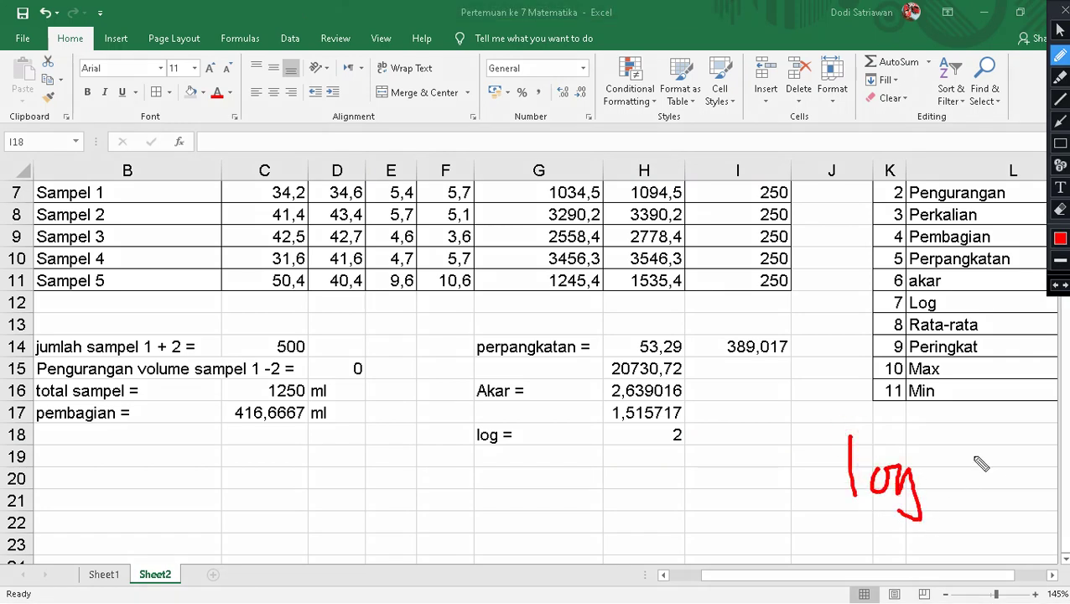
mouse_move(951, 457)
left_mouse_down()
mouse_move(980, 501)
mouse_move(999, 471)
left_mouse_up()
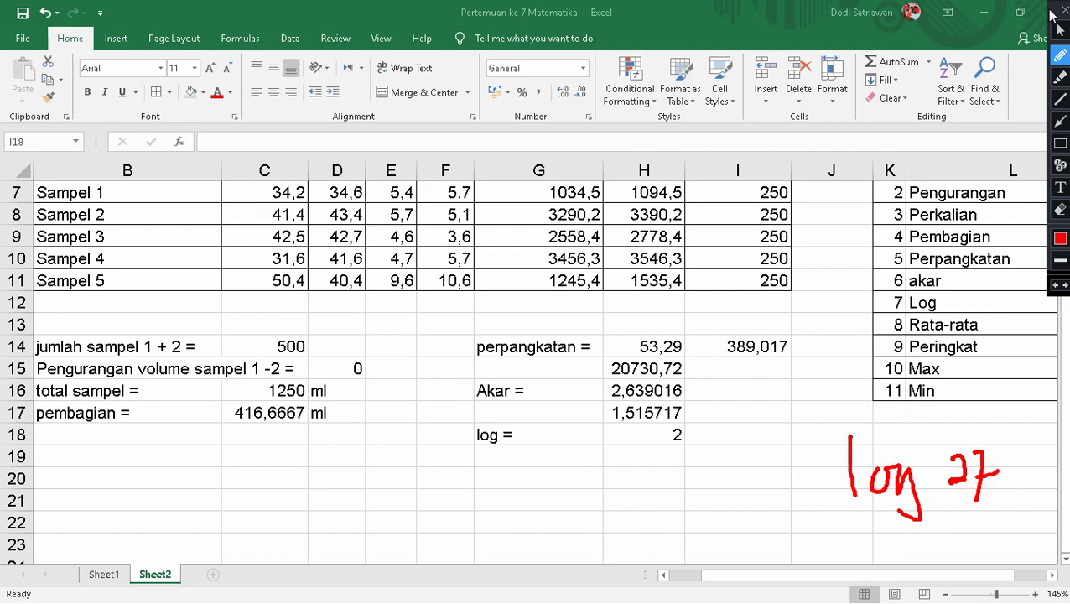
left_click(1059, 28)
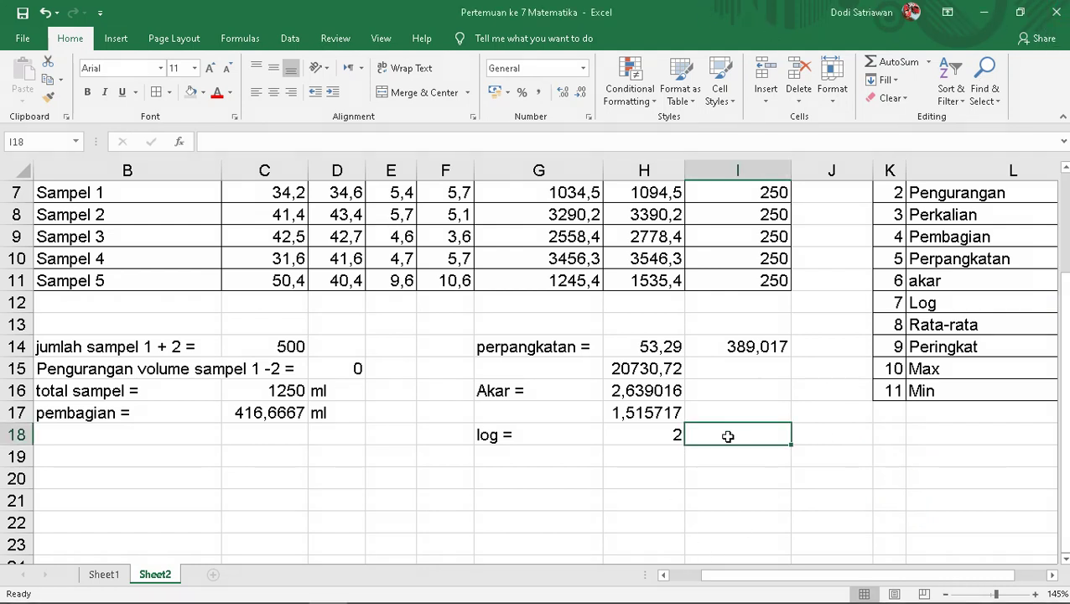
Enter =LOG(27;10) in I18 to get 1,43136376, then sketch a base-7 log with the screen pen
type("l")
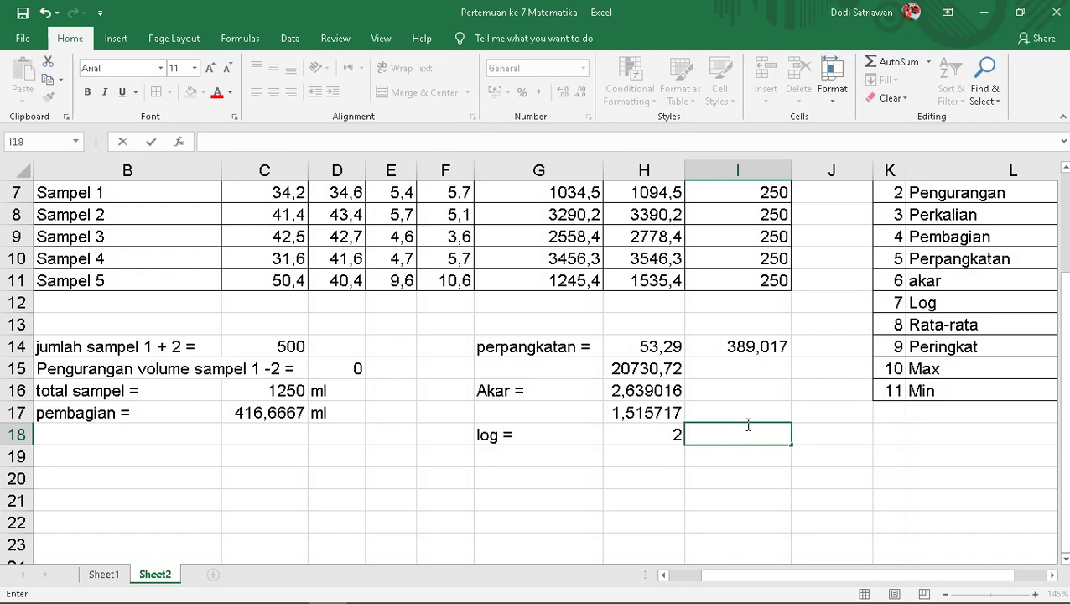
type("=log")
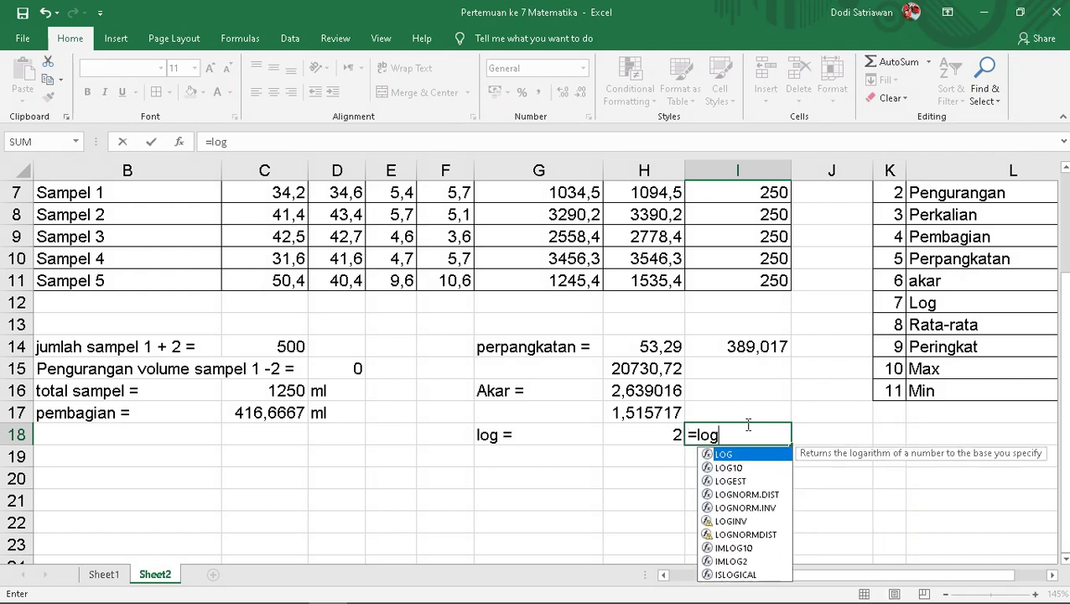
type("(")
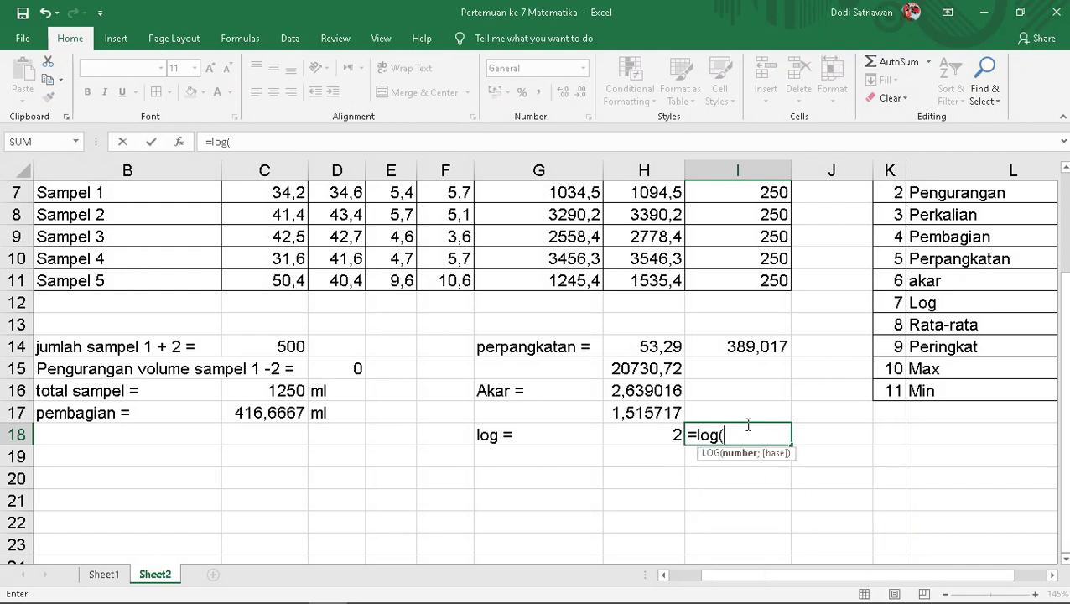
type("27")
type(";")
type("10")
type(")")
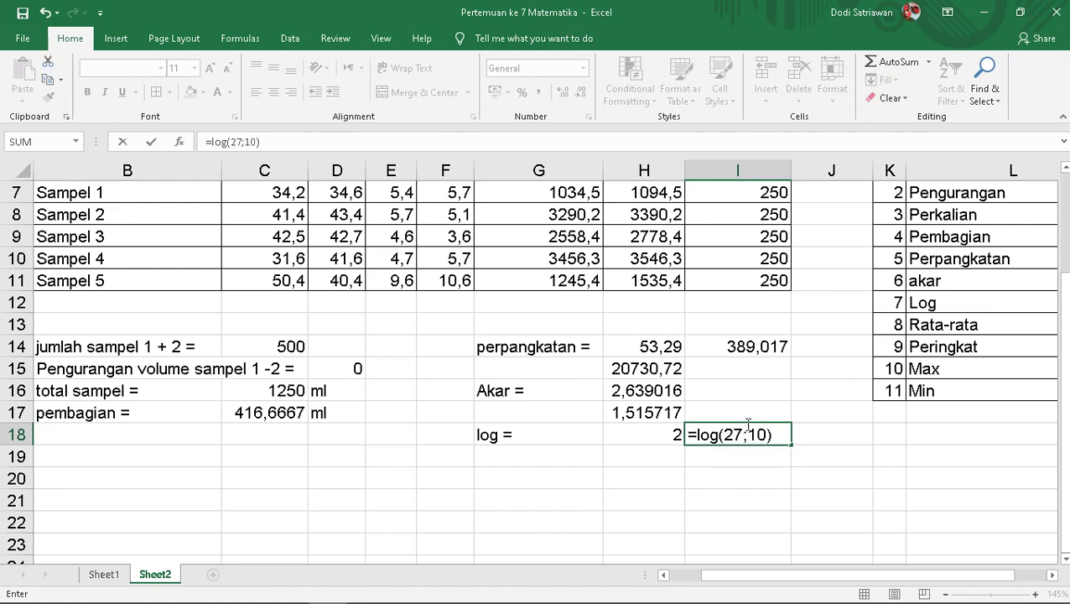
key("Return")
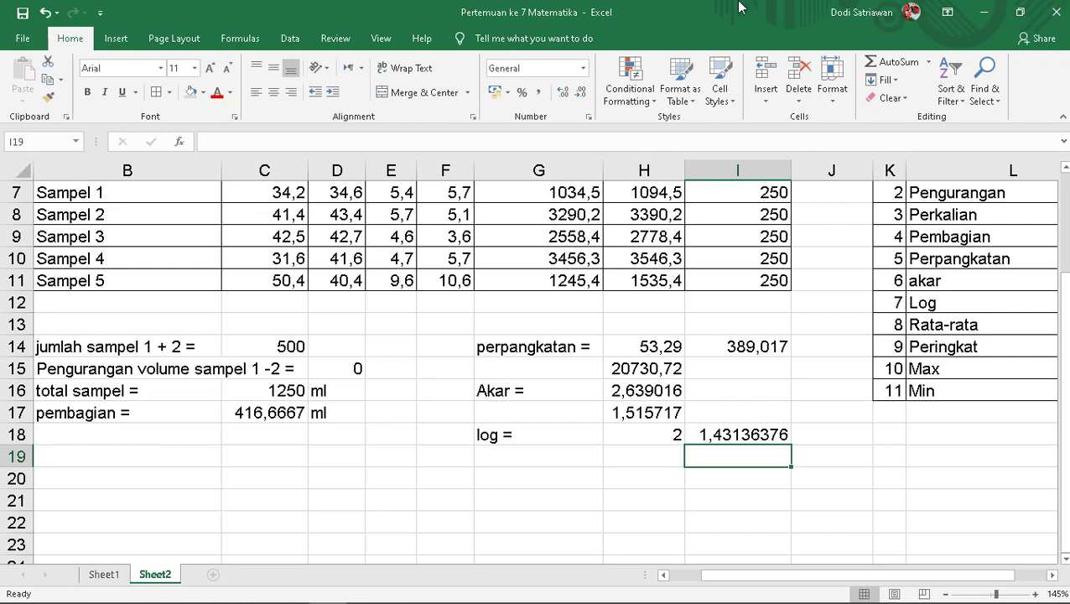
left_click(679, 10)
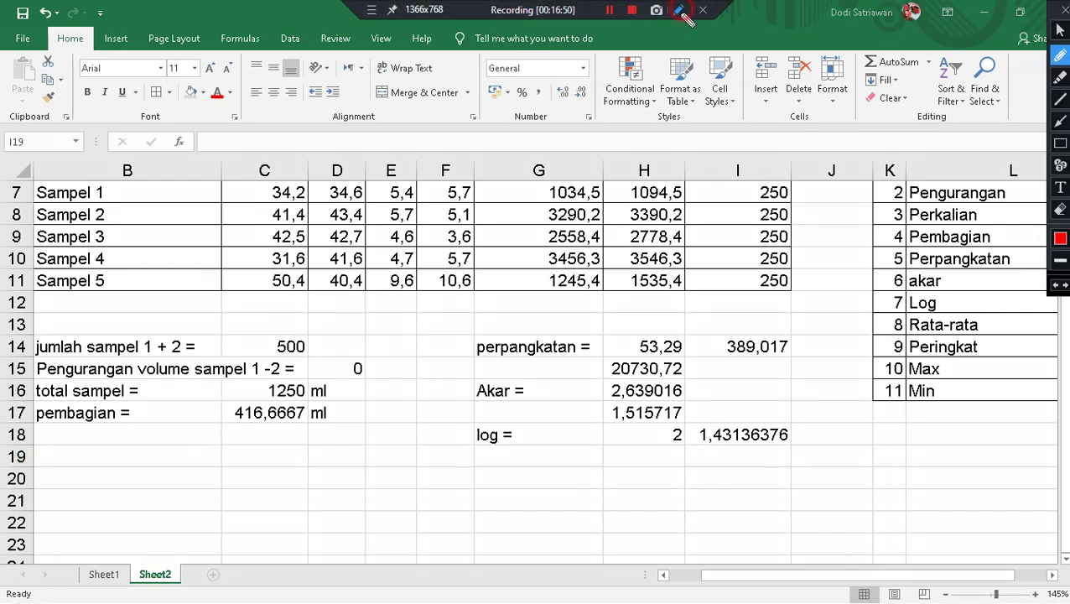
mouse_move(879, 419)
left_mouse_down()
mouse_move(883, 453)
mouse_move(908, 495)
mouse_move(938, 475)
mouse_move(962, 484)
mouse_move(945, 530)
left_mouse_up()
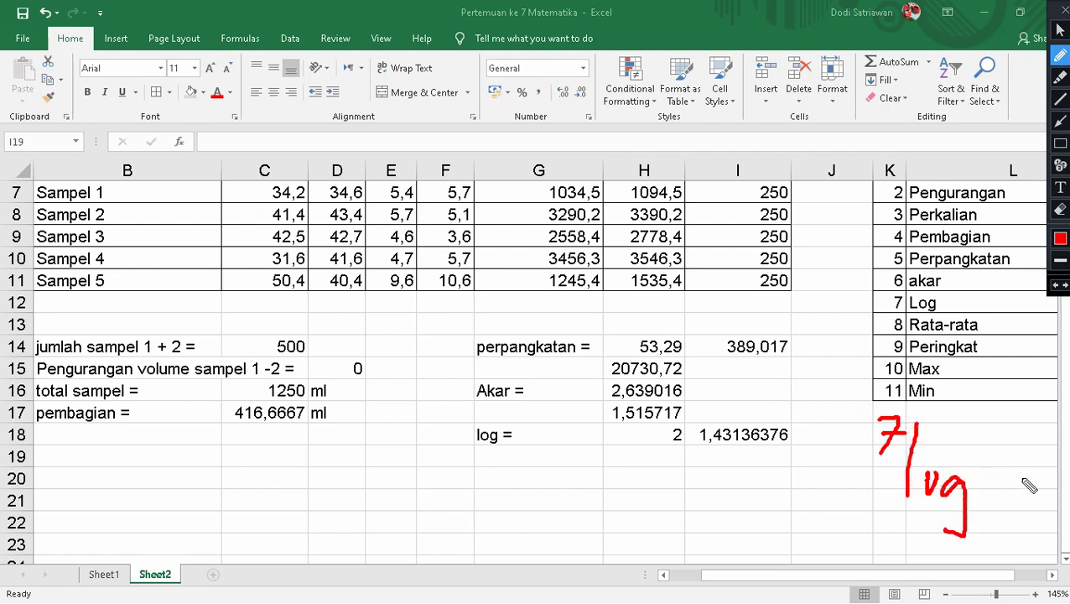
left_click_drag(990, 440, 986, 483)
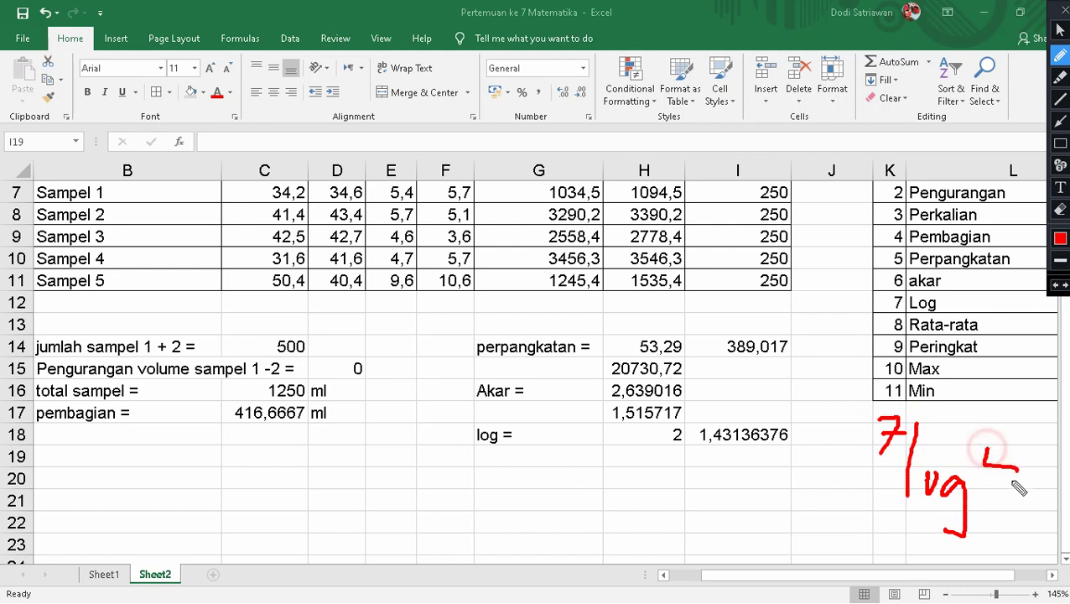
left_click_drag(991, 439, 1025, 437)
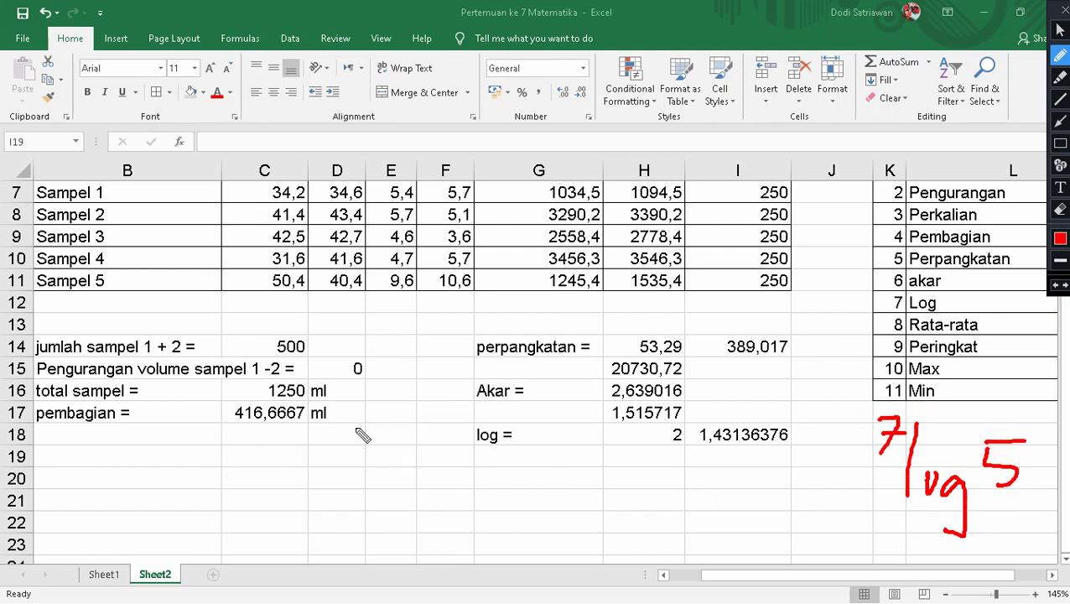
mouse_move(358, 410)
left_mouse_down()
mouse_move(361, 438)
mouse_move(407, 479)
mouse_move(438, 455)
mouse_move(475, 470)
mouse_move(464, 505)
left_mouse_up()
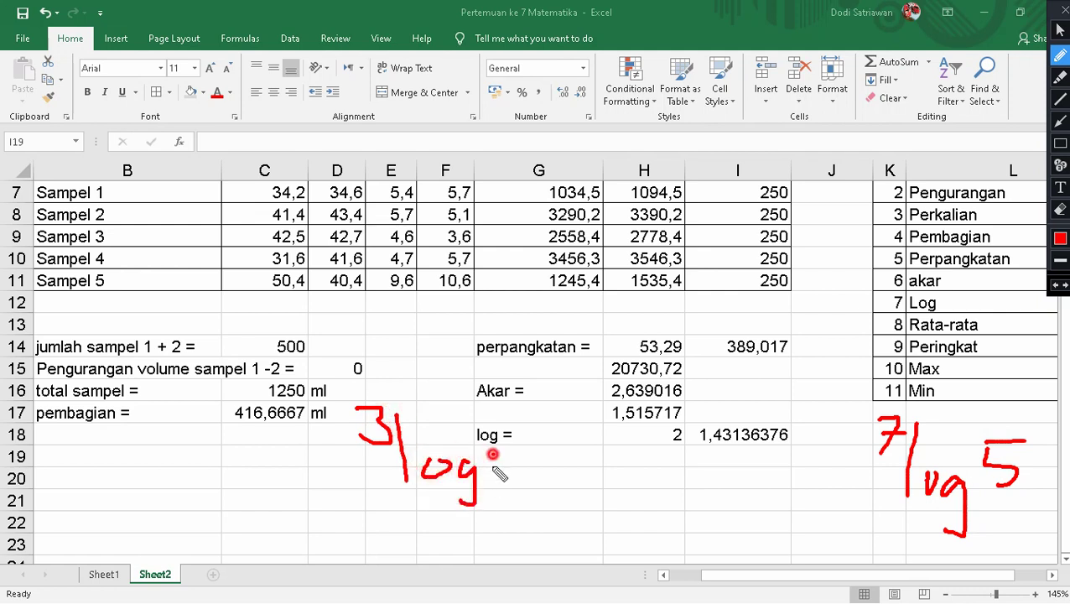
mouse_move(494, 453)
left_mouse_down()
mouse_move(481, 483)
mouse_move(530, 449)
left_mouse_up()
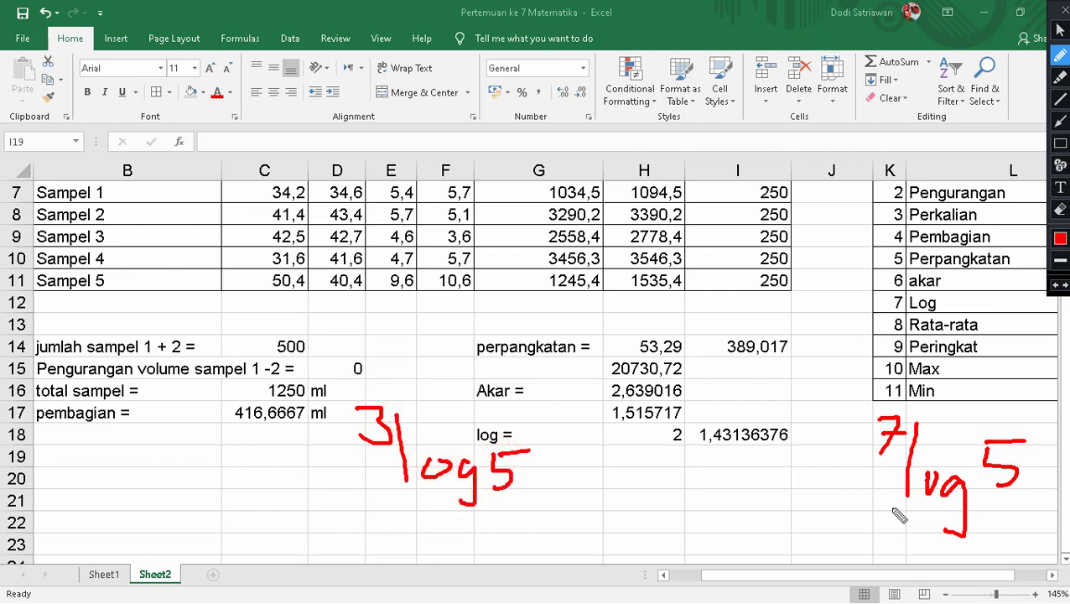
left_click_drag(890, 508, 1043, 506)
left_click_drag(372, 518, 506, 511)
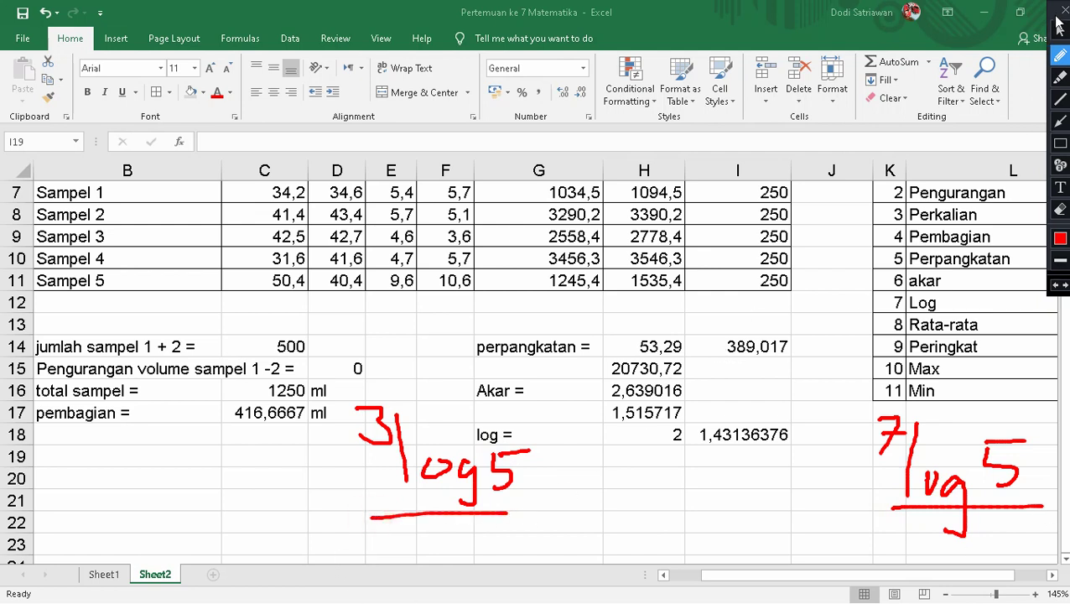
left_click(1056, 17)
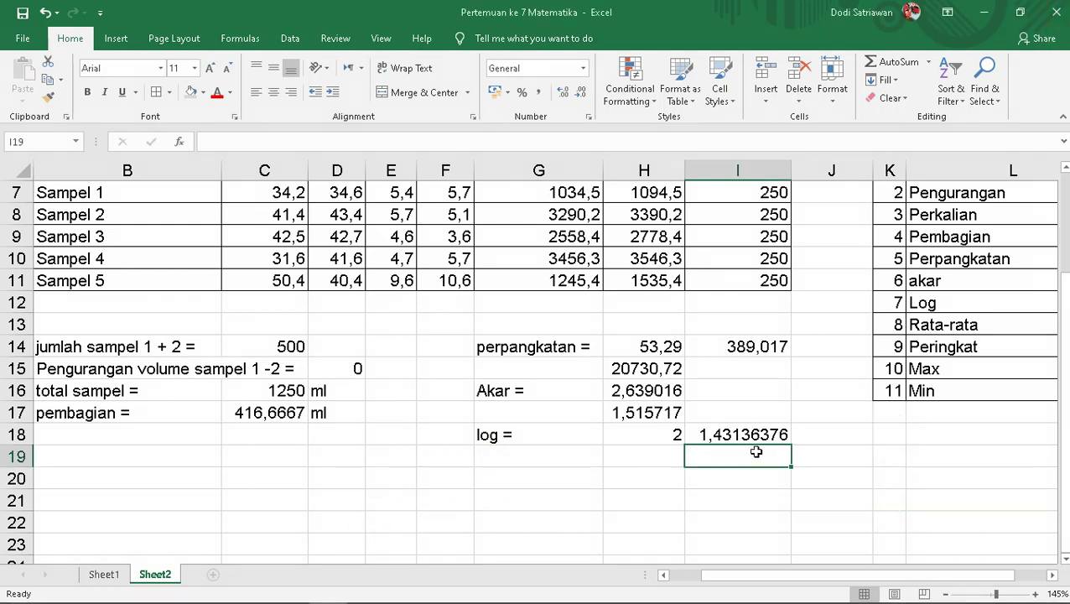
Enter =log(5;7) in I19 (0,82708748) and =log(5;3) in I20 (1,46497352)
type("=")
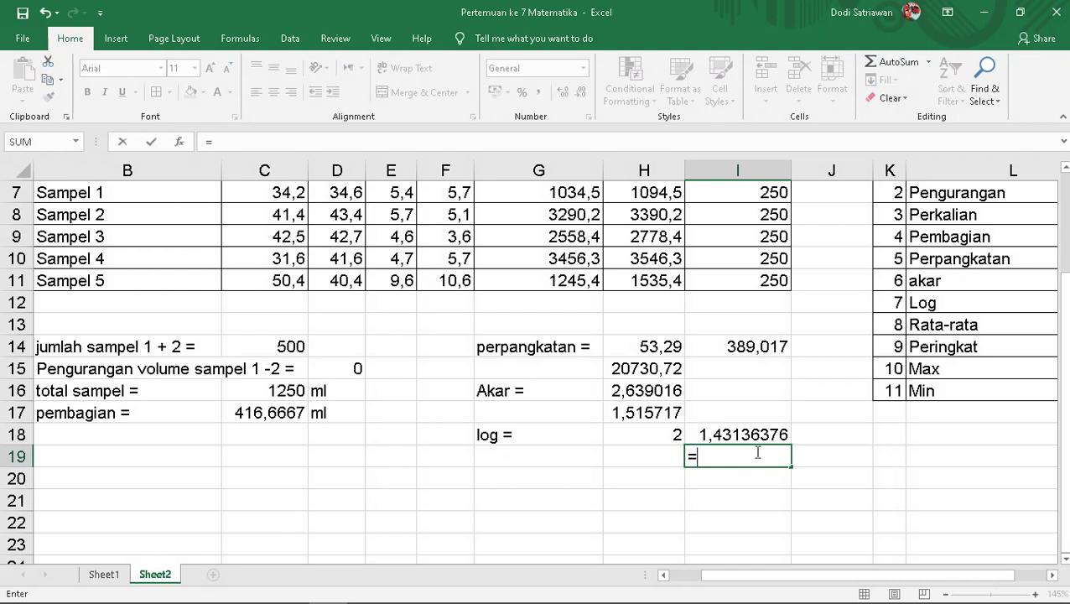
type("log(")
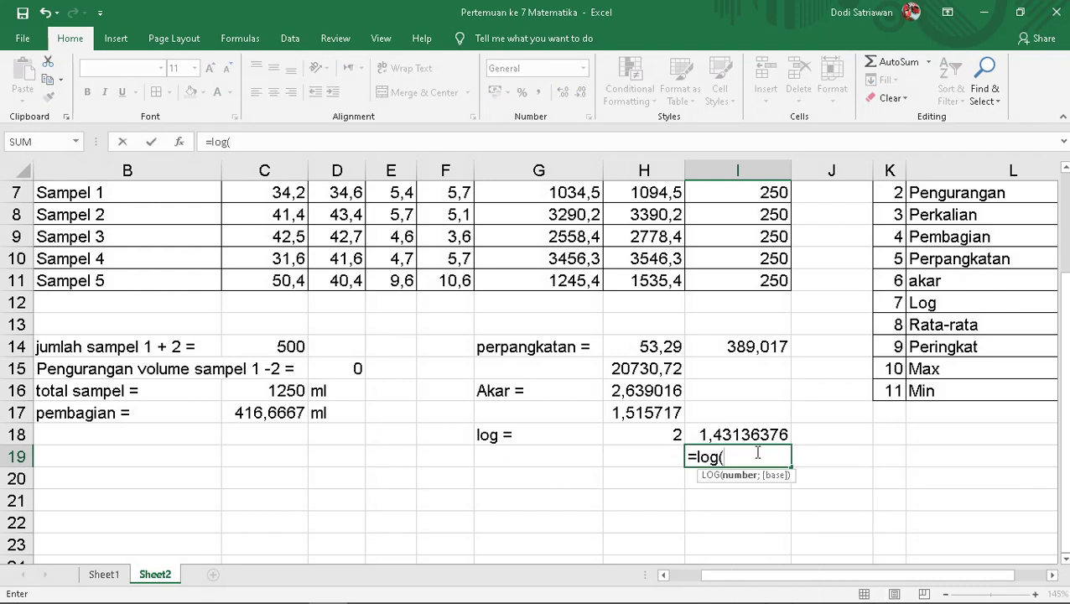
type("5")
type(";")
type("7")
type(")")
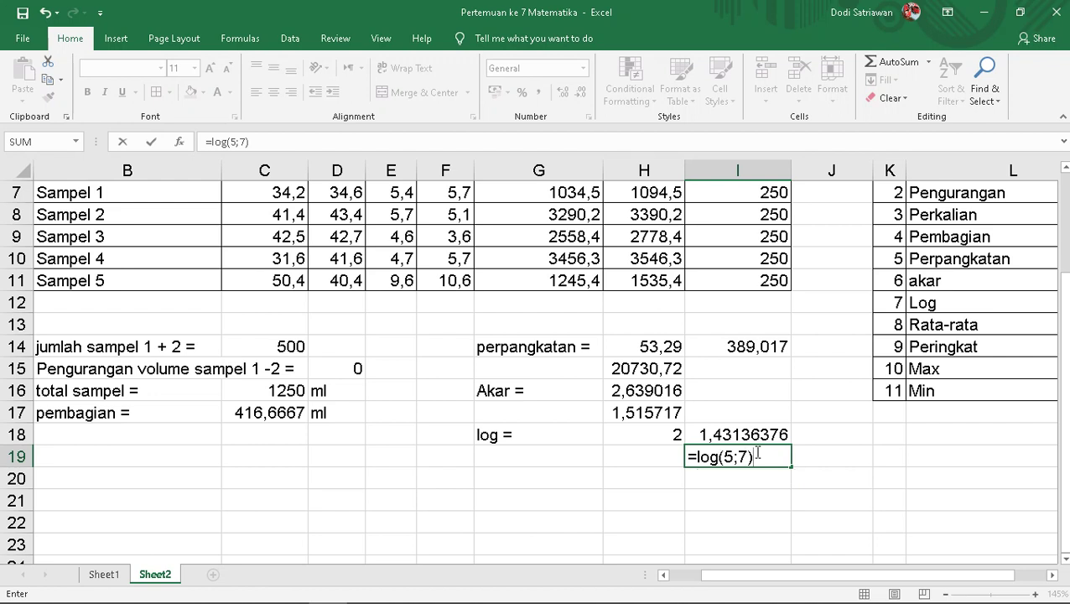
key("Return")
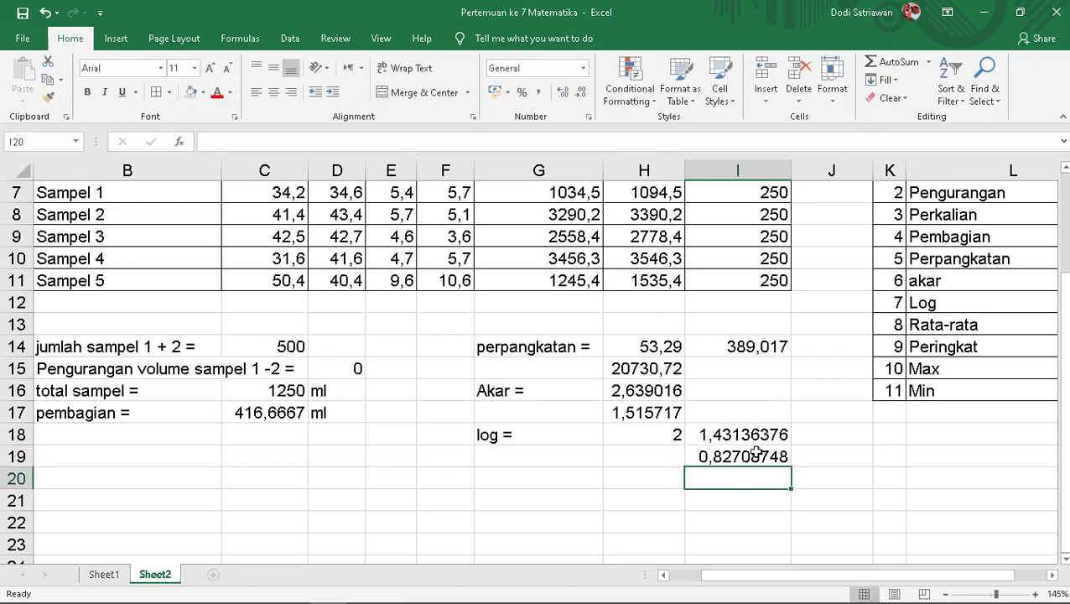
type("=")
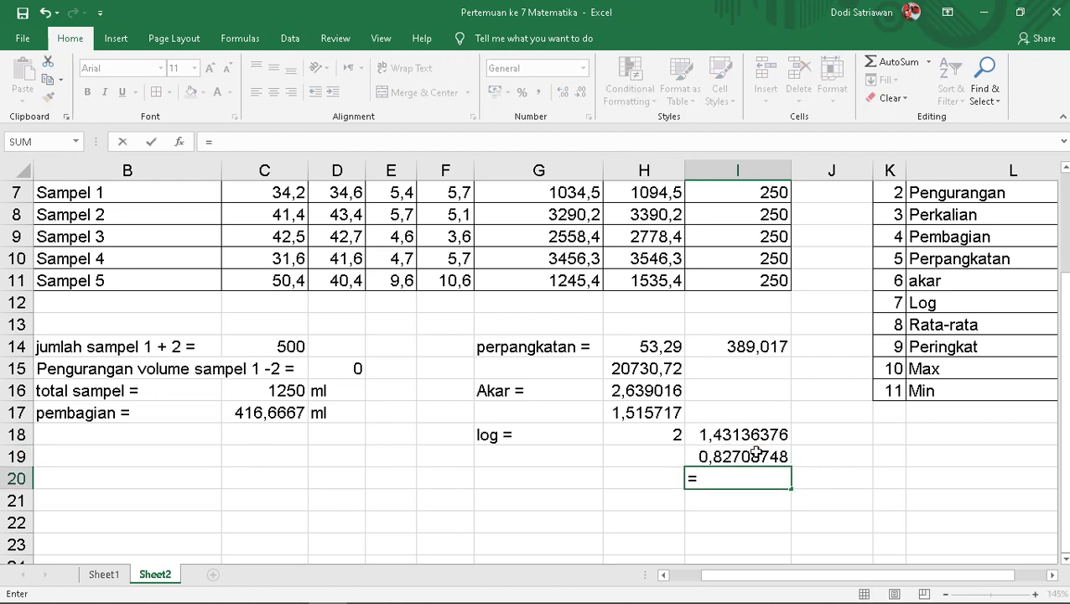
type("log")
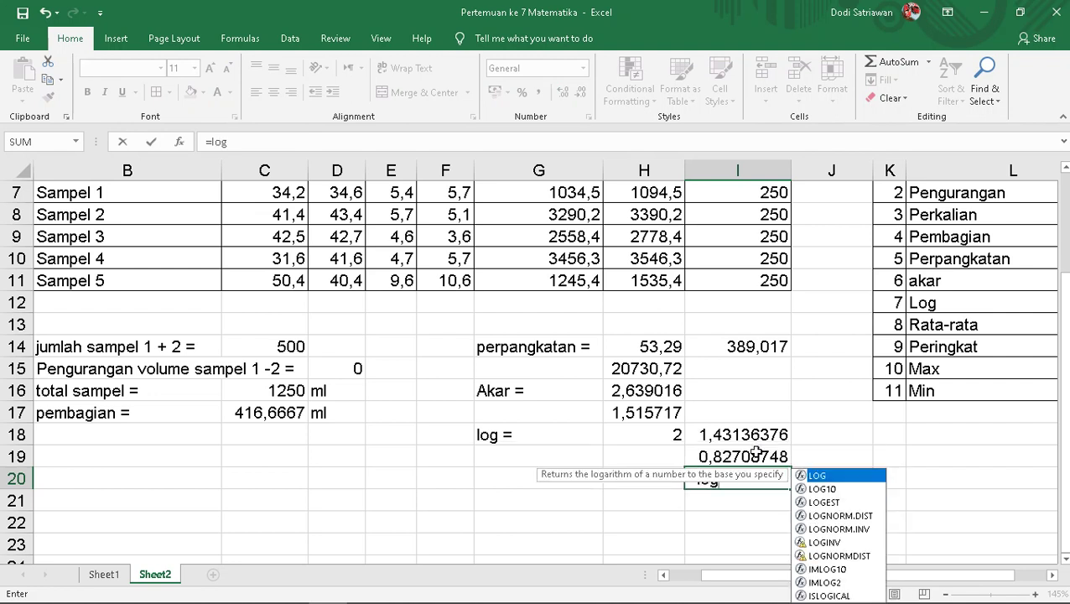
type("(")
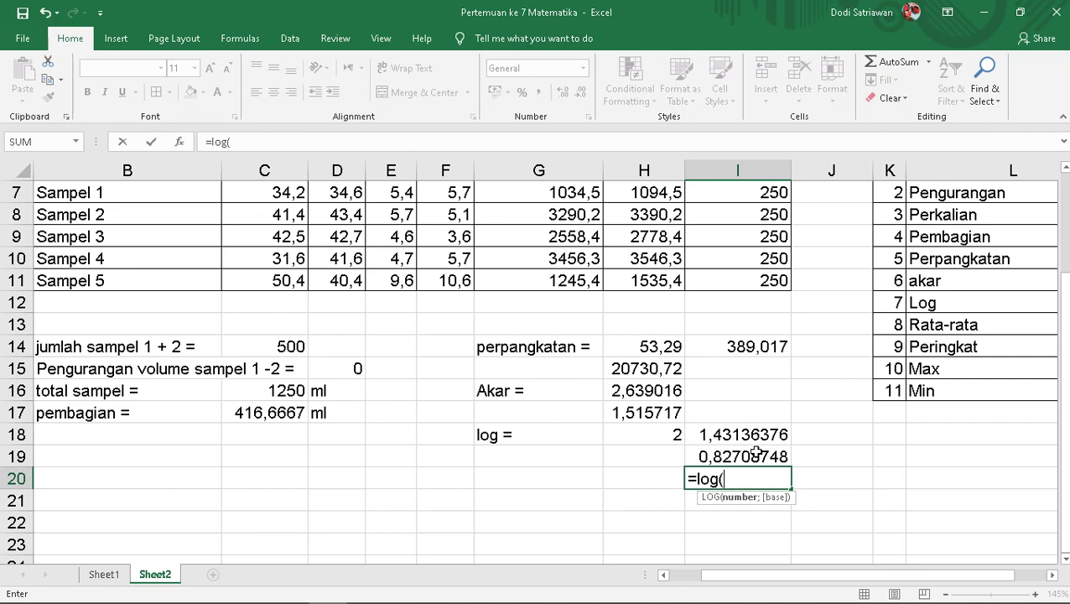
type("5")
type(";3")
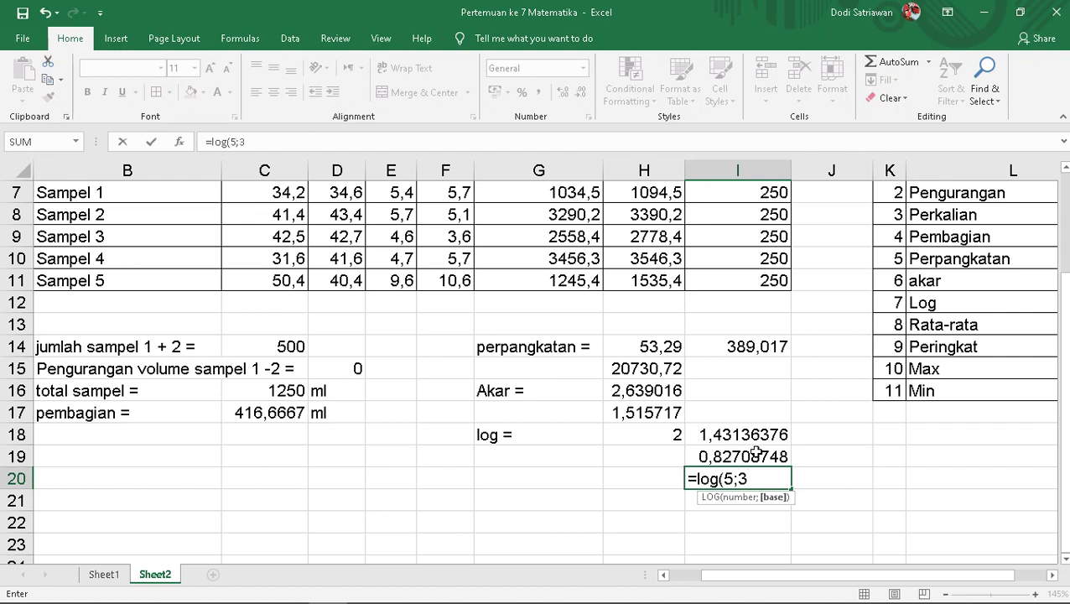
type(")")
key("Return")
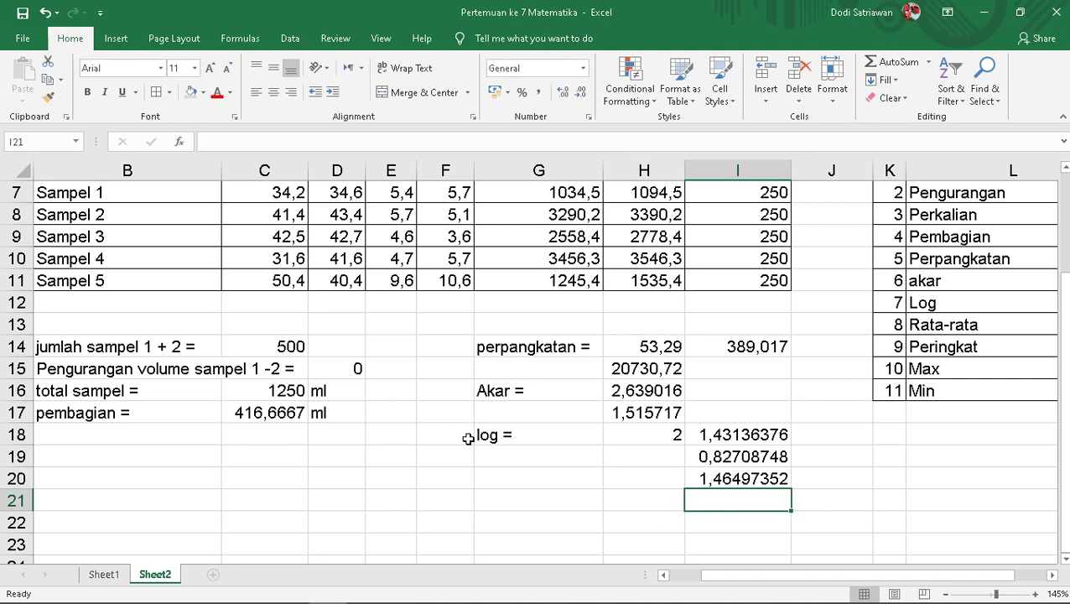
scroll(470, 420, "up", 2)
scroll(929, 475, "down", 1)
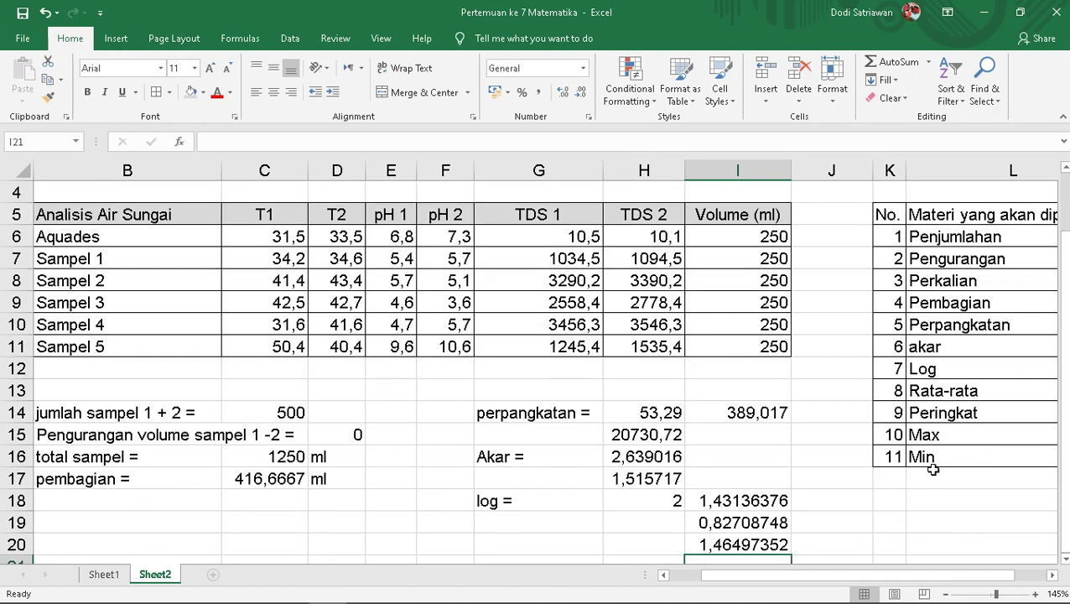
left_click_drag(898, 237, 990, 369)
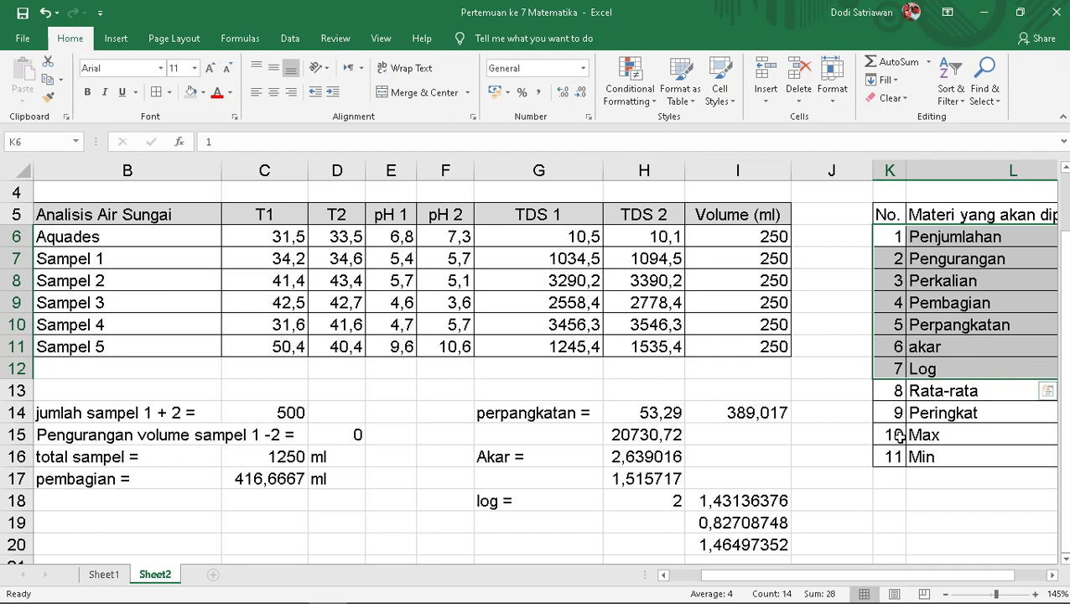
left_click(934, 392)
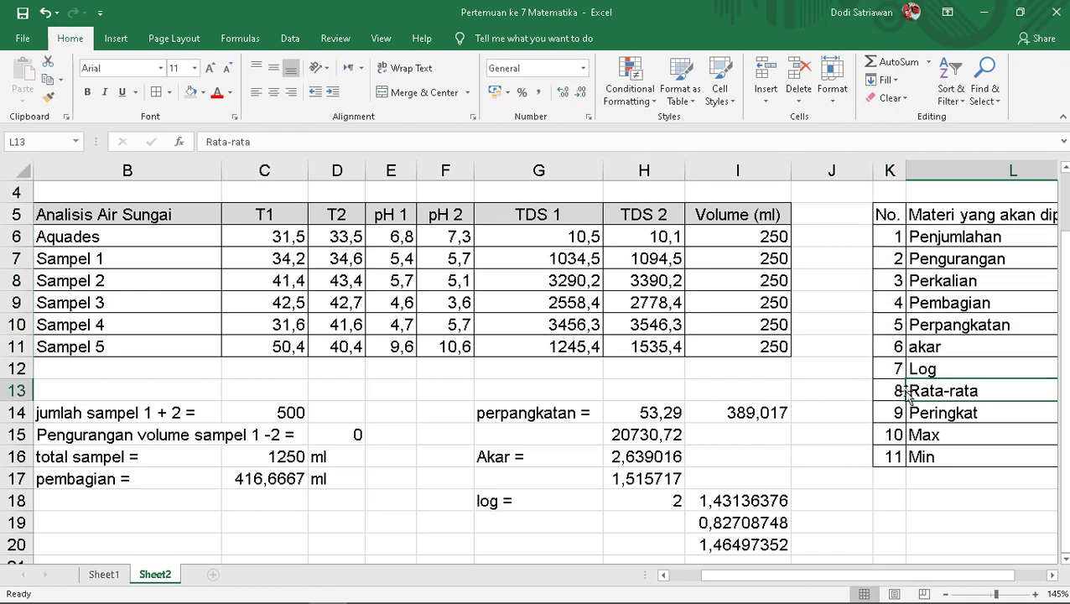
left_click(276, 214)
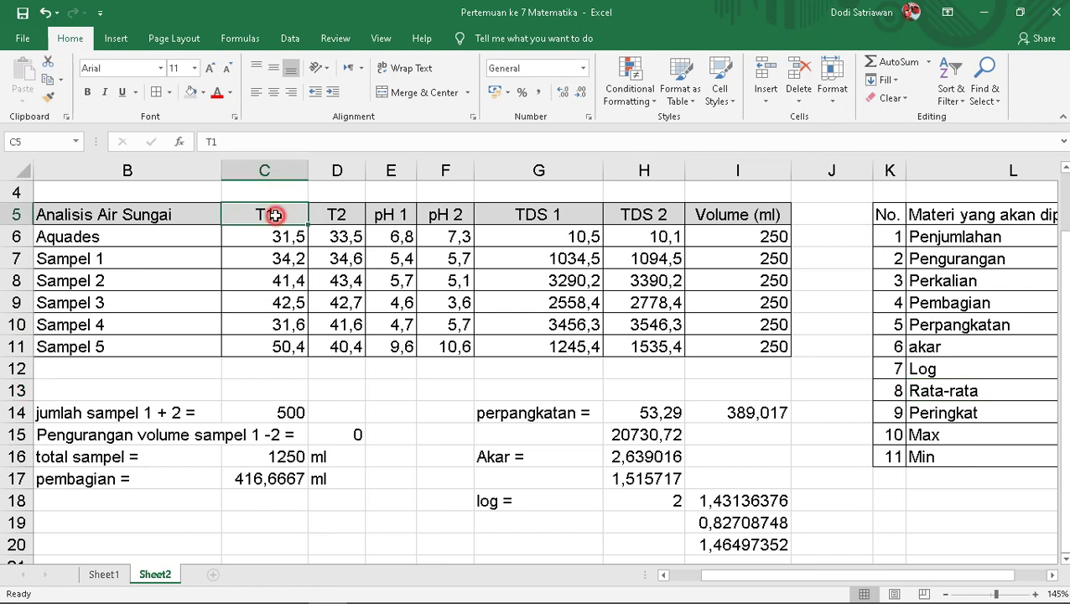
left_click(336, 216)
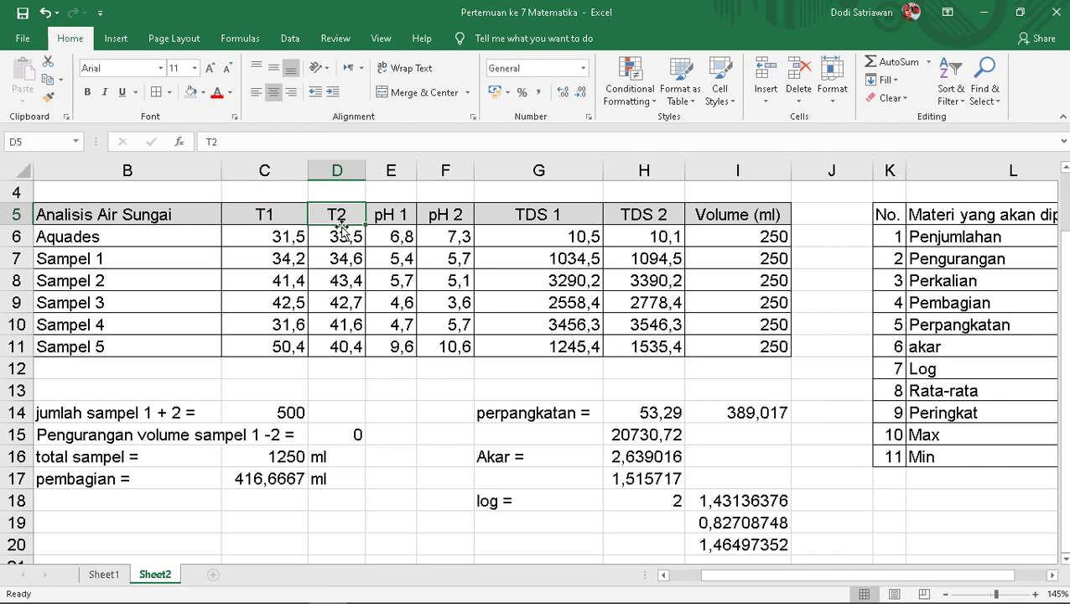
Insert an empty column before the pH 1 column at column E
left_click(399, 166)
right_click(399, 166)
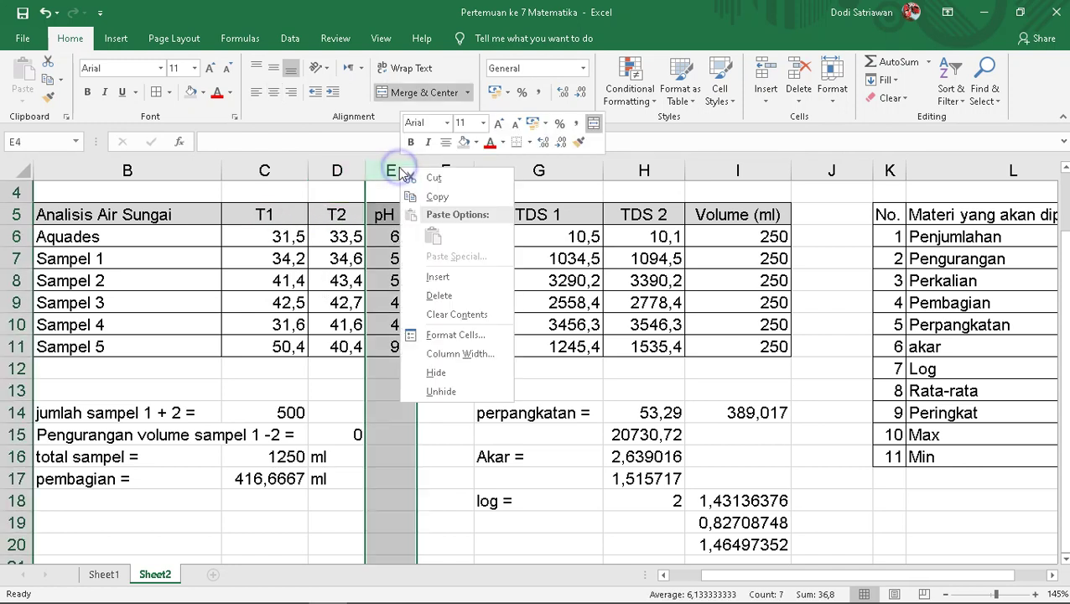
left_click(442, 281)
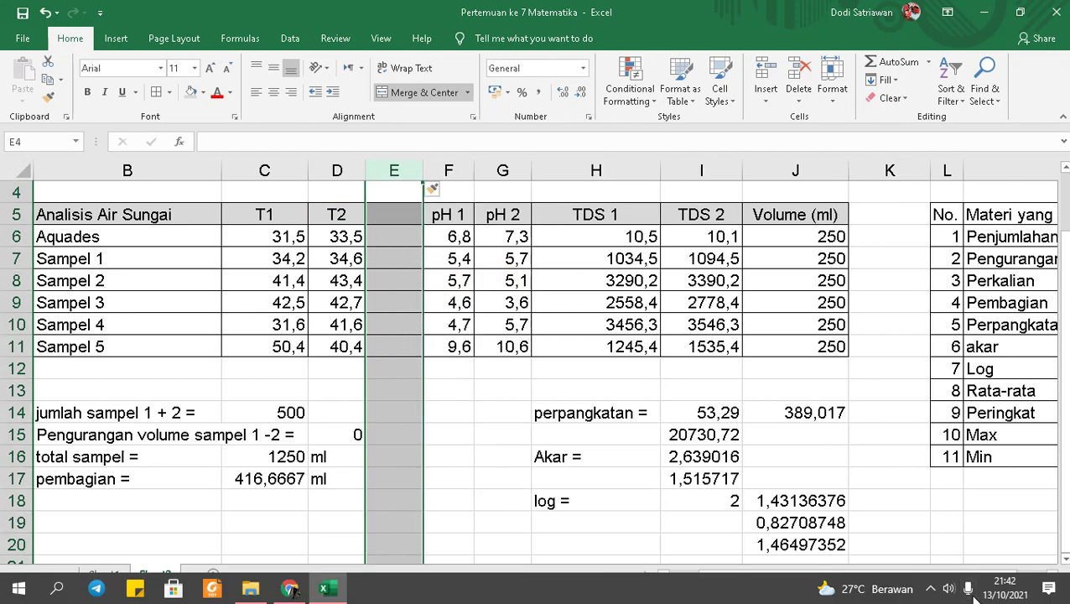
Head the new column 'Rata-rata T' in E5 and autofit its width
left_click(411, 214)
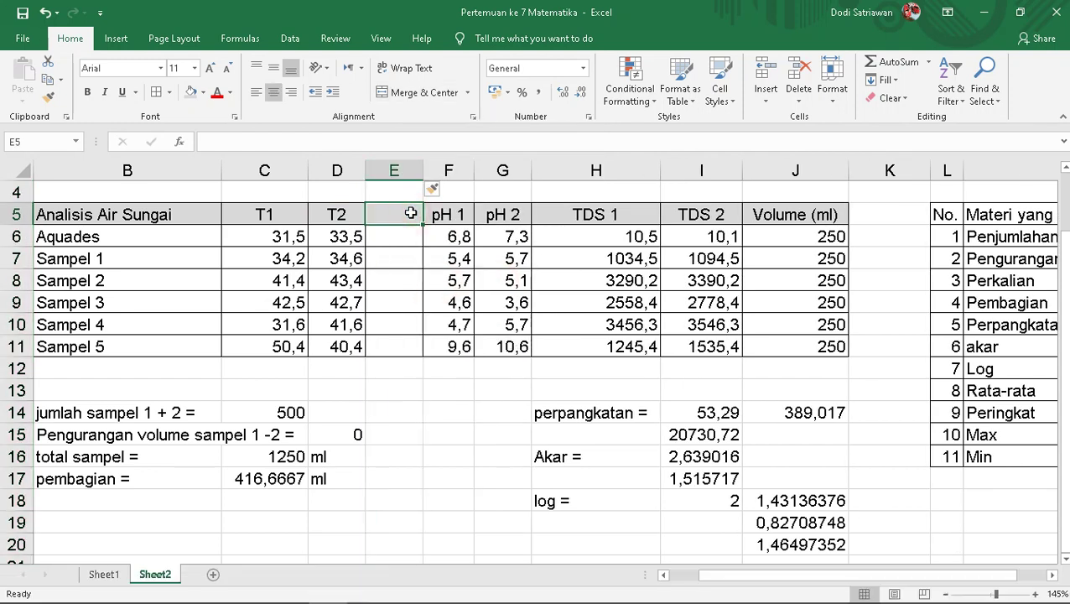
type("Rat")
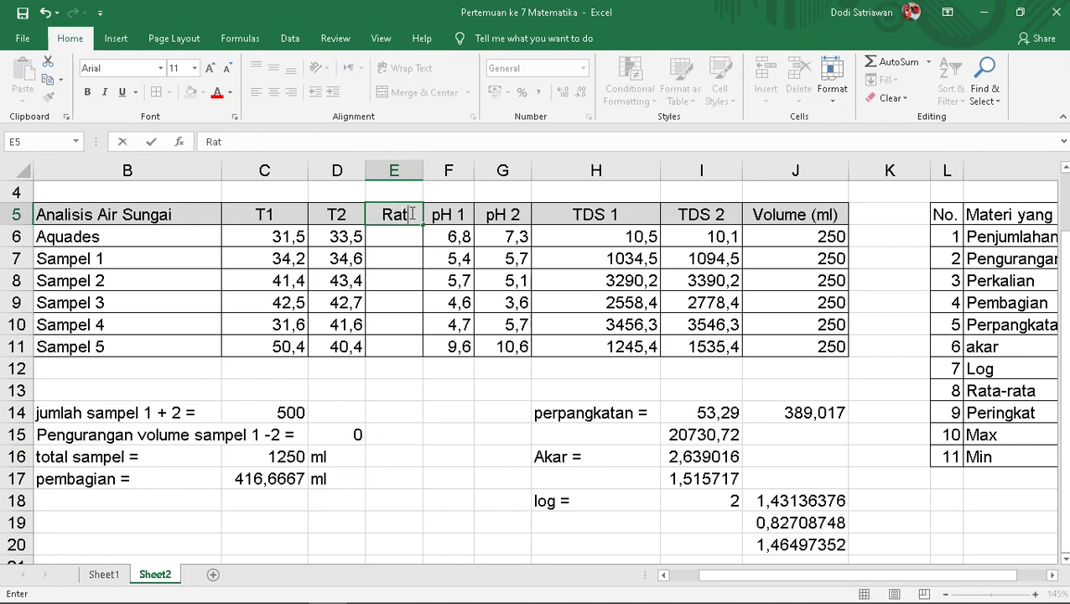
type("a2")
key("BackSpace")
type("-r")
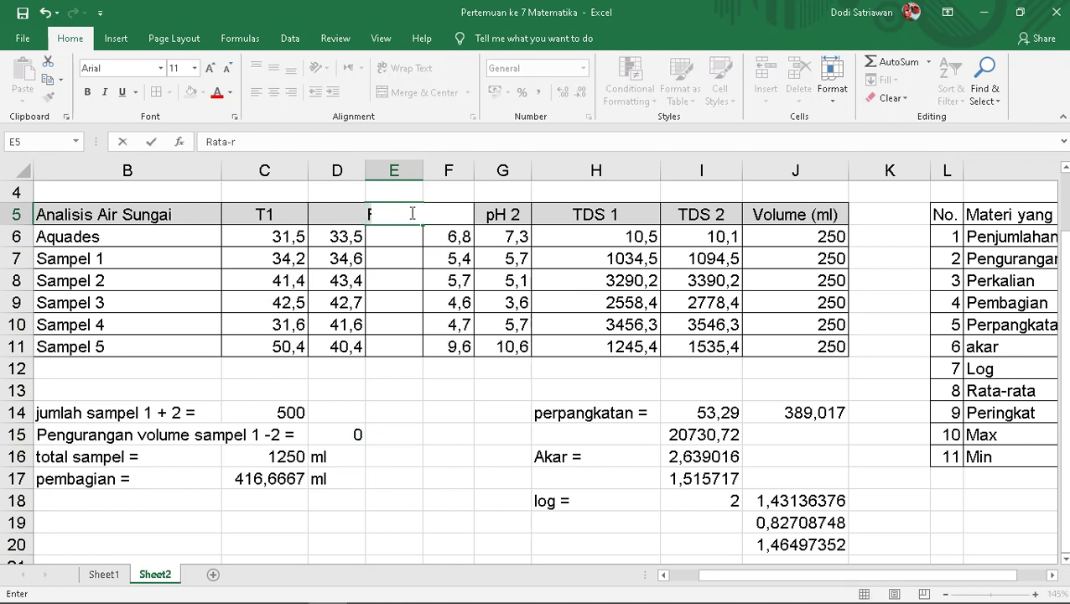
type("ata T")
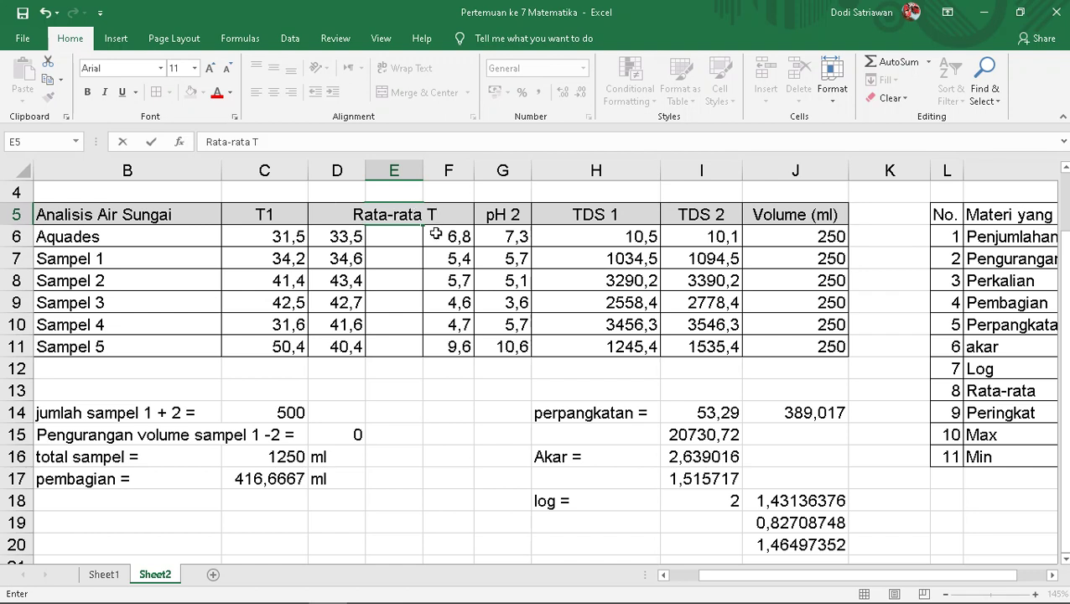
left_click(567, 281)
double_click(426, 170)
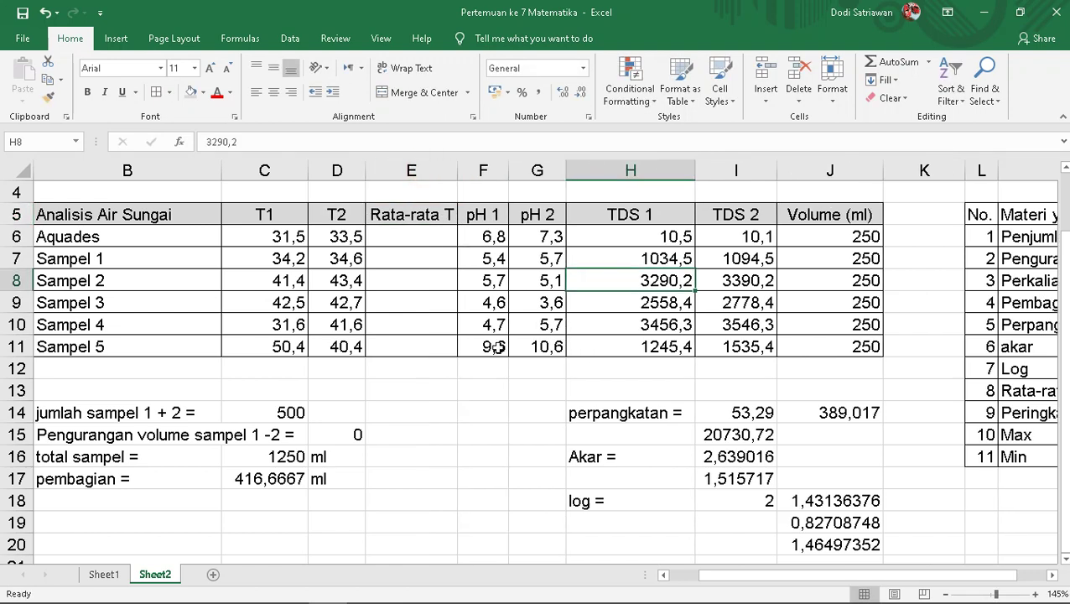
left_click(425, 237)
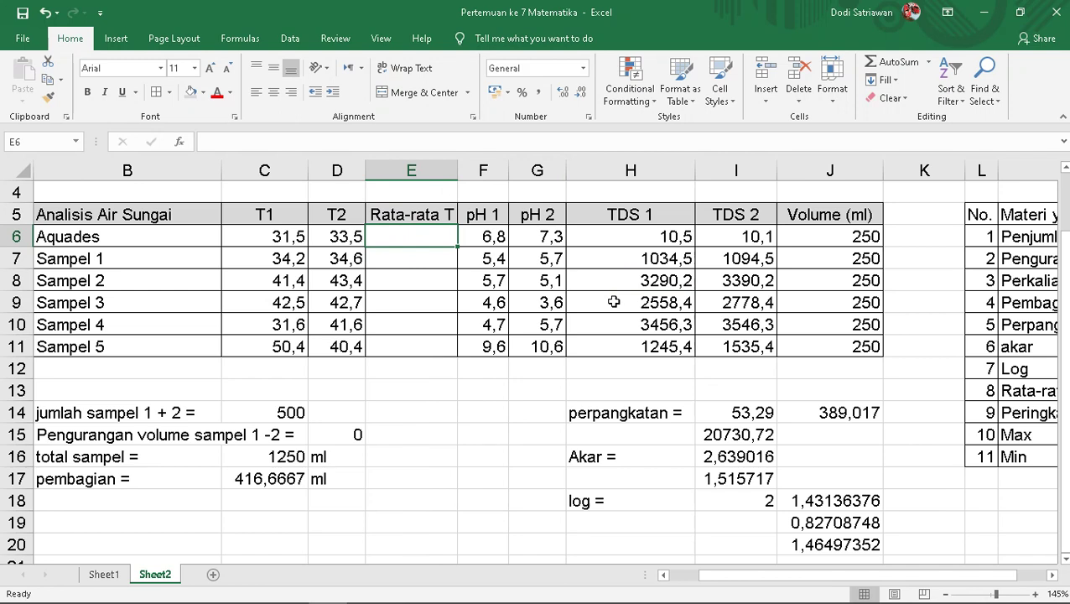
Start a C6+D6 formula in E6 from the Aquades T1 and T2 cells, declining Excel's correction
type("=")
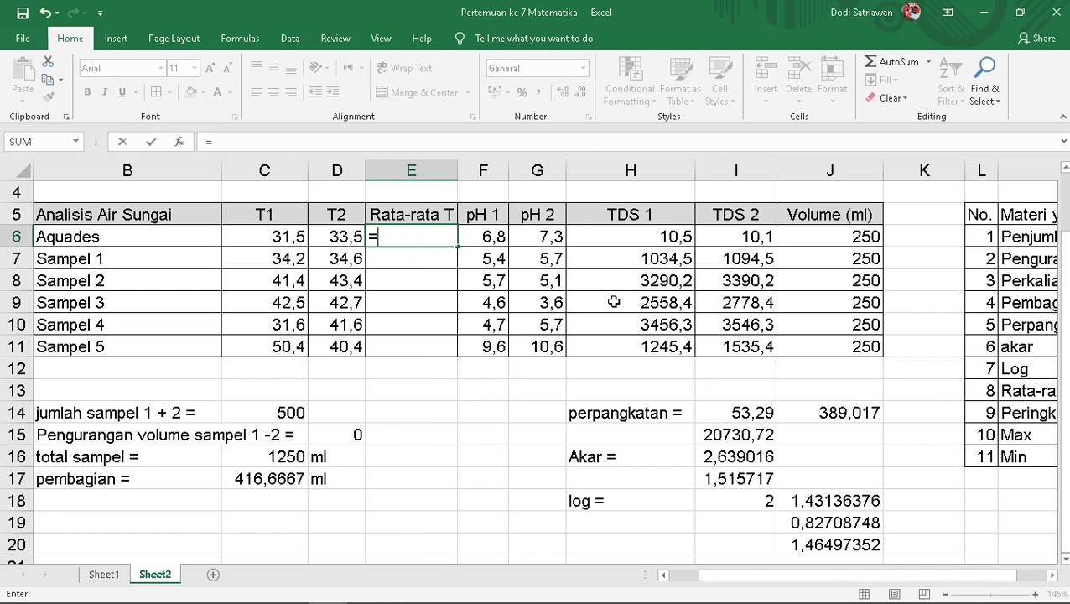
type("(")
left_click(277, 235)
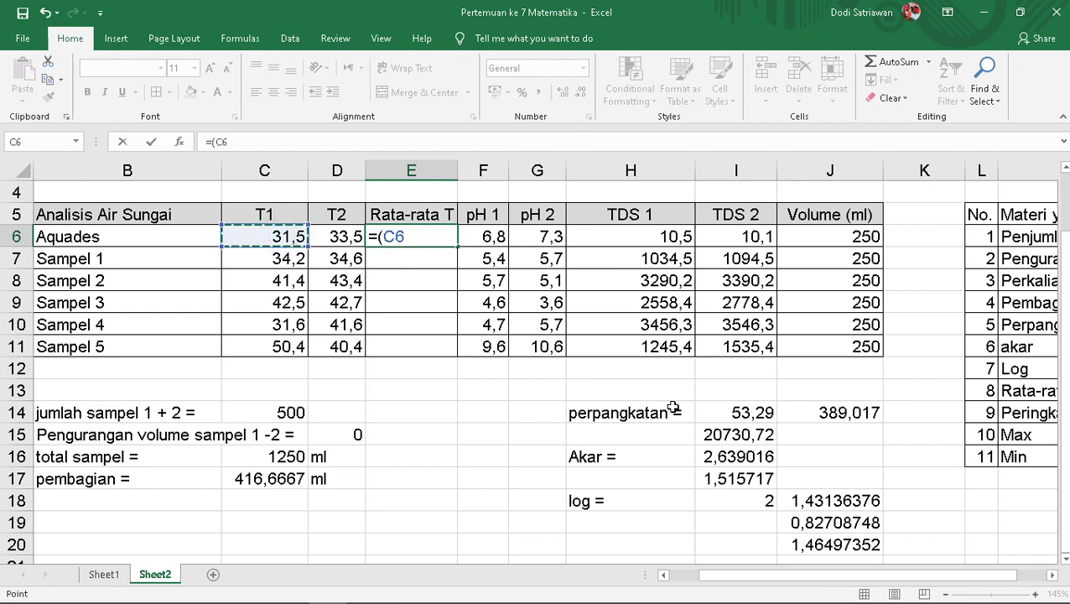
type("+")
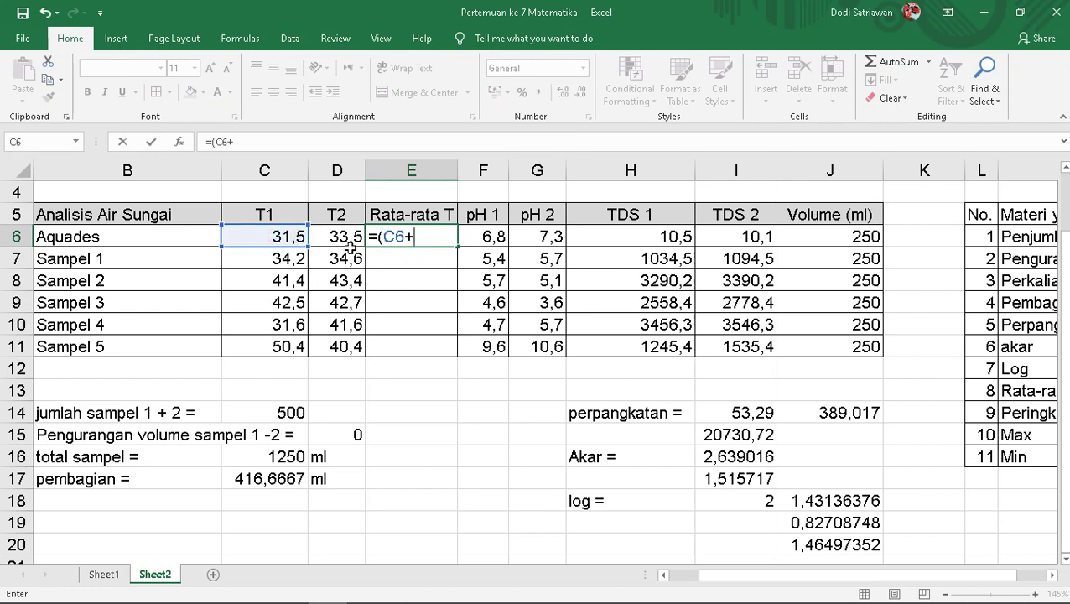
left_click(342, 241)
type(")")
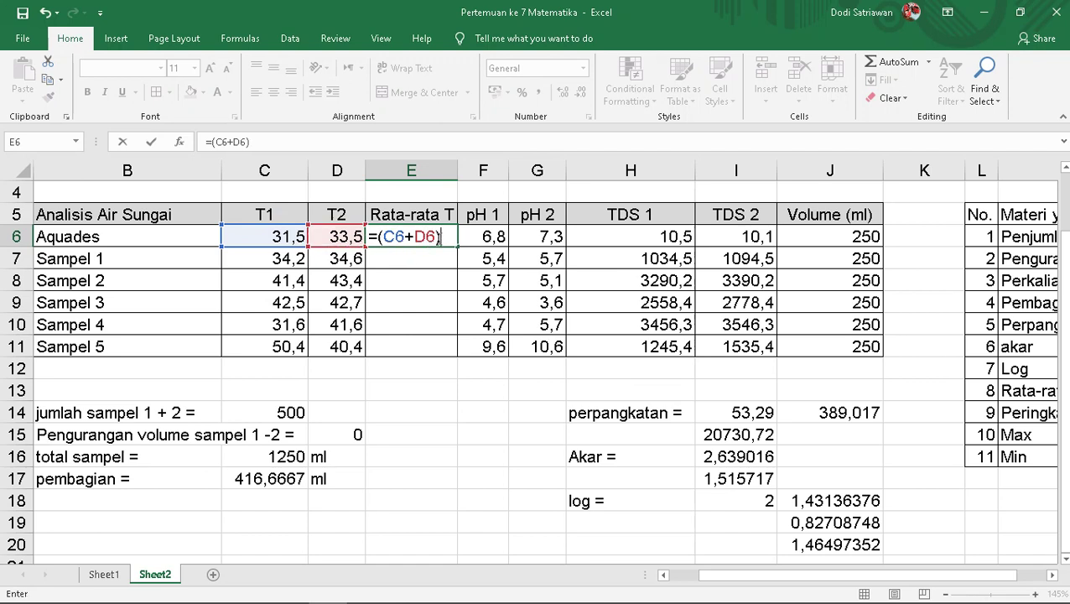
key("BackSpace")
key("Return")
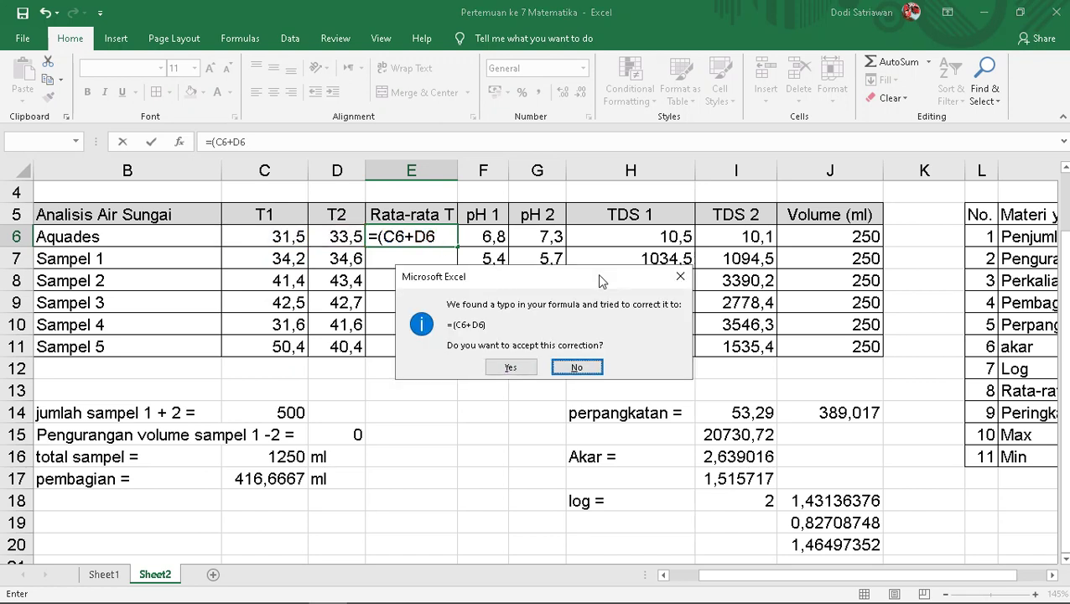
left_click(680, 276)
key("Return")
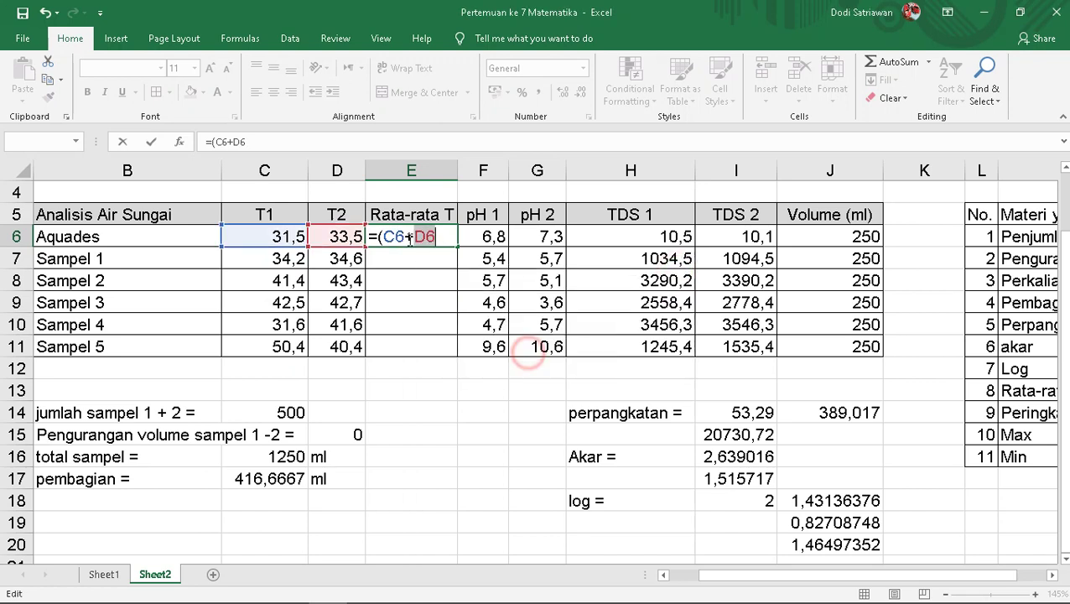
Edit the E6 formula into =(C6+D6)/2 by adding /2 and fixing the parentheses
left_click(384, 236)
key("BackSpace")
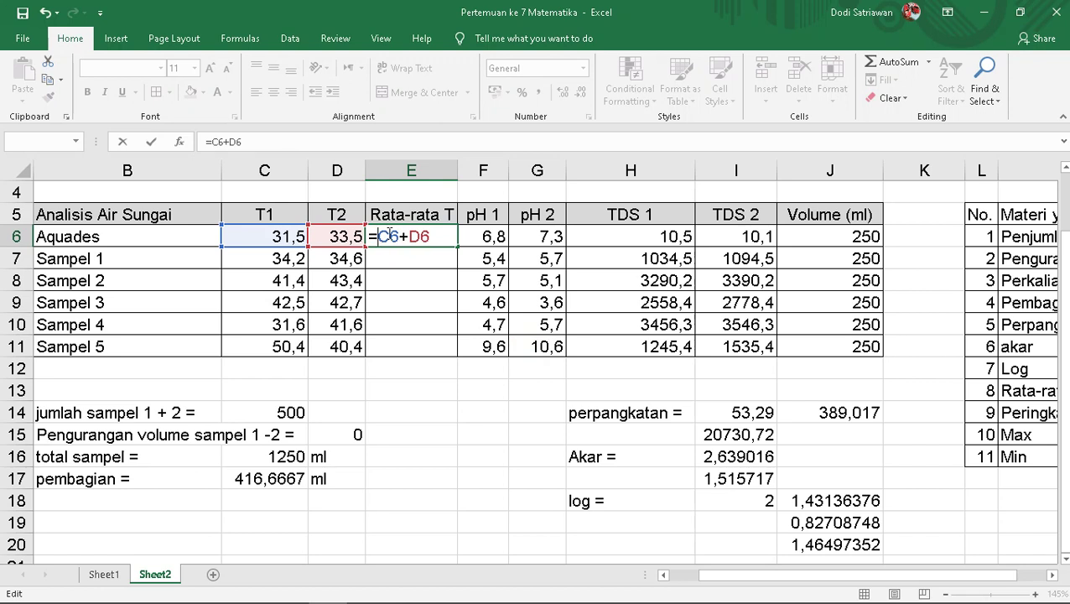
left_click(443, 237)
type("/")
type("2")
left_click_drag(409, 236, 438, 237)
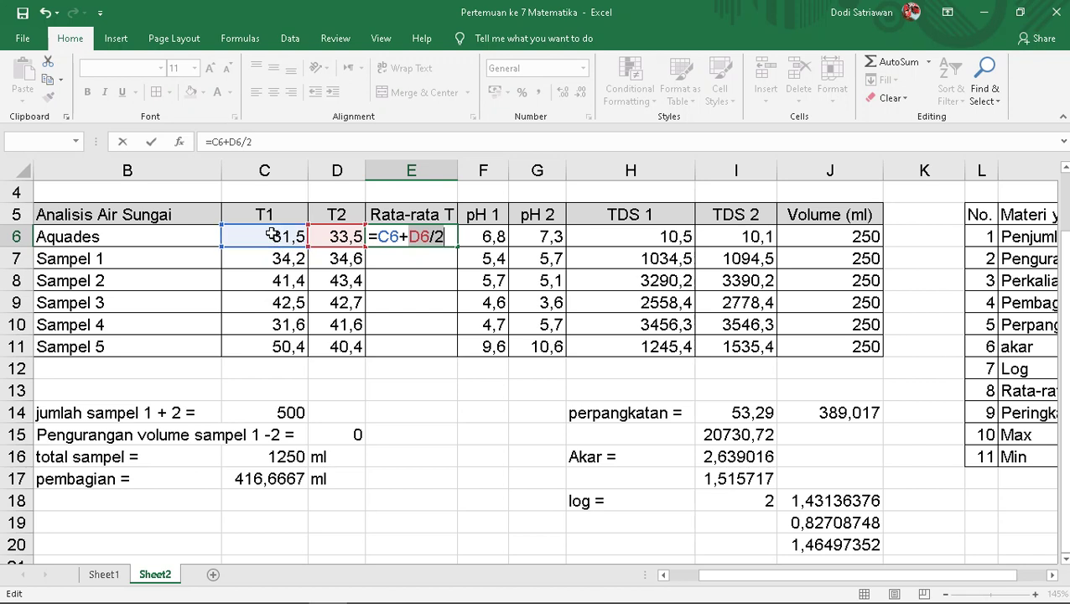
left_click(377, 238)
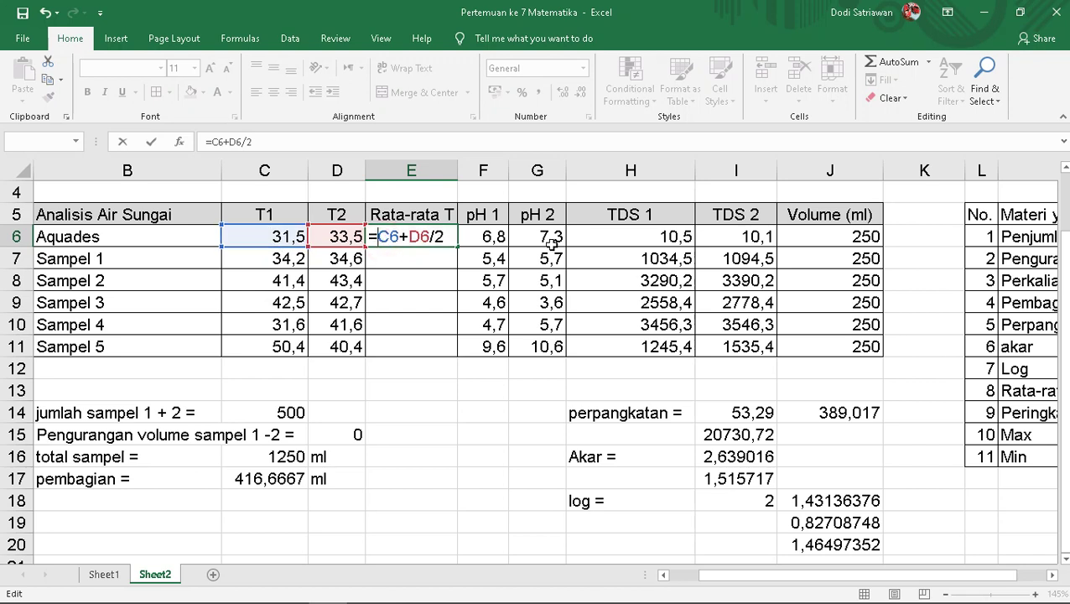
type("(")
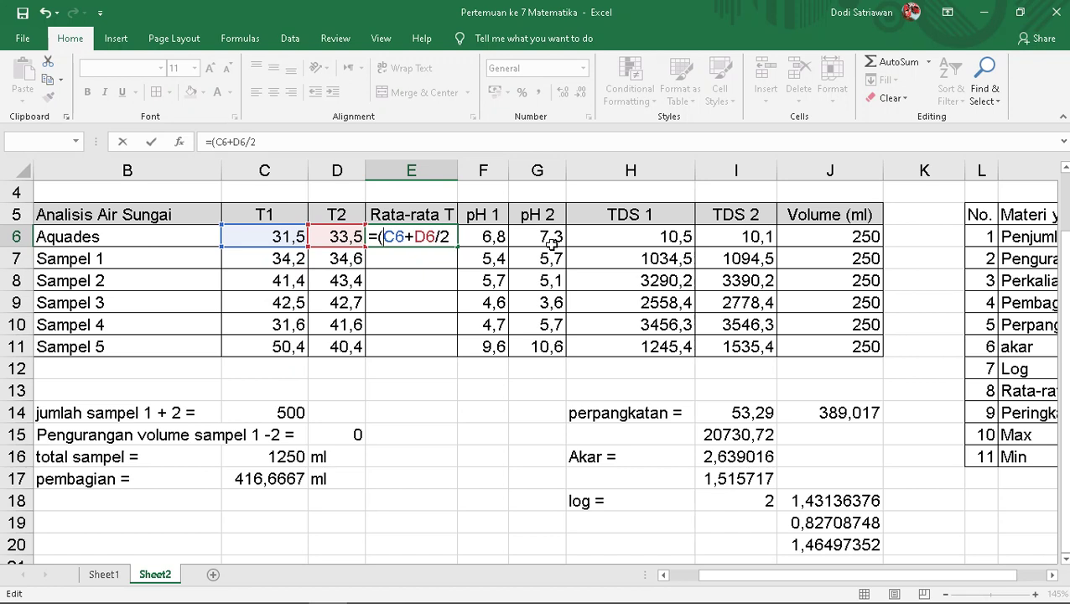
key("Right")
key("Right")
key("Right")
key("Right")
key("Right")
type(")")
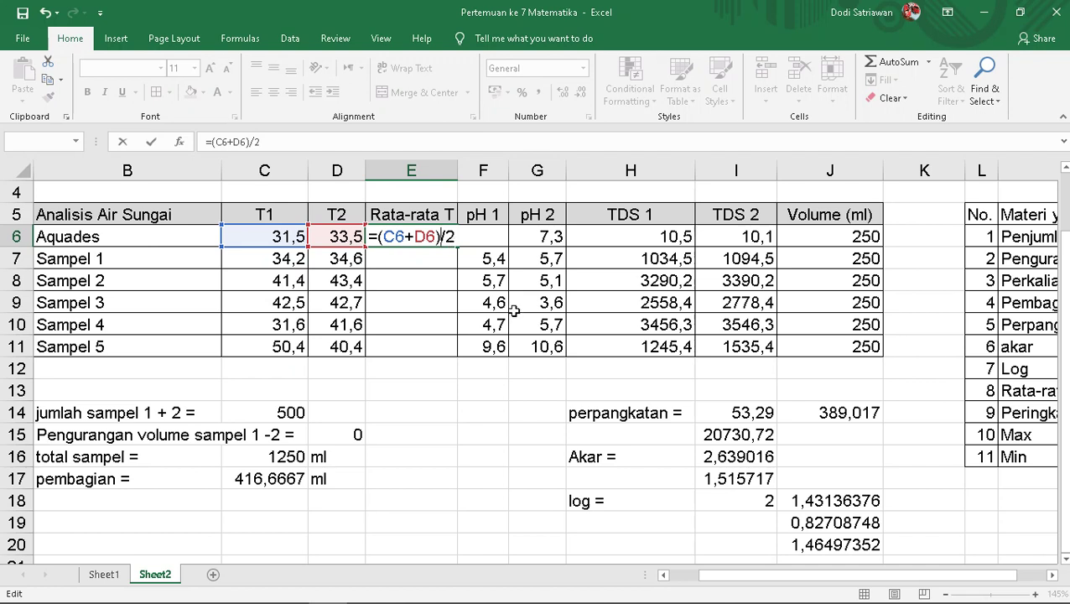
Confirm Aquades' average (32,5), then enter =AVERAGE(C7:D7) in E7 for Sampel 1, giving 34,4
key("Return")
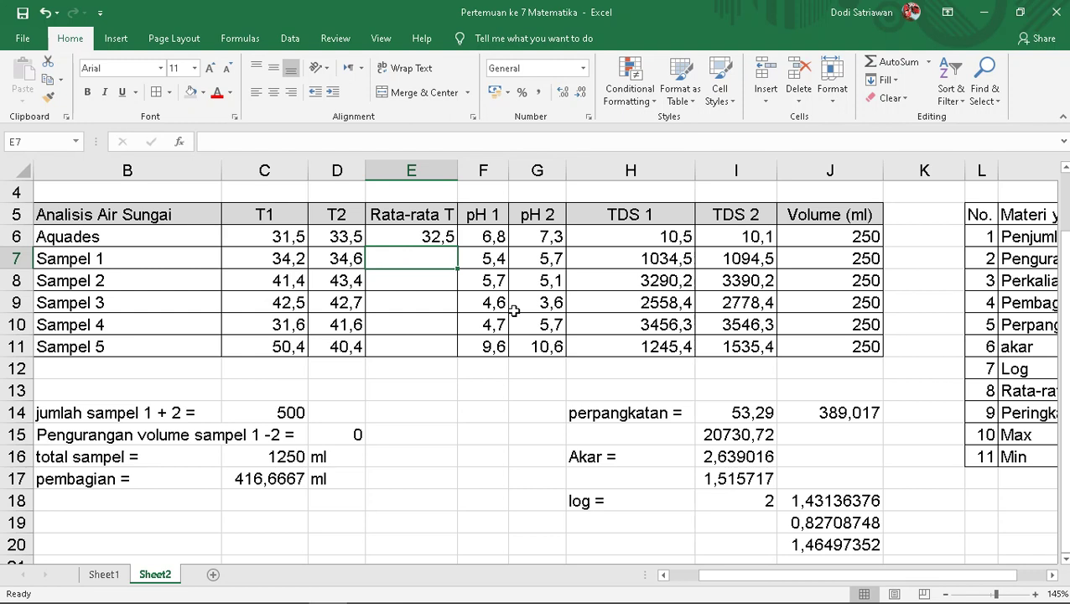
type("=")
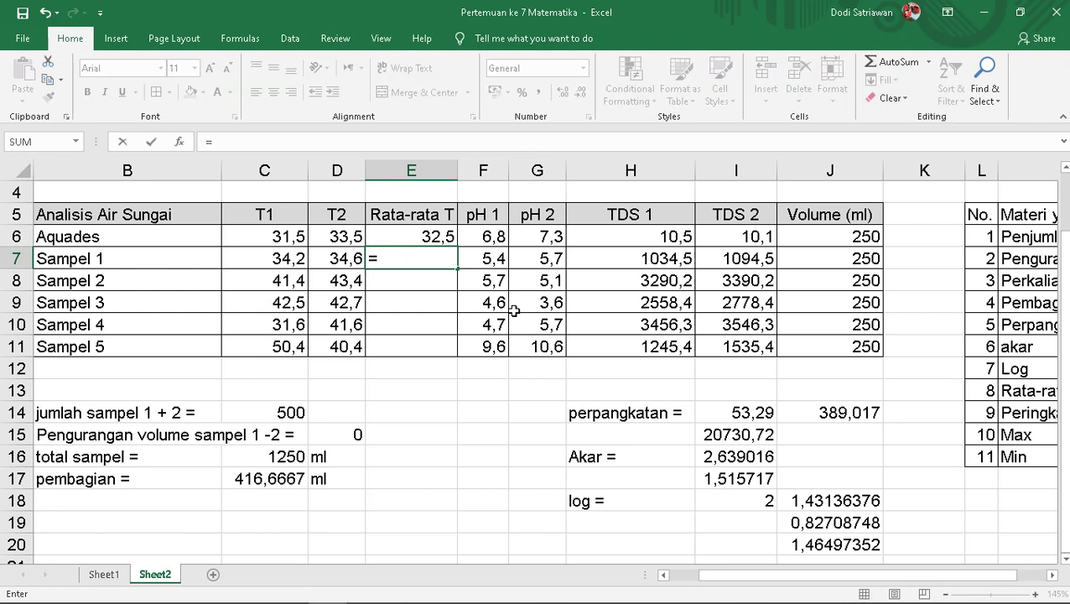
type("av")
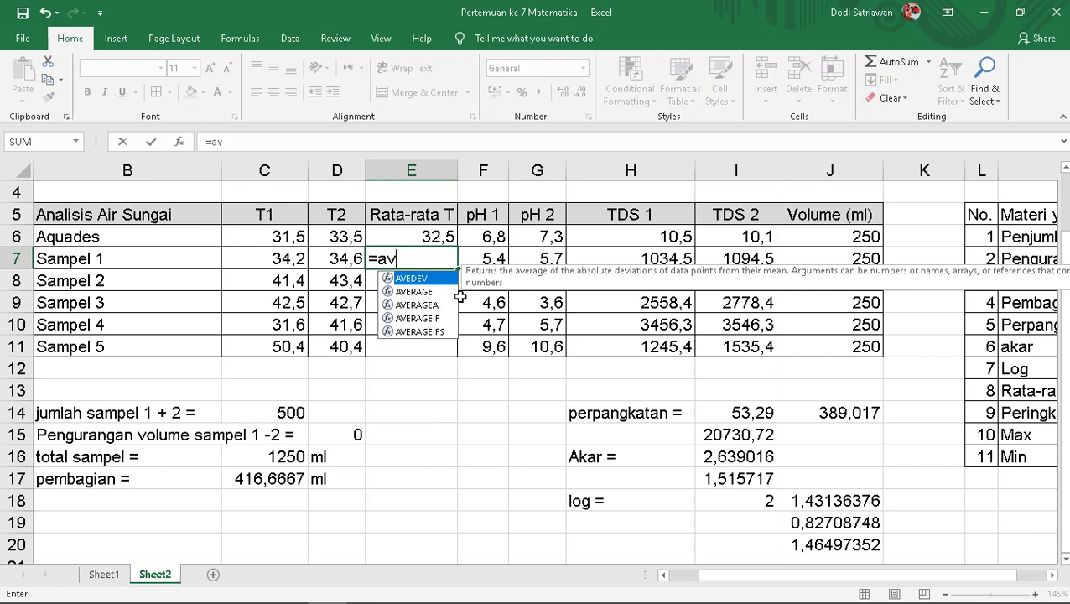
left_click(444, 293)
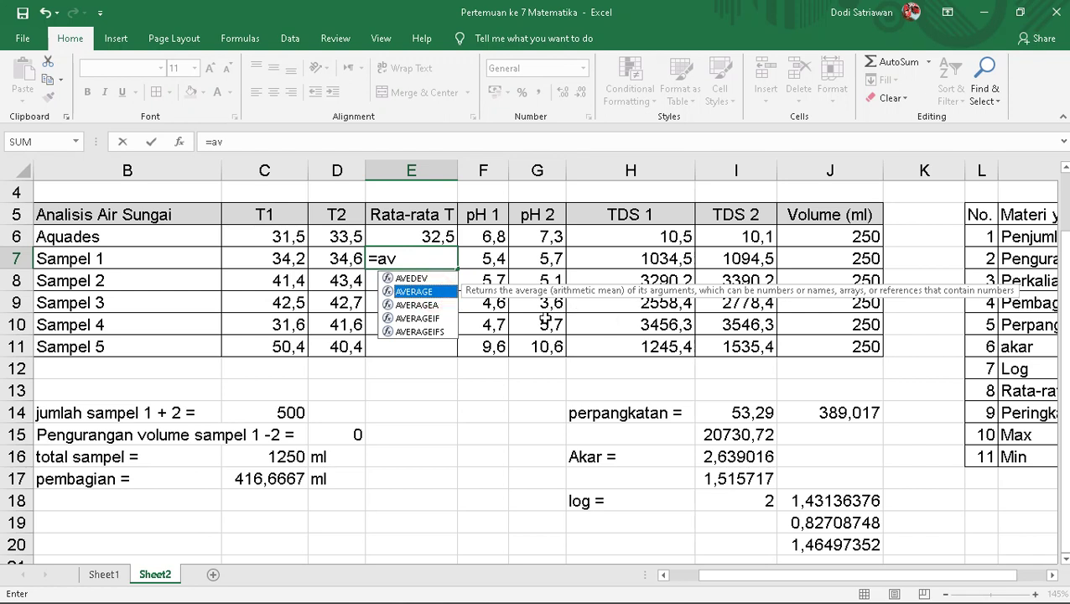
double_click(426, 291)
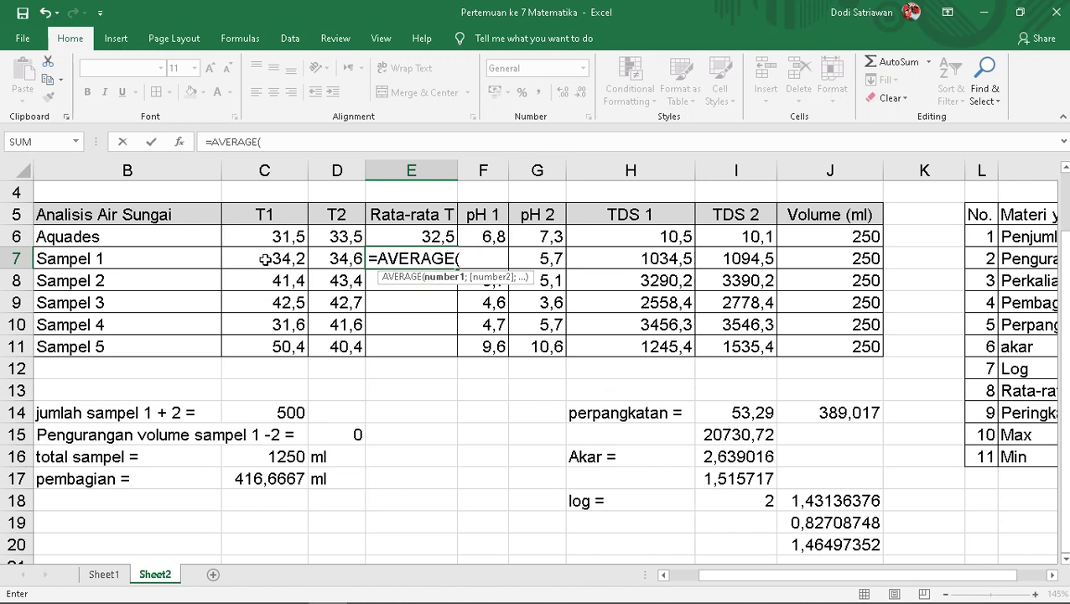
left_click_drag(265, 260, 357, 262)
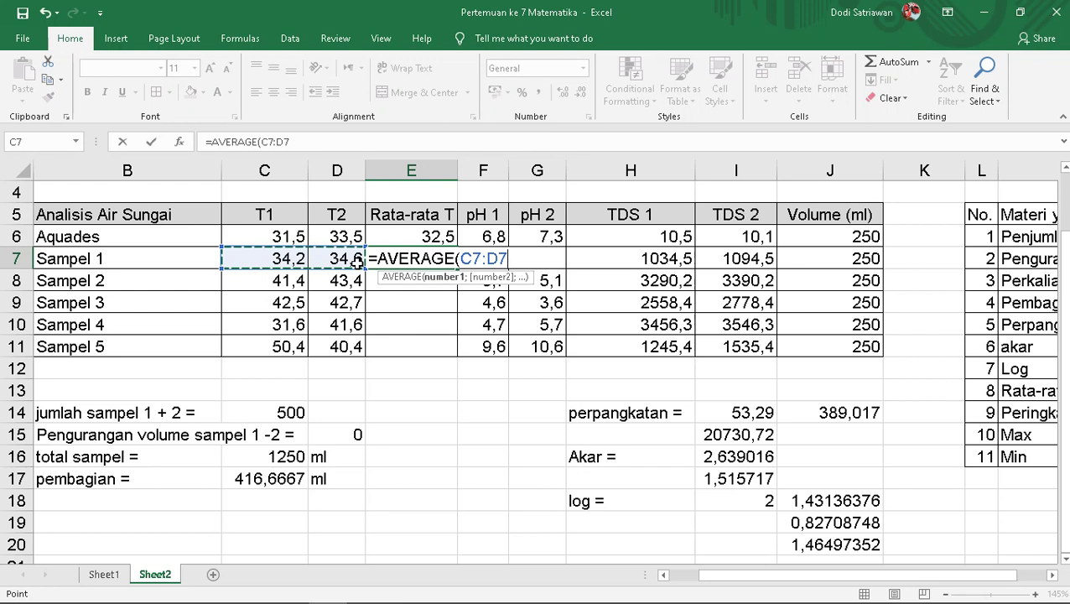
type(")")
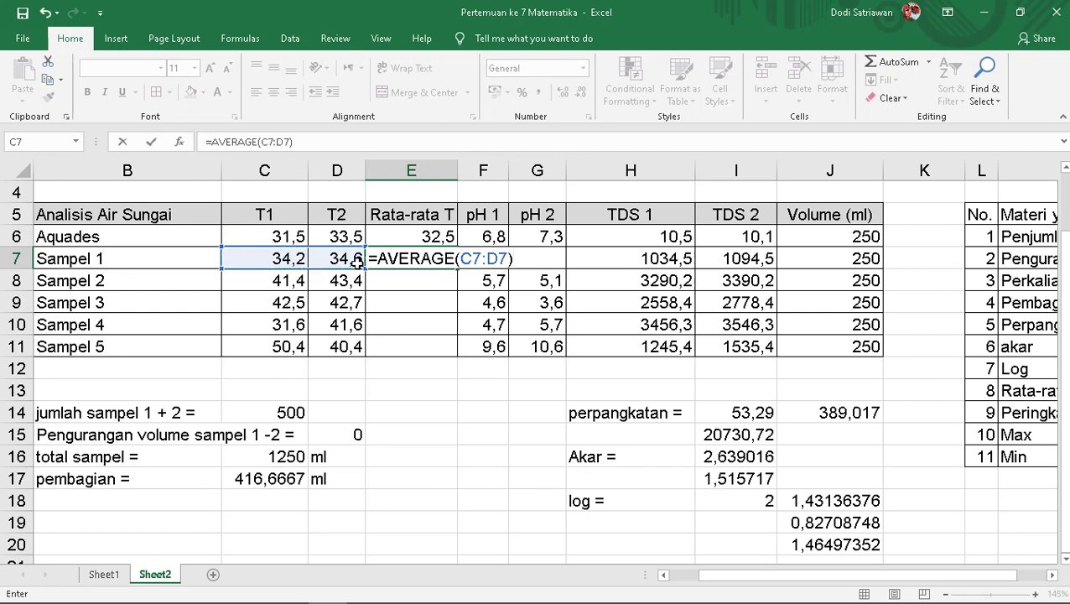
key("Return")
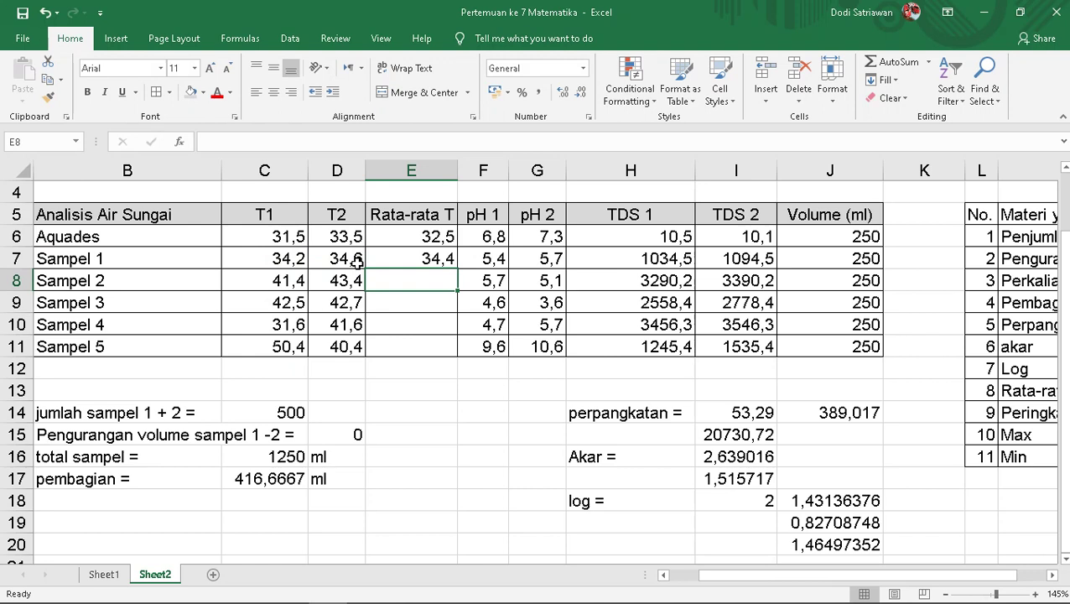
Enter =AVERAGE(C8:D8) in E8 for Sampel 2's average temperature
type("=")
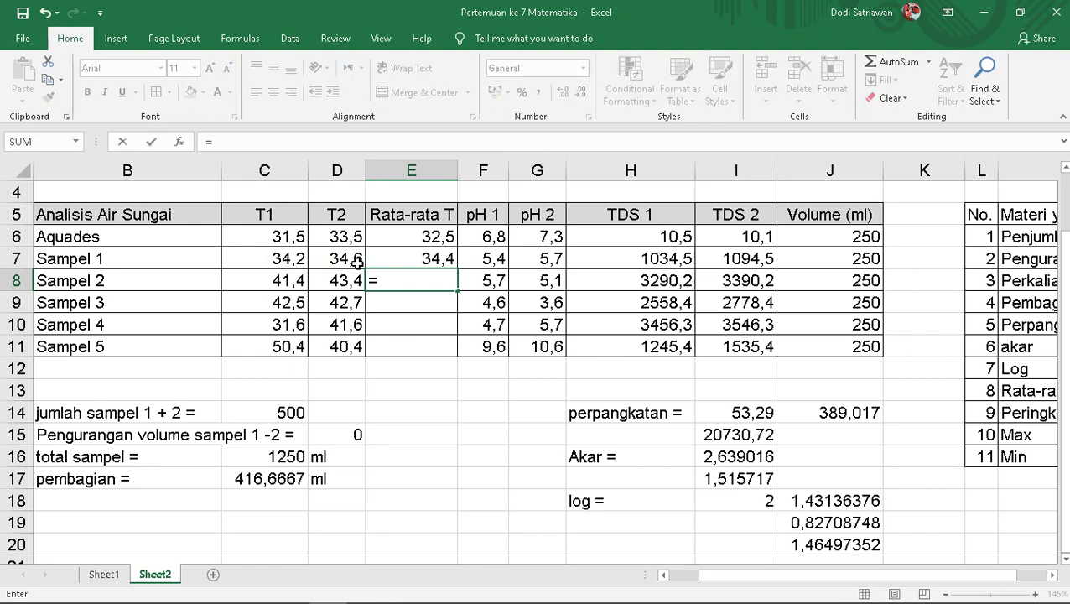
type("ave")
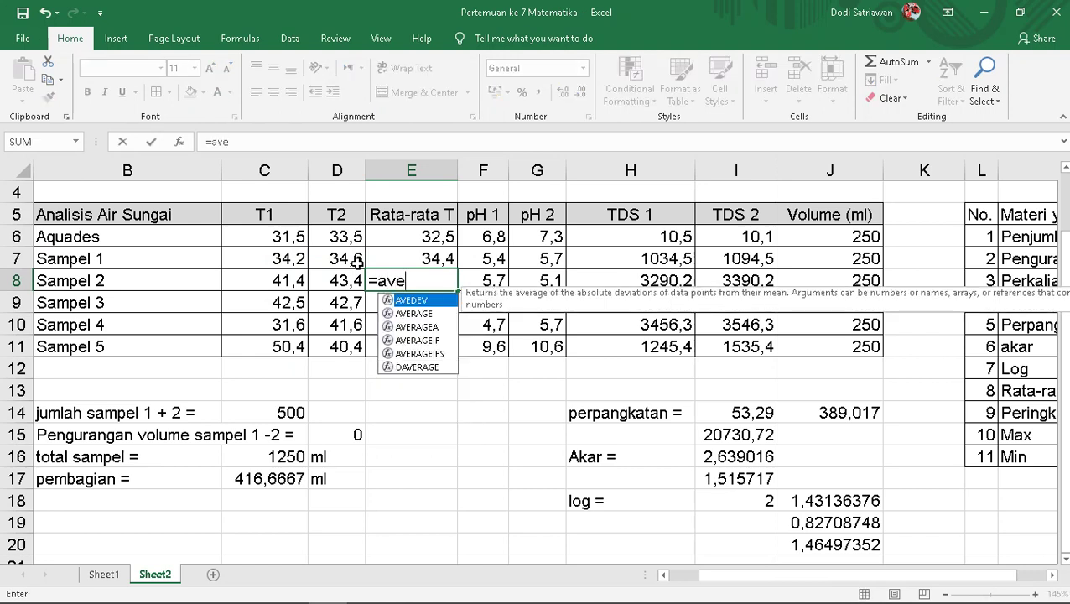
left_click(420, 316)
double_click(421, 314)
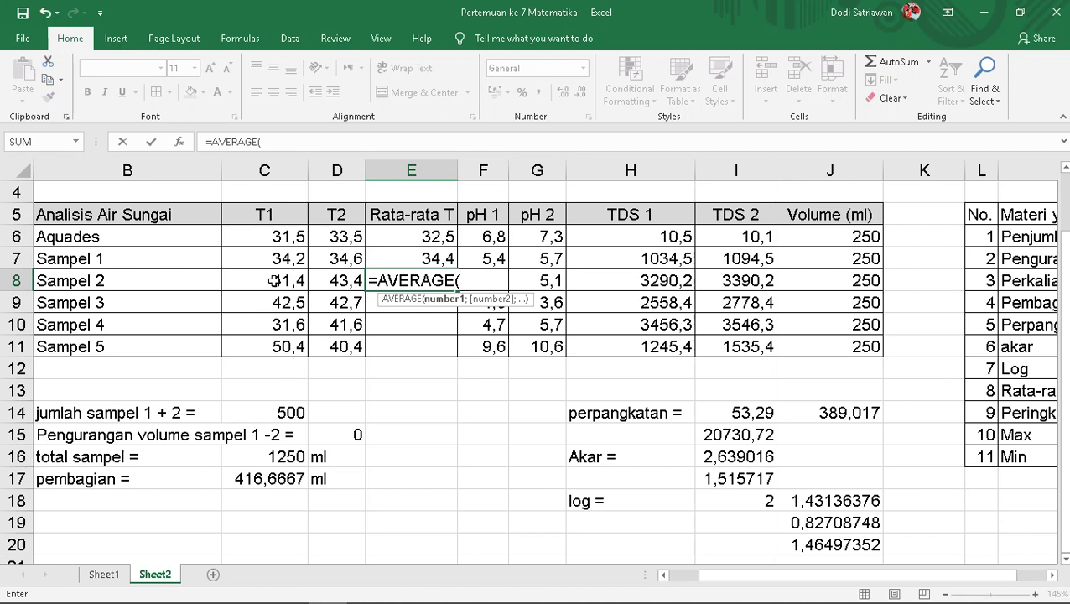
left_click_drag(274, 280, 343, 280)
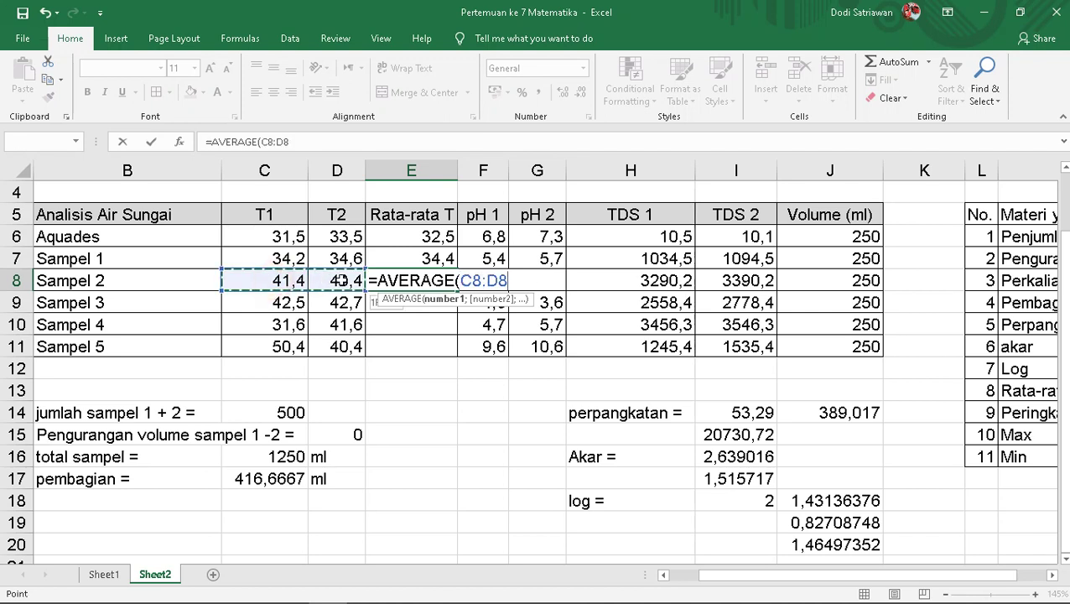
type(")")
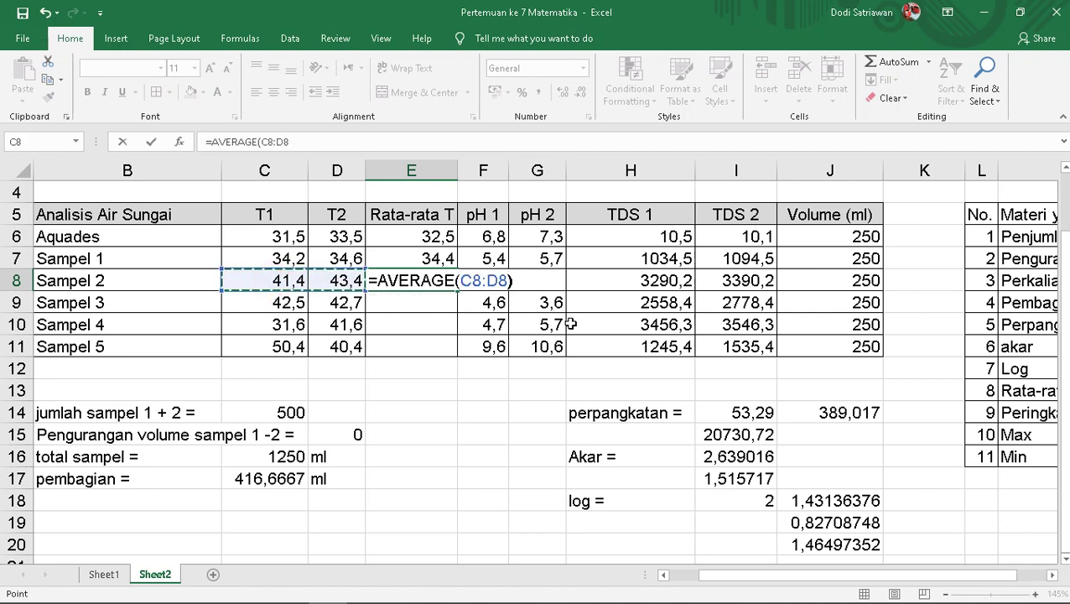
key("Return")
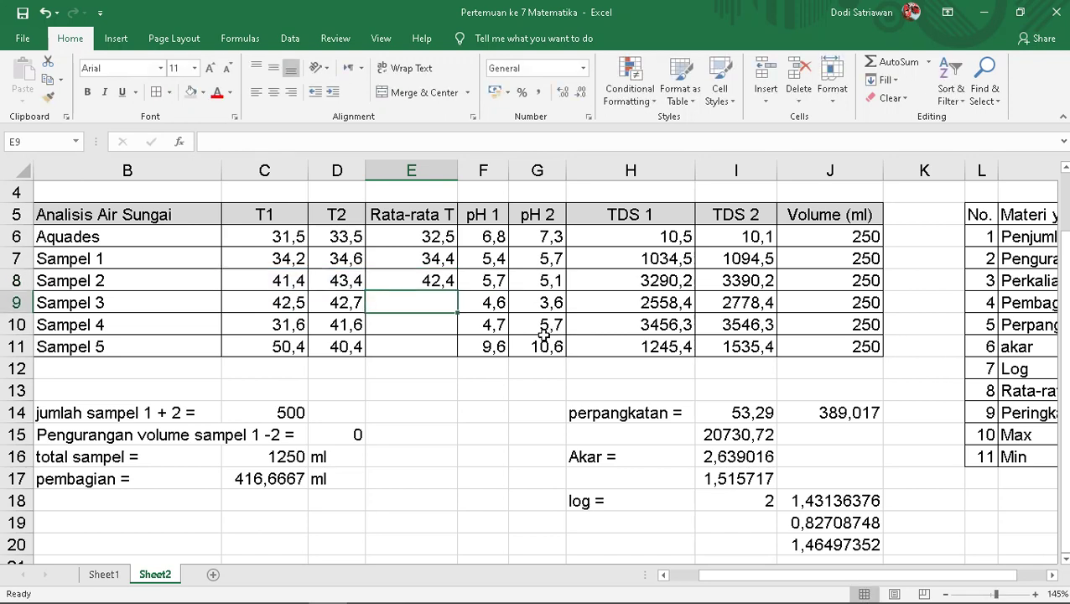
Fill E8's average formula down through E11 for Sampel 3 to Sampel 5
left_click(433, 285)
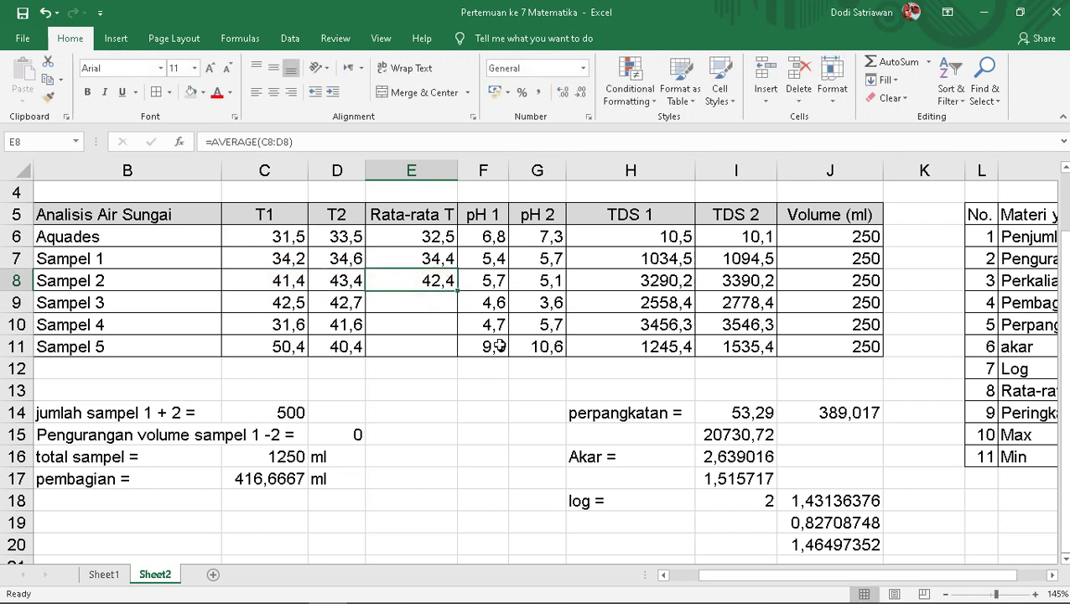
left_click_drag(63, 411, 65, 387)
left_click(68, 369)
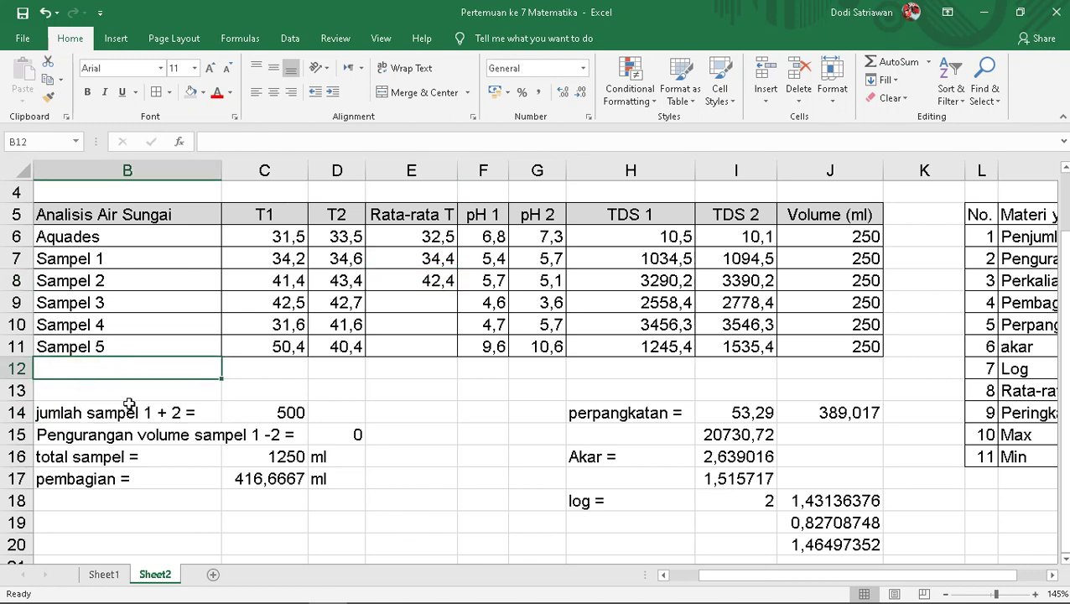
left_click(433, 282)
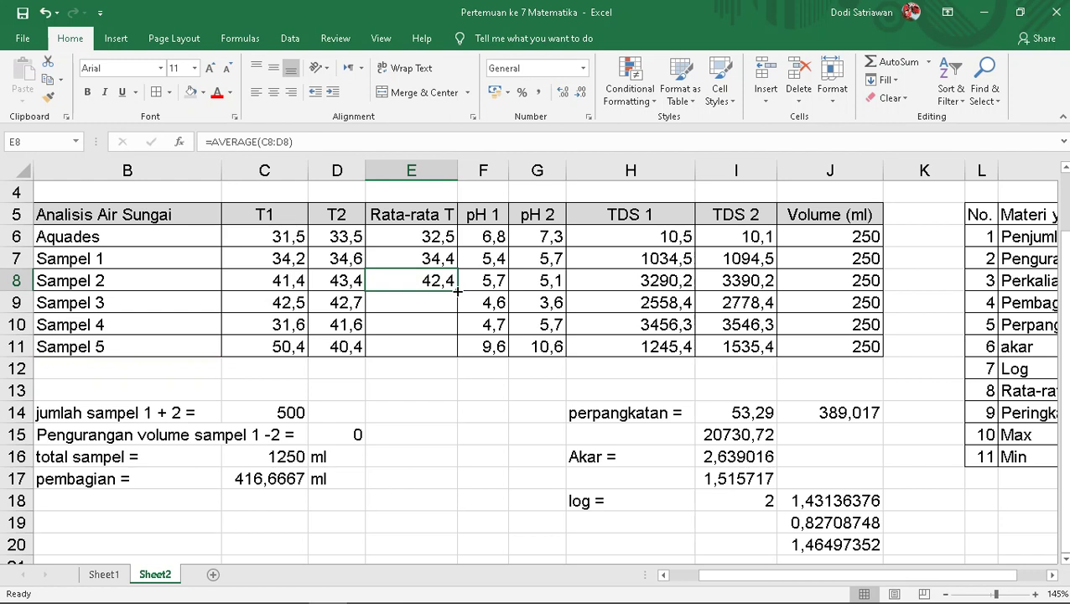
left_click_drag(457, 290, 458, 356)
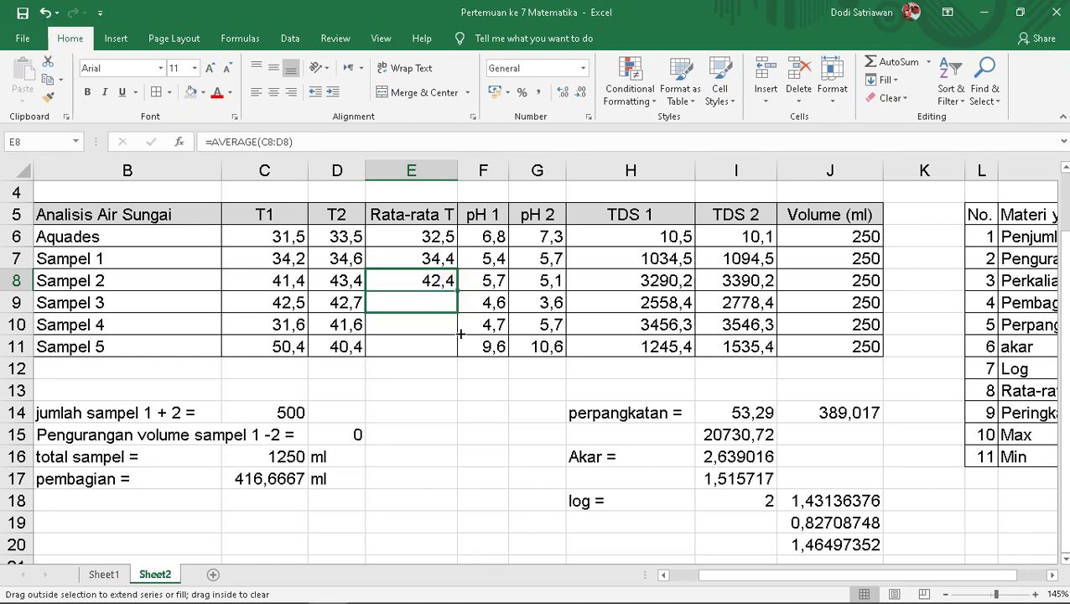
left_click(446, 456)
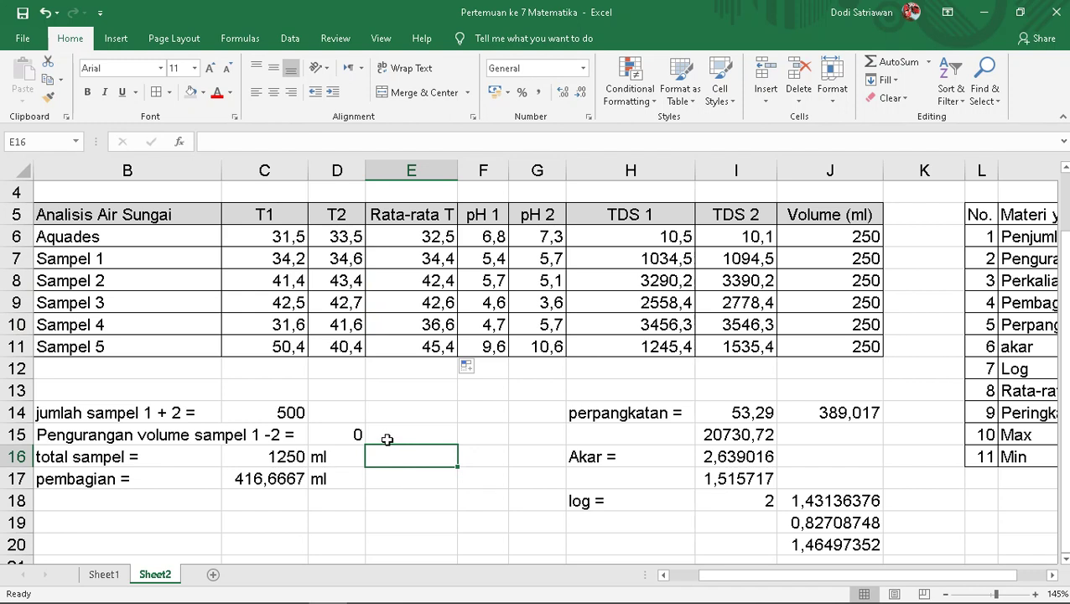
Insert a new column H before TDS 1 headed 'Rata-rata pH', widened to fit
left_click(635, 170)
right_click(642, 172)
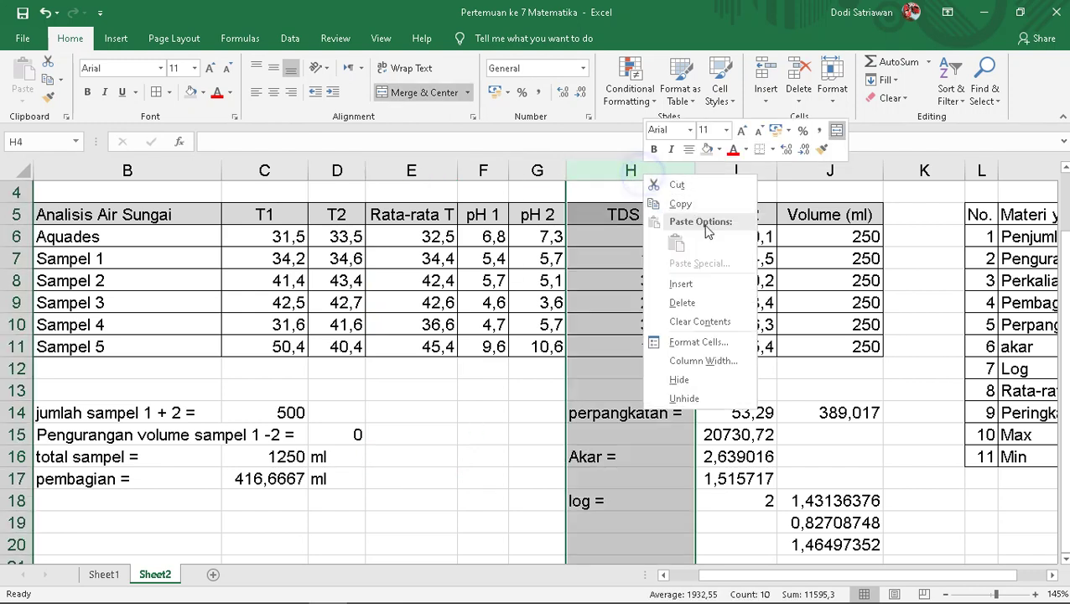
left_click(717, 284)
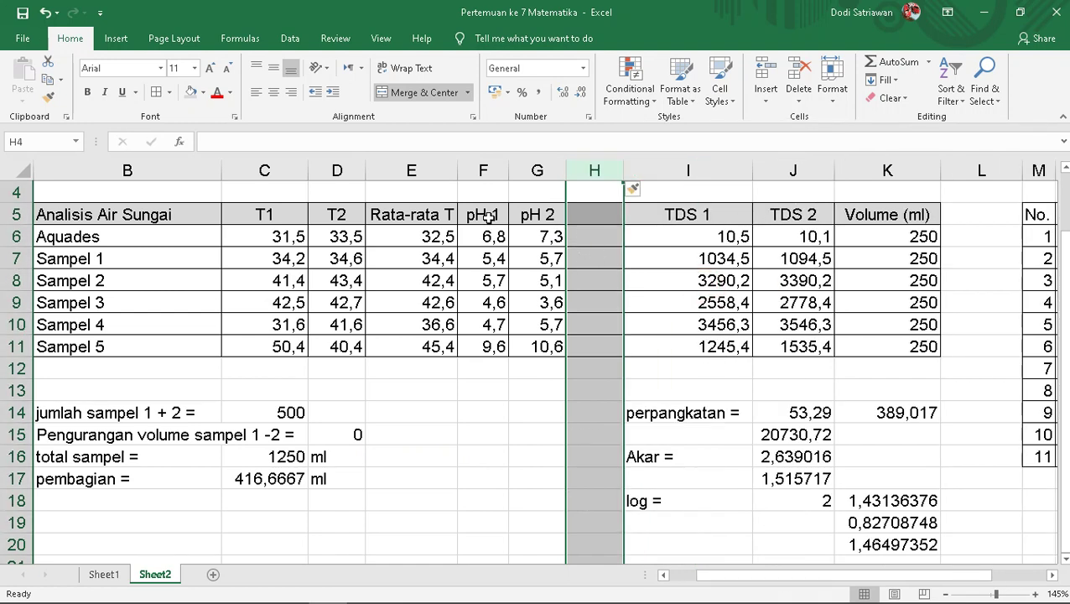
left_click(594, 216)
type("R")
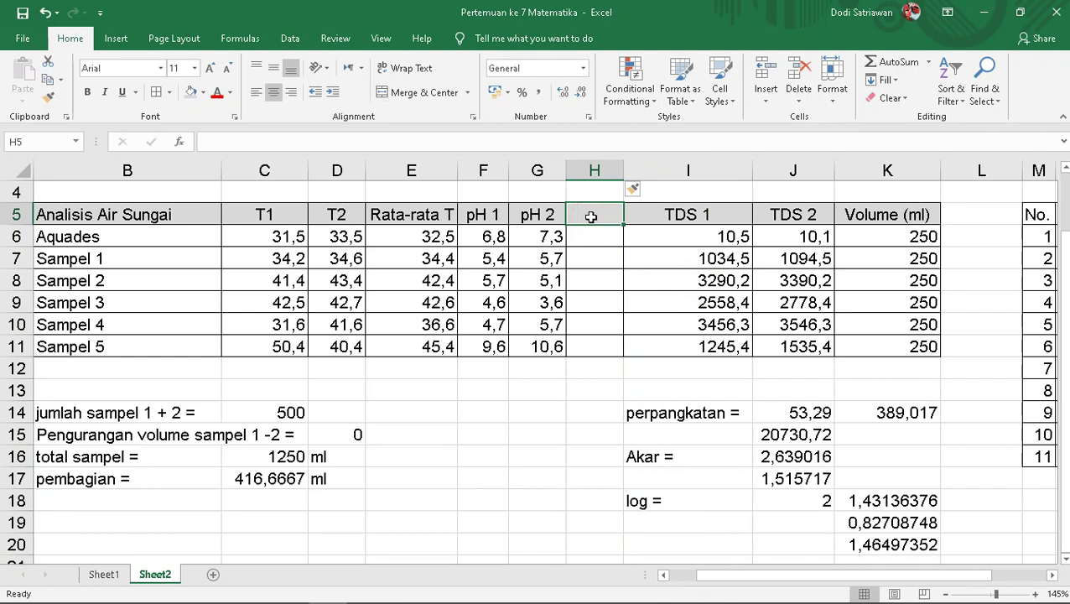
type("ata-r")
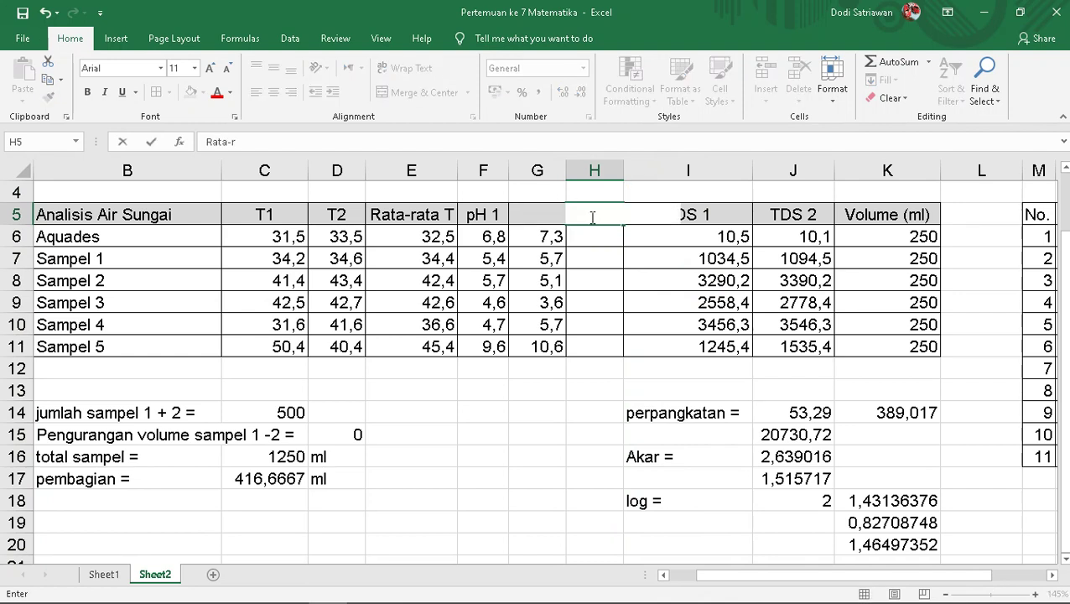
type("ata pH")
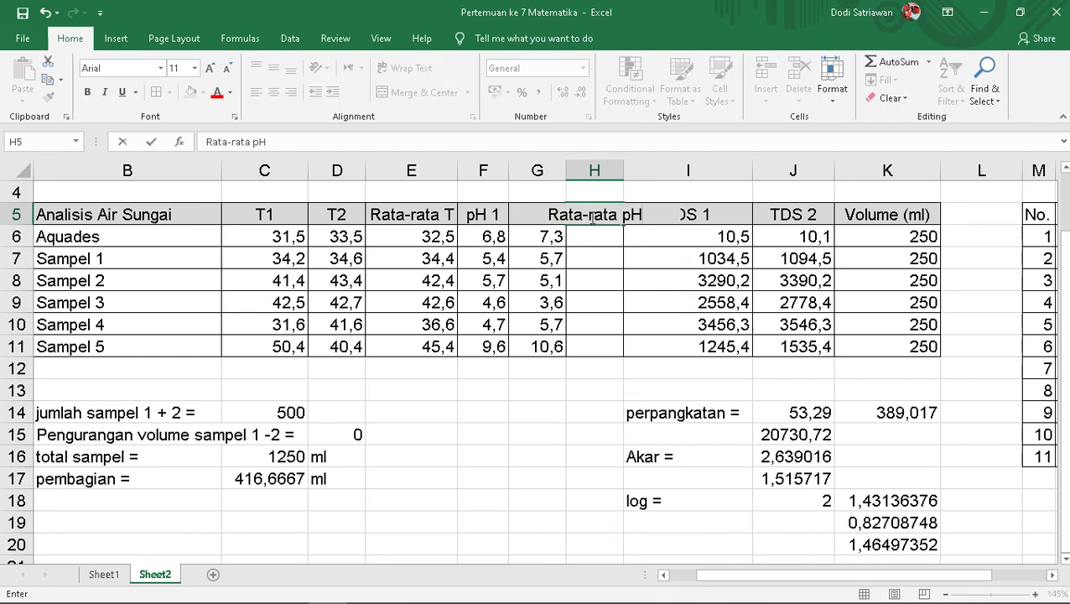
left_click(674, 330)
double_click(623, 171)
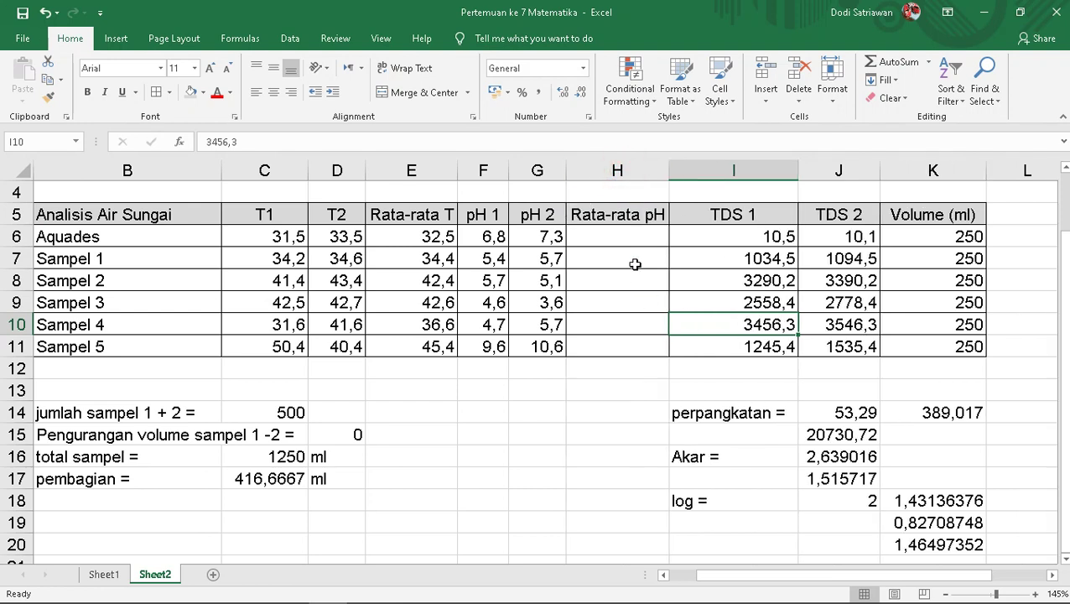
Enter =AVERAGE(F6:G6) in H6 to average Aquades' pH 1 and pH 2
left_click(639, 232)
type("=")
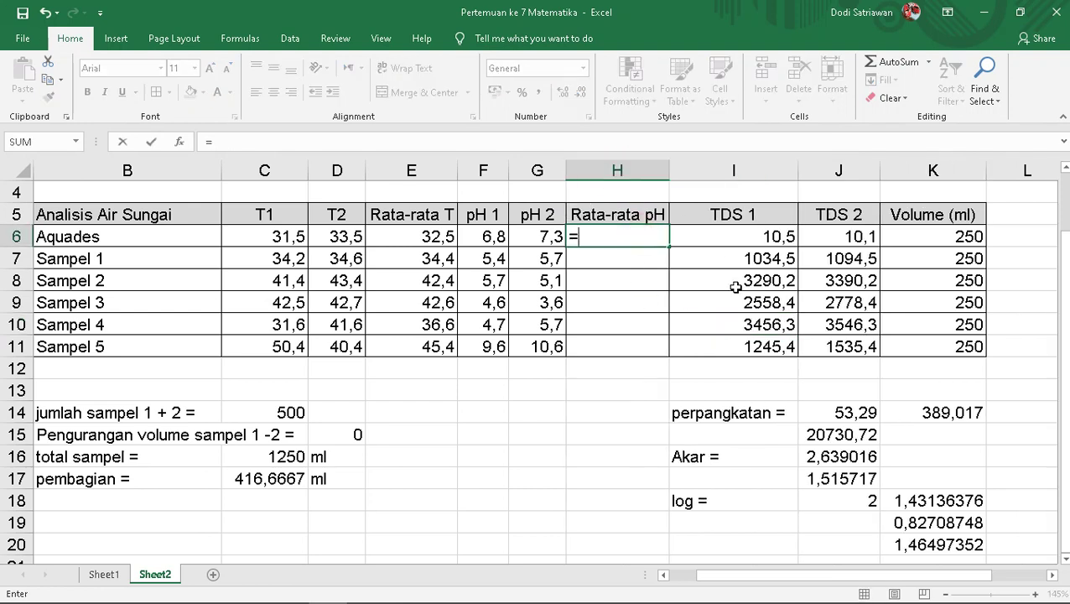
type("avera")
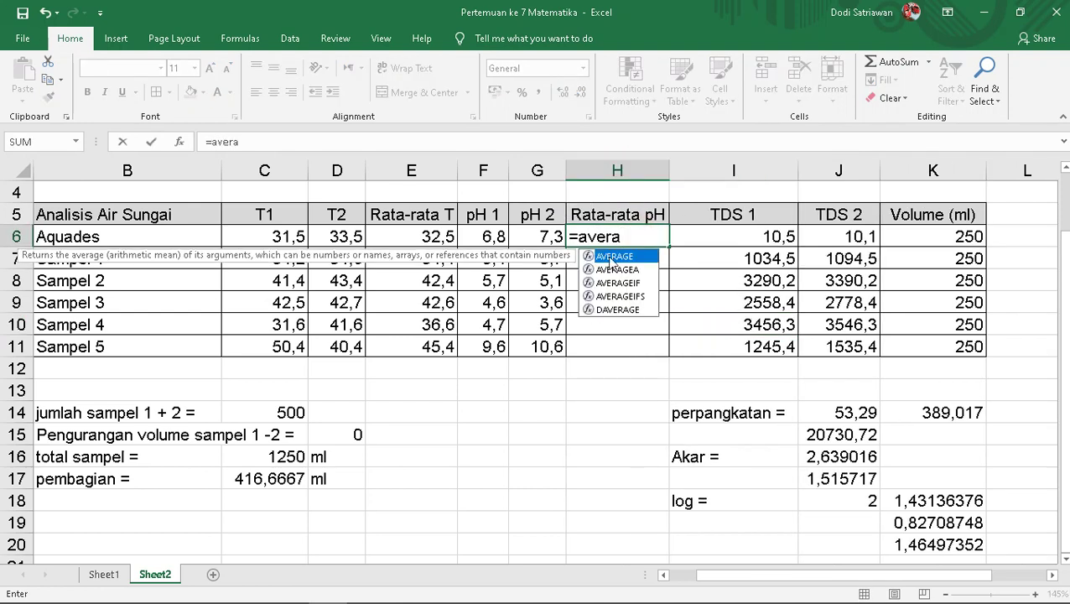
double_click(608, 257)
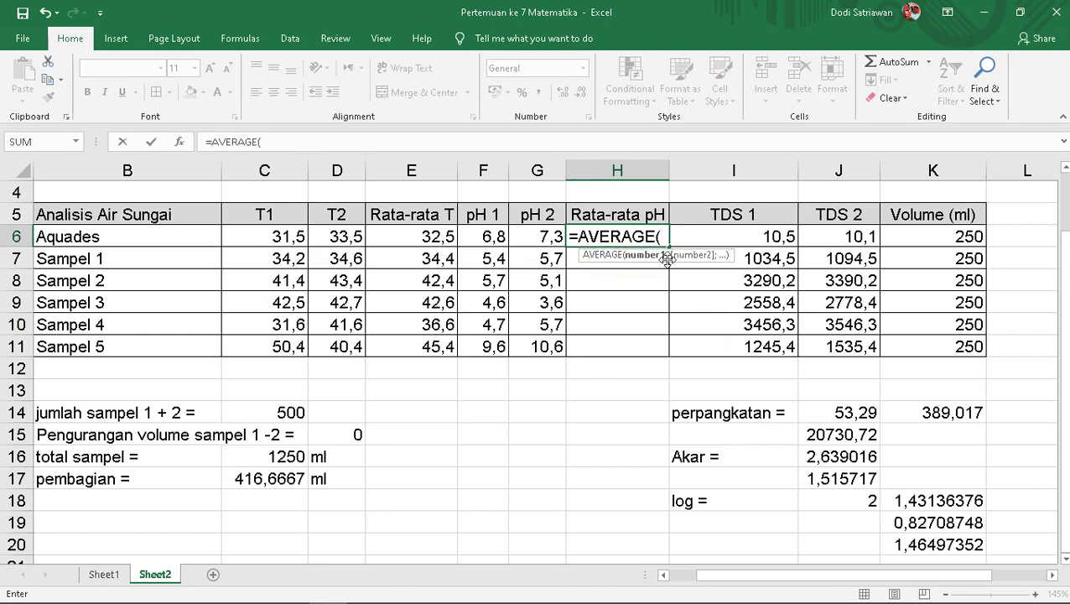
left_click_drag(487, 239, 558, 237)
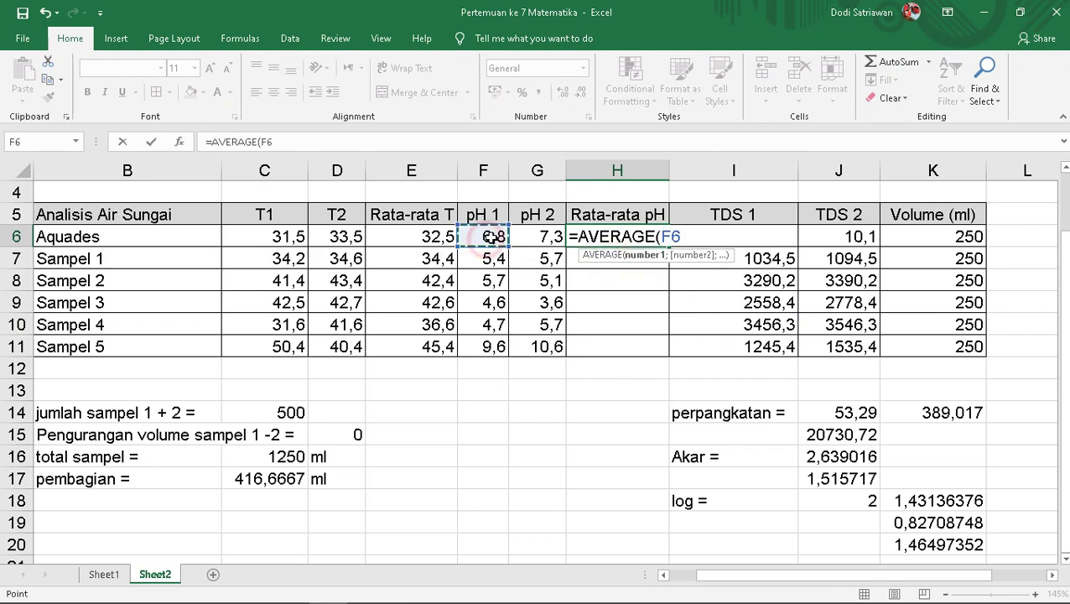
type(")")
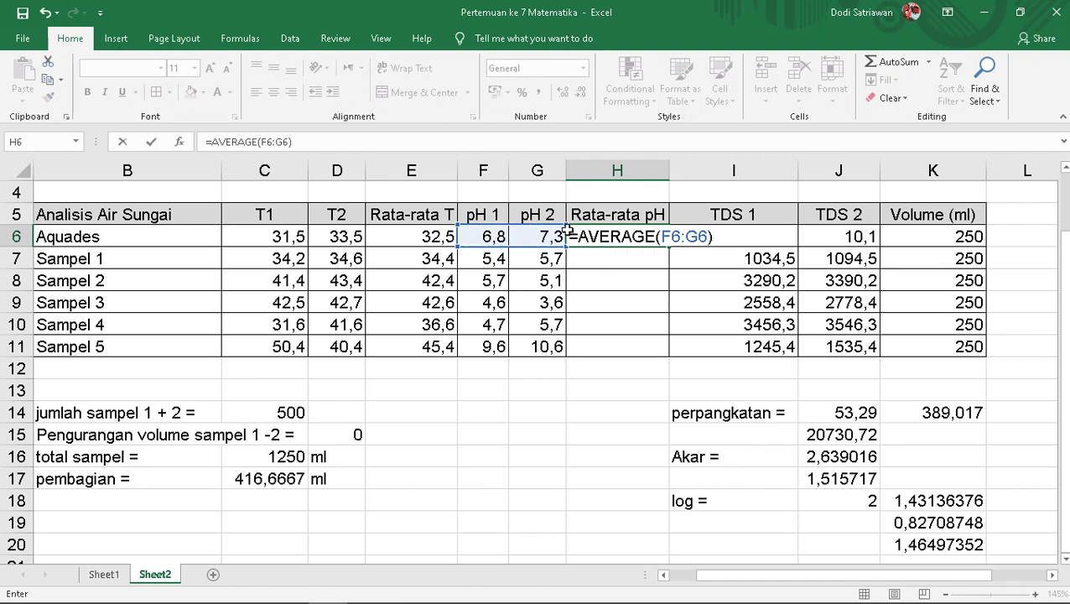
key("Return")
Fill the pH average down to H11 and narrow the TDS 1 column
left_click(631, 239)
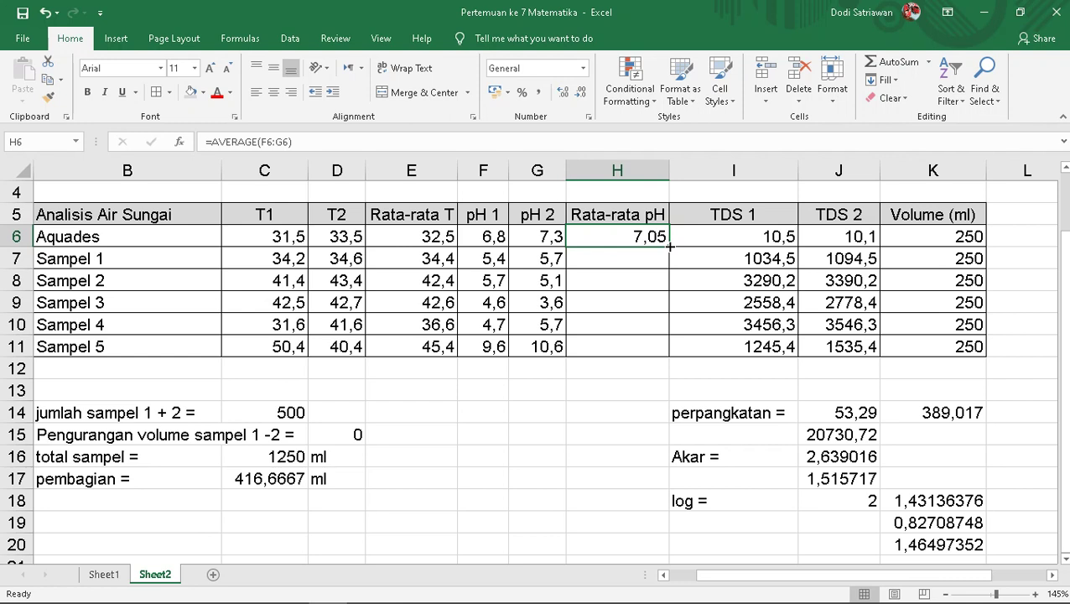
left_click_drag(670, 246, 669, 358)
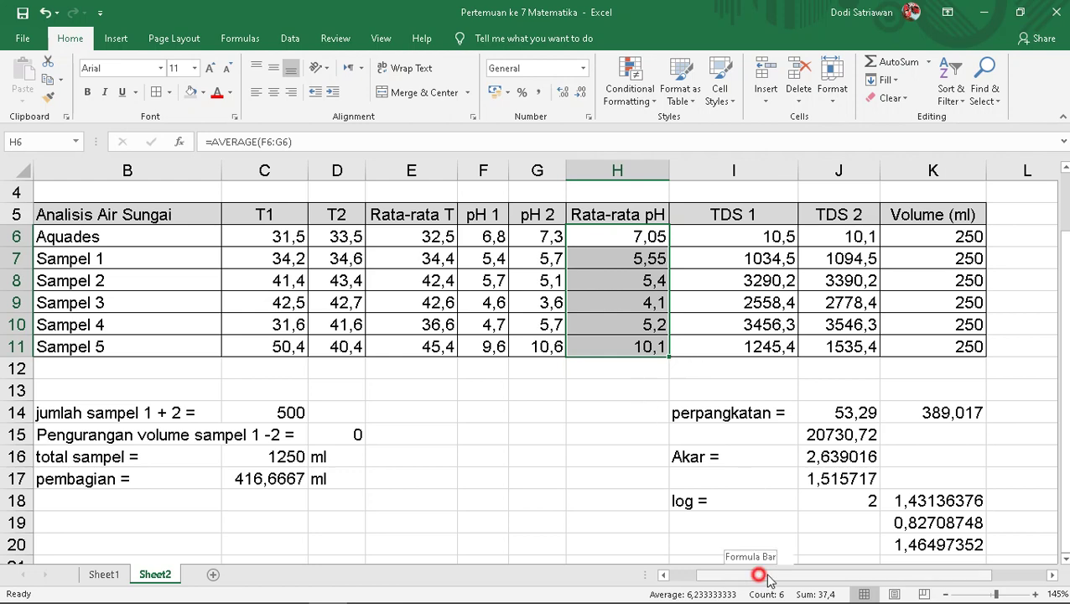
mouse_move(759, 576)
left_mouse_down()
mouse_move(808, 578)
mouse_move(796, 579)
left_mouse_up()
mouse_move(606, 170)
left_mouse_down()
mouse_move(662, 170)
mouse_move(605, 171)
left_mouse_up()
double_click(523, 163)
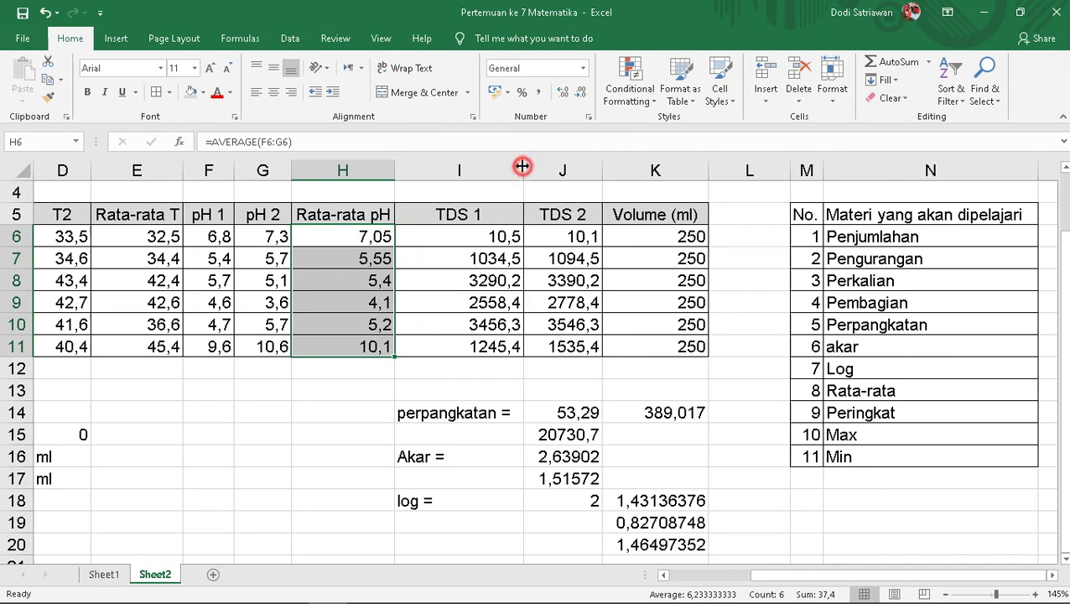
left_click_drag(518, 170, 457, 171)
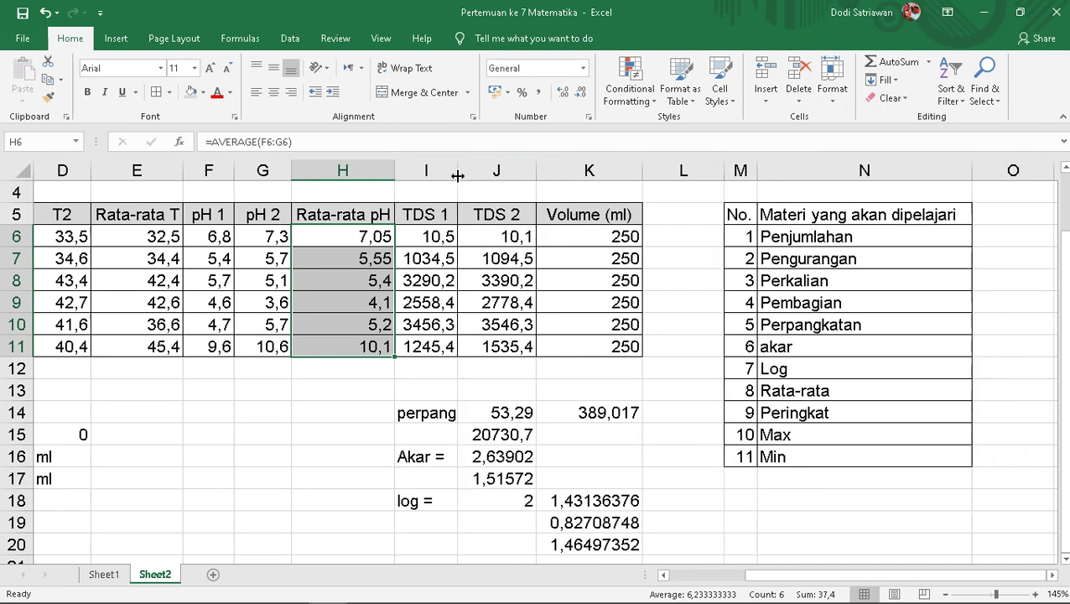
Insert a new column K before Volume headed 'Rata-rata TDS', widened to fit
left_click(594, 172)
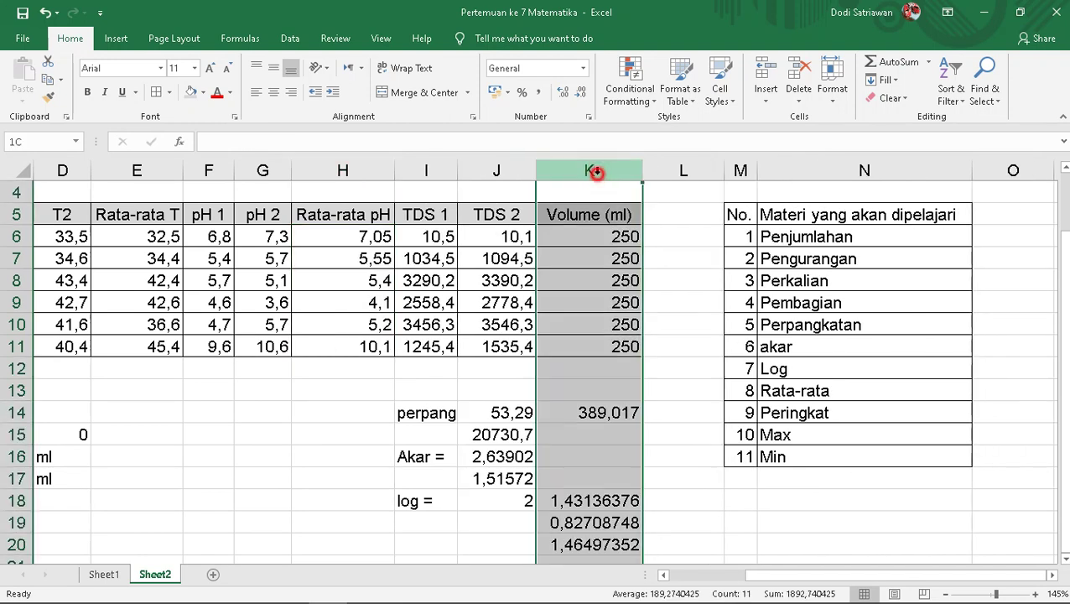
right_click(599, 175)
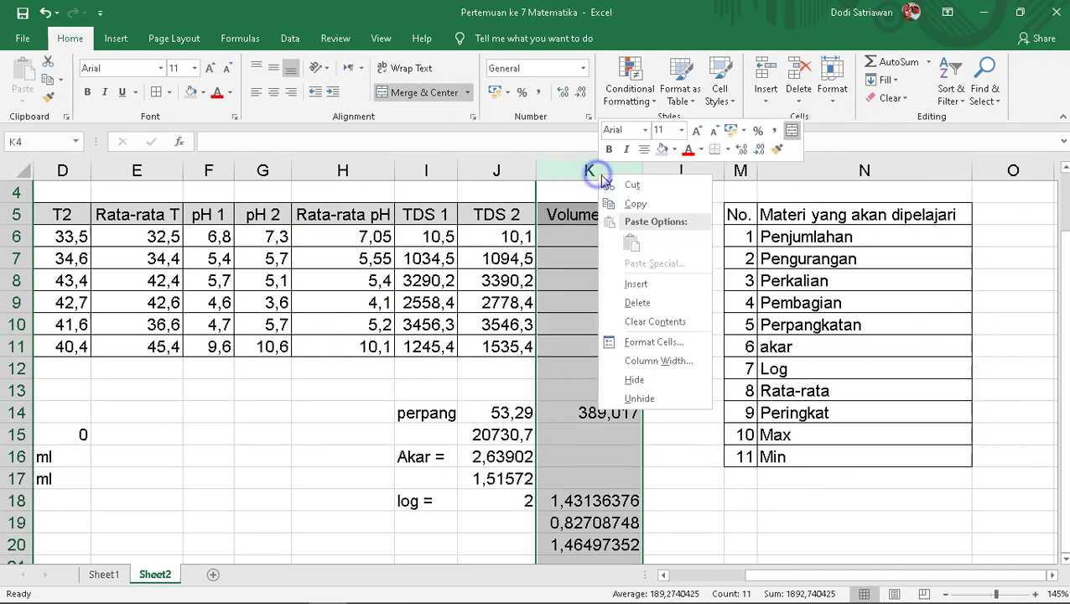
left_click(646, 285)
left_click(579, 213)
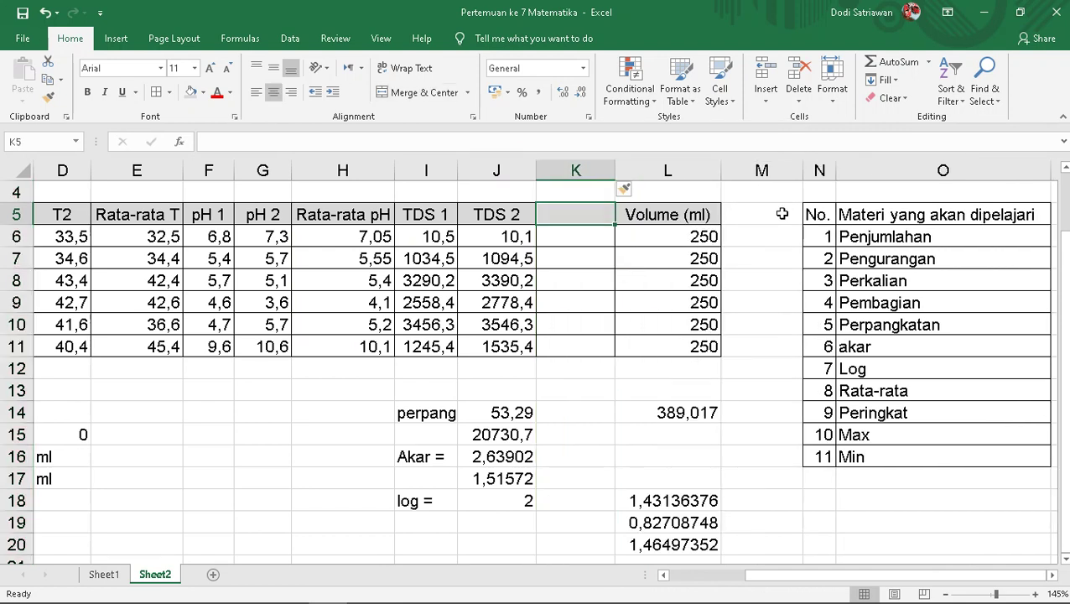
type("Rata")
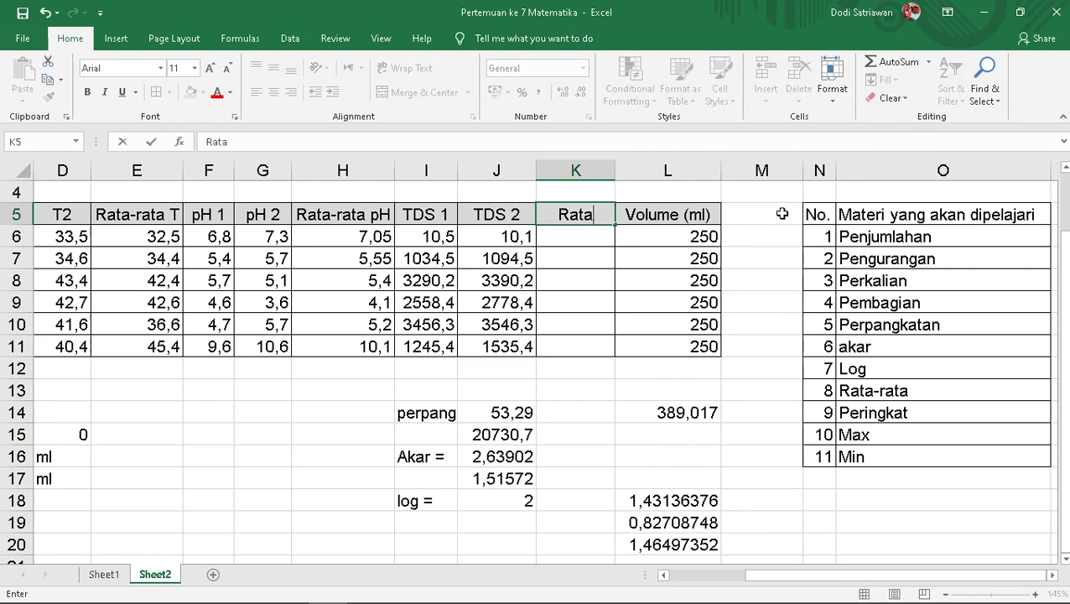
type("-rata")
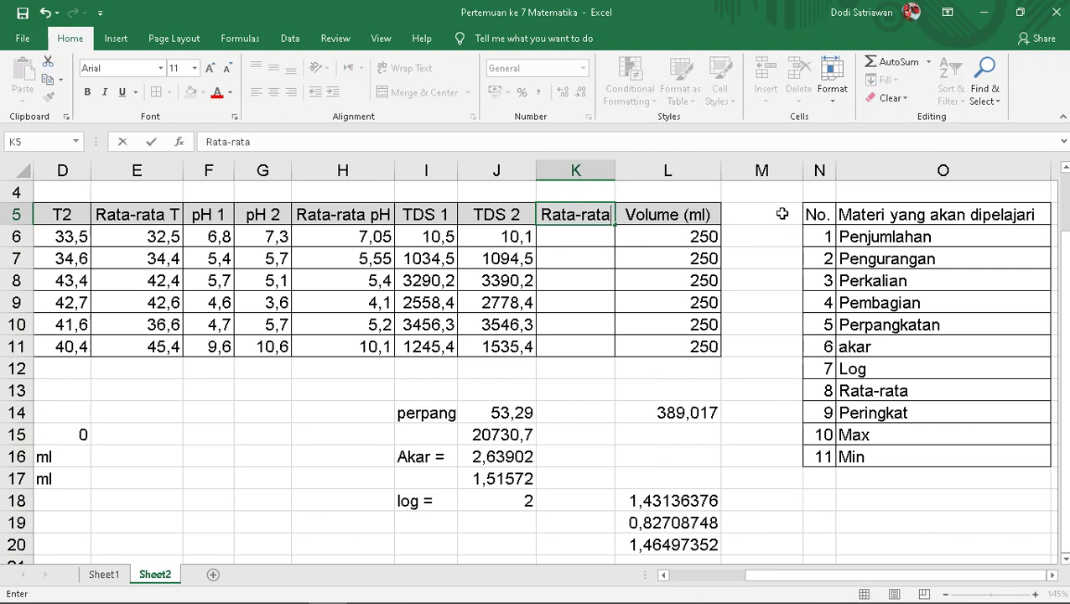
type(" TD")
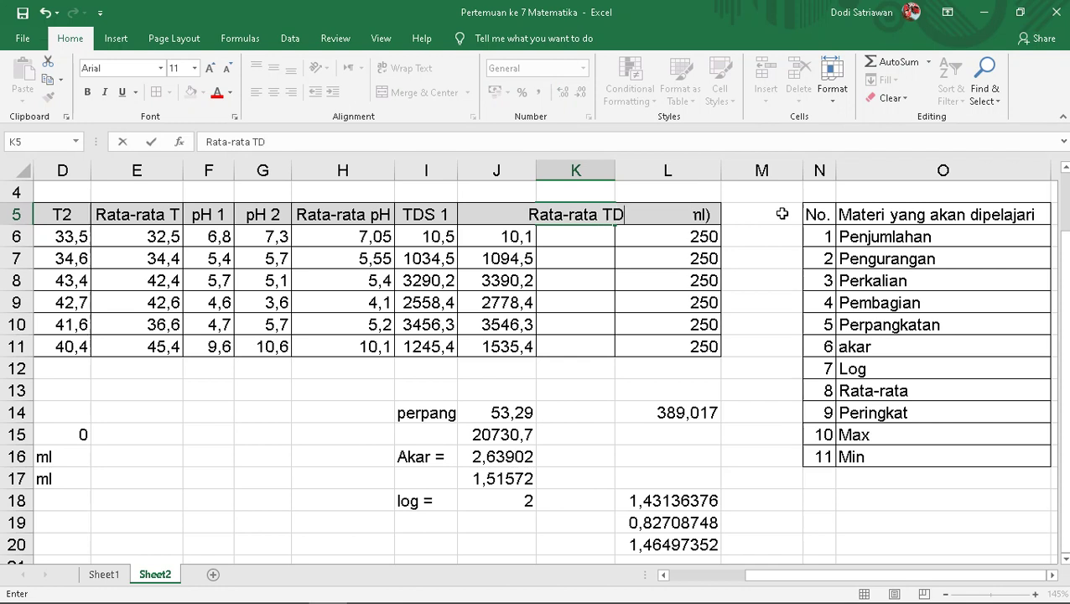
type("S")
left_click(807, 306)
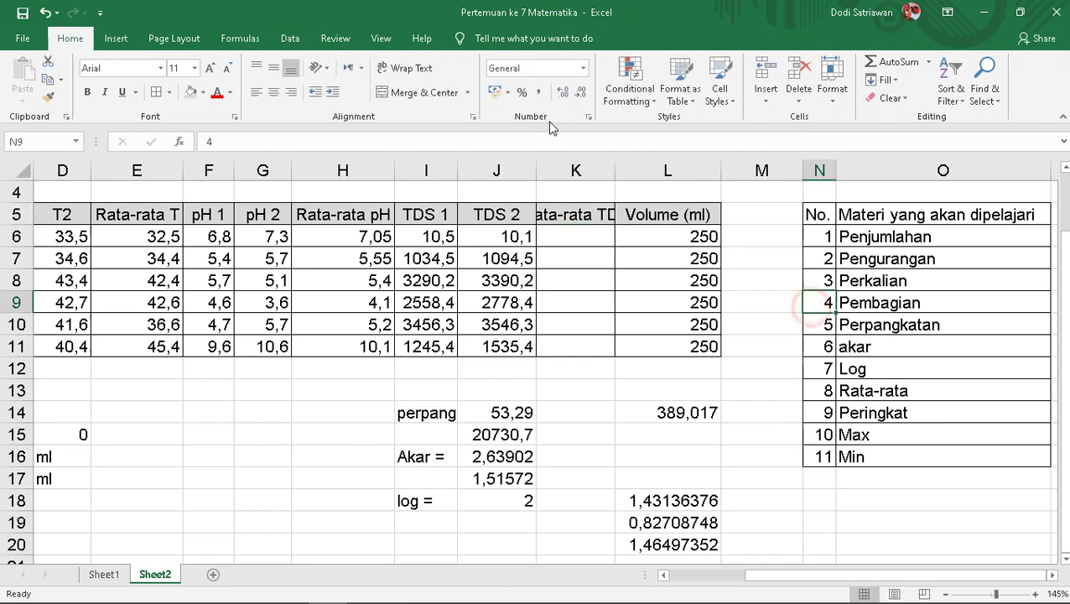
double_click(616, 171)
Enter =AVERAGE(I6:J6) in K6 to average Aquades' TDS 1 and TDS 2
left_click(621, 236)
type("=")
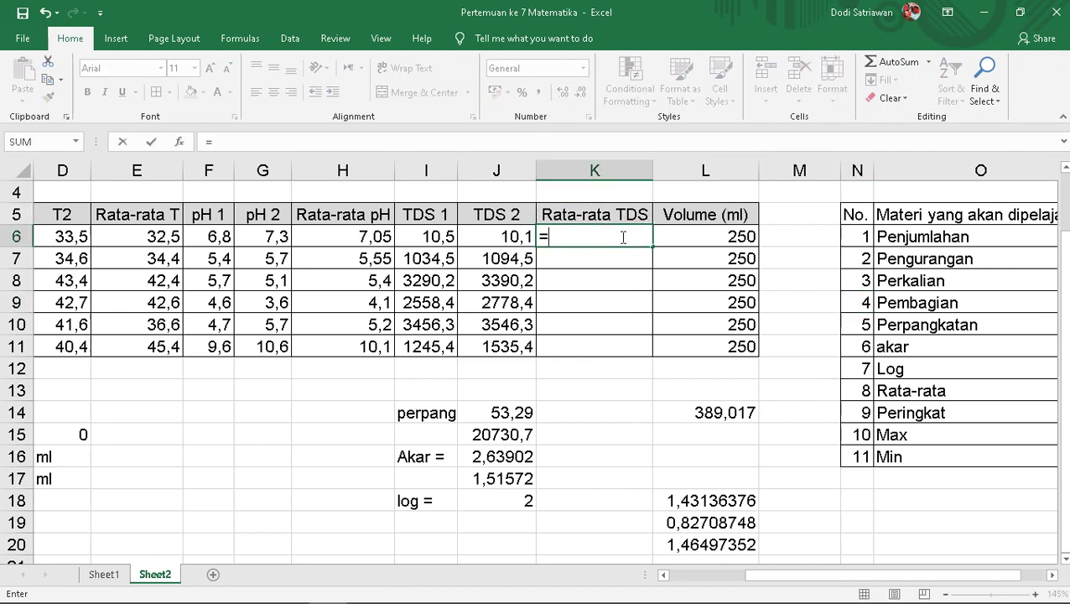
type("avera")
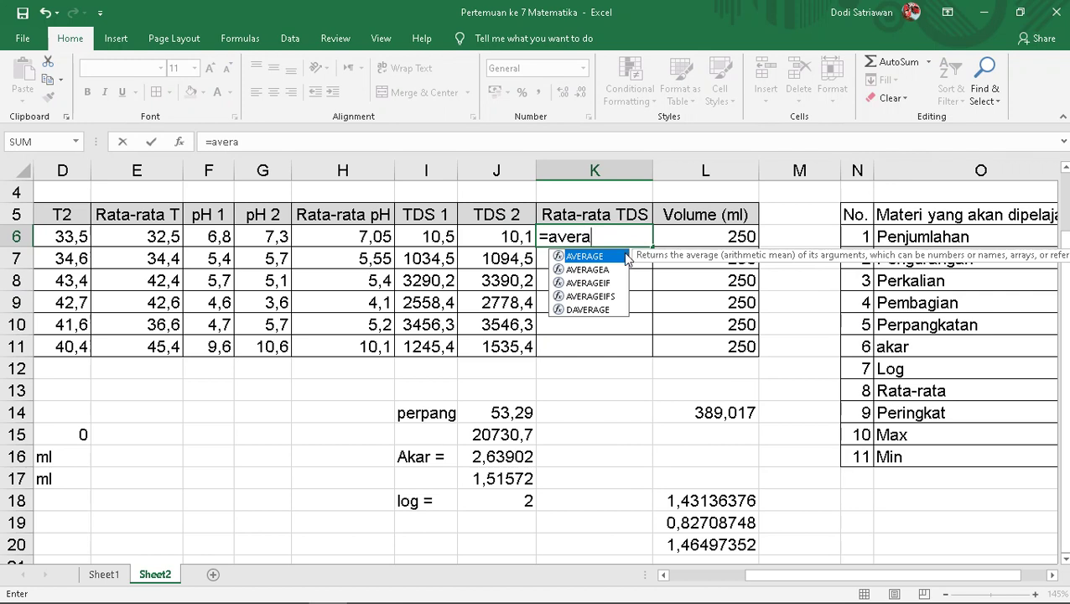
double_click(614, 257)
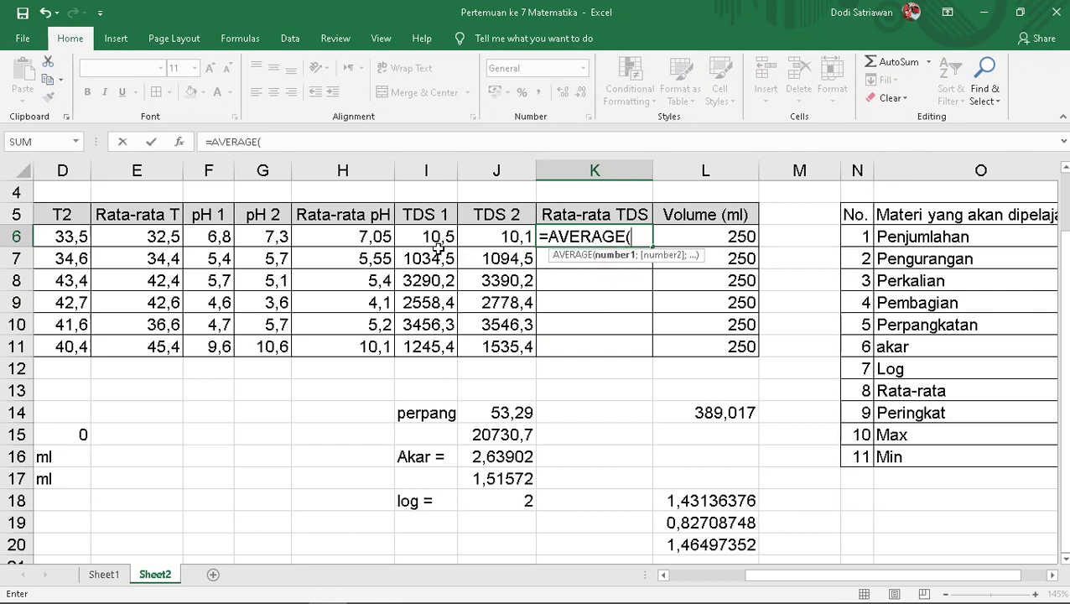
left_click_drag(423, 237, 509, 237)
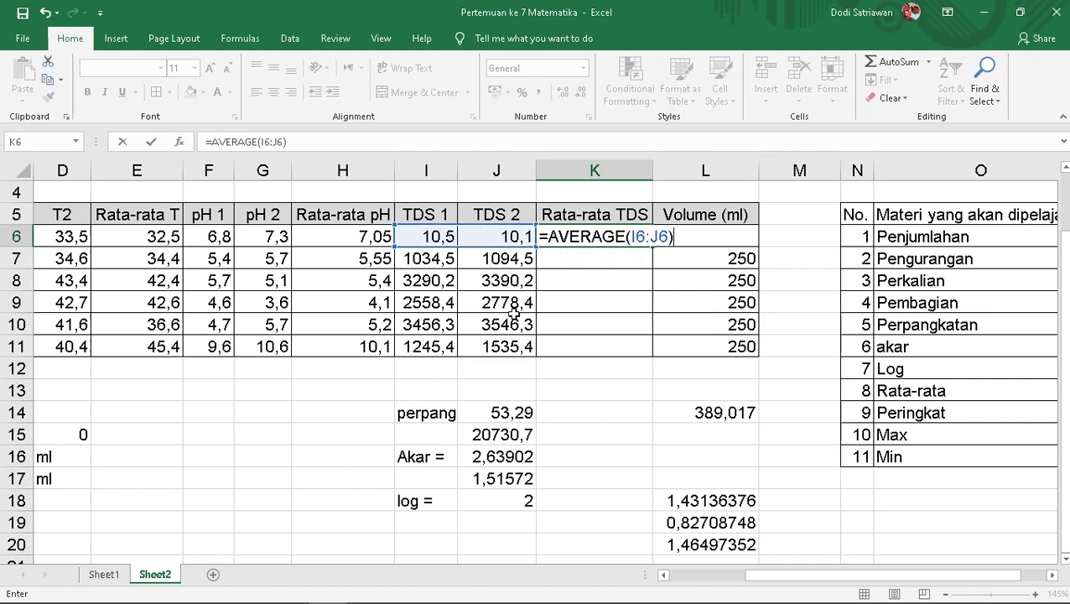
key("Return")
Fill the TDS average down through K11 for all samples
left_click(619, 236)
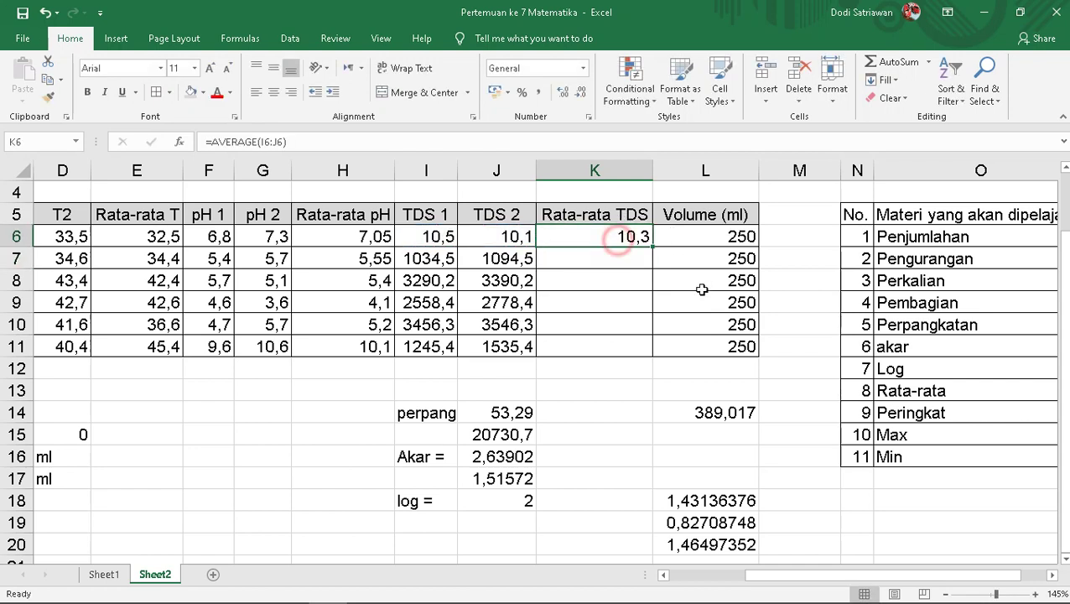
left_click_drag(653, 247, 651, 353)
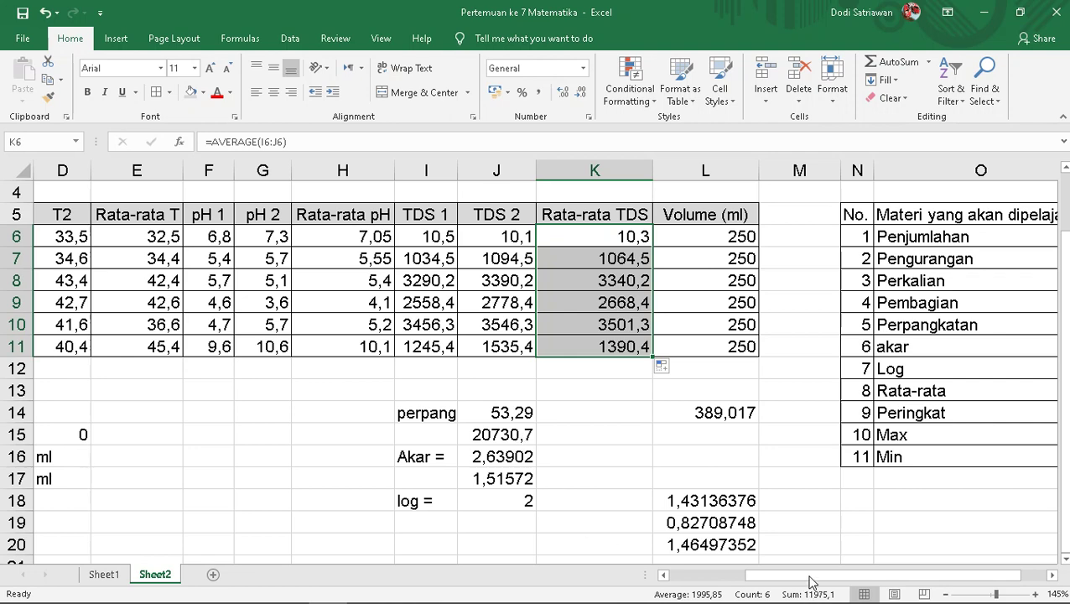
mouse_move(811, 580)
left_mouse_down()
mouse_move(757, 587)
mouse_move(795, 590)
mouse_move(792, 581)
left_mouse_up()
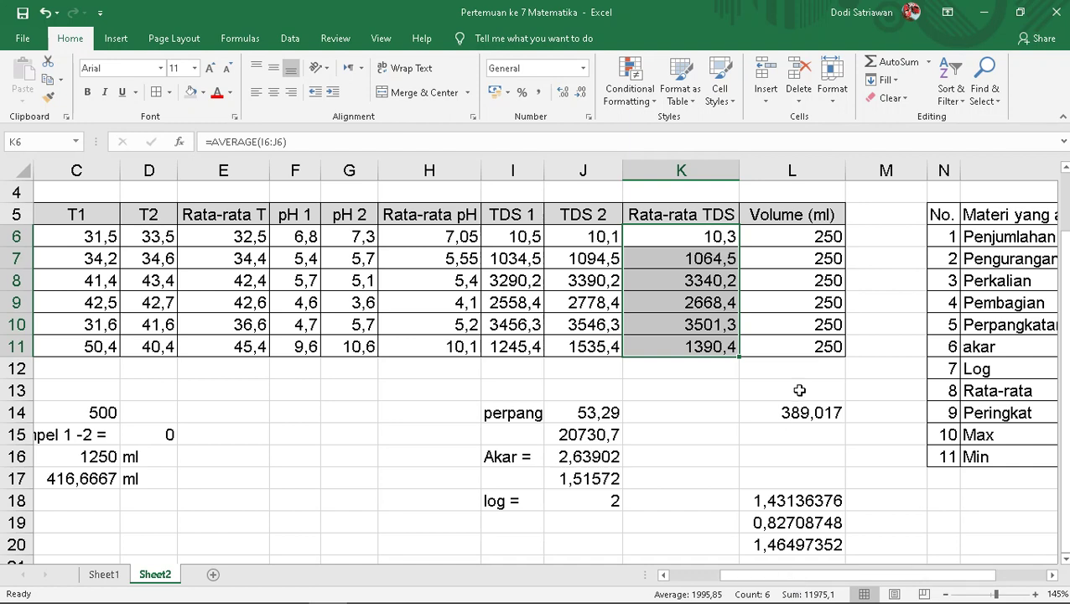
left_click(823, 367)
left_click(721, 366)
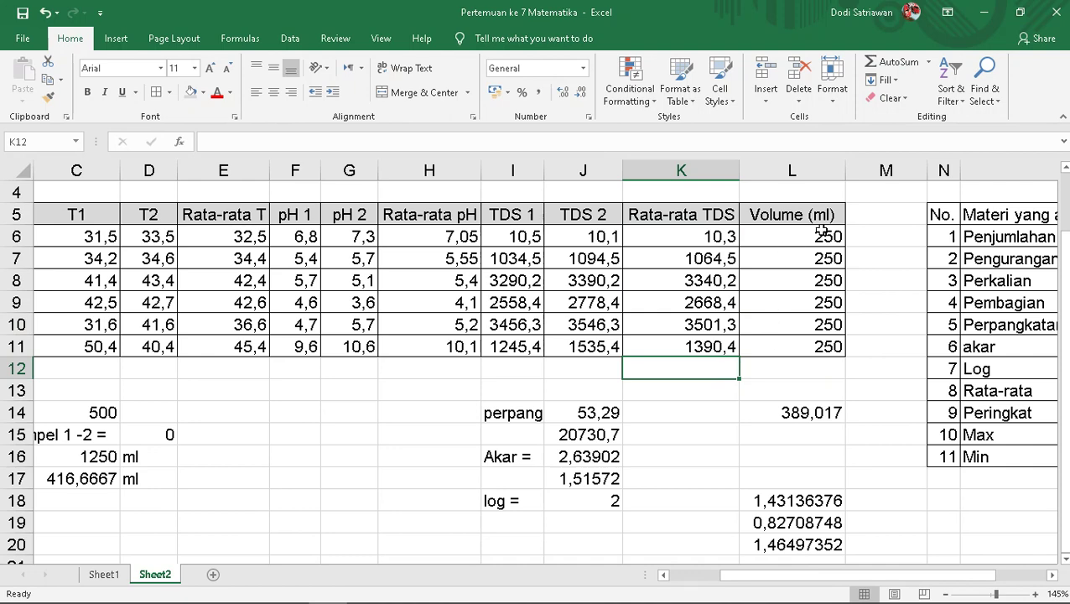
left_click_drag(725, 576, 698, 575)
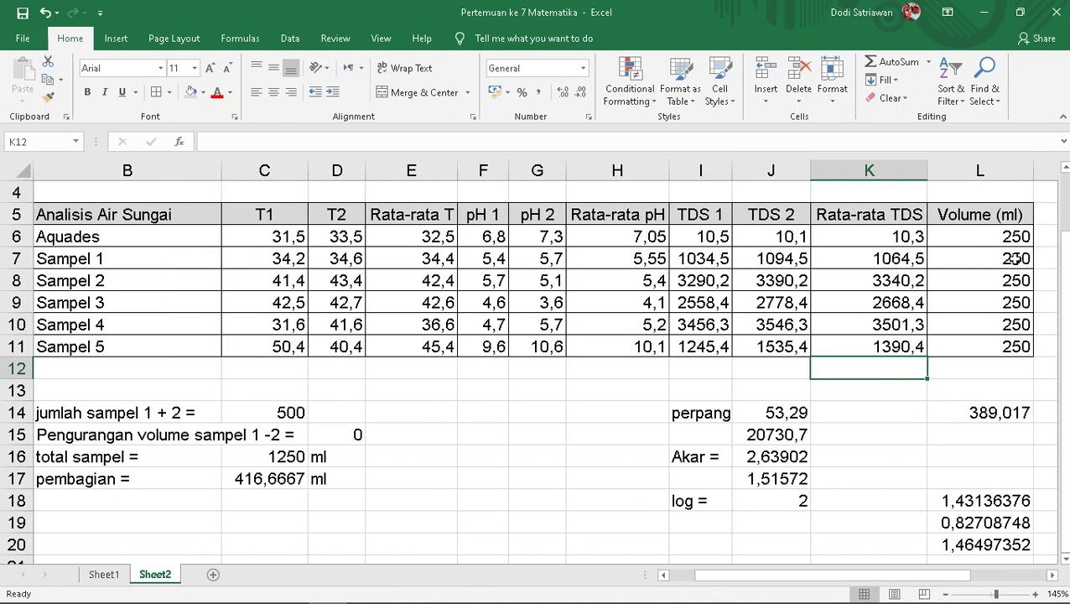
left_click(1011, 258)
left_click_drag(920, 578, 945, 578)
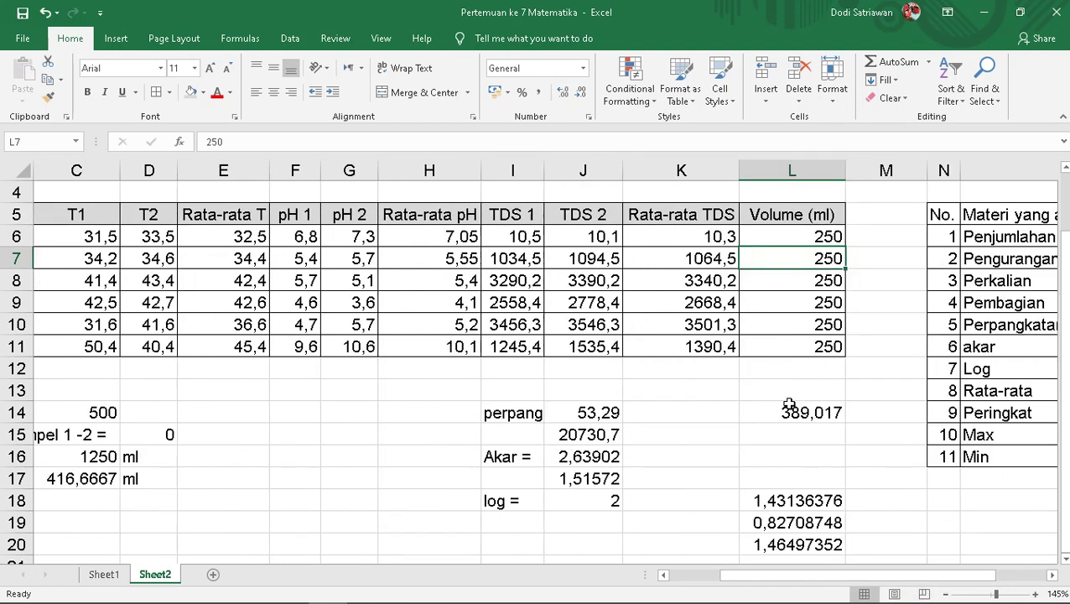
left_click(704, 366)
Type the label 'Jumlah Total sampel' into K12
type("J")
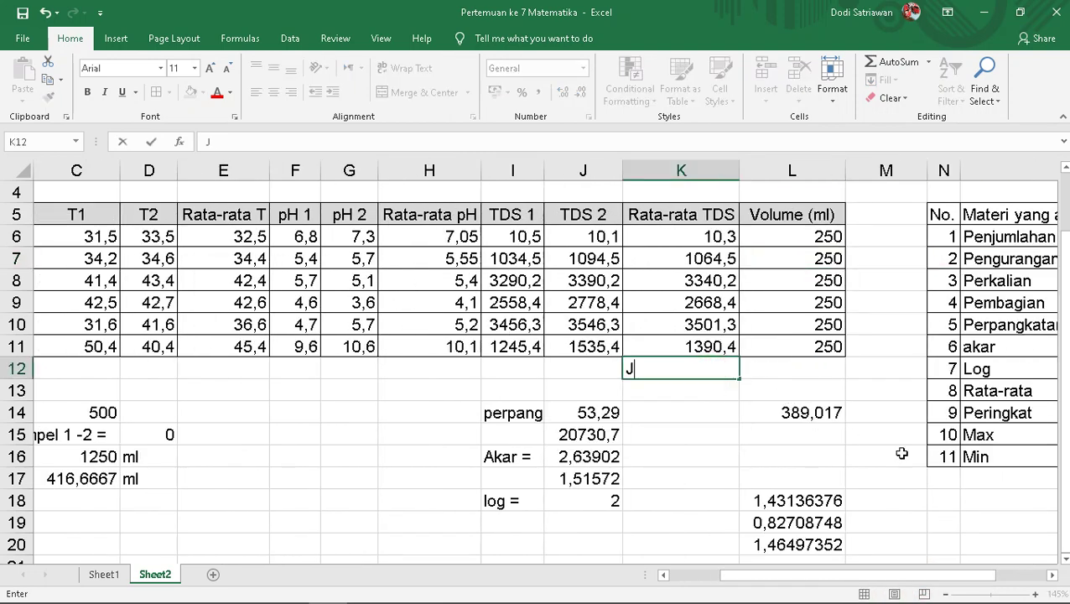
type("umlah")
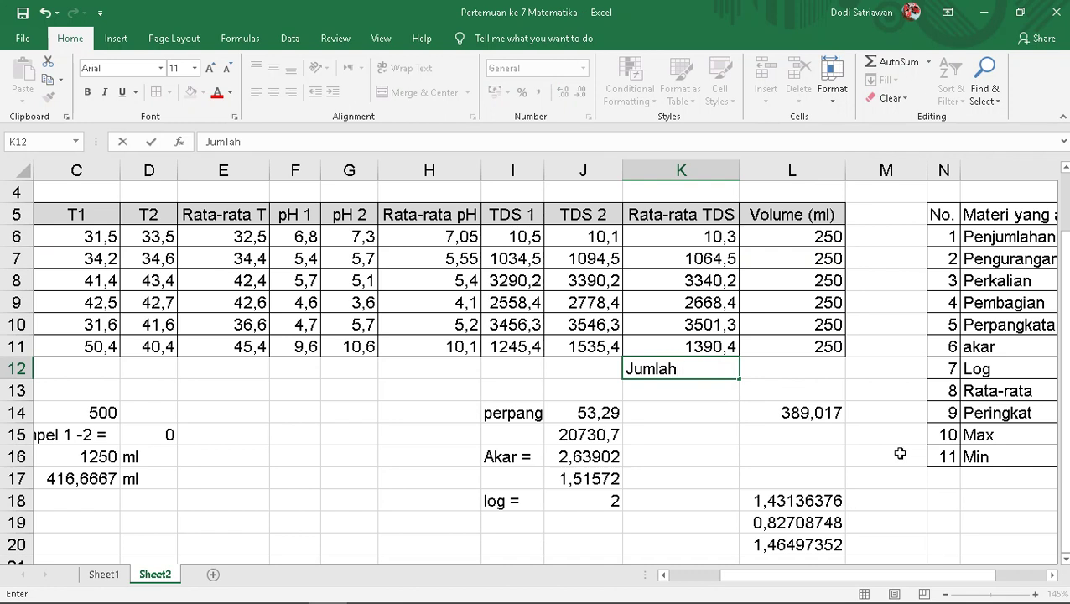
left_click(755, 391)
left_click(697, 367)
left_click(697, 368)
type("Total s")
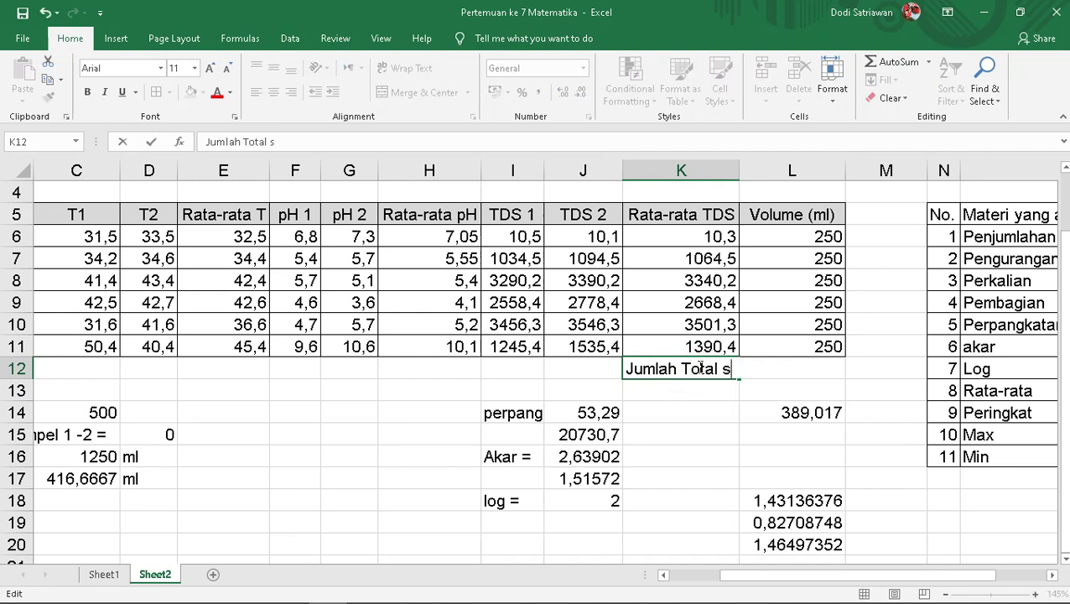
type("ampel")
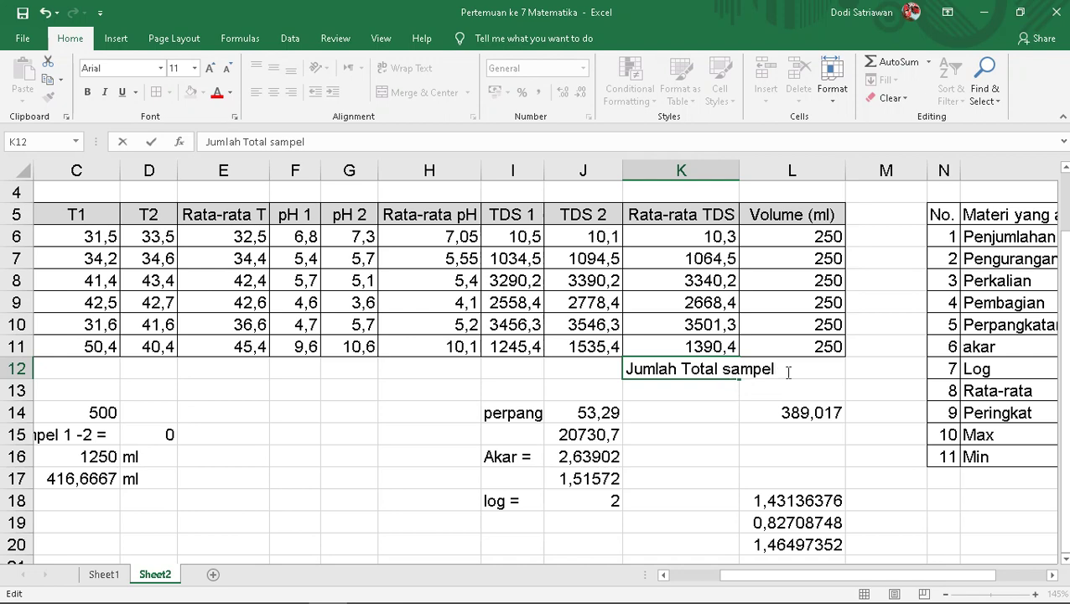
left_click(833, 391)
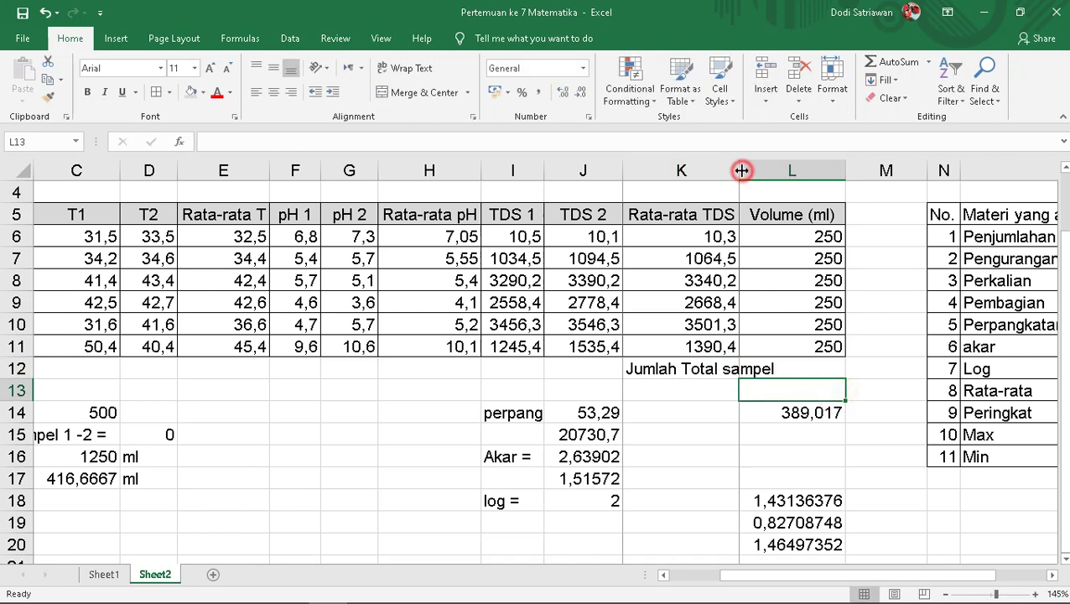
Append ' =' to the K12 label and begin a formula in L12
left_click_drag(890, 577, 919, 579)
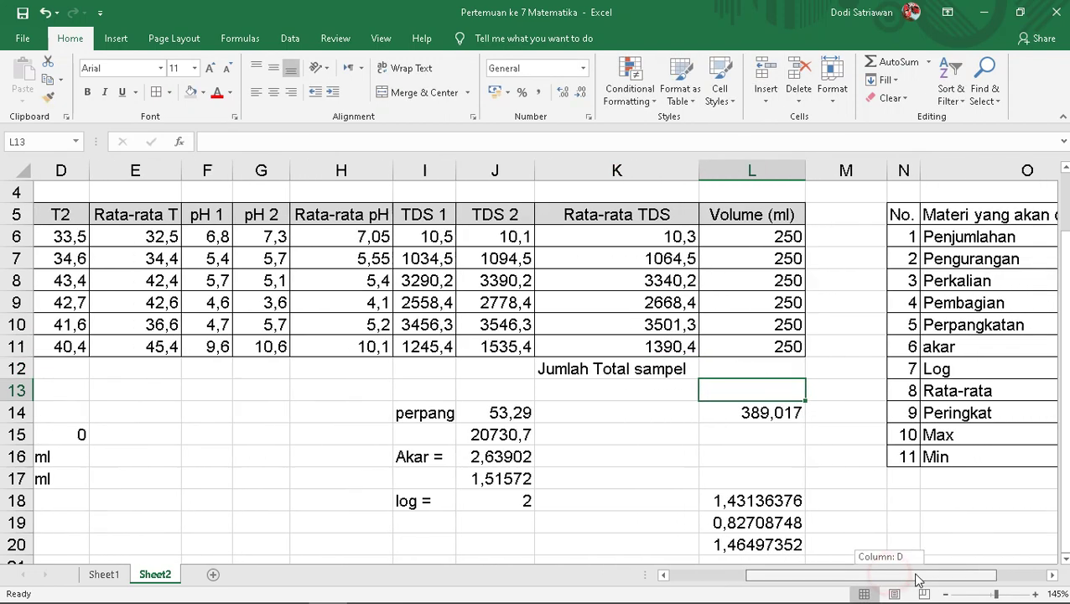
left_click(767, 369)
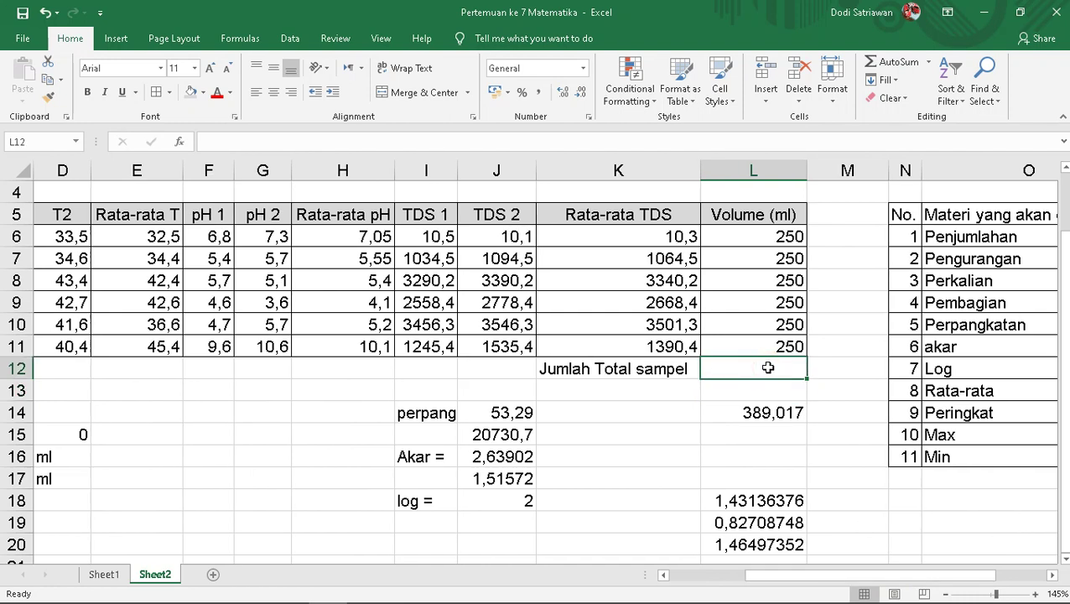
left_click(673, 377)
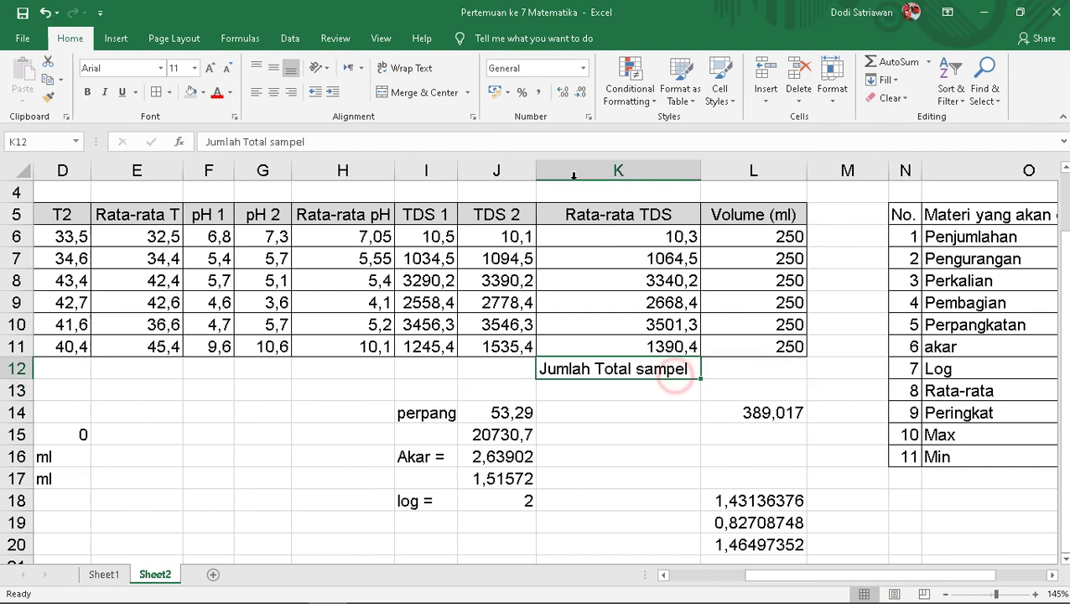
left_click(508, 144)
type("=")
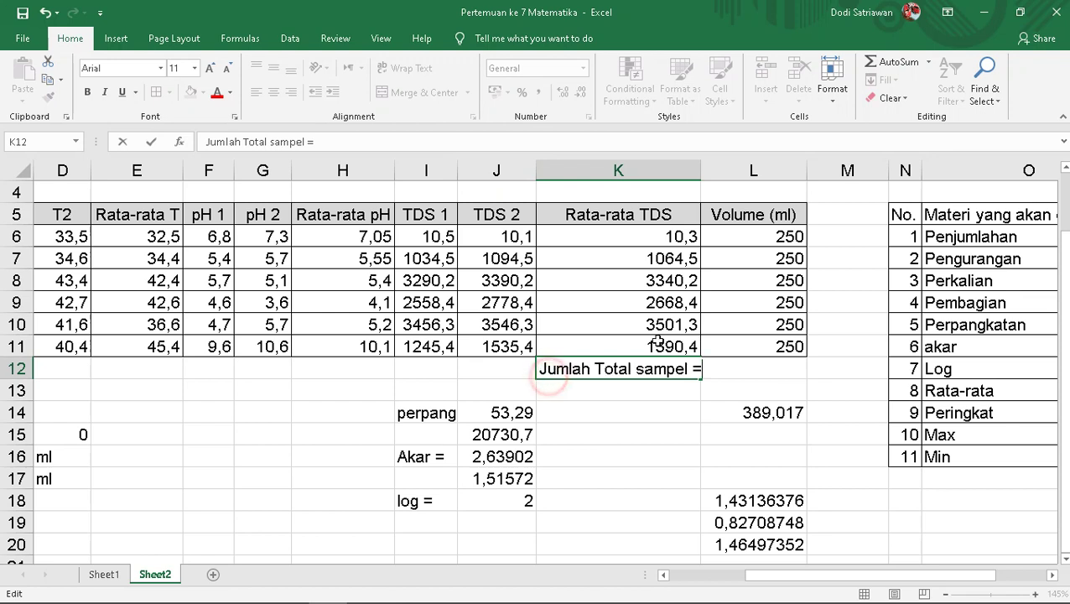
left_click(757, 367)
type("=")
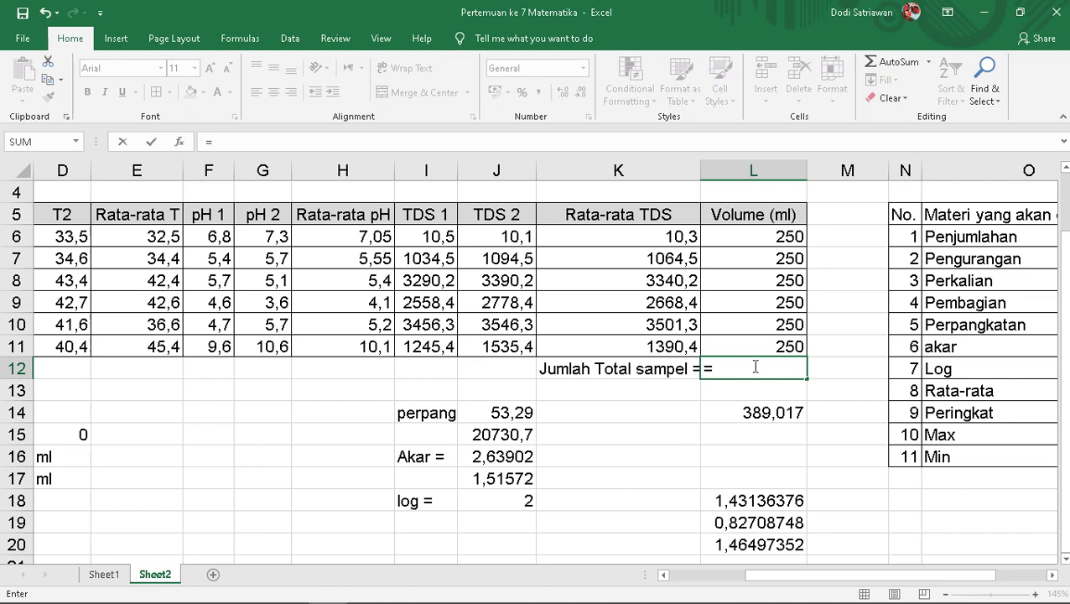
Build =L7+L8+L9+L10+L11 in L12, totalling the sample volumes to 1250
left_click(779, 259)
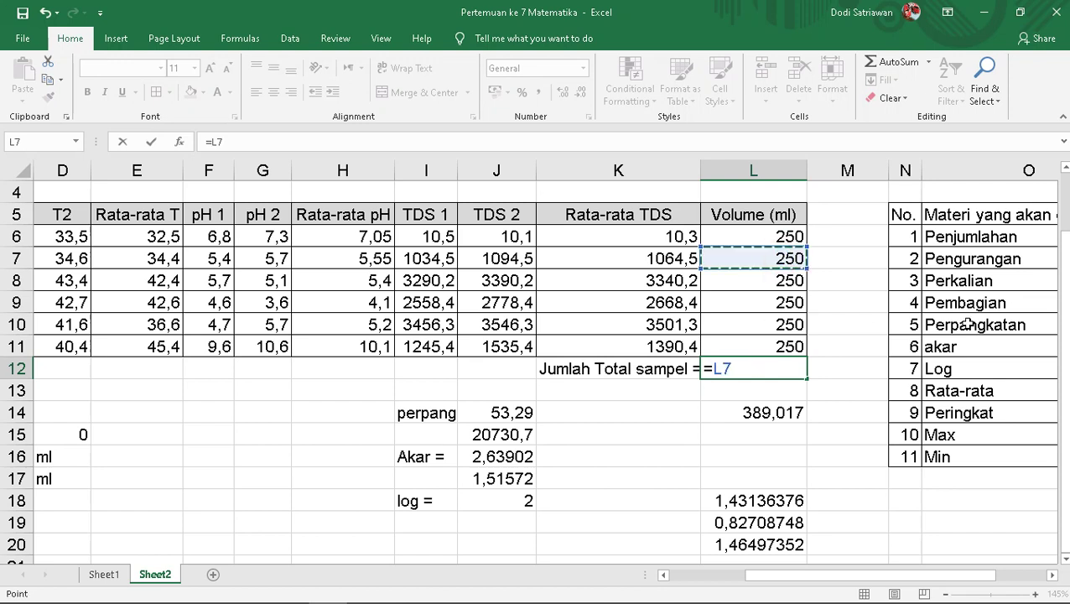
type("+")
left_click(787, 281)
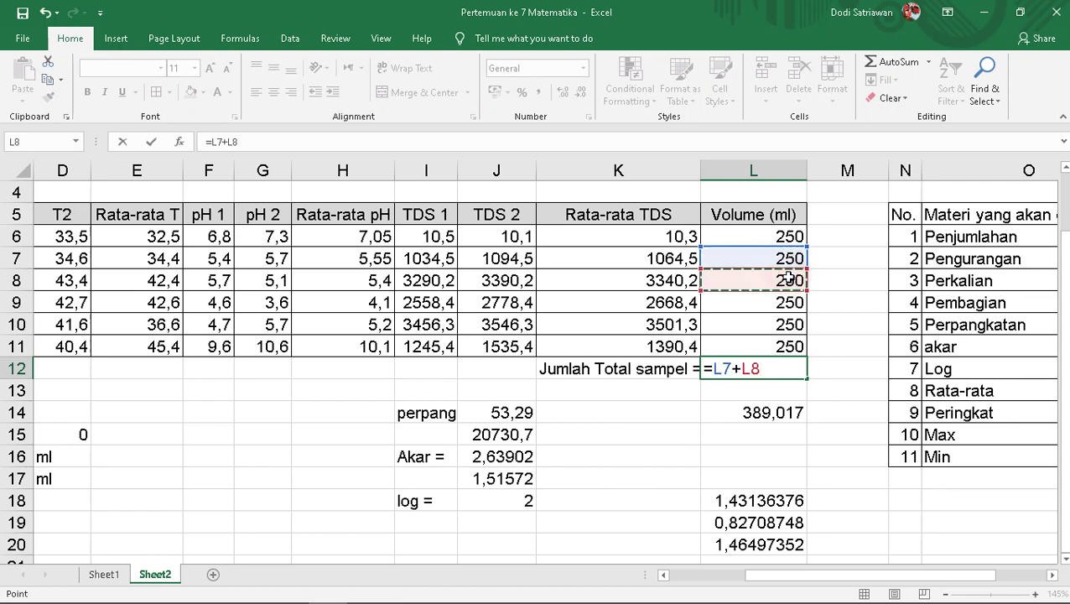
type("+")
left_click(785, 302)
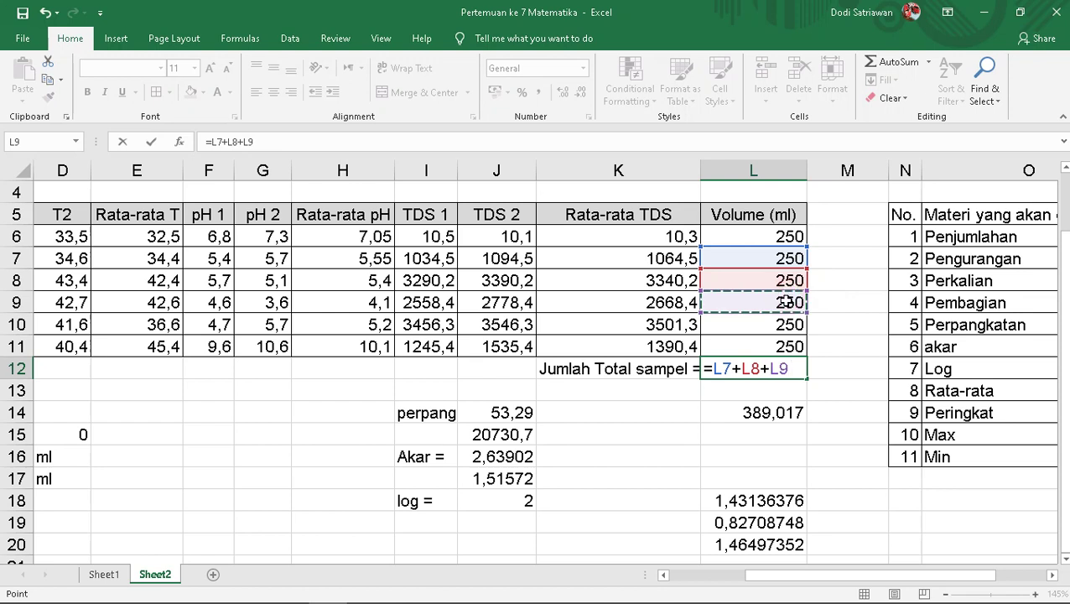
type("+")
left_click(771, 323)
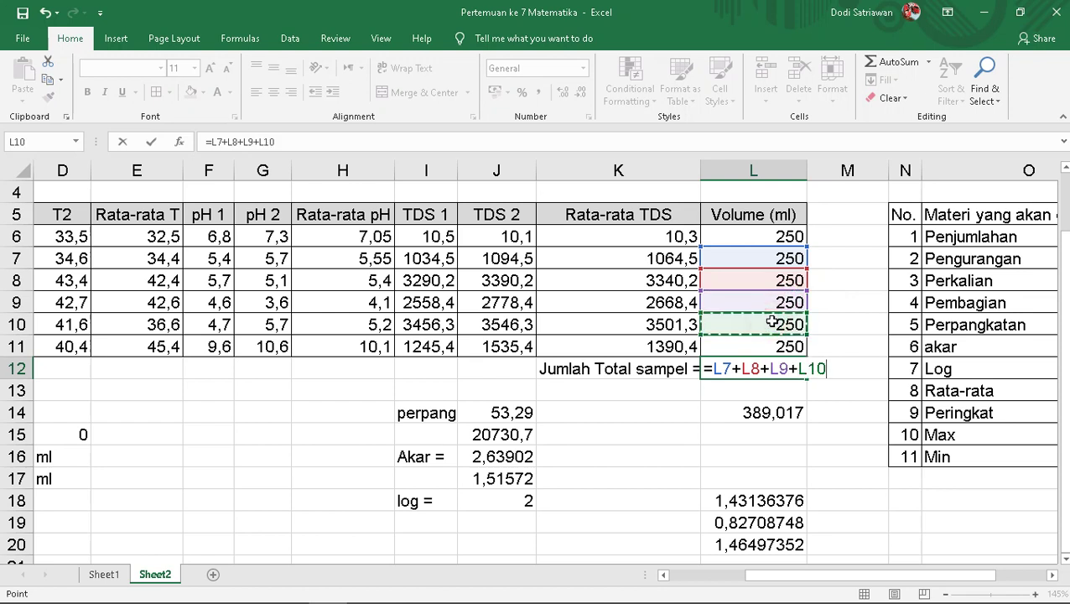
type("+")
left_click(730, 343)
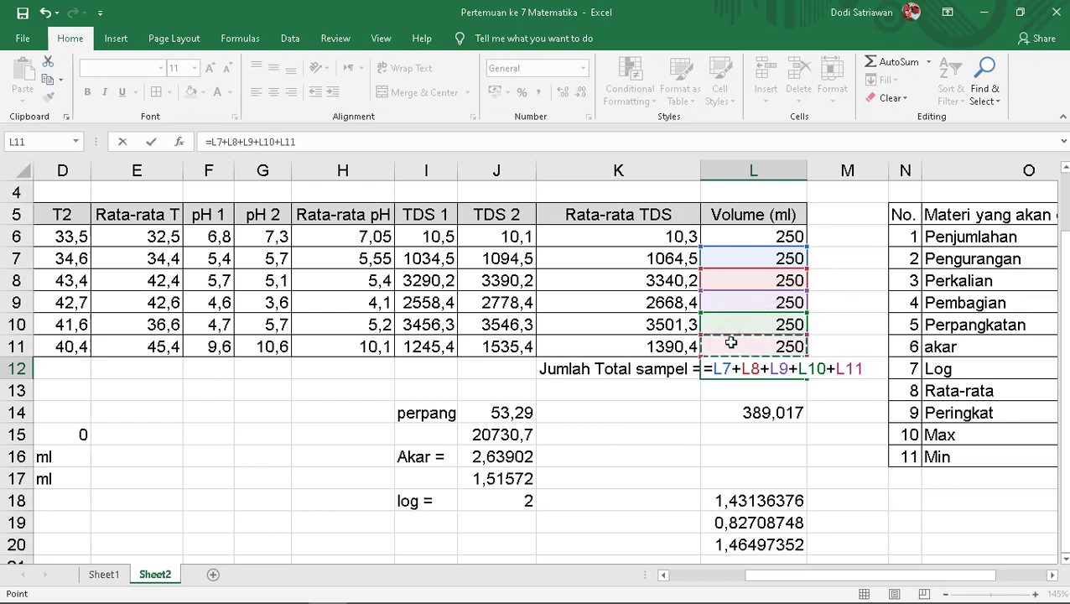
key("Return")
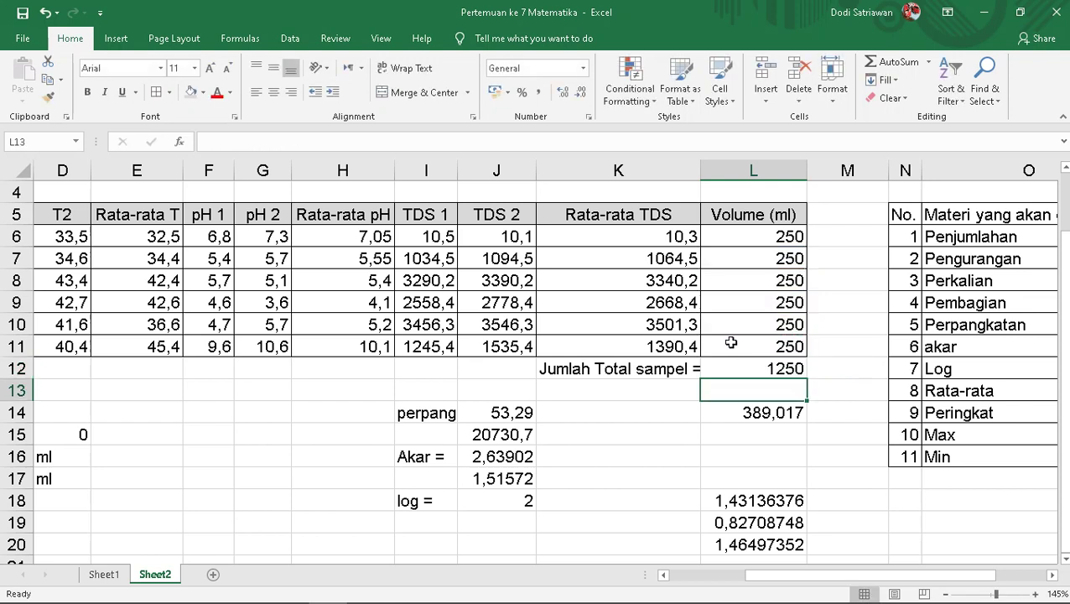
left_click(746, 366)
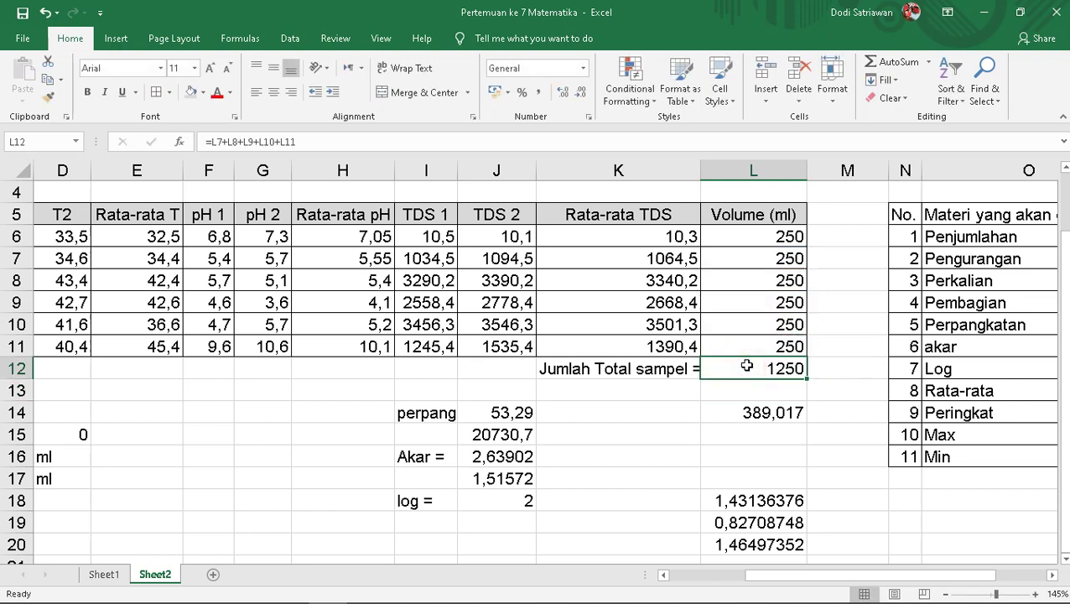
Rewrite L12 as =SUM(L7:L11), still totalling 1250
double_click(746, 366)
type("=")
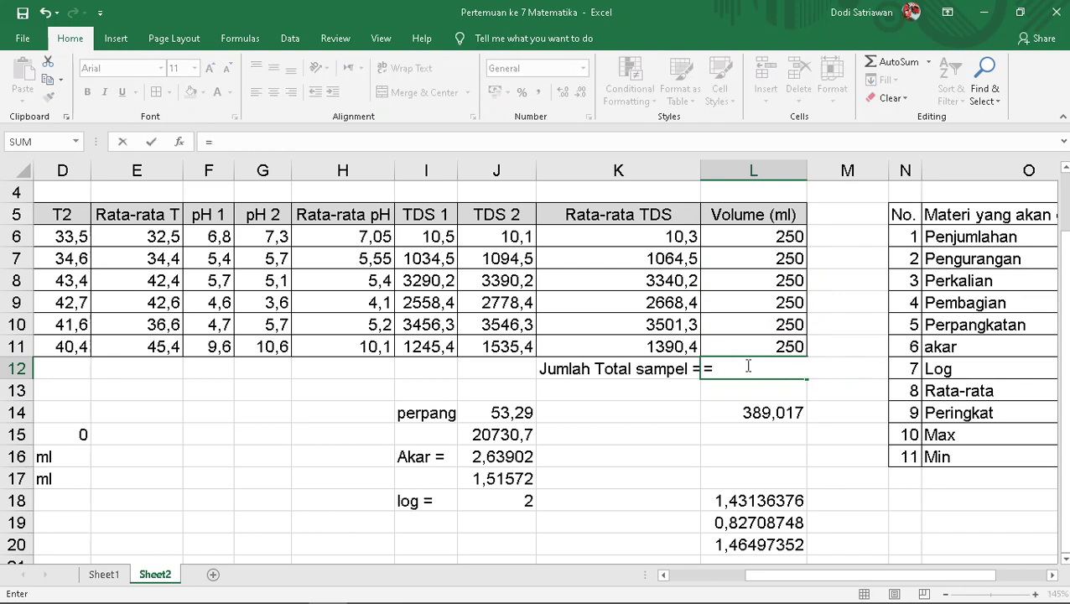
type("sum")
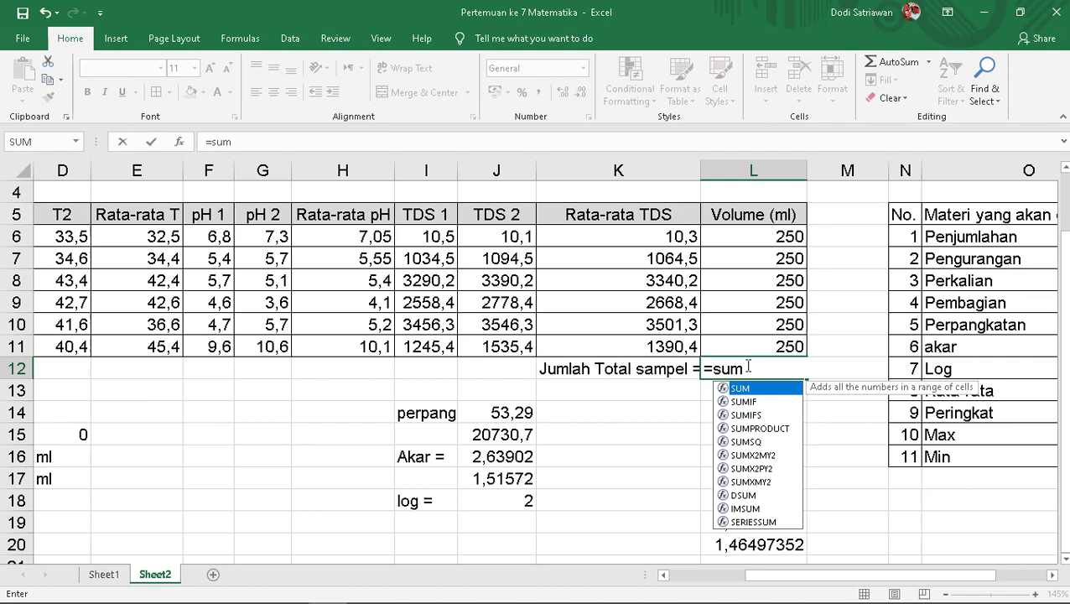
type("(")
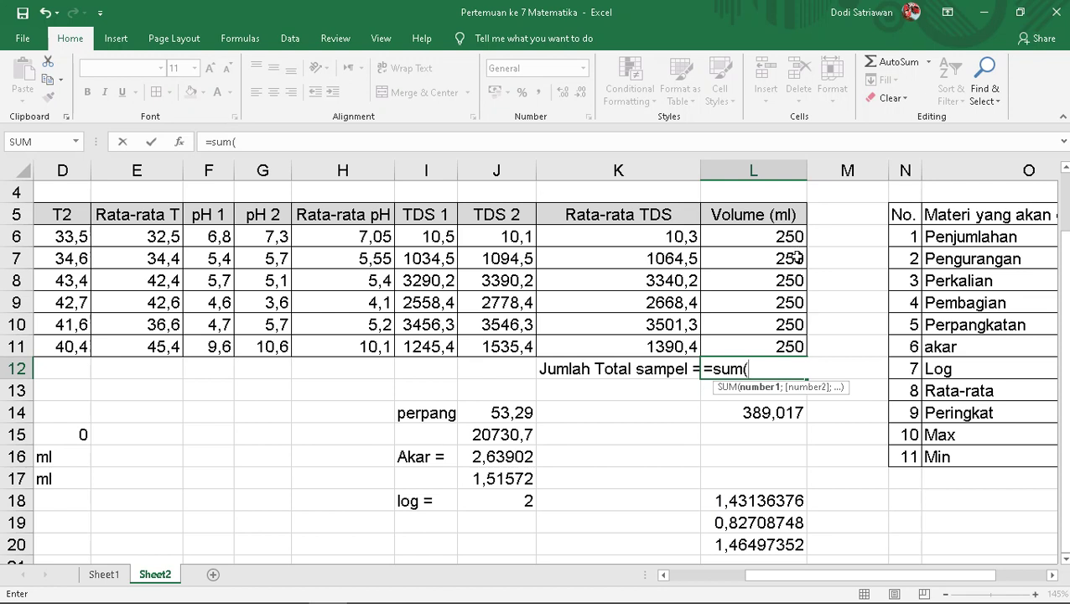
left_click_drag(797, 258, 797, 346)
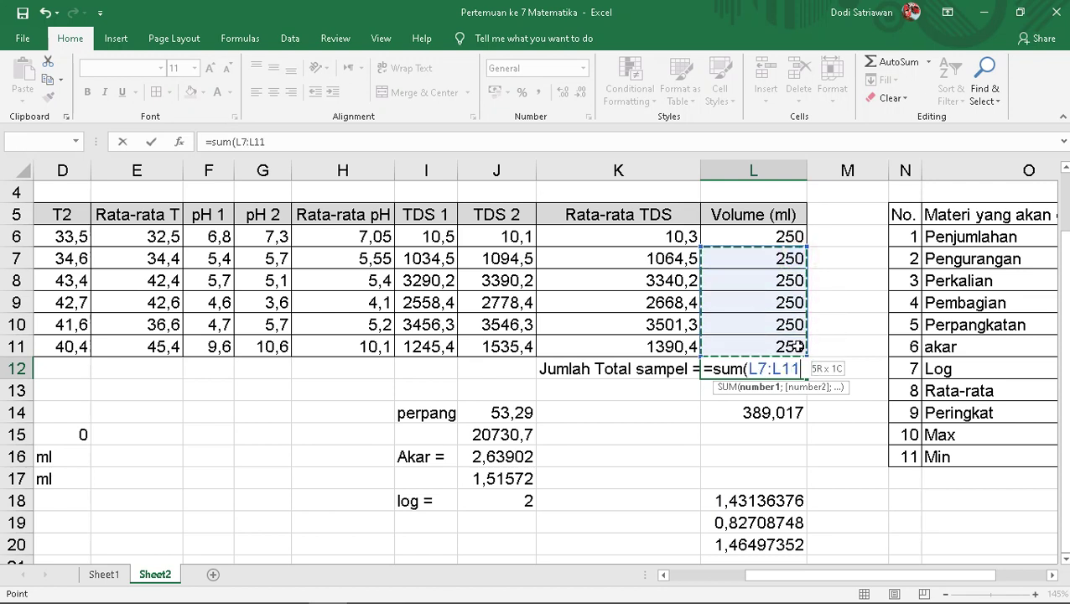
type(")")
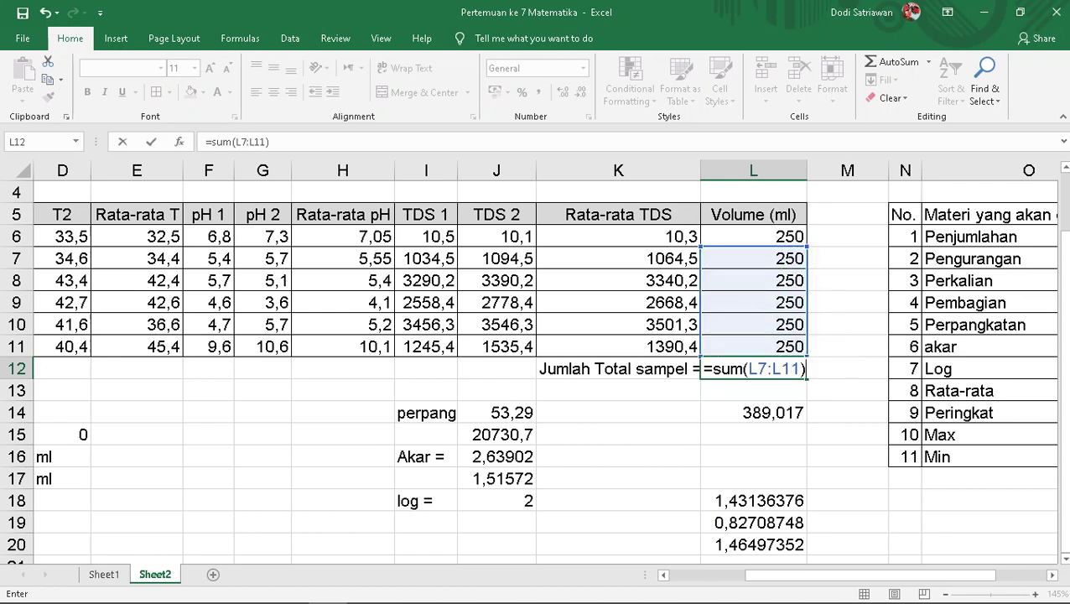
key("Return")
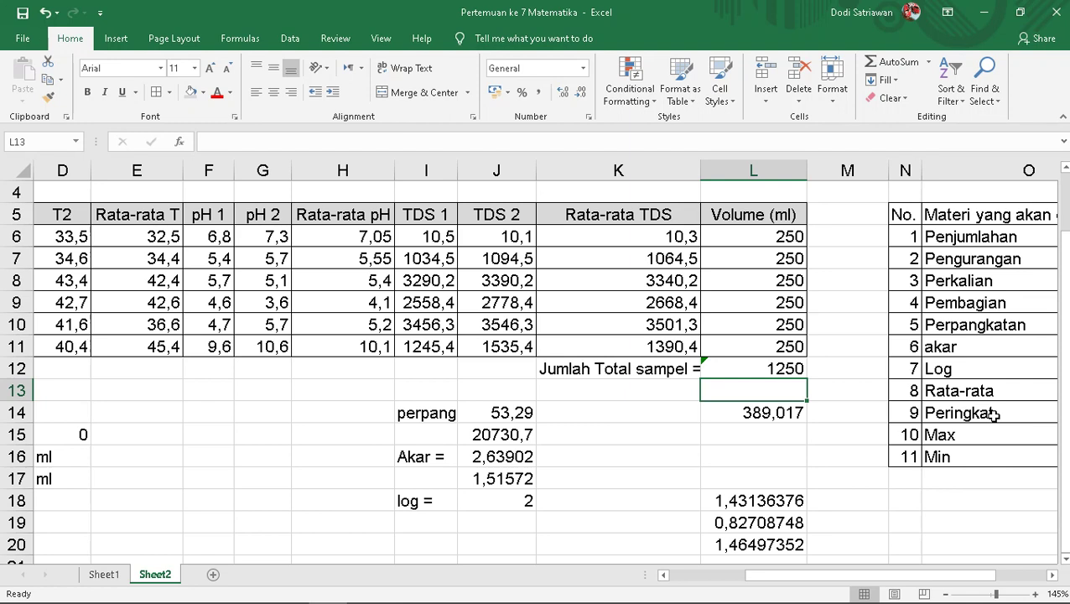
Insert a blank column F before pH 1 and head it 'Peringkat T'
left_click_drag(767, 578, 715, 578)
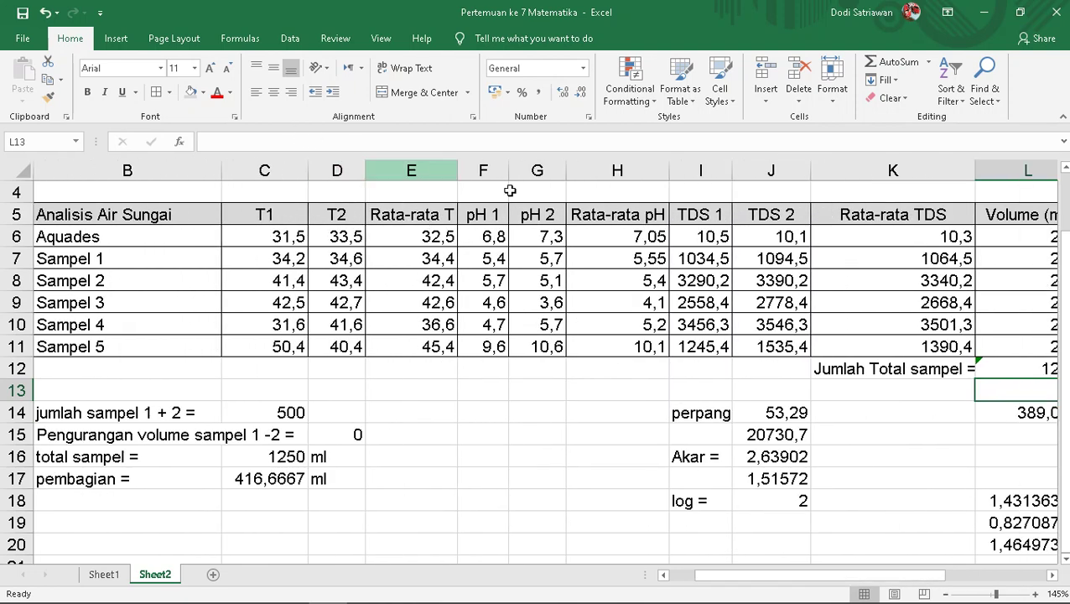
left_click(484, 170)
right_click(486, 169)
left_click(526, 276)
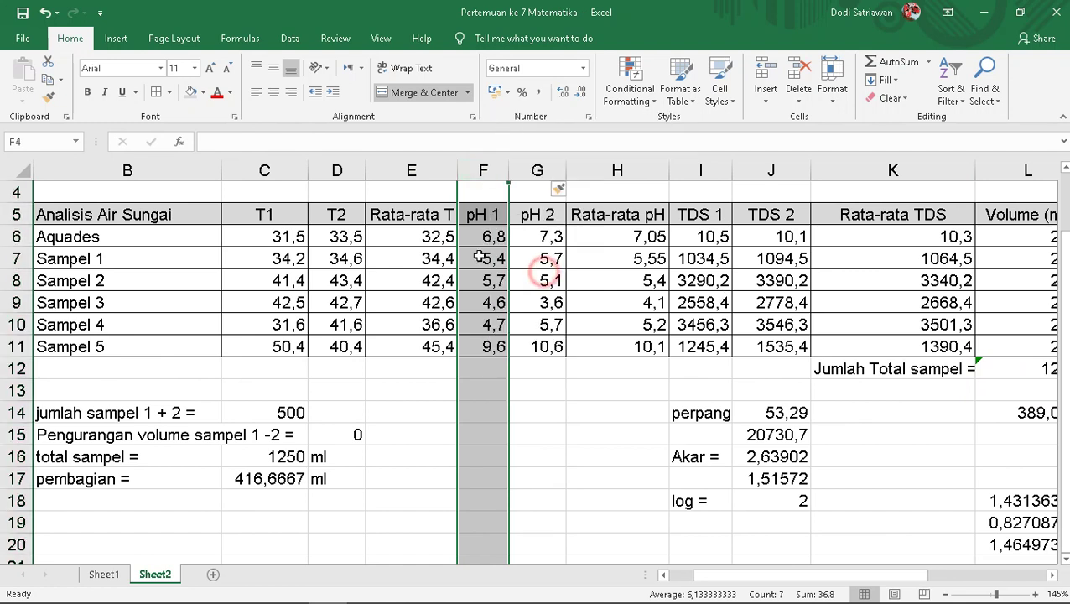
left_click(471, 211)
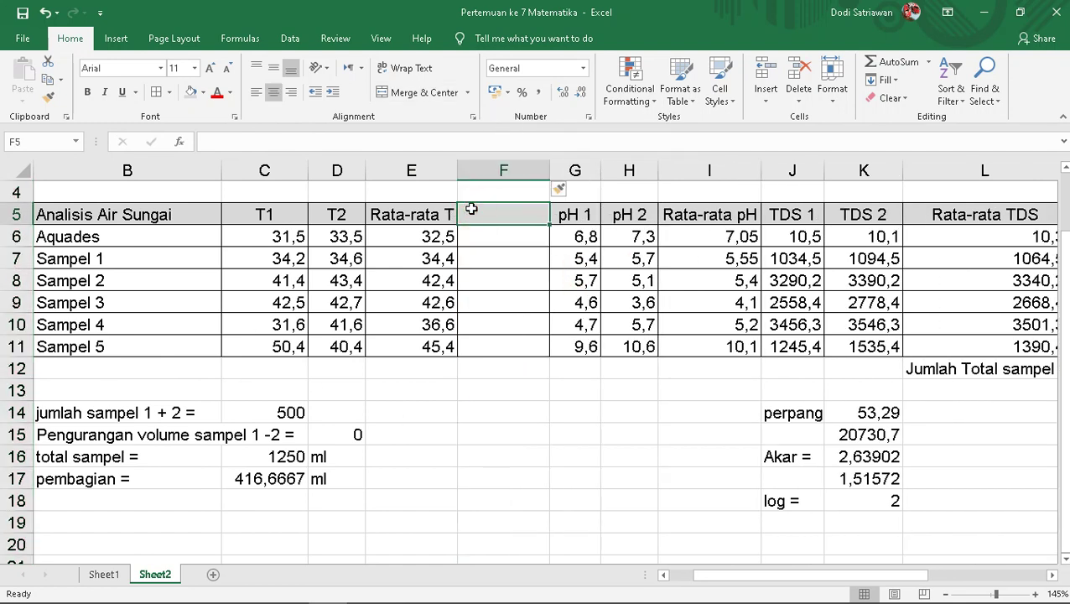
type("Peri")
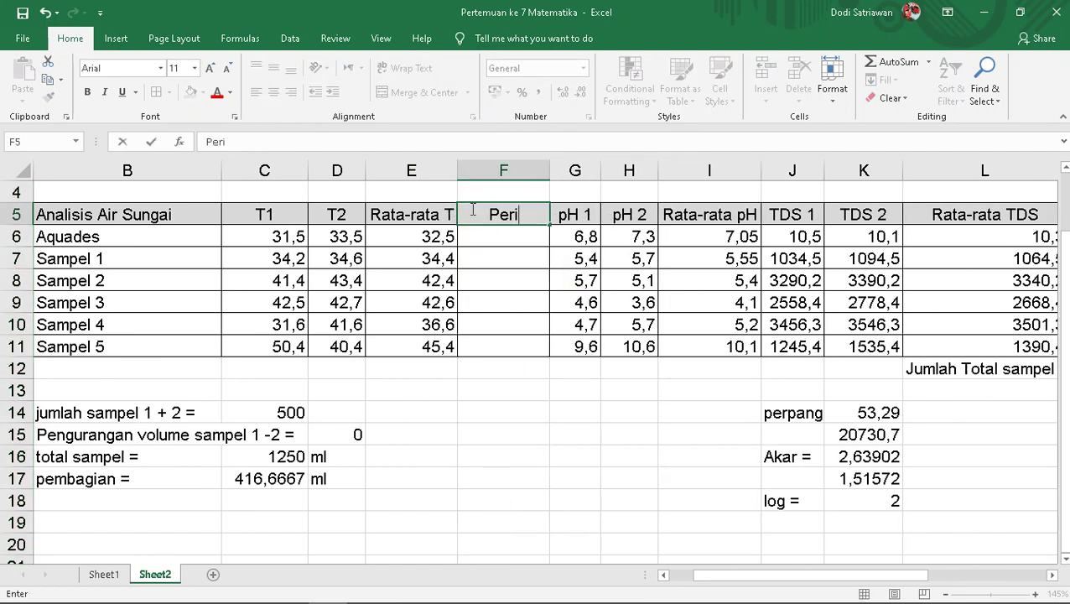
type("ngkat")
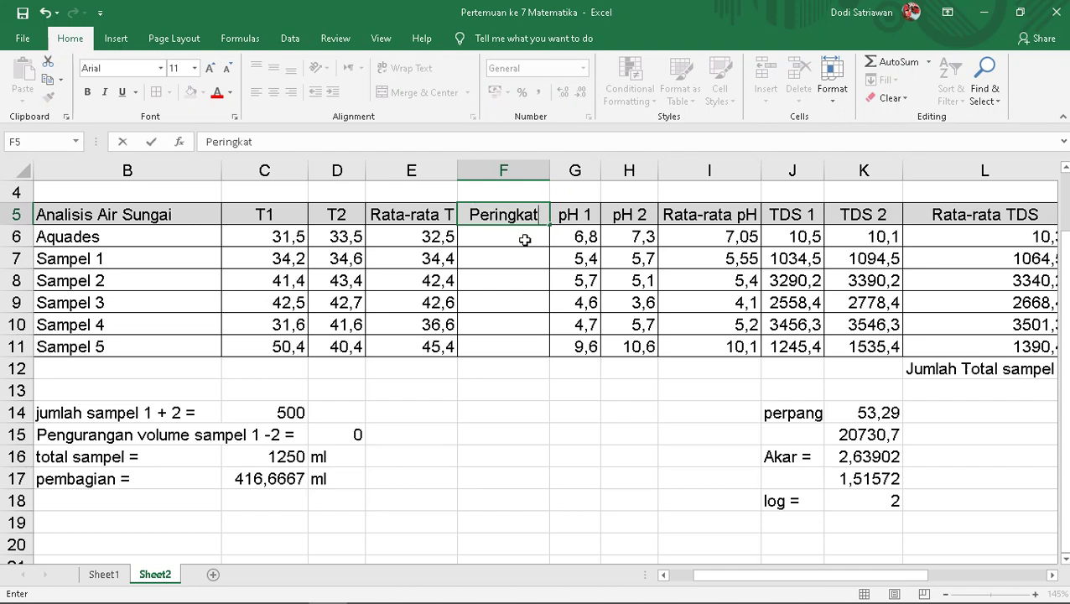
type(" T")
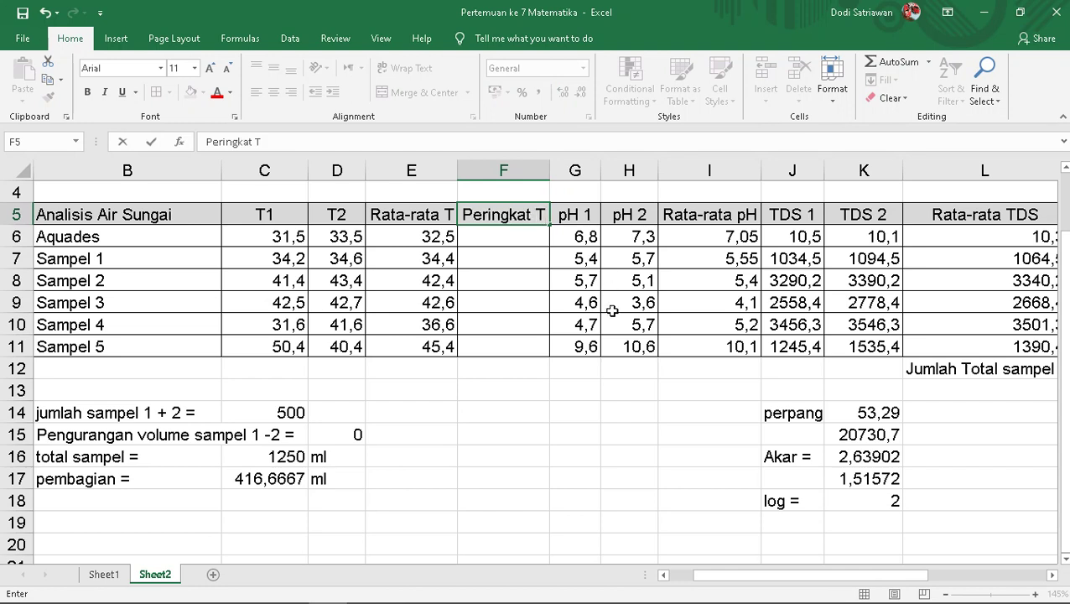
left_click(613, 311)
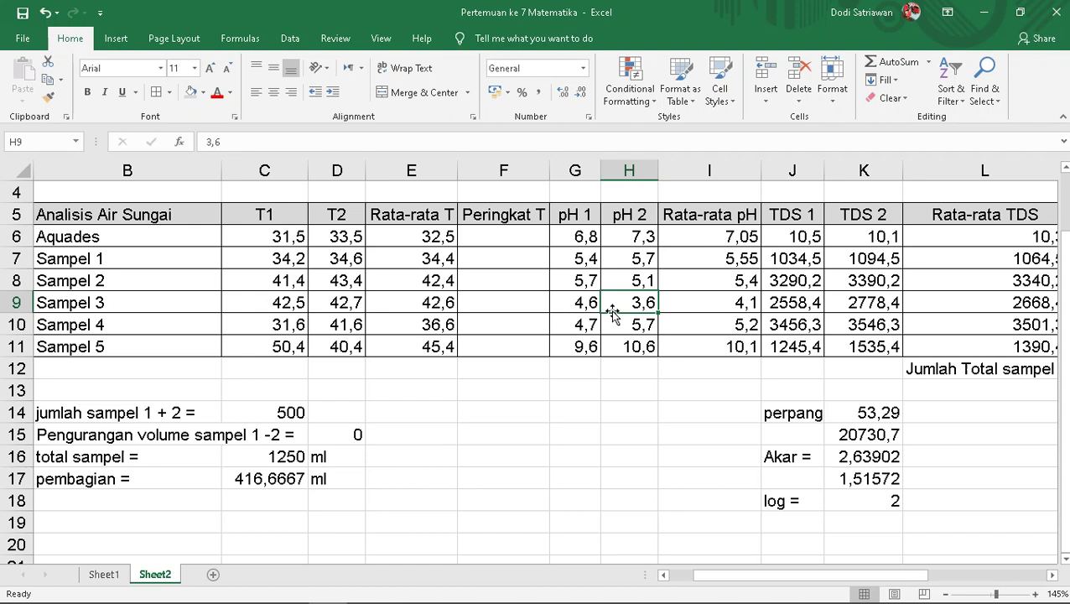
Begin =rank( in F6, pointing it at Aquades' average in E6
left_click(527, 234)
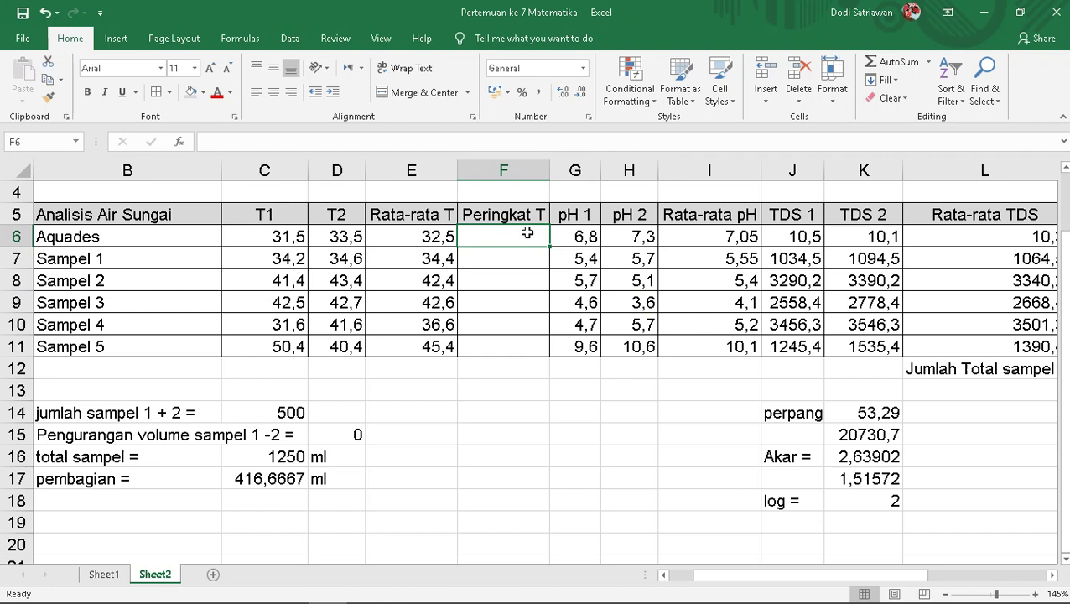
type("=")
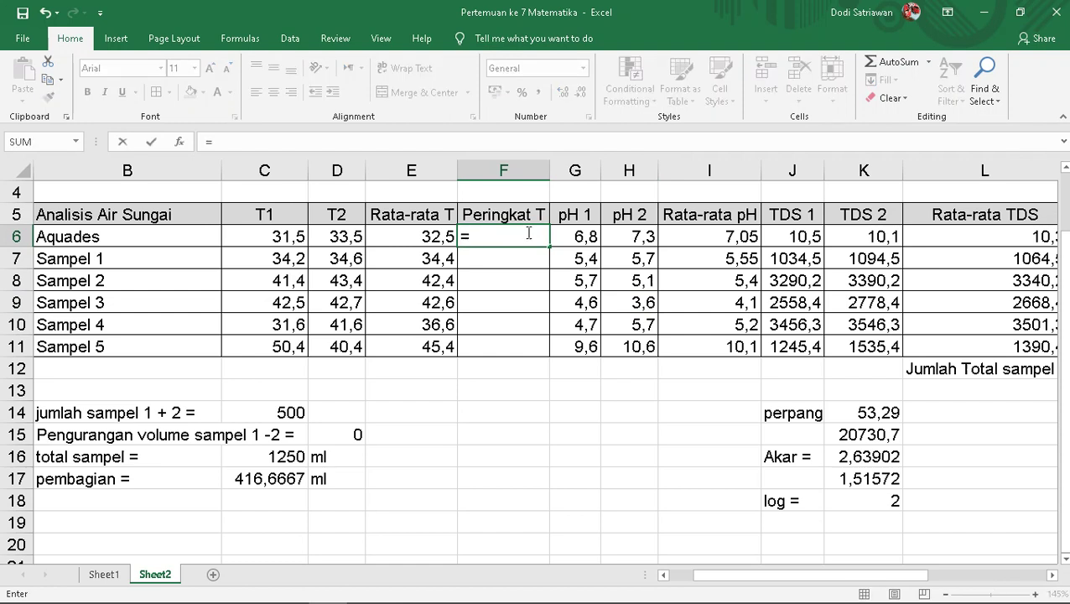
type("ran")
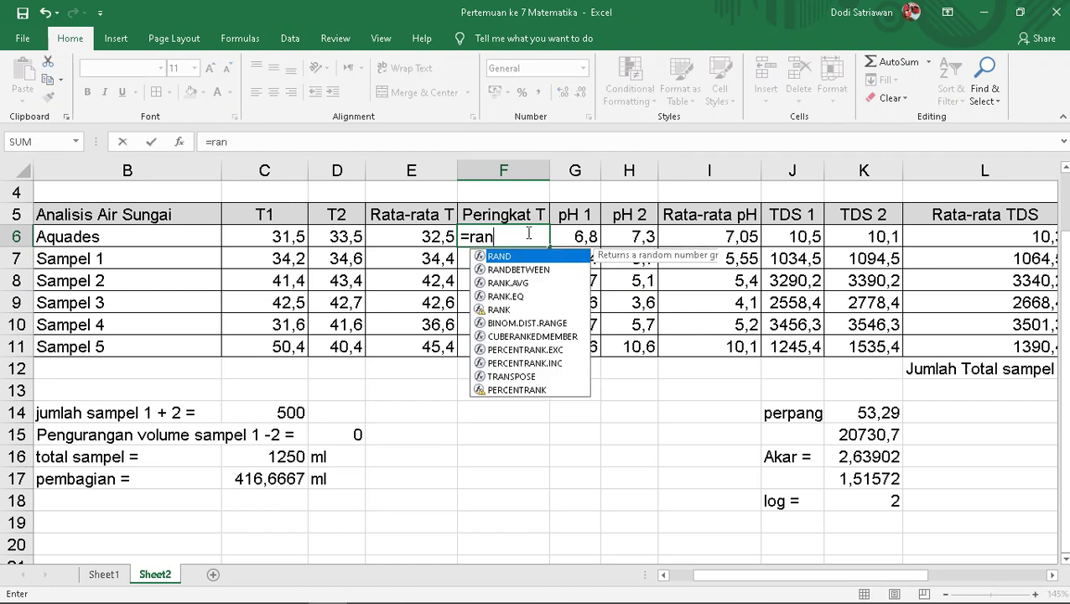
type("k")
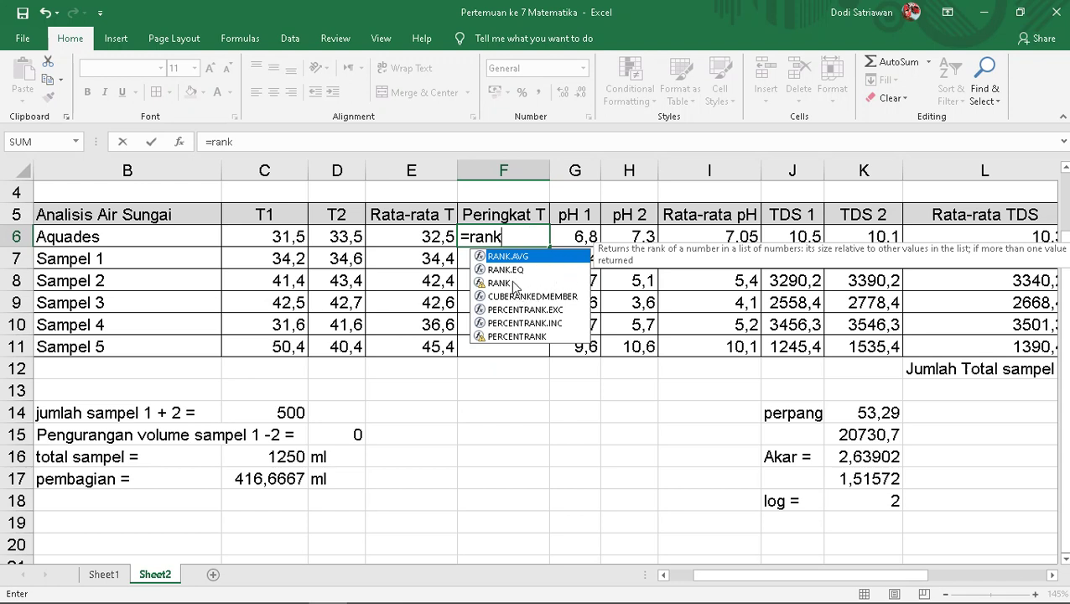
type("(")
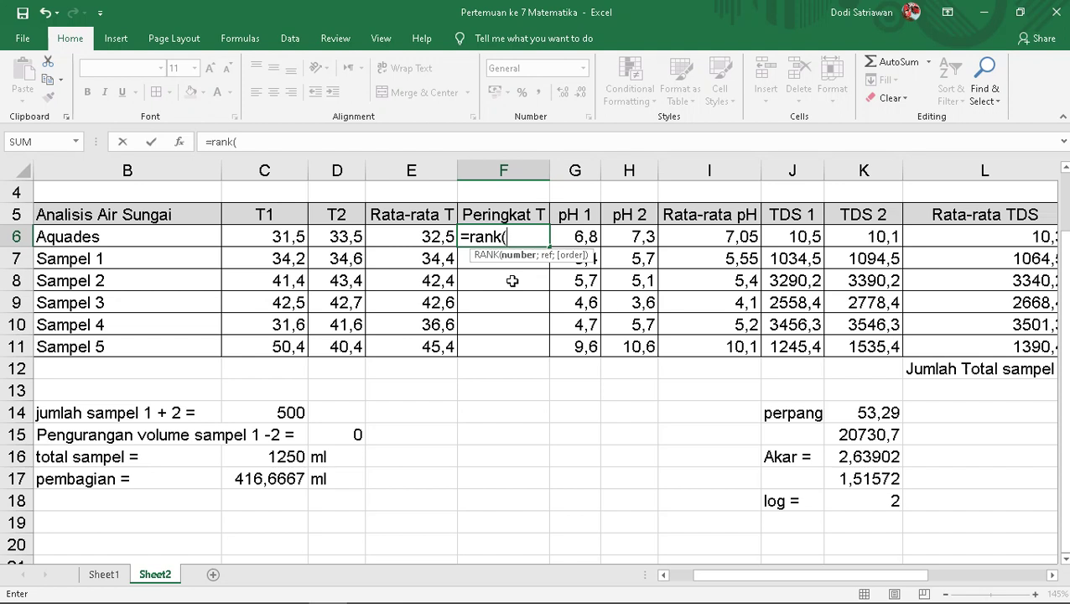
left_click(434, 242)
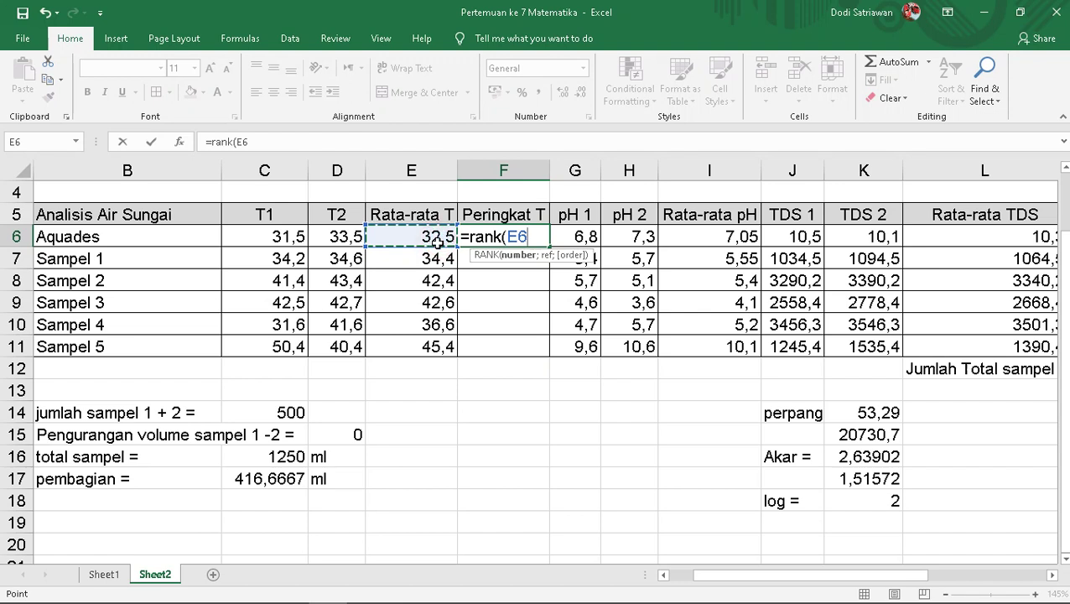
left_click_drag(437, 242, 439, 346)
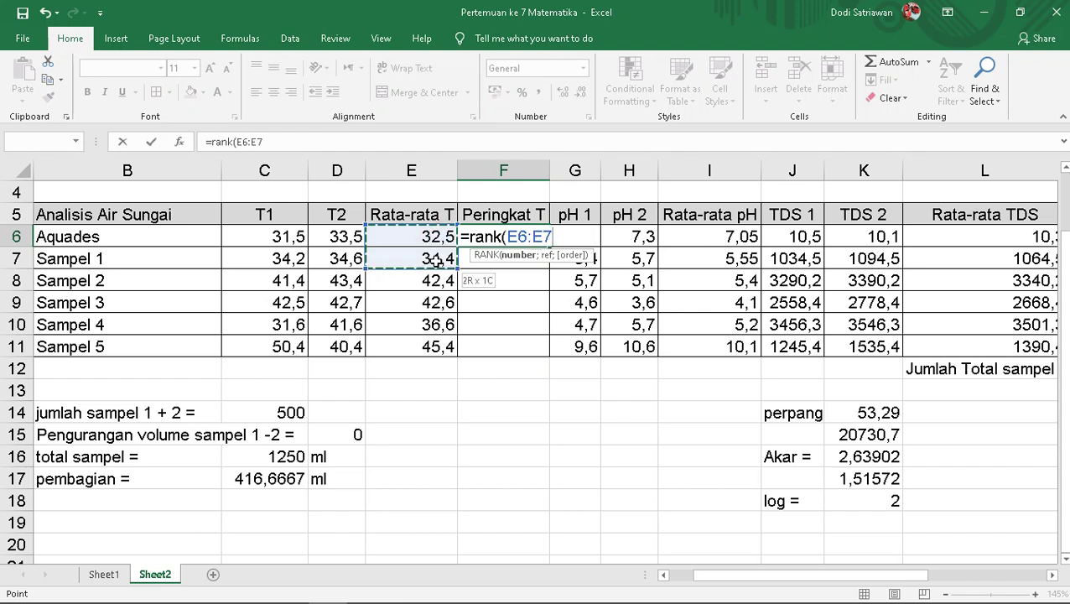
left_click(440, 346)
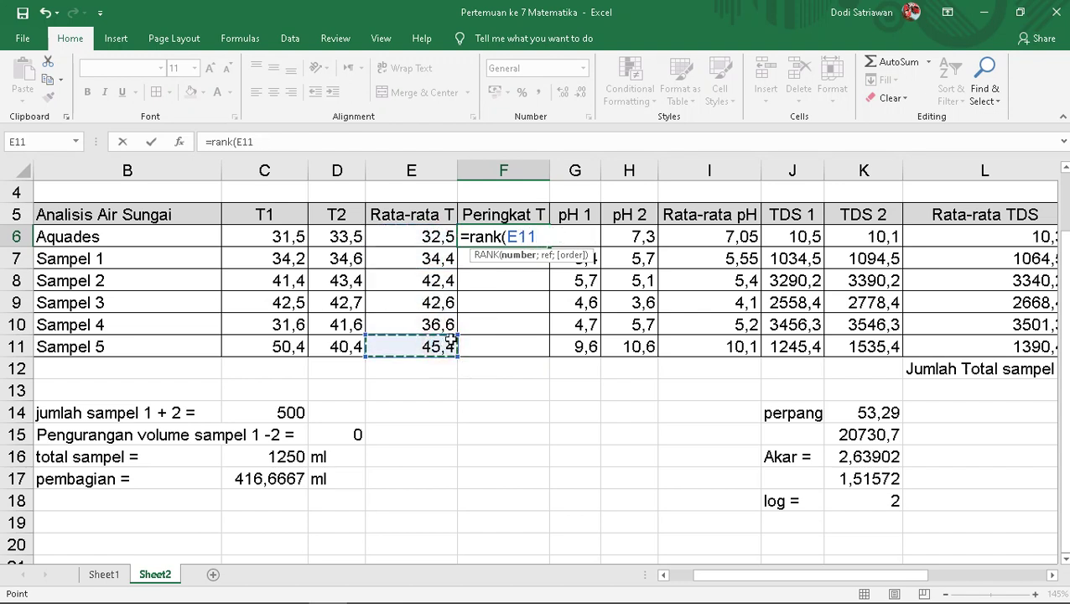
left_click(442, 238)
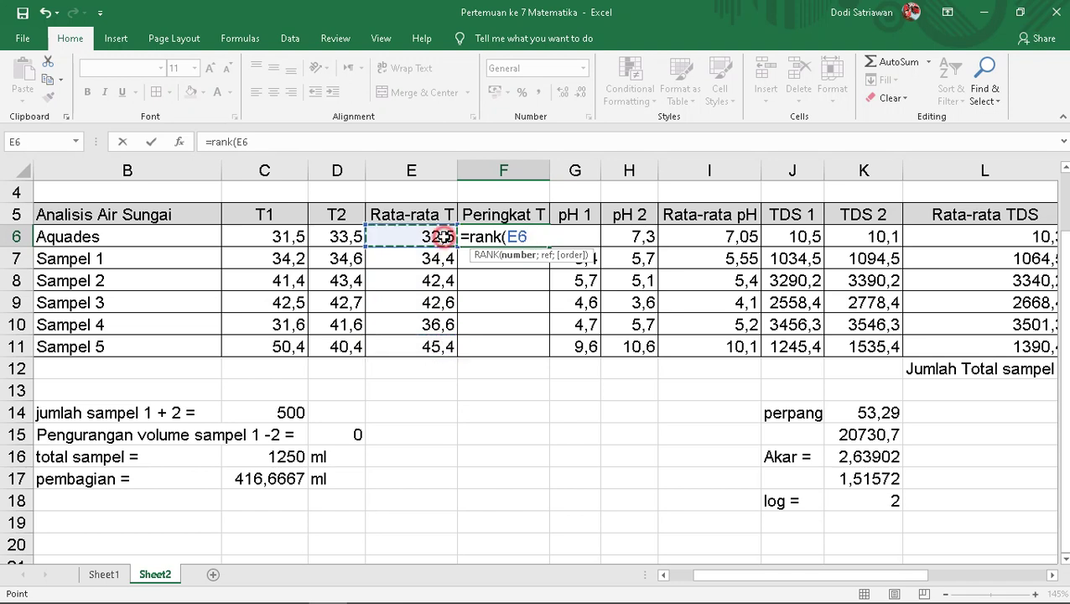
Complete F6 as =rank(E6;E6:E11), ranking Aquades' average temperature at 6
mouse_move(602, 6)
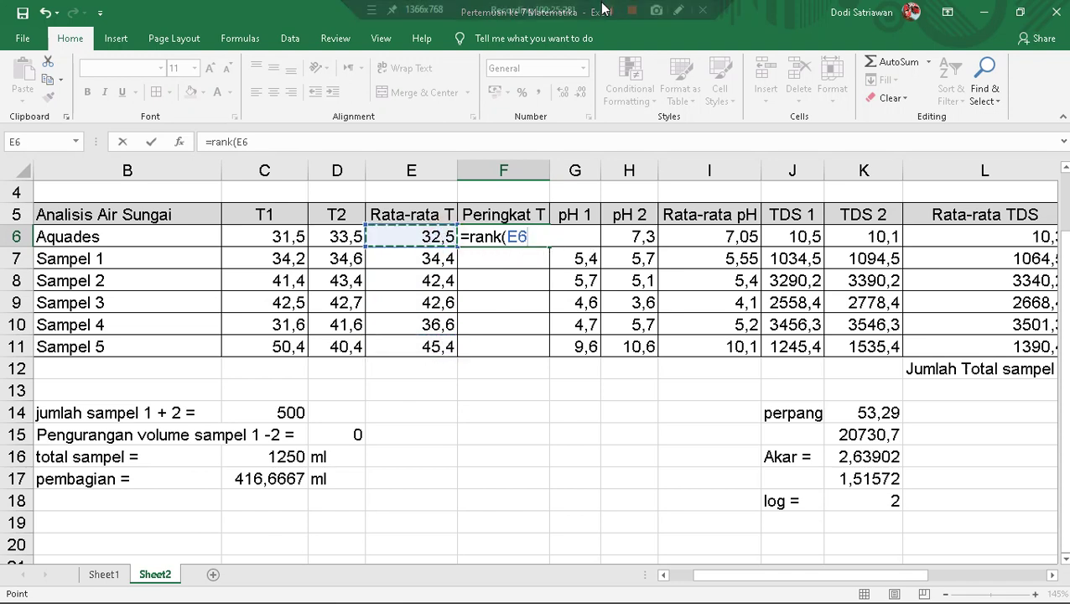
key("BackSpace")
key("BackSpace")
key("BackSpace")
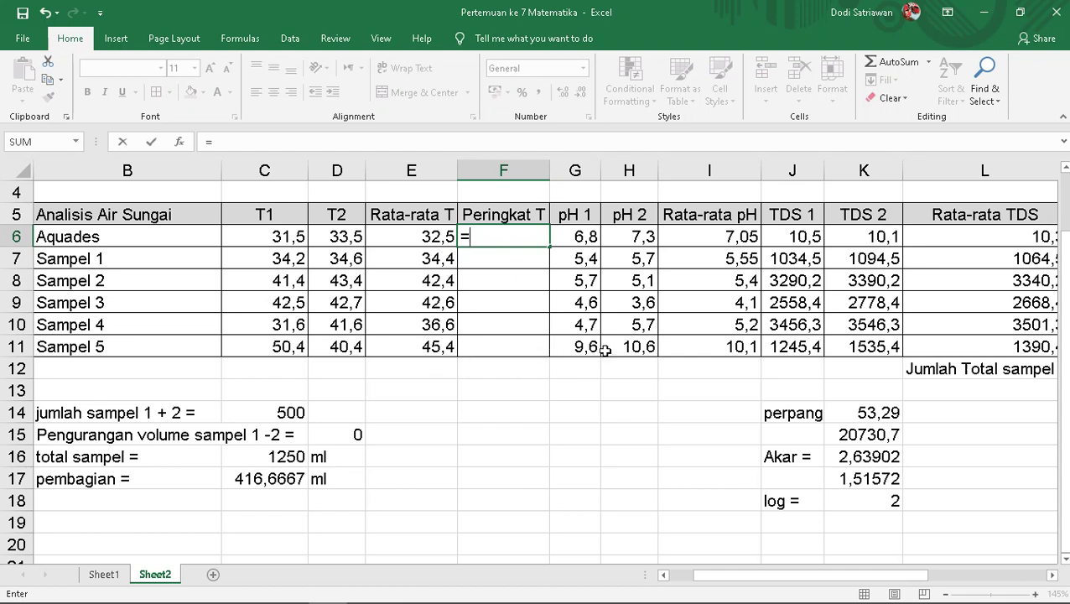
type("rank")
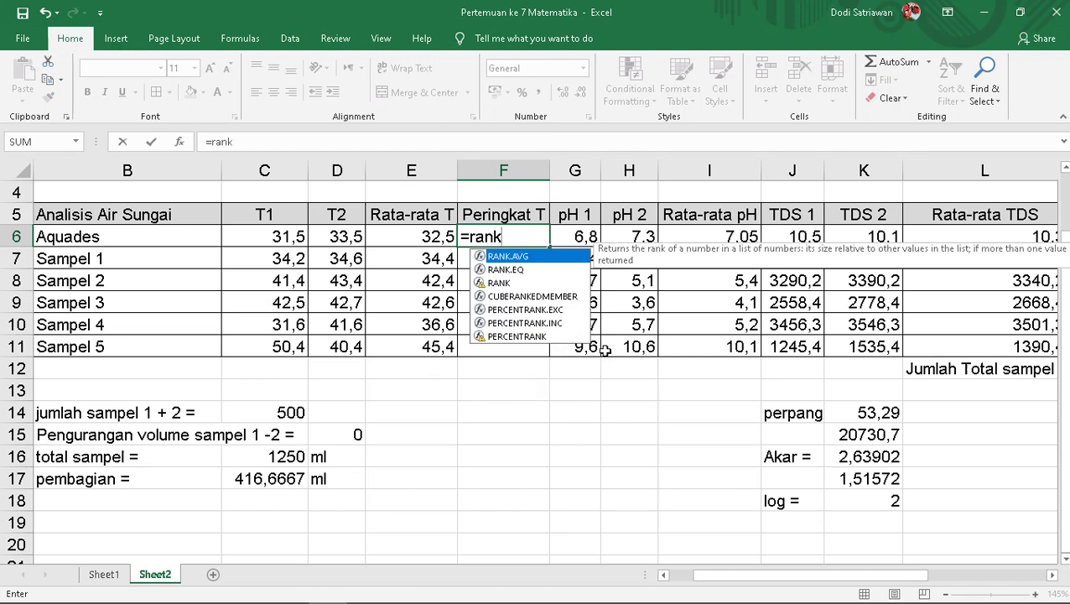
type("(")
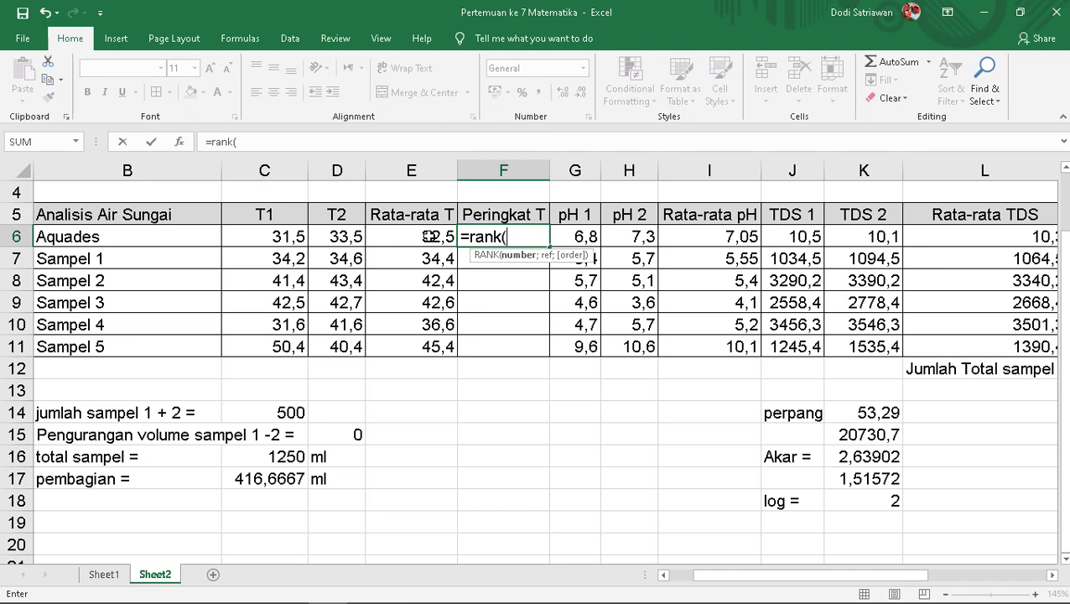
left_click(429, 237)
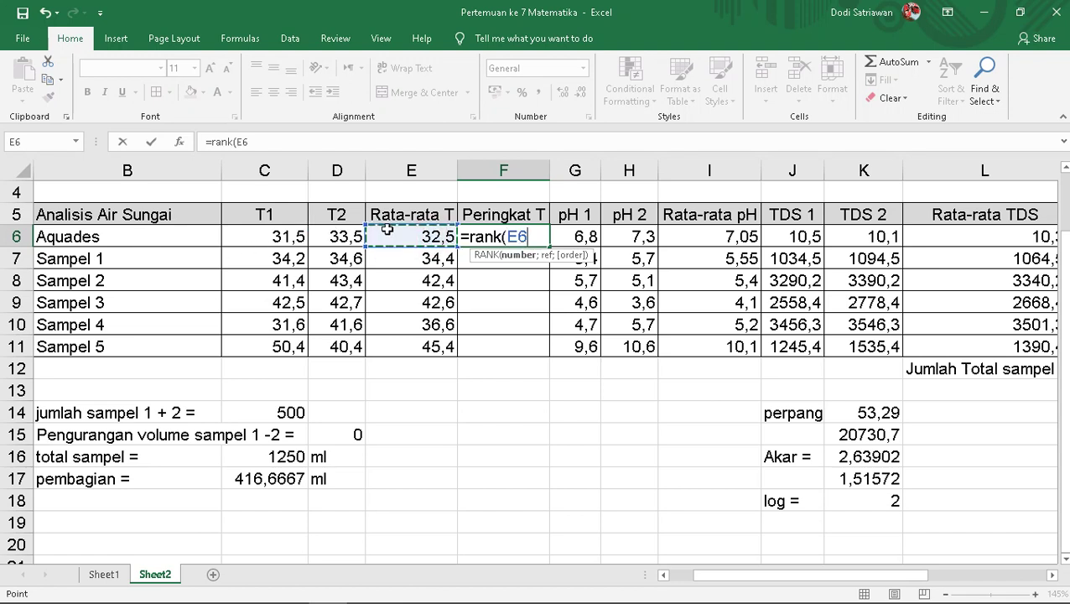
left_click(434, 241)
type(";")
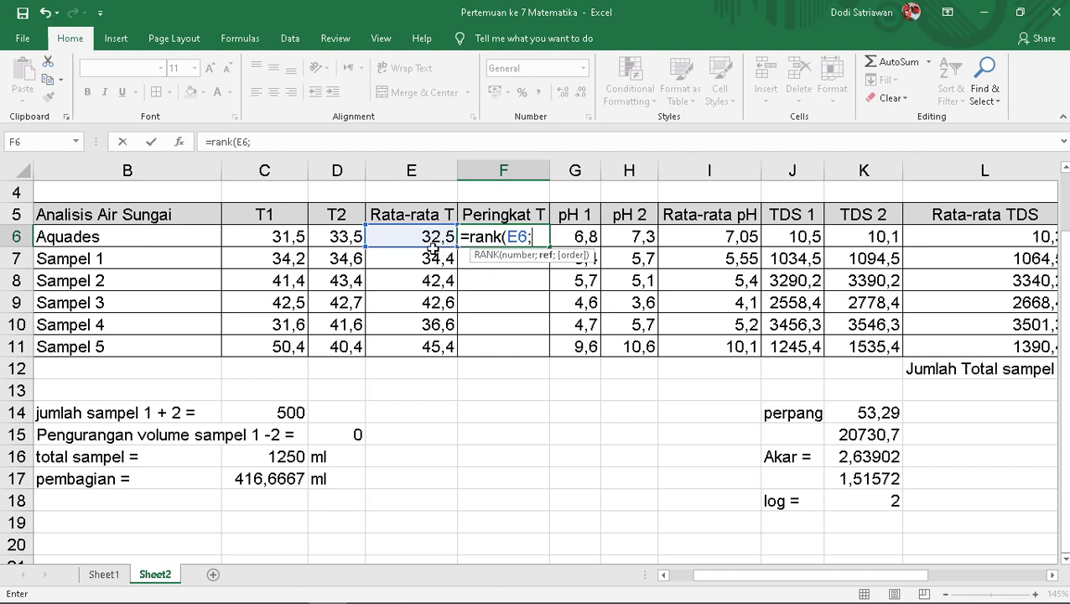
left_click_drag(429, 248, 432, 346)
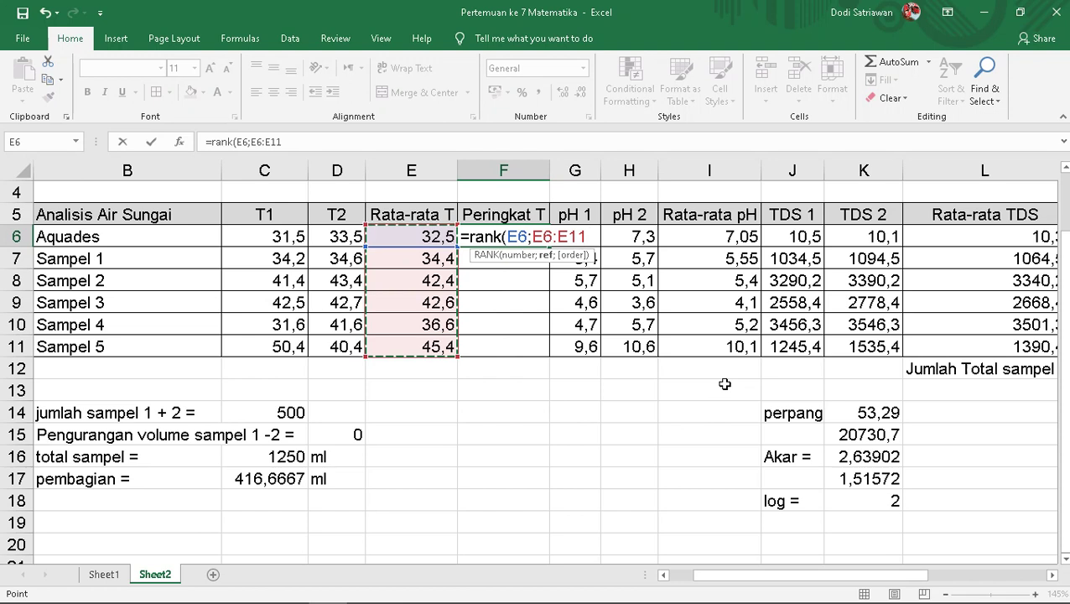
type(")")
key("Return")
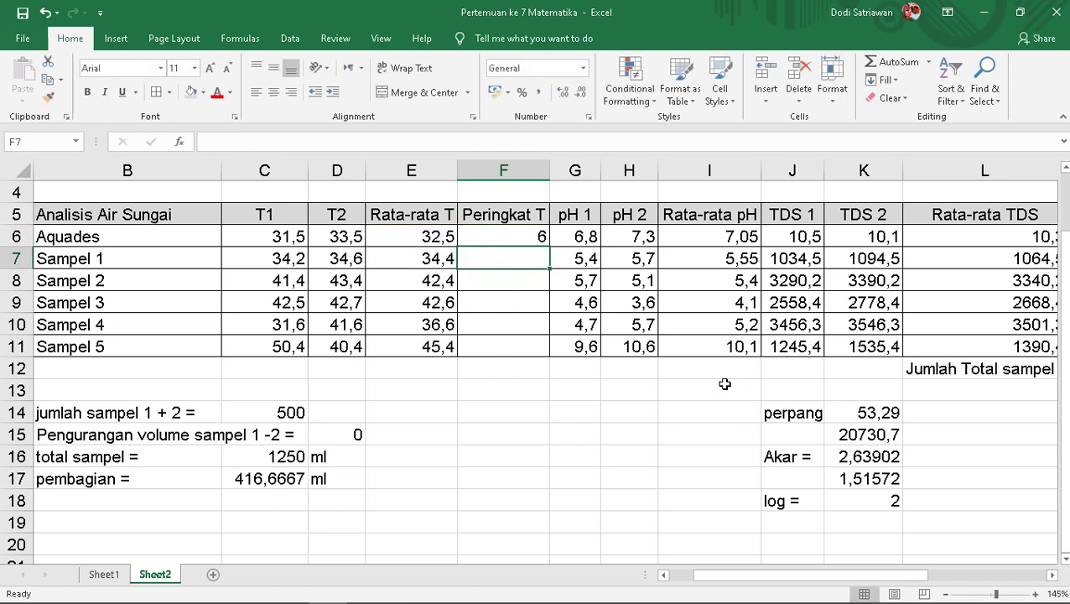
Enter =RANK(E7;E6:E11) in F7 so Sampel 1's average temperature ranks 5
type("=rar")
key("BackSpace")
key("BackSpace")
key("BackSpace")
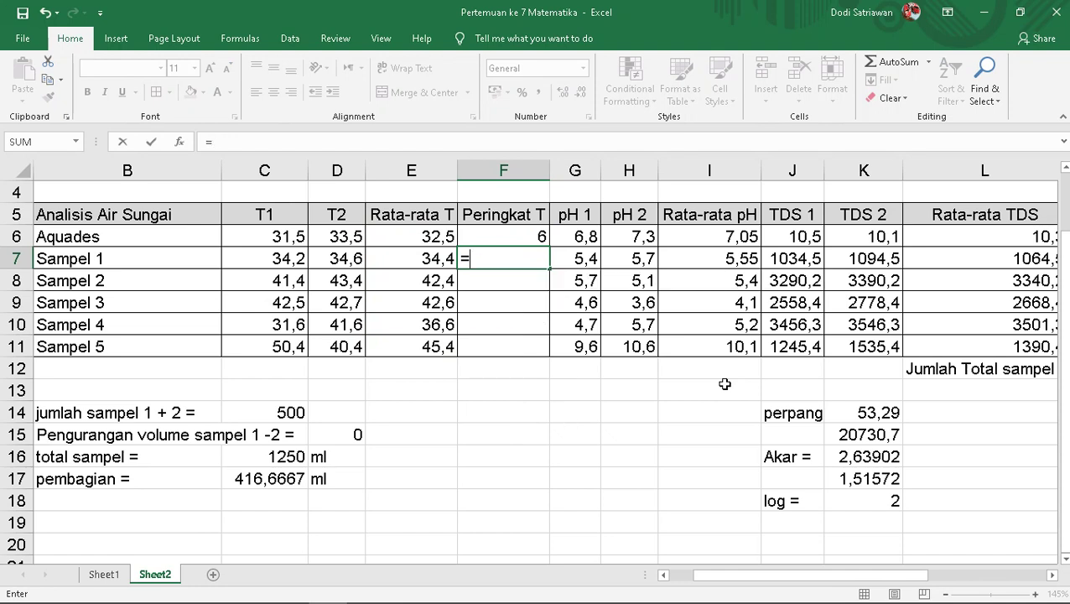
type("rank")
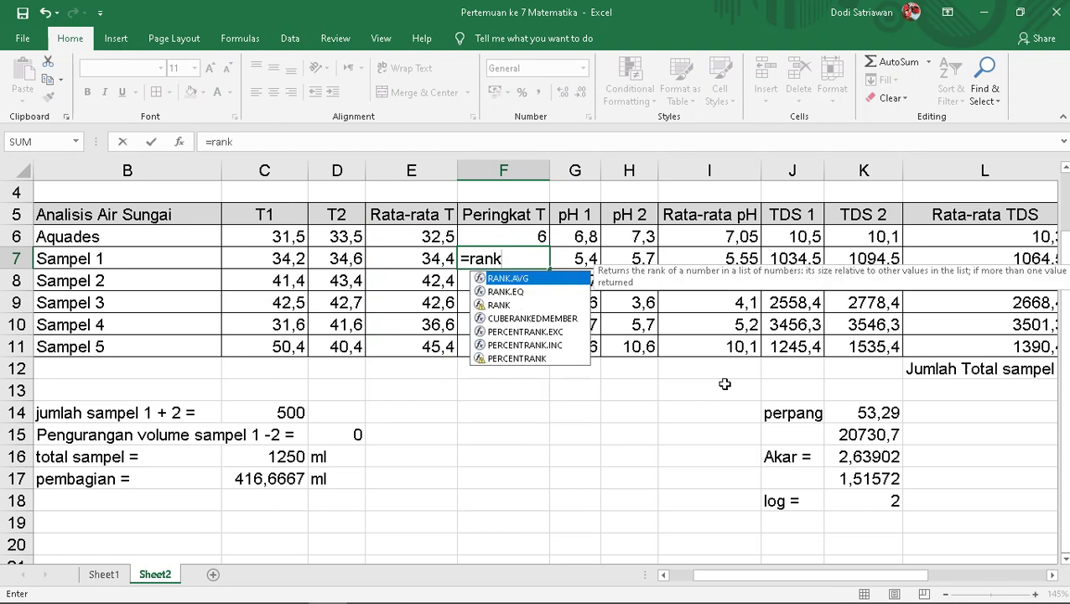
type("(")
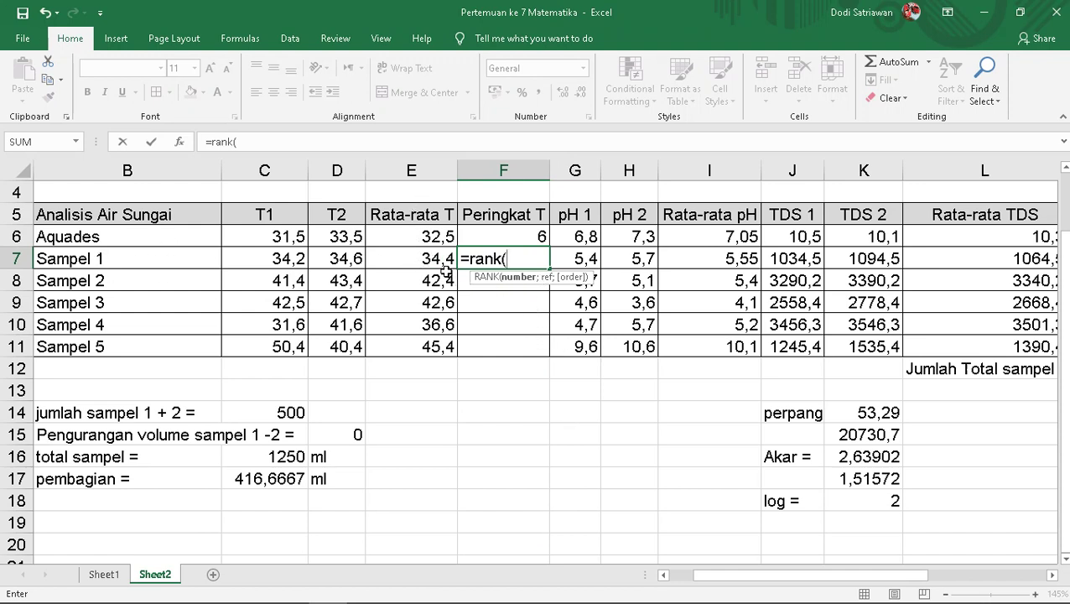
left_click(440, 260)
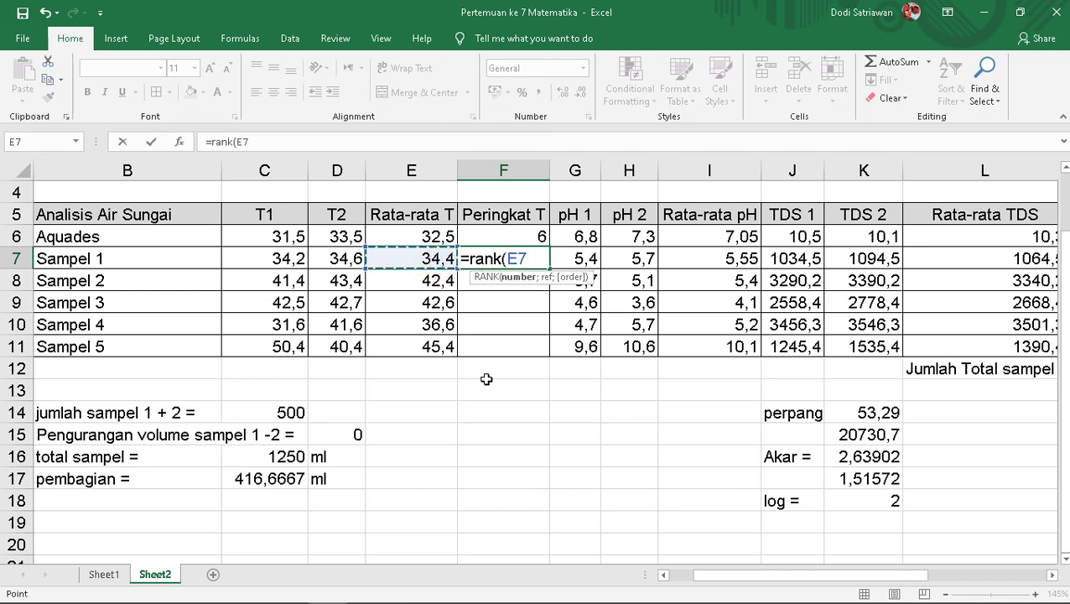
type(";")
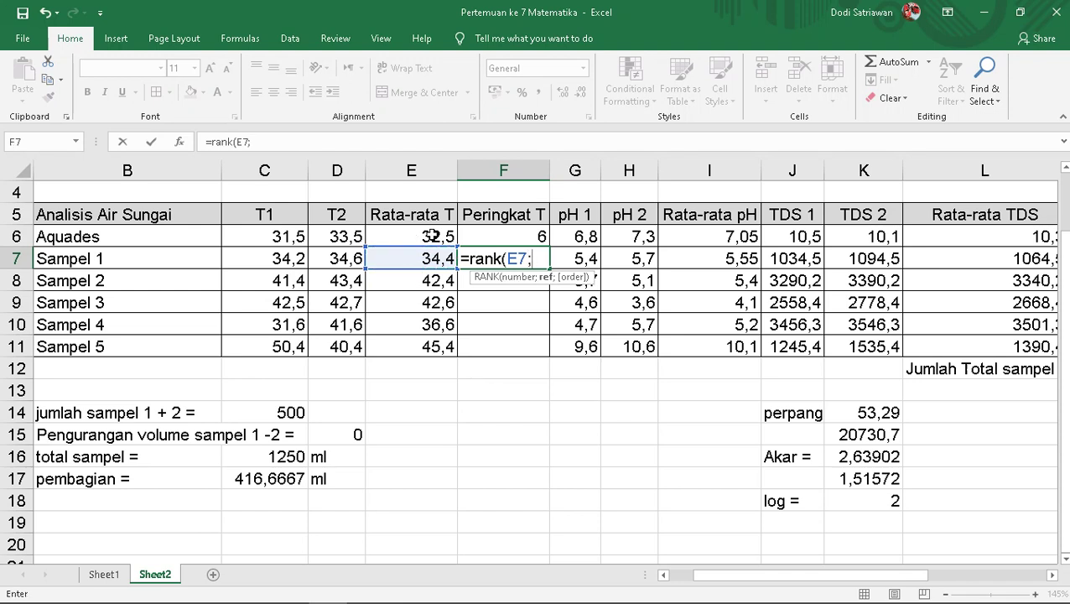
left_click_drag(430, 236, 414, 344)
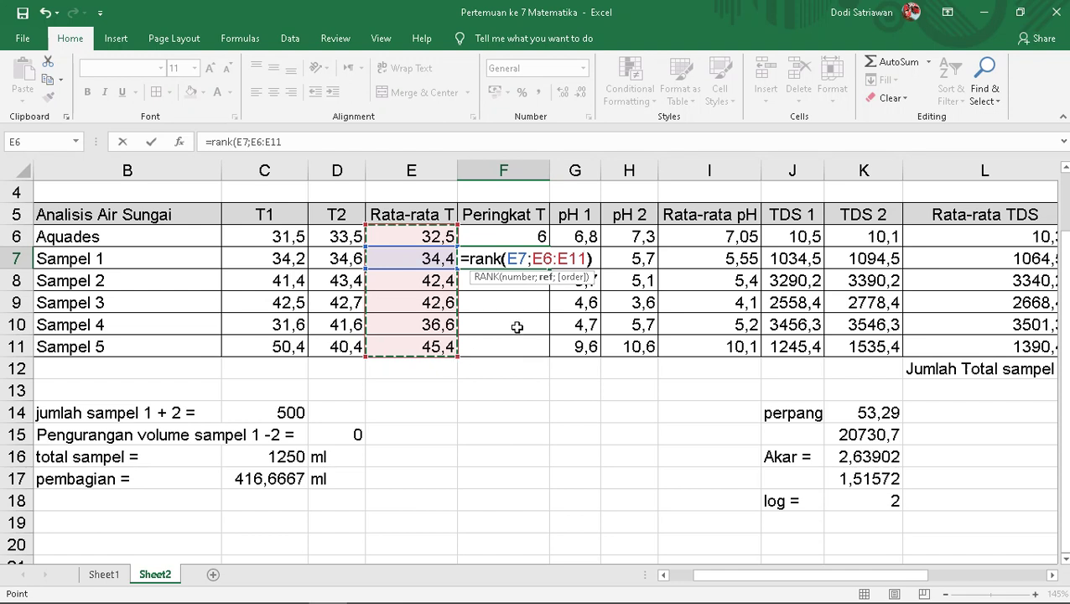
key("Return")
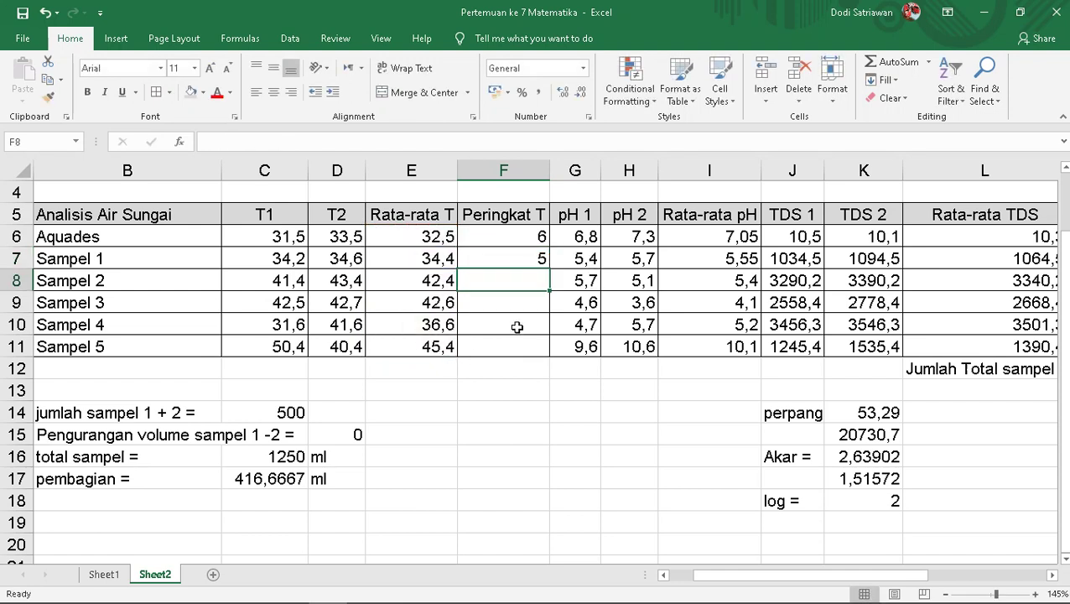
left_click(532, 261)
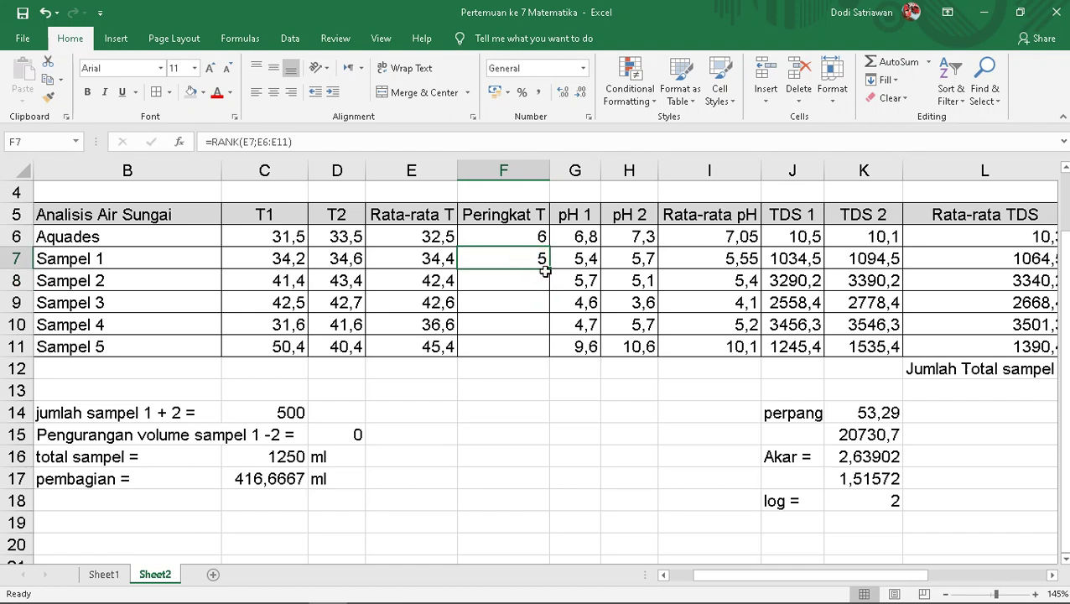
left_click_drag(545, 271, 560, 272)
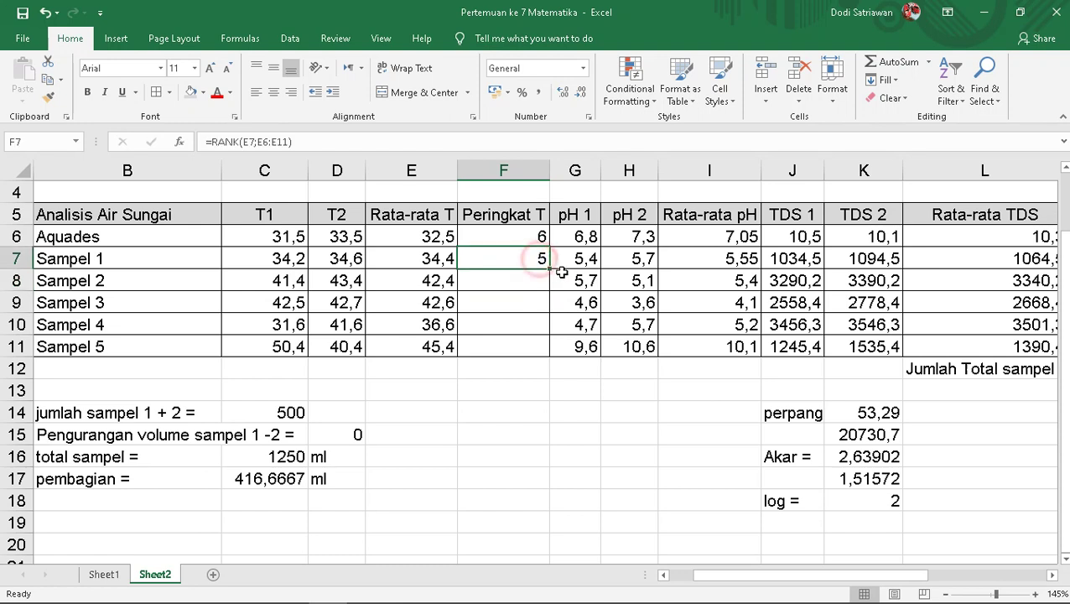
left_click_drag(552, 269, 551, 352)
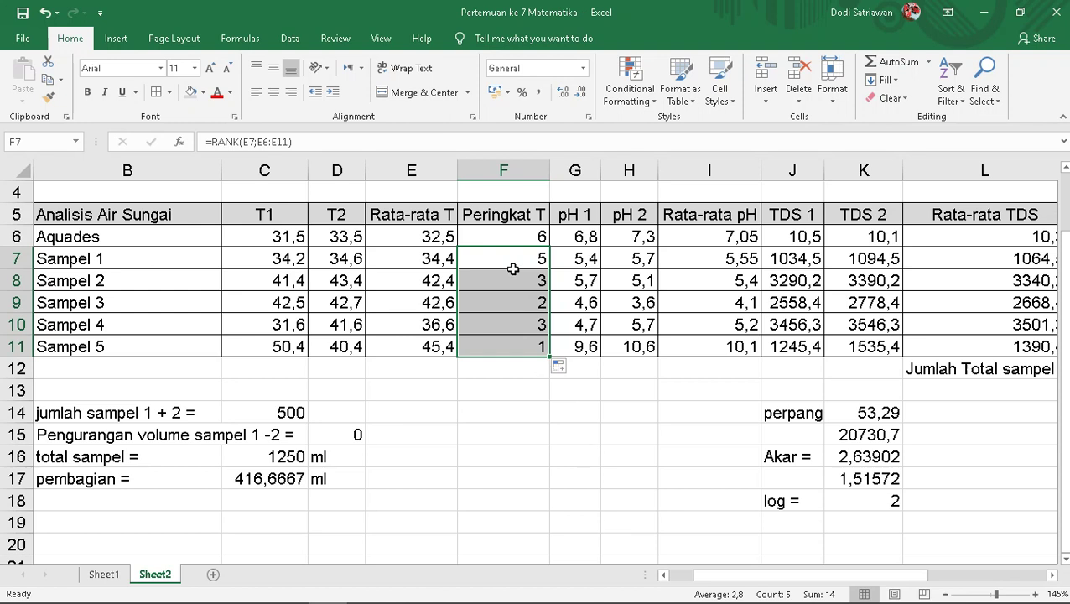
left_click(525, 333)
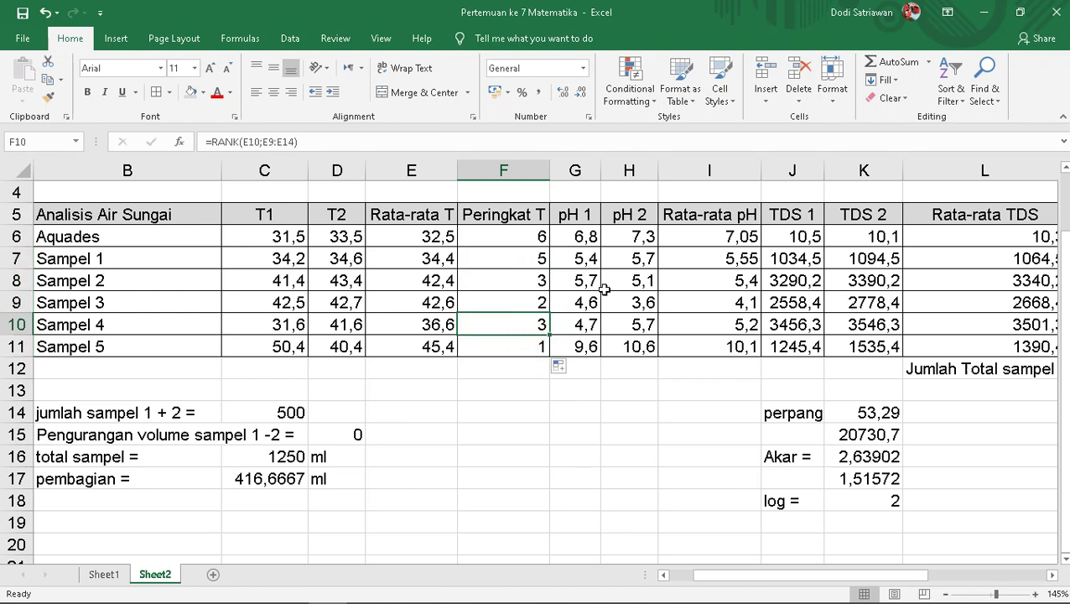
key("ctrl+z")
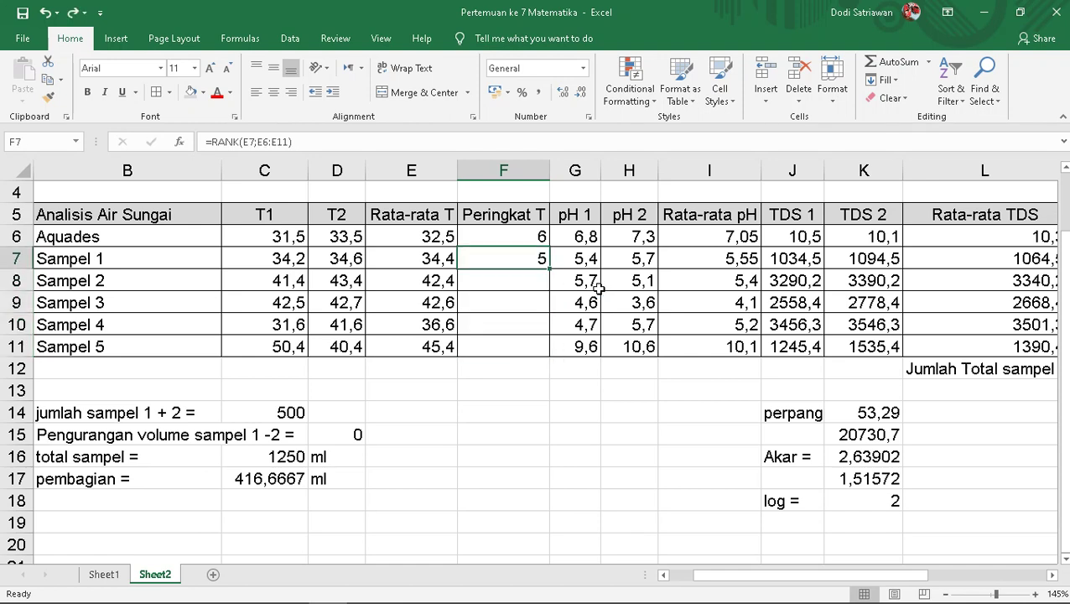
Start the formula =rank(E8;E6:E11 in F8 for Sampel 2's average temperature
left_click(501, 276)
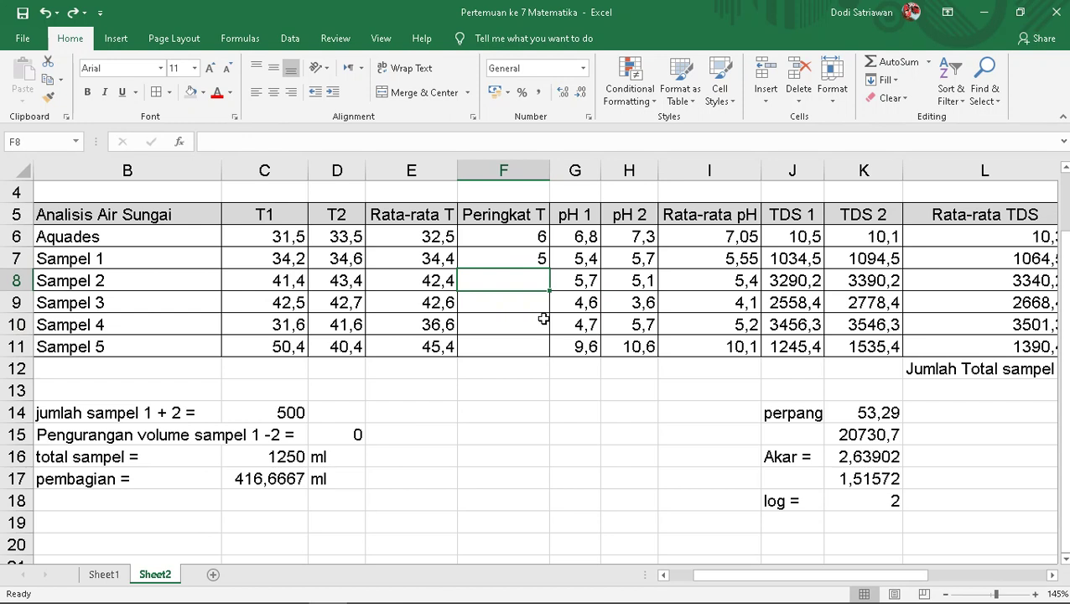
type("=")
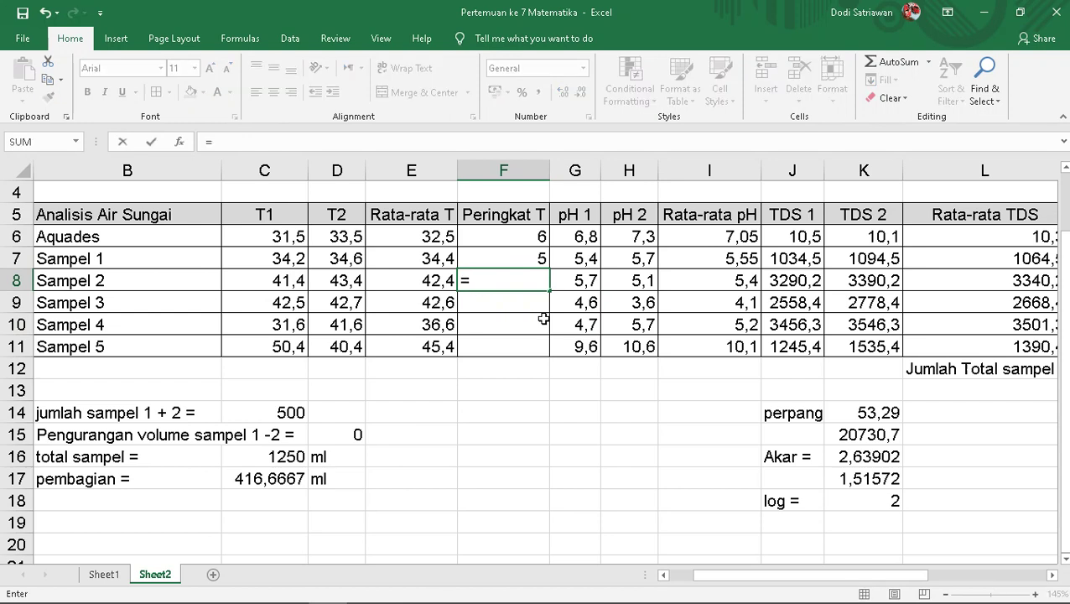
type("rank")
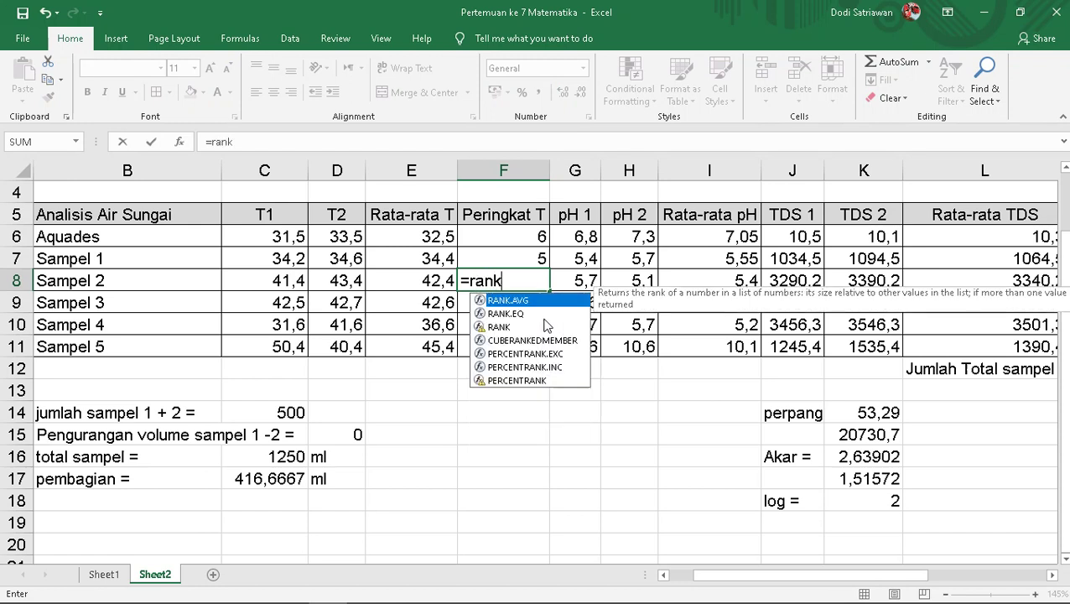
type("(")
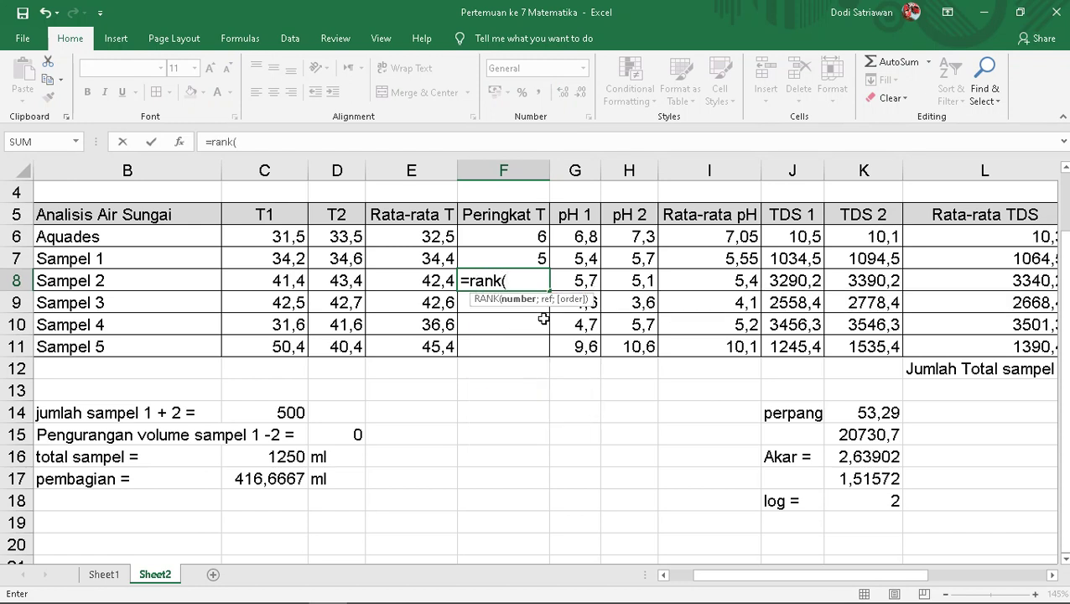
left_click(426, 280)
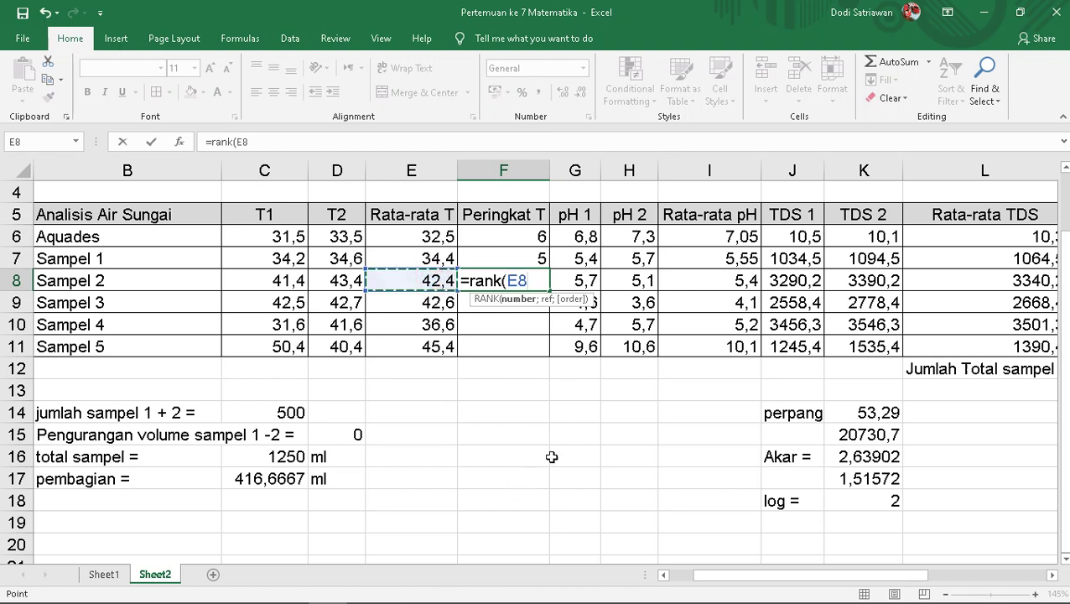
type(";")
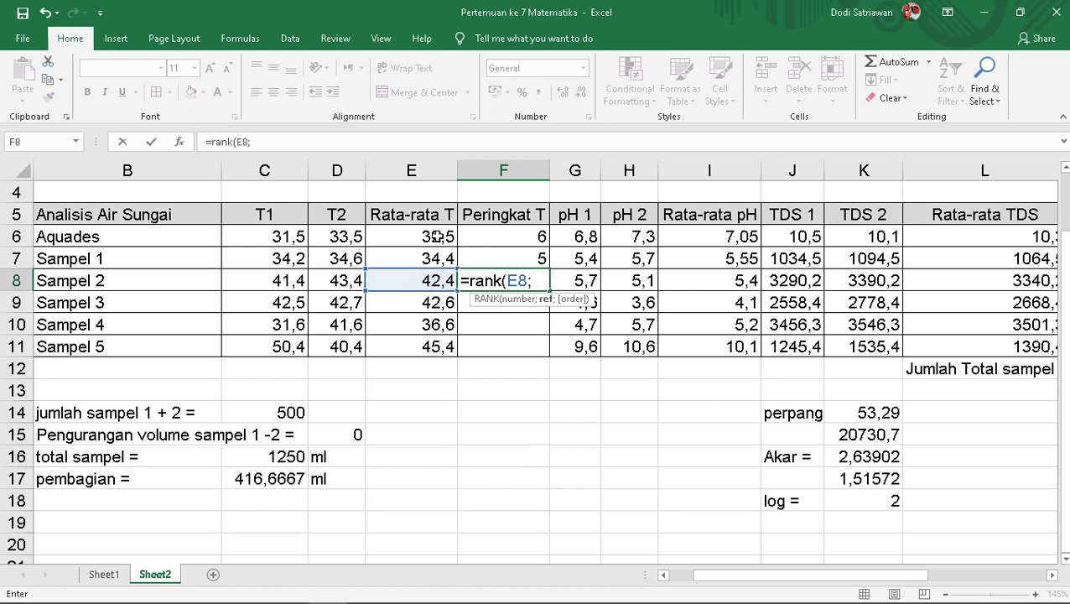
left_click_drag(437, 237, 424, 344)
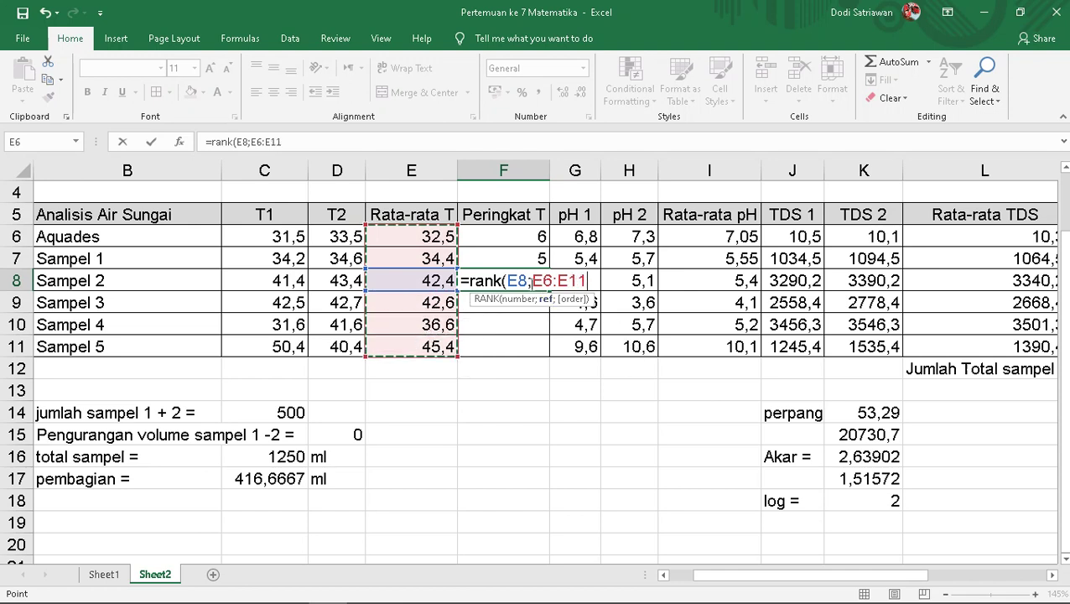
left_click(537, 281)
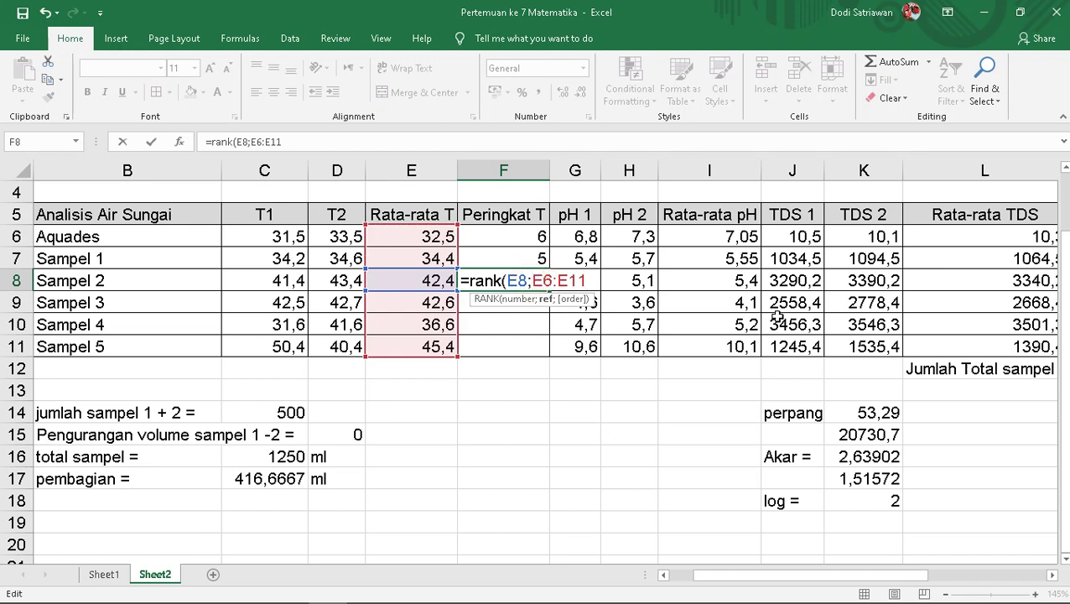
Add dollar signs to the E6:E11 range reference in F8's RANK formula
type("$")
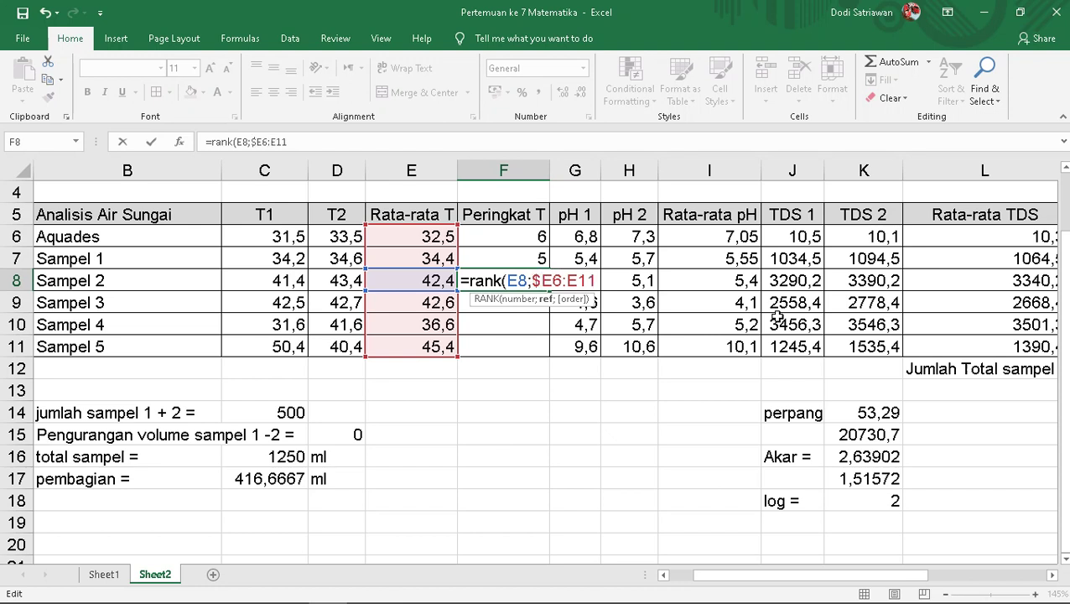
key("Right")
type("$")
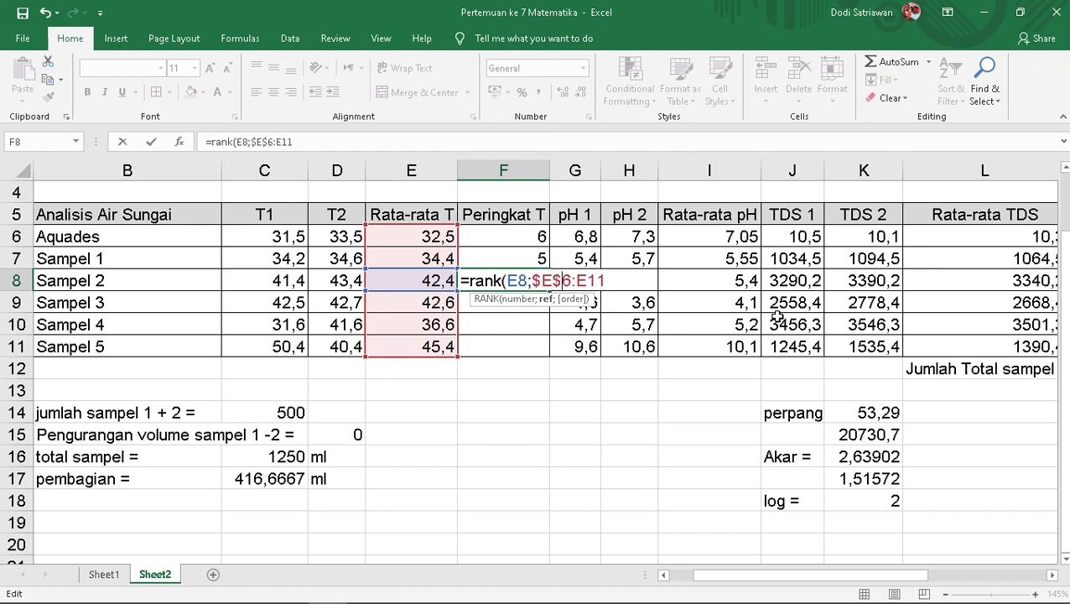
key("Left")
key("Left")
type("%")
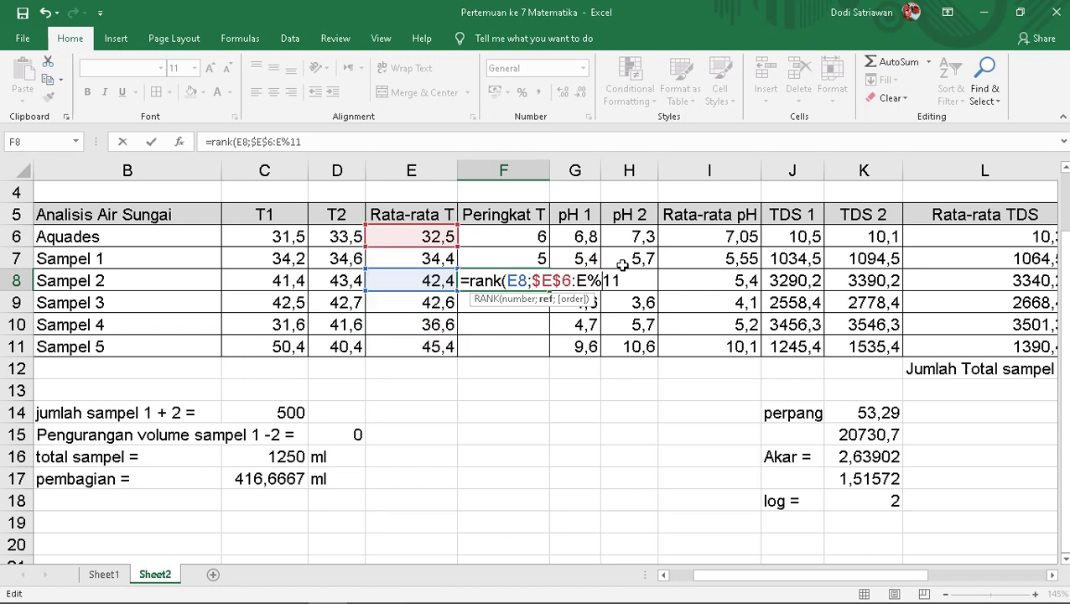
type("^")
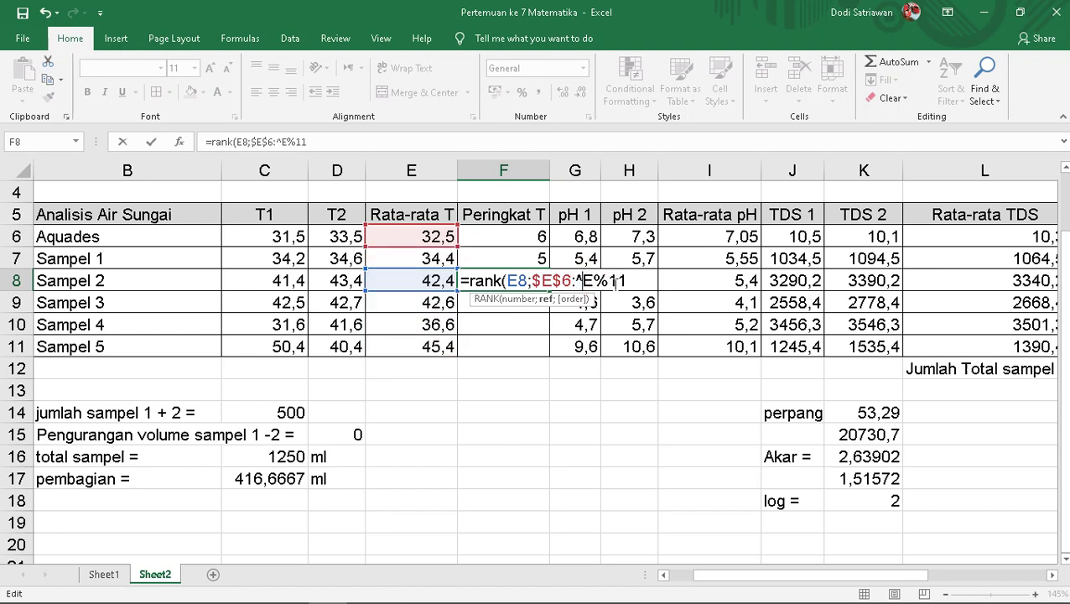
key("BackSpace")
type("%")
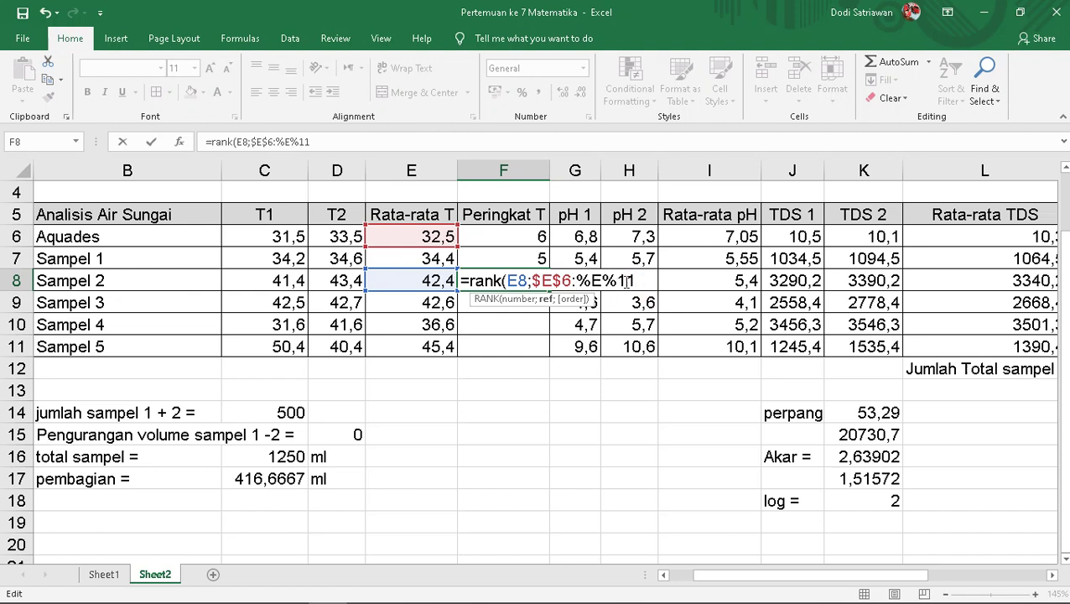
Clean up stray symbols so F8 reads =RANK(E8;$E$6:$E$11), showing rank 3
left_click(623, 281)
key("BackSpace")
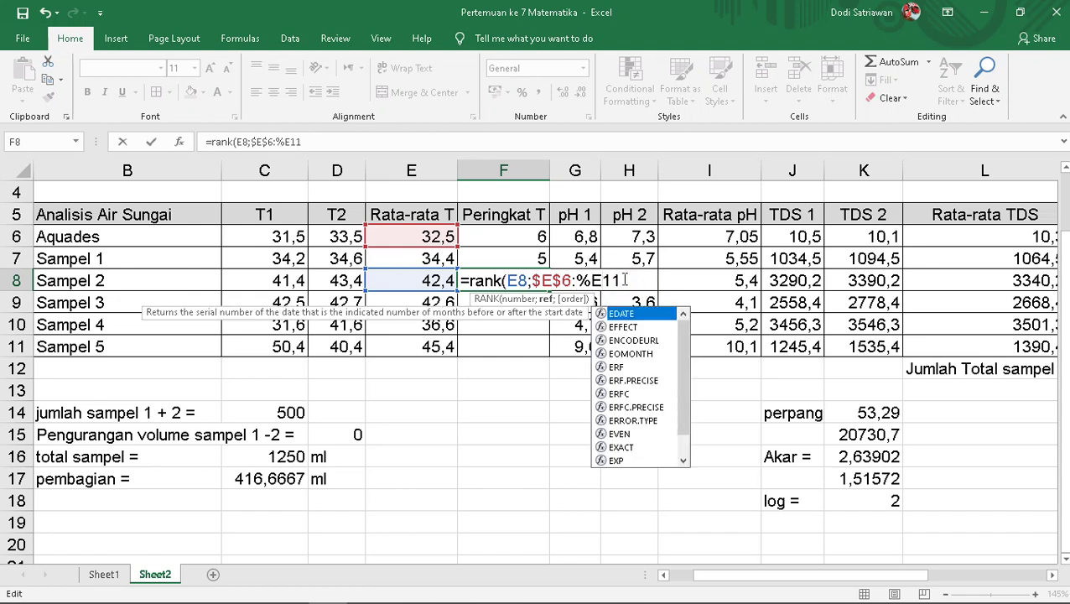
type("$")
left_click(587, 280)
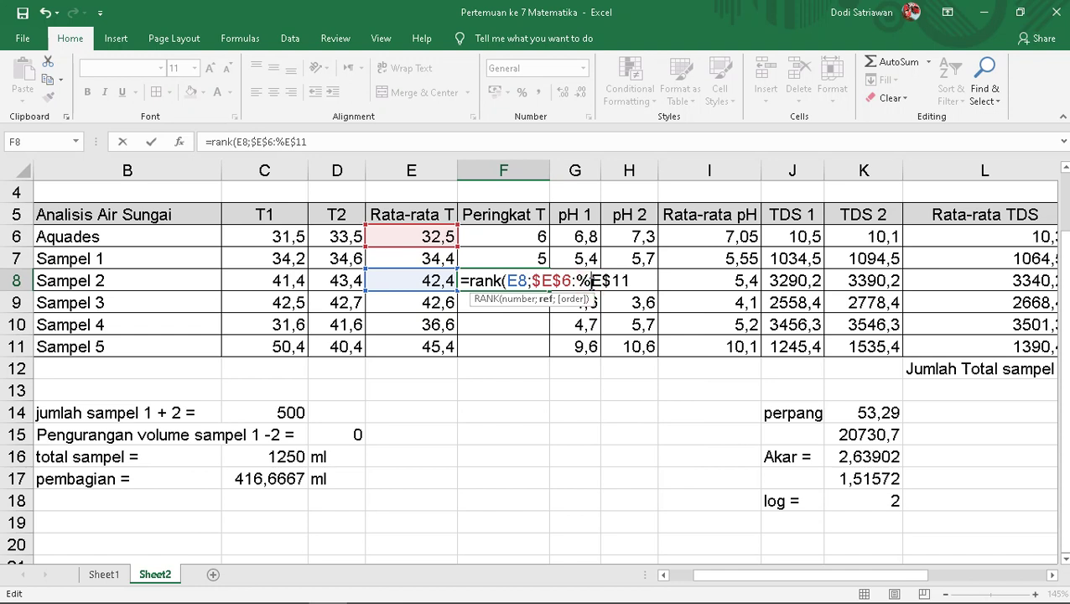
key("BackSpace")
type("$")
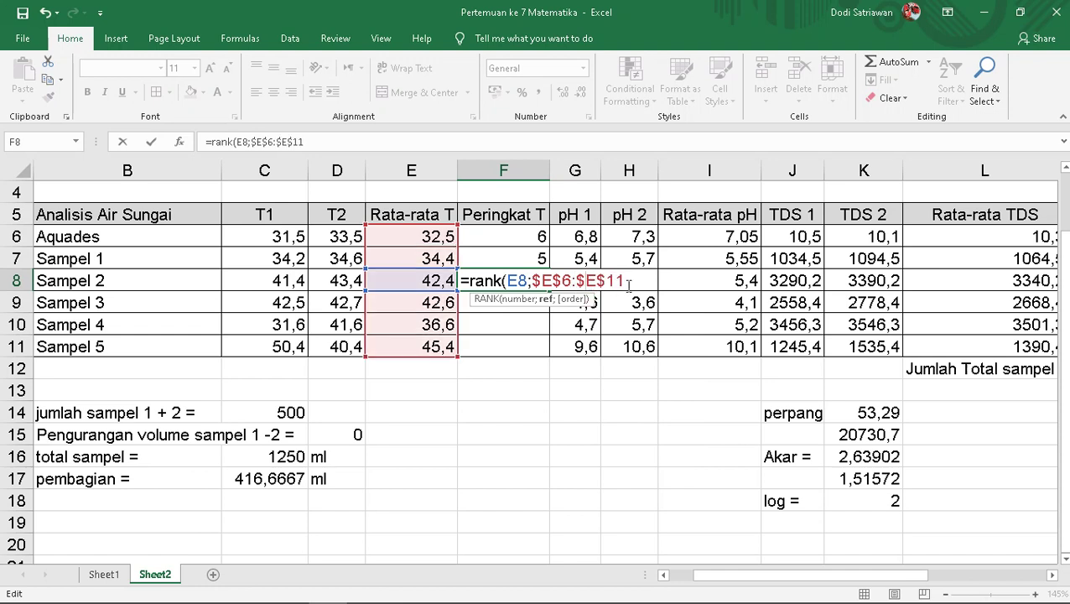
left_click(642, 283)
type(")")
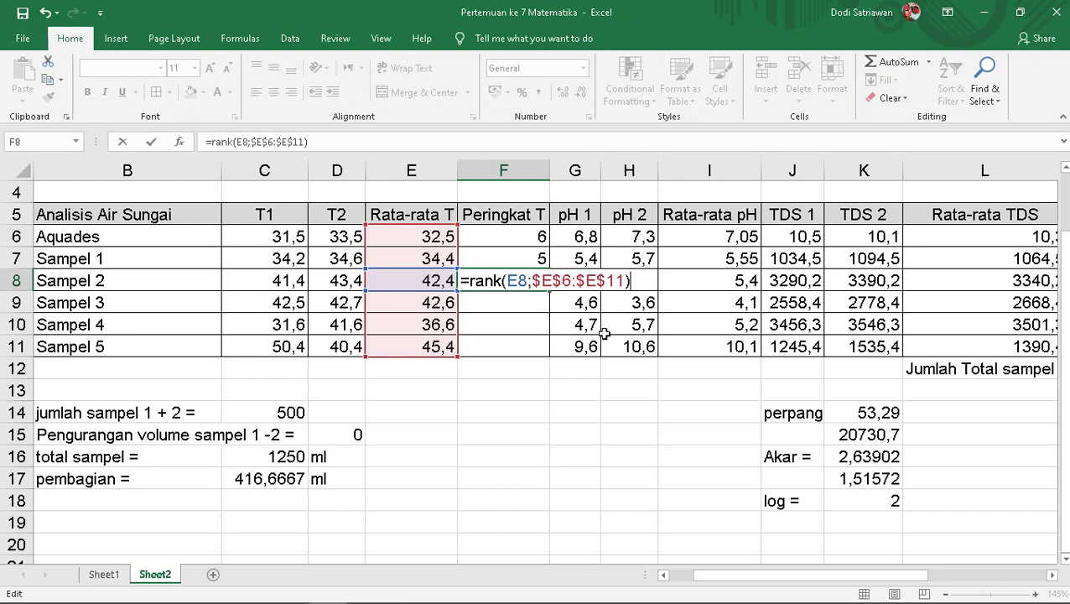
key("Return")
Fill F8's RANK formula down to F11, giving Sampel 3–5 ranks 2, 4 and 1
left_click(507, 279)
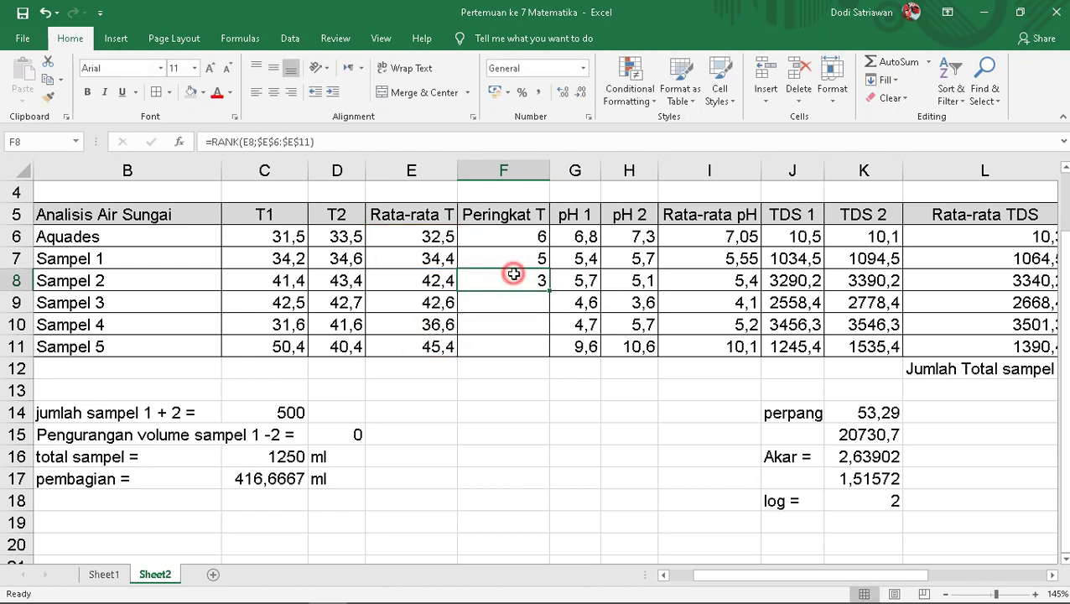
left_click_drag(550, 291, 550, 359)
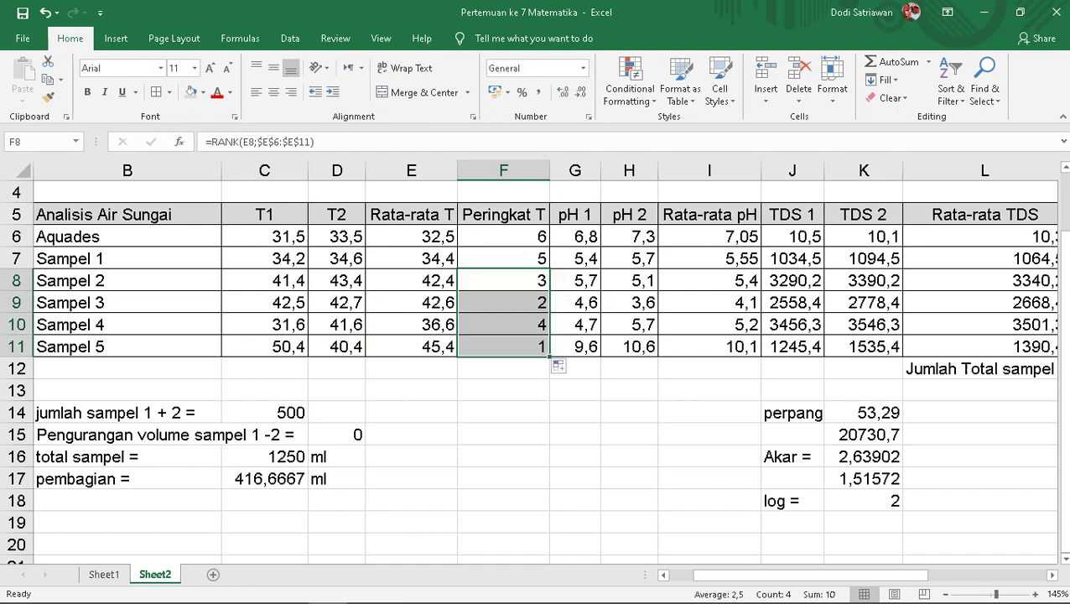
left_click(579, 491)
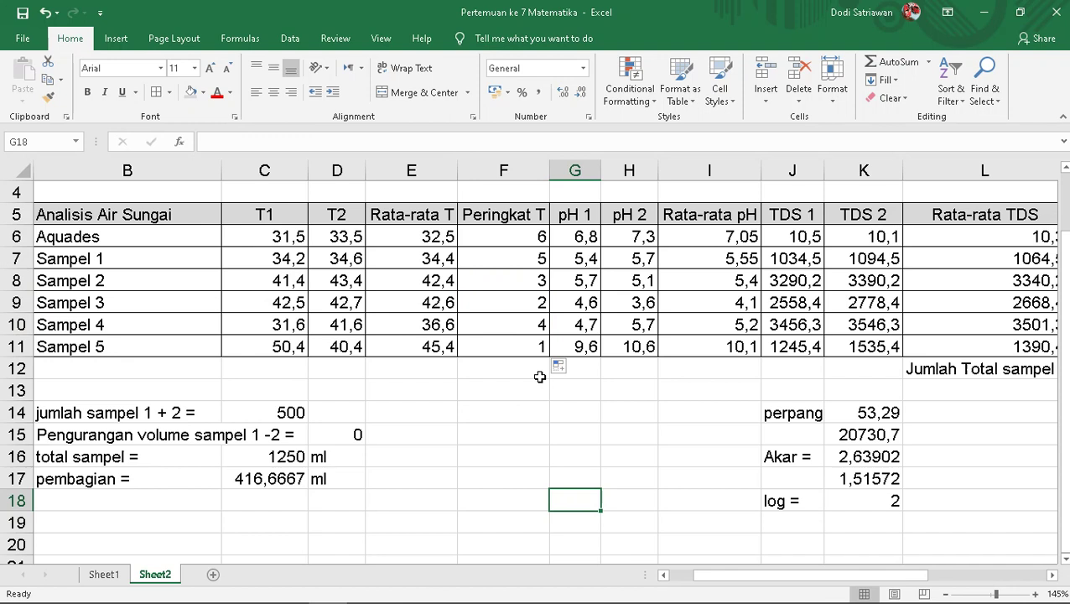
left_click(526, 214)
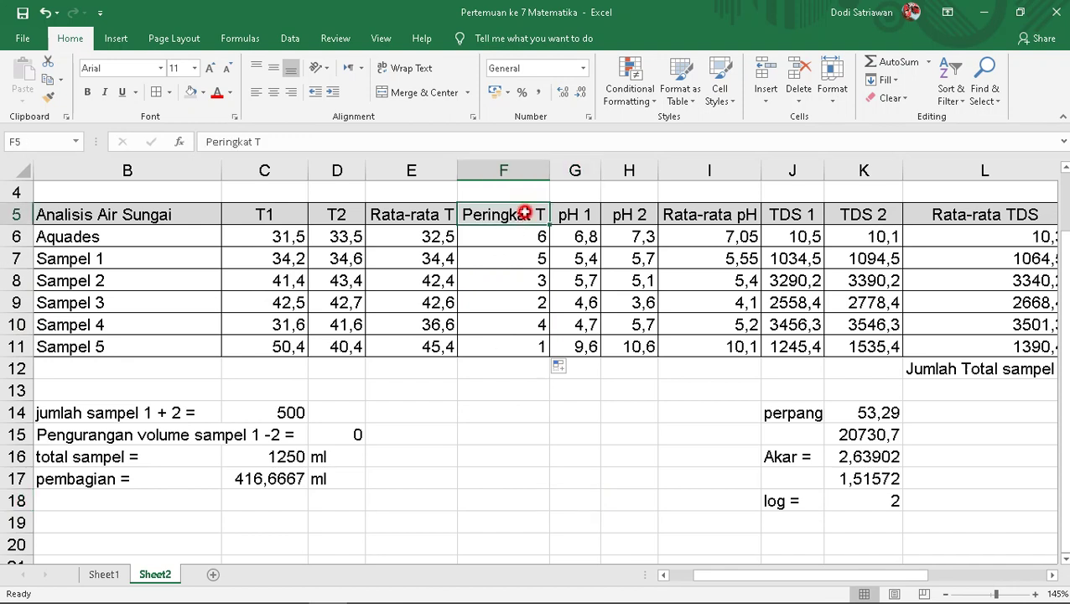
left_click(541, 169)
Check the average temperature and rank formulas in columns E and F for each sample
left_click(511, 348)
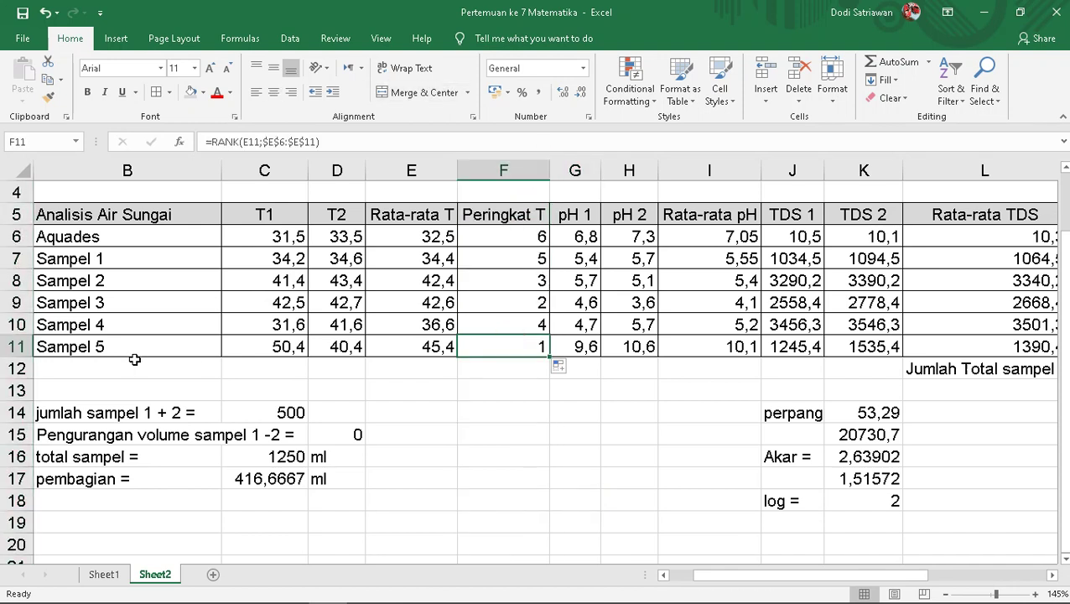
left_click(110, 346)
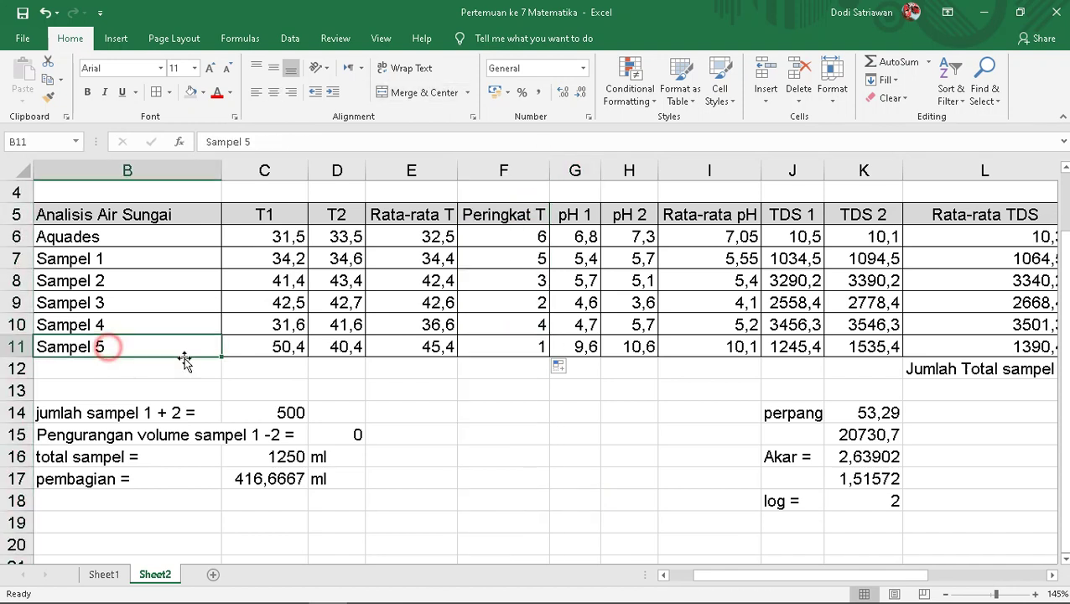
left_click(434, 353)
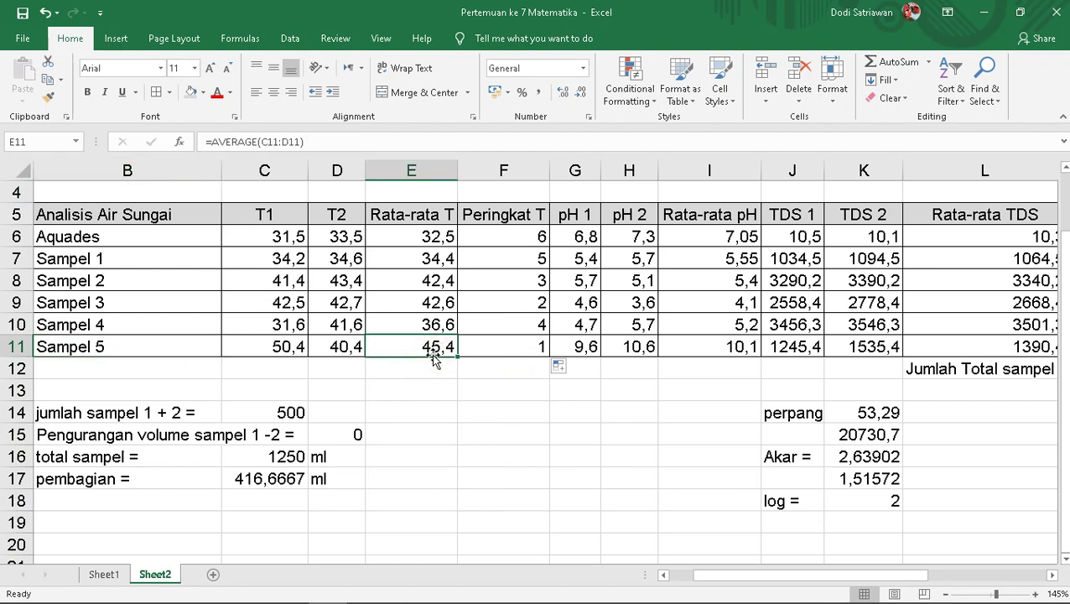
left_click(439, 307)
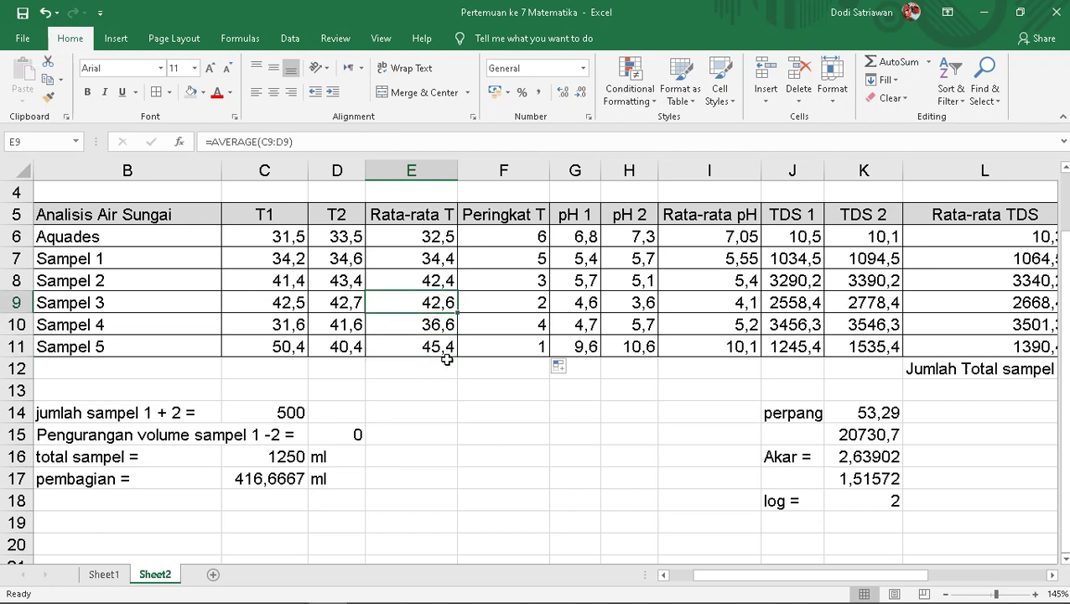
left_click(533, 280)
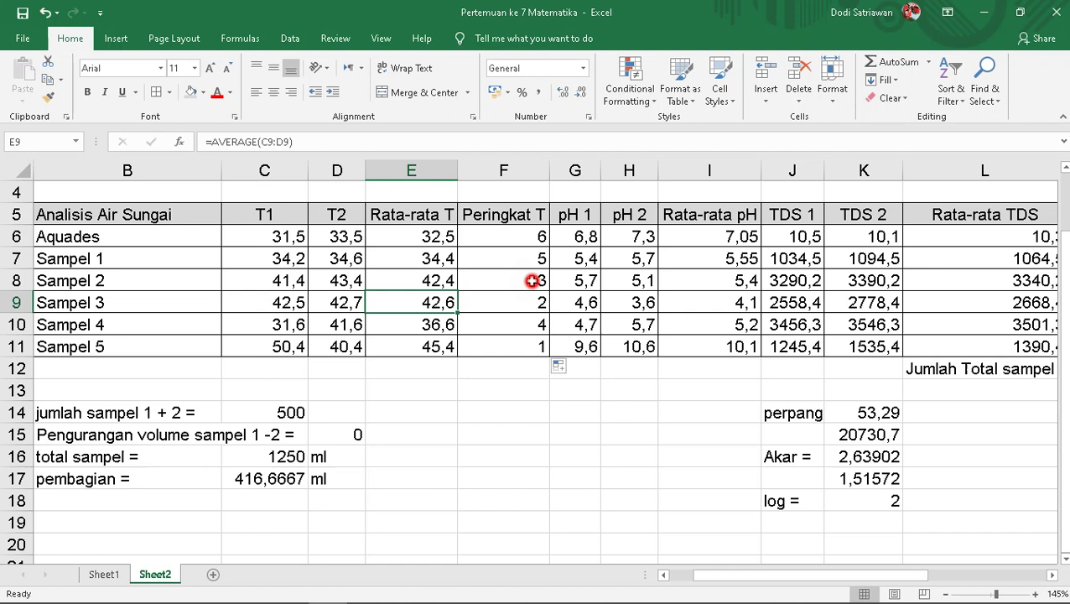
left_click(446, 283)
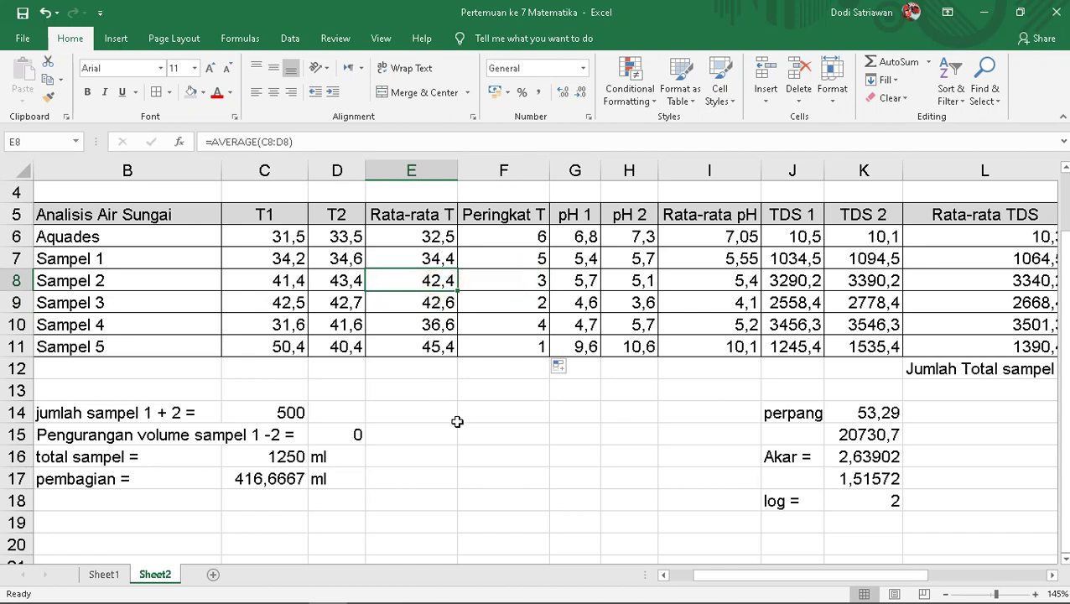
left_click(521, 321)
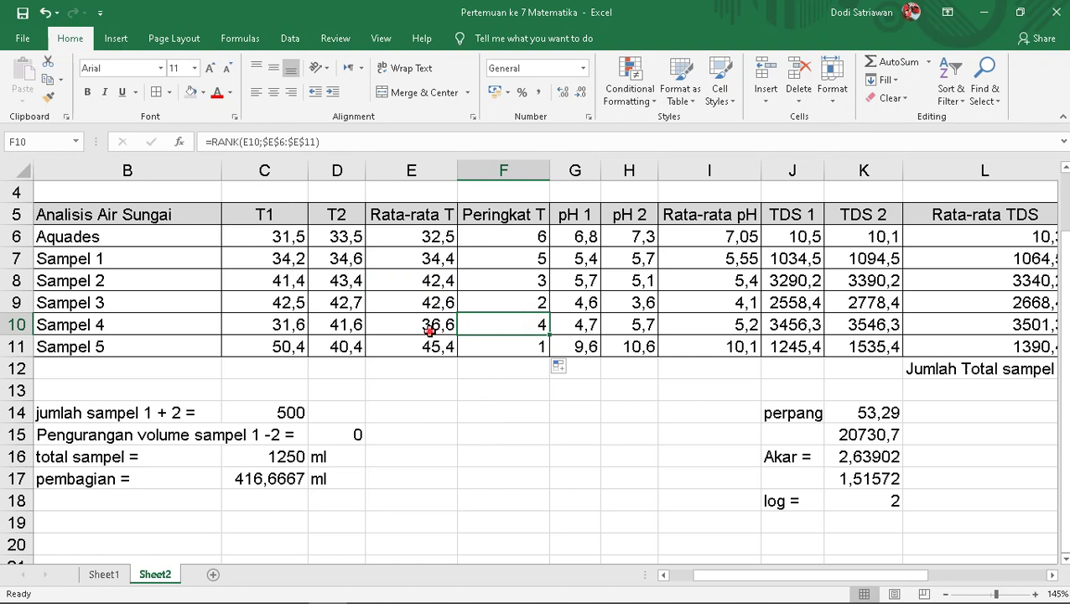
left_click(430, 330)
left_click(504, 253)
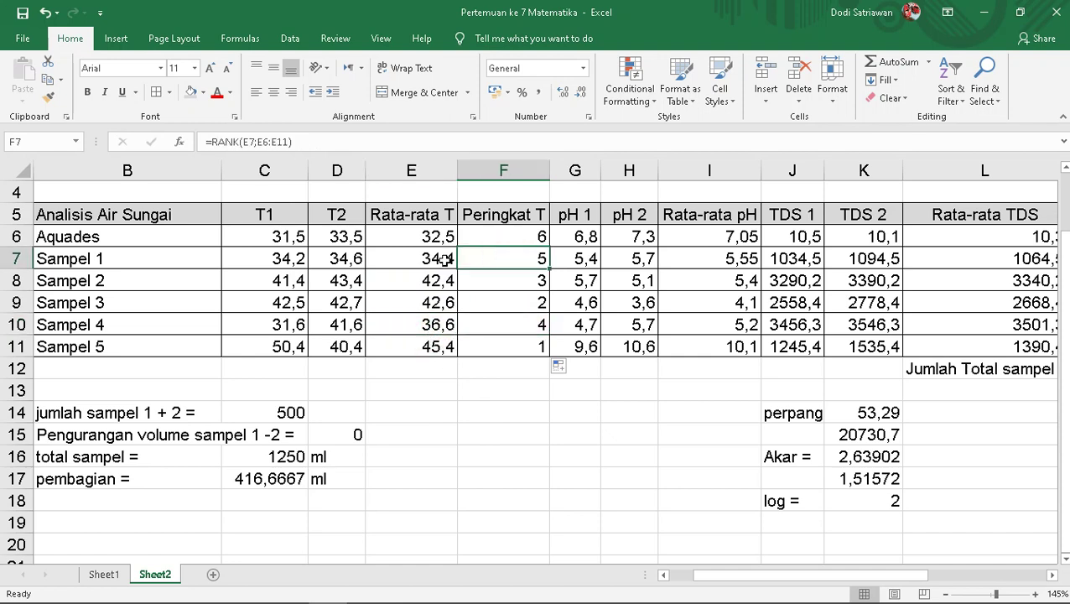
left_click(444, 260)
left_click(527, 235)
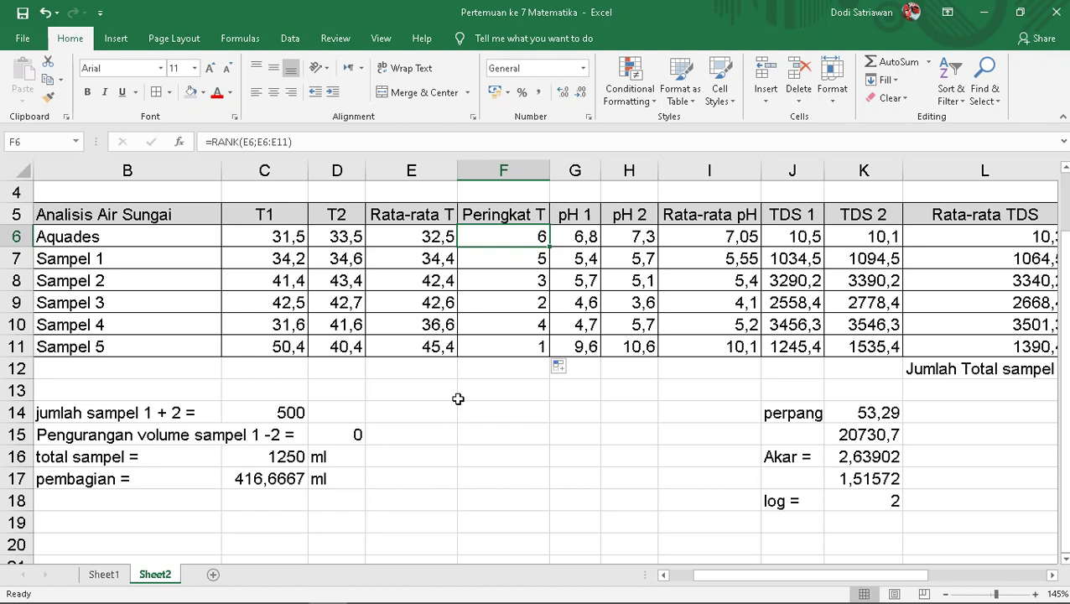
Insert a new column before TDS 1 headed 'Peringkat pH'
left_click(709, 170)
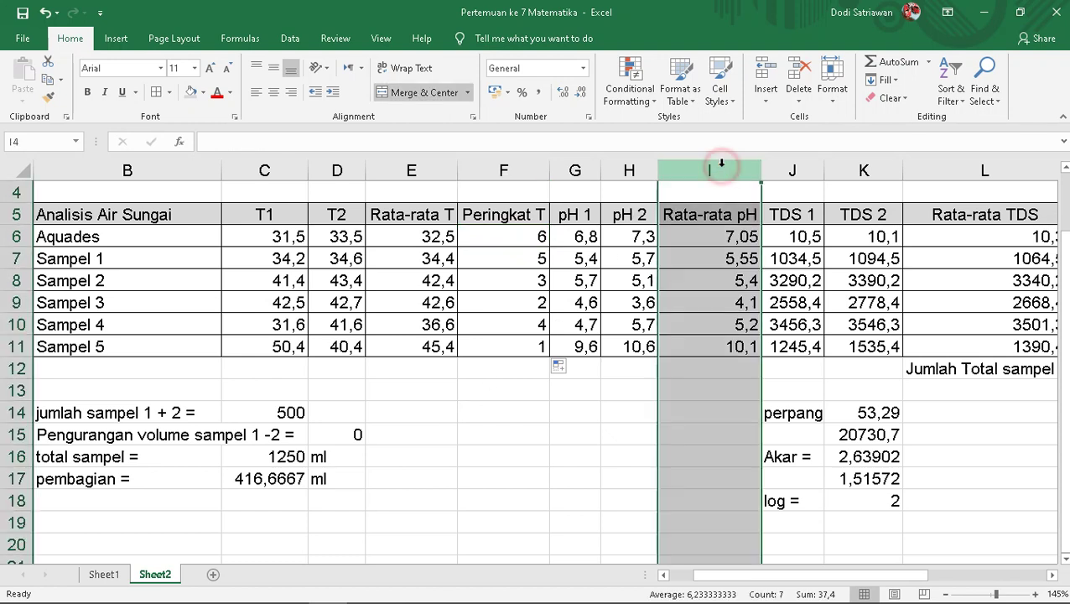
left_click(833, 258)
left_click(795, 171)
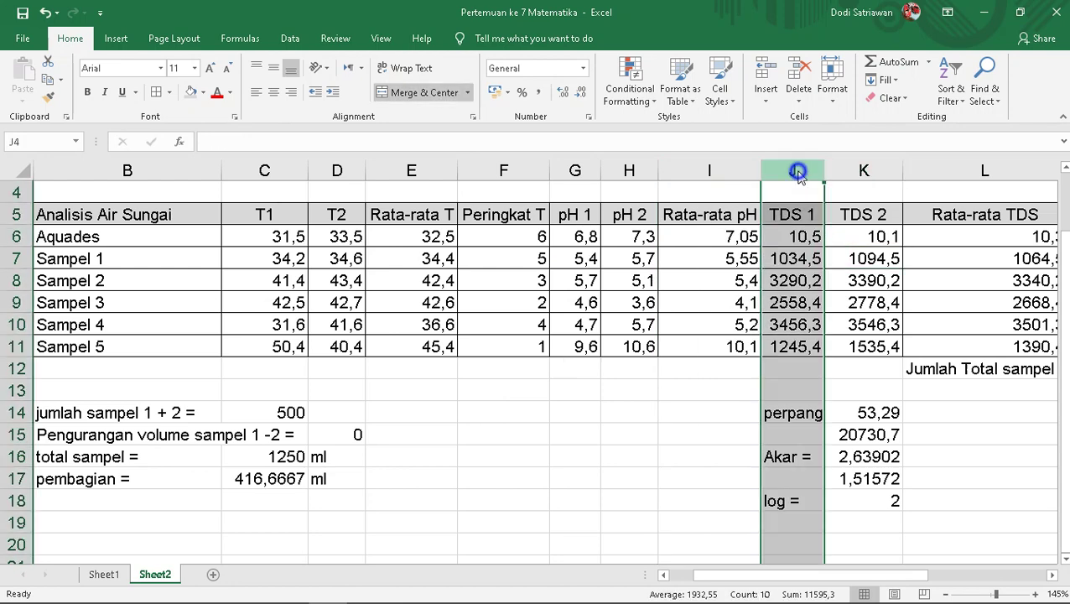
right_click(797, 173)
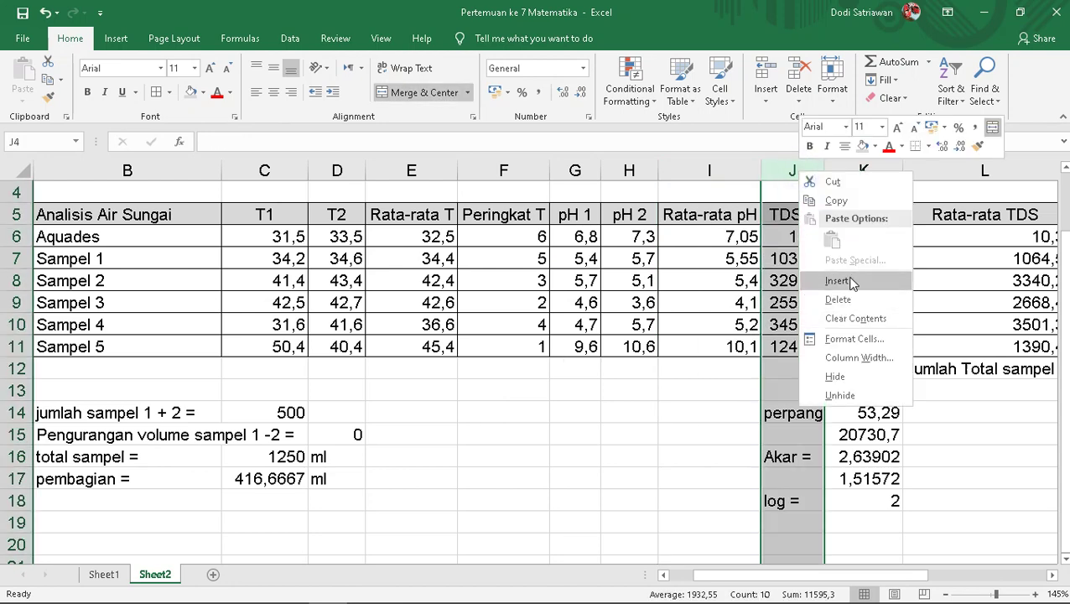
left_click(839, 281)
double_click(832, 213)
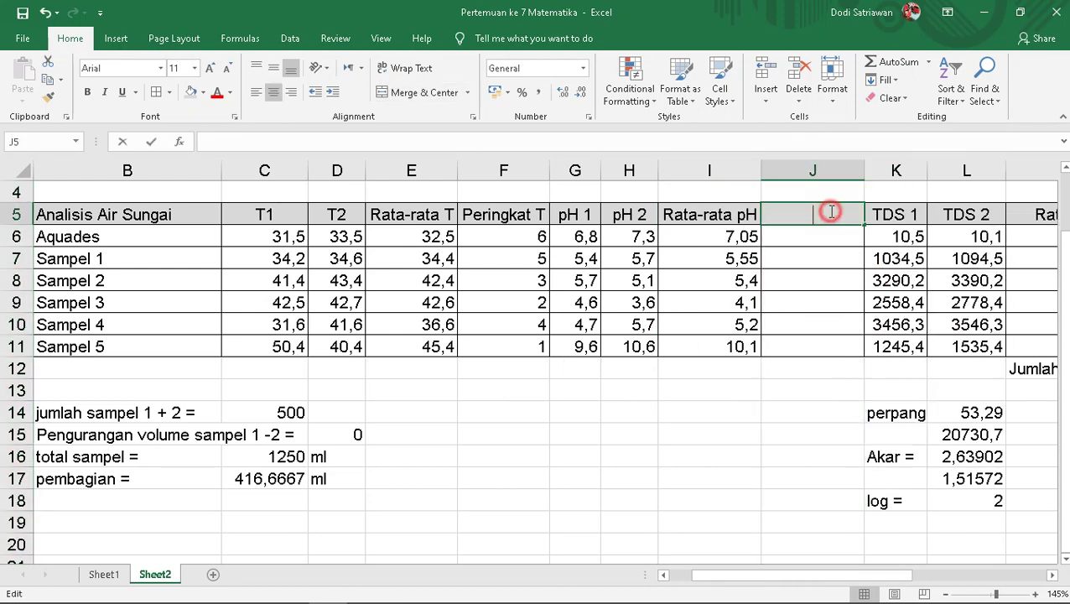
type("Per")
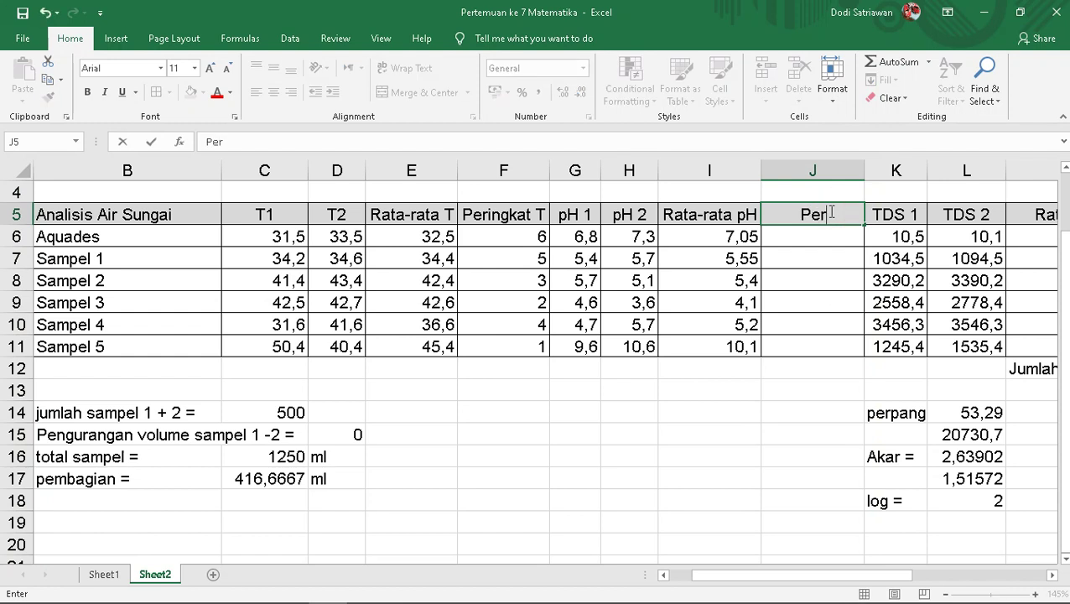
type("ingkat")
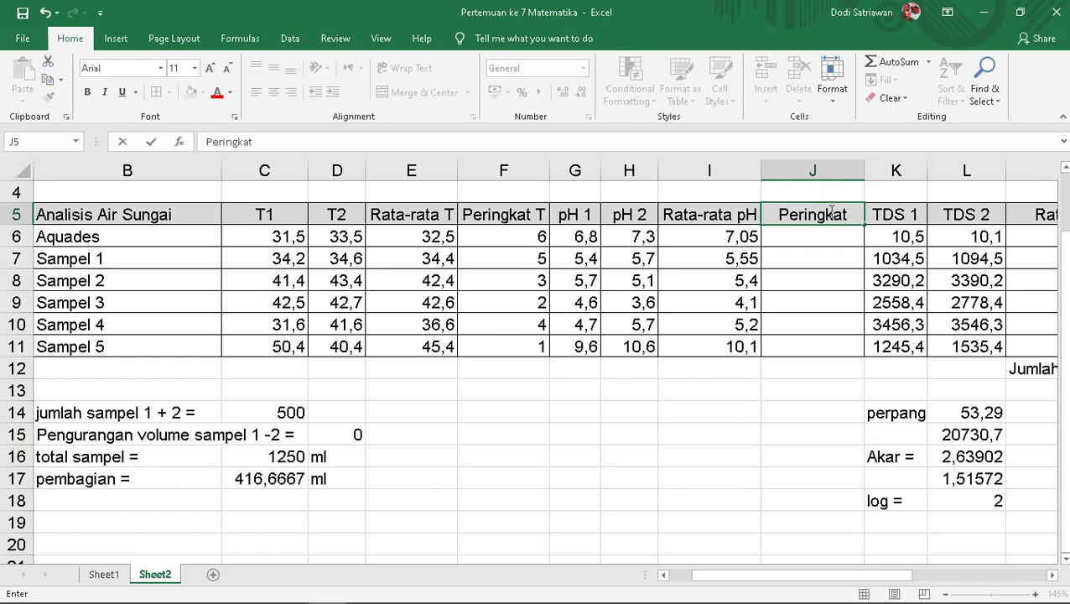
type(" pH")
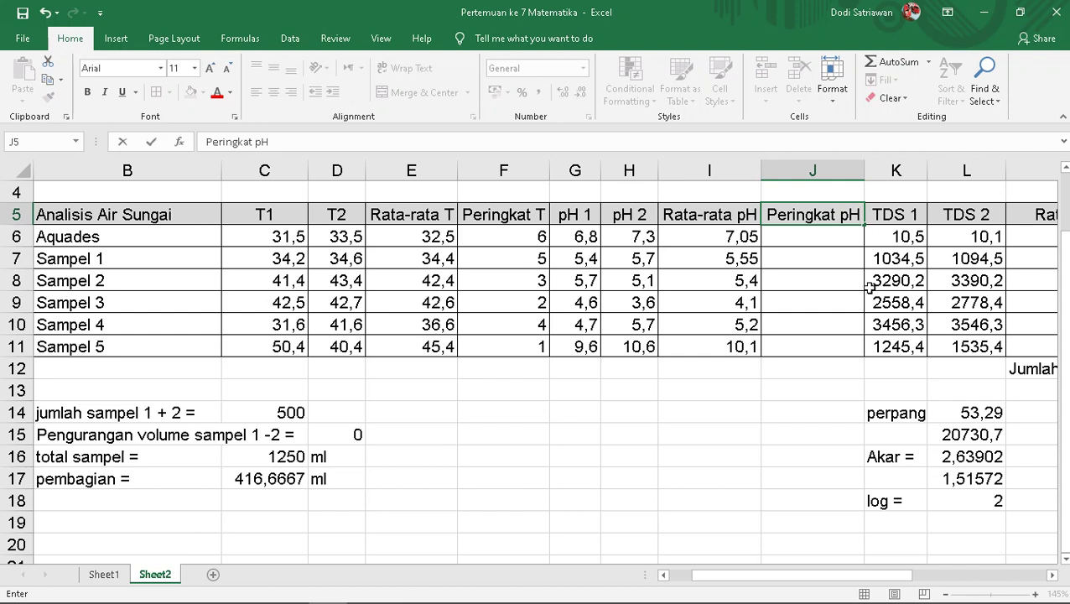
left_click(870, 287)
Enter =RANK(I6;$I$6:$I$11) in J6, giving Aquades a pH rank of 2
left_click_drag(839, 262, 857, 237)
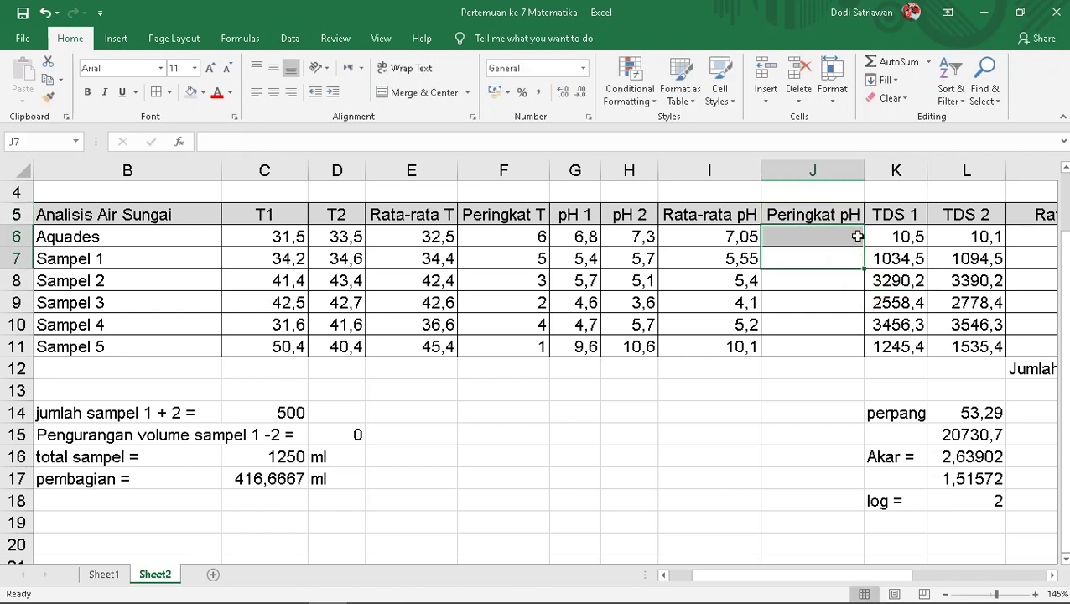
left_click(857, 237)
type("=r")
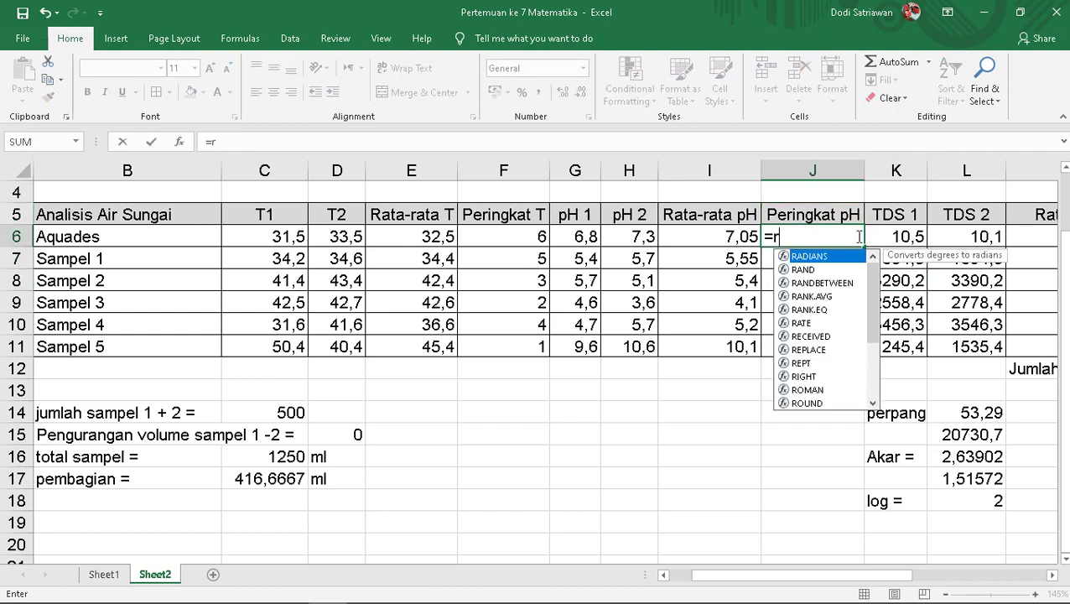
type("ank(")
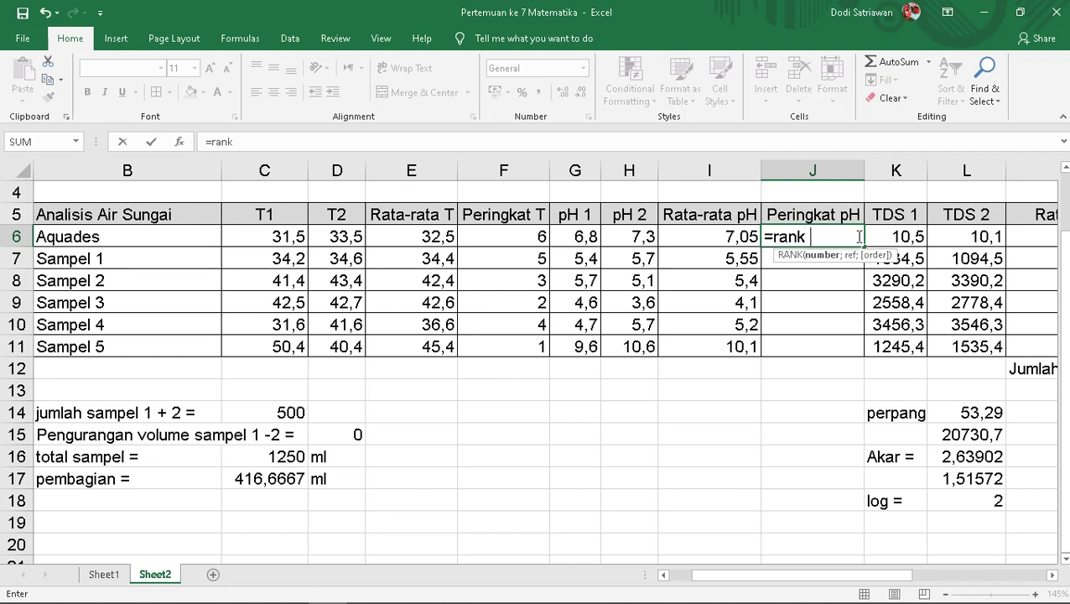
left_click(738, 235)
type(";")
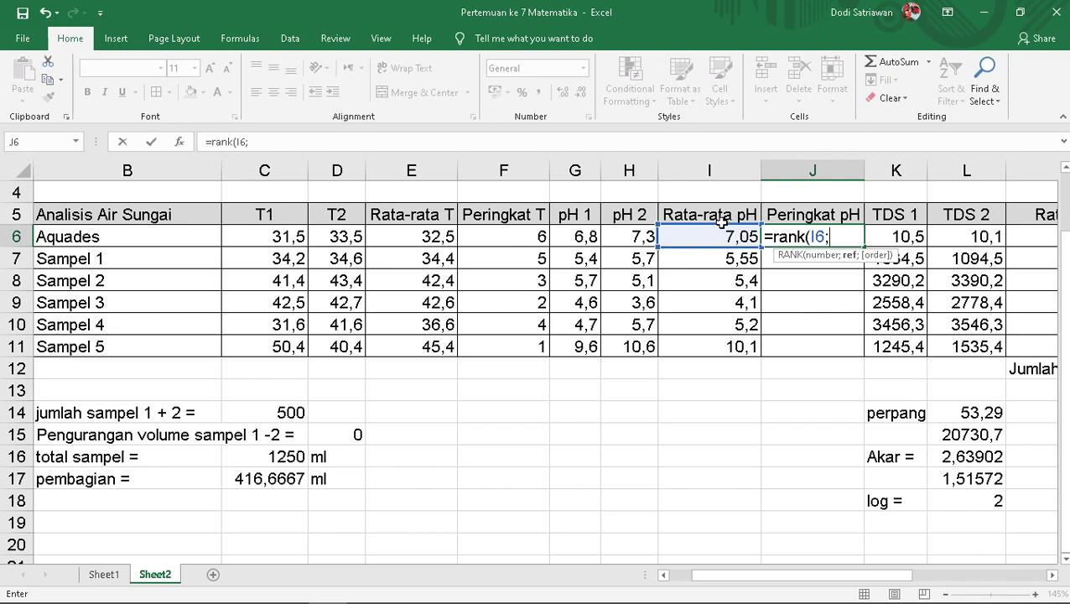
left_click_drag(728, 236, 721, 351)
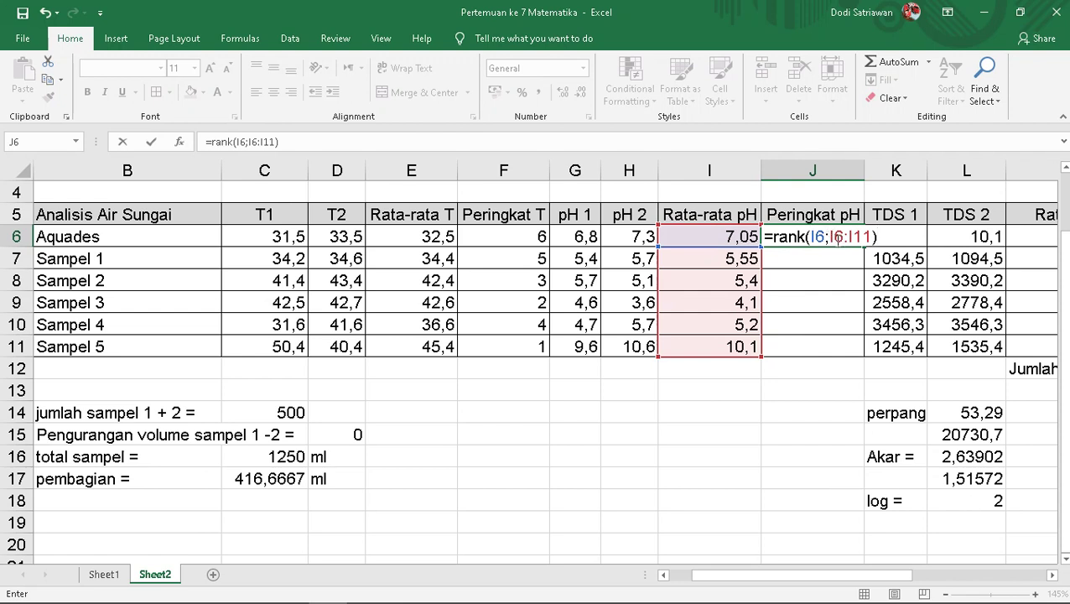
left_click(828, 237)
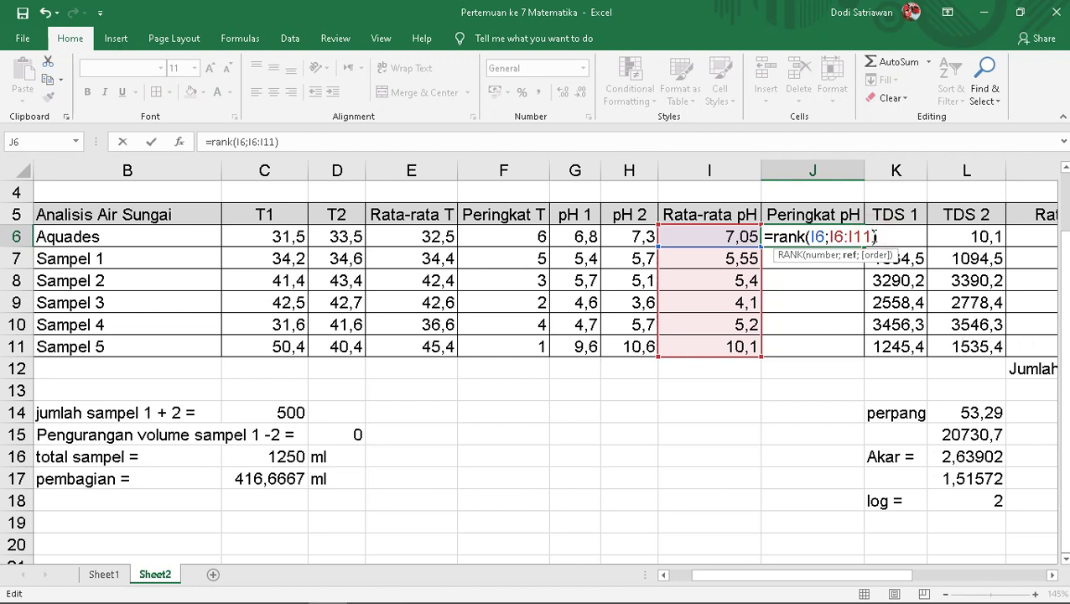
key("F4")
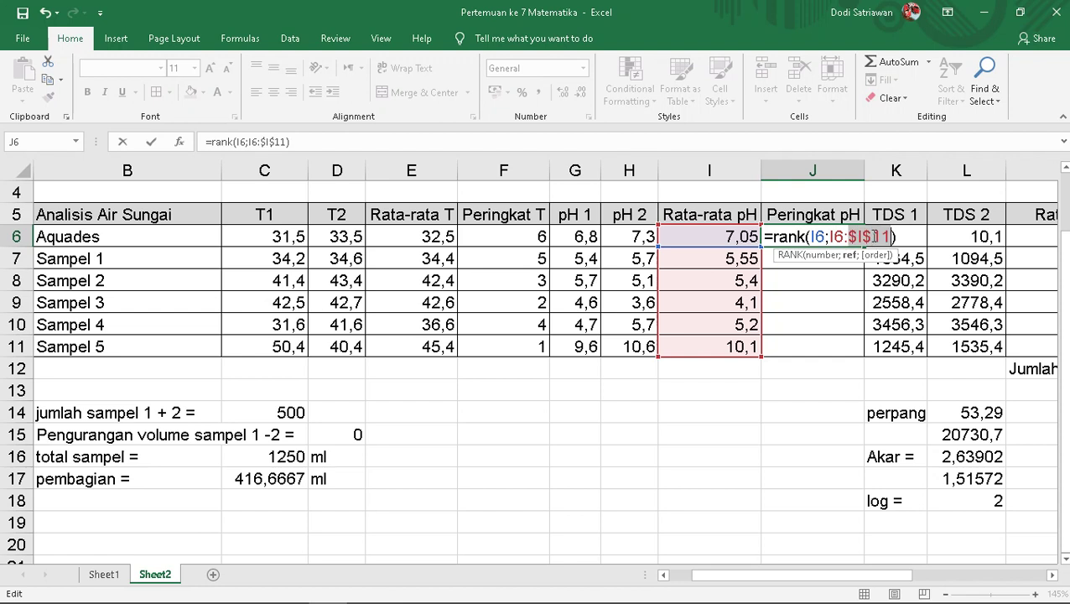
left_click(845, 233)
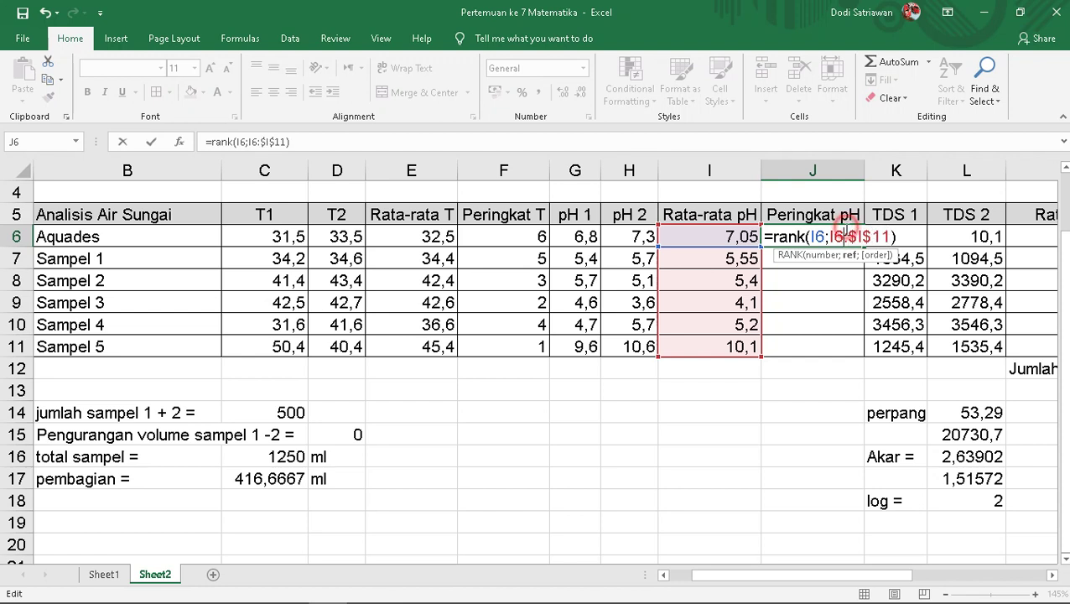
key("F4")
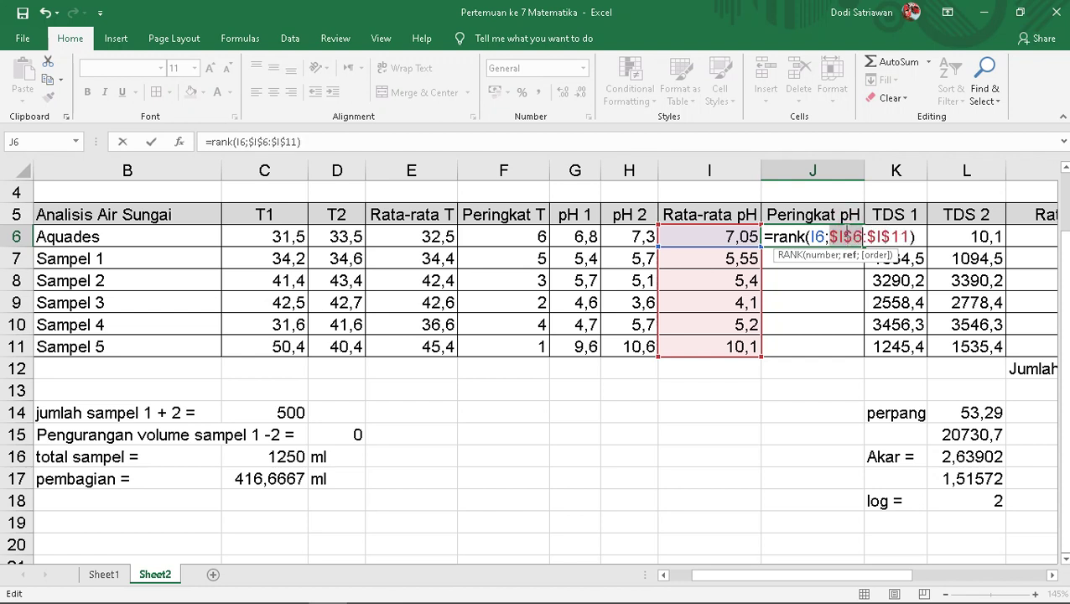
key("End")
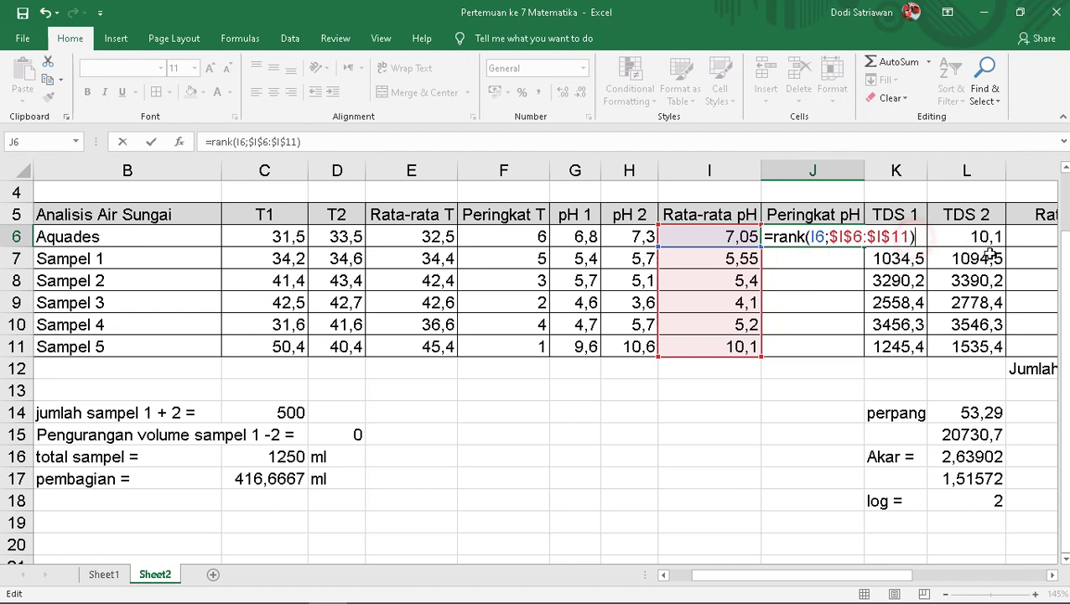
key("Return")
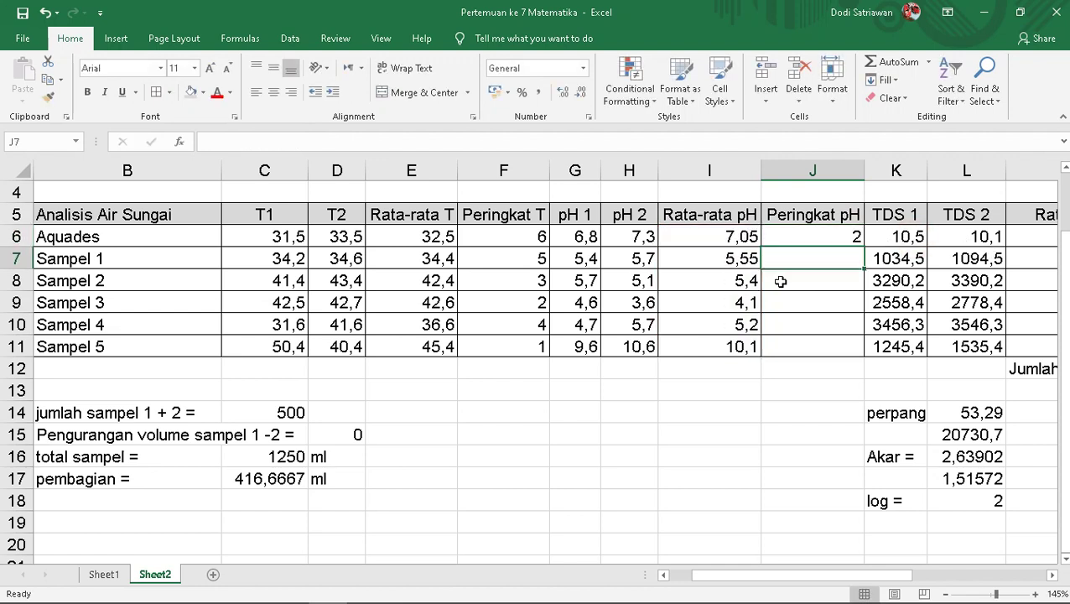
Fill J6's pH rank formula down to J11, giving ranks 3, 4, 6, 5 and 1
left_click(830, 237)
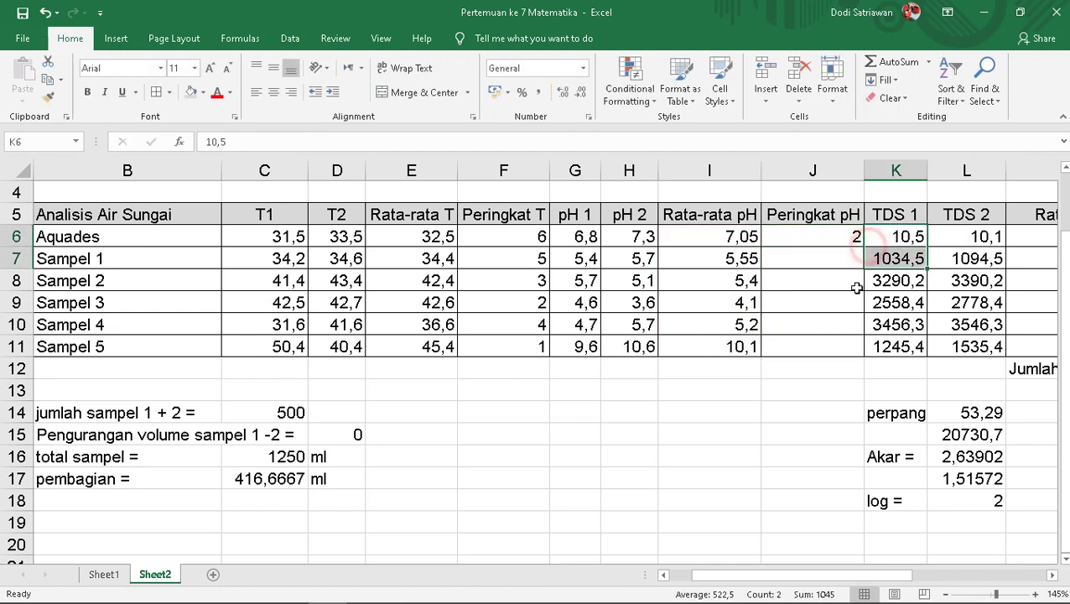
left_click_drag(863, 247, 849, 352)
left_click(850, 239)
left_click_drag(863, 246, 850, 345)
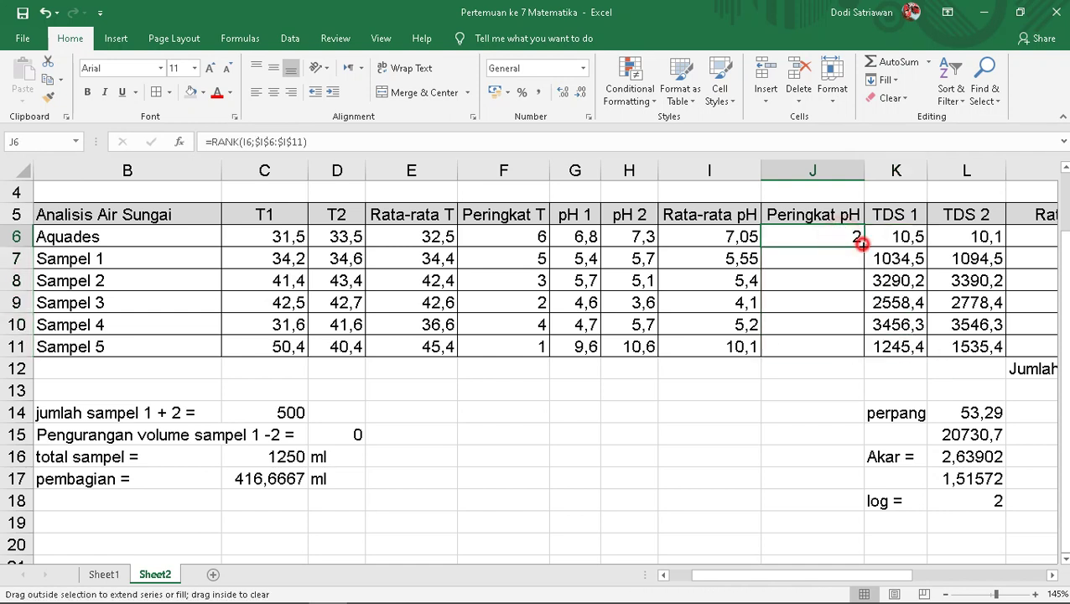
left_click(776, 410)
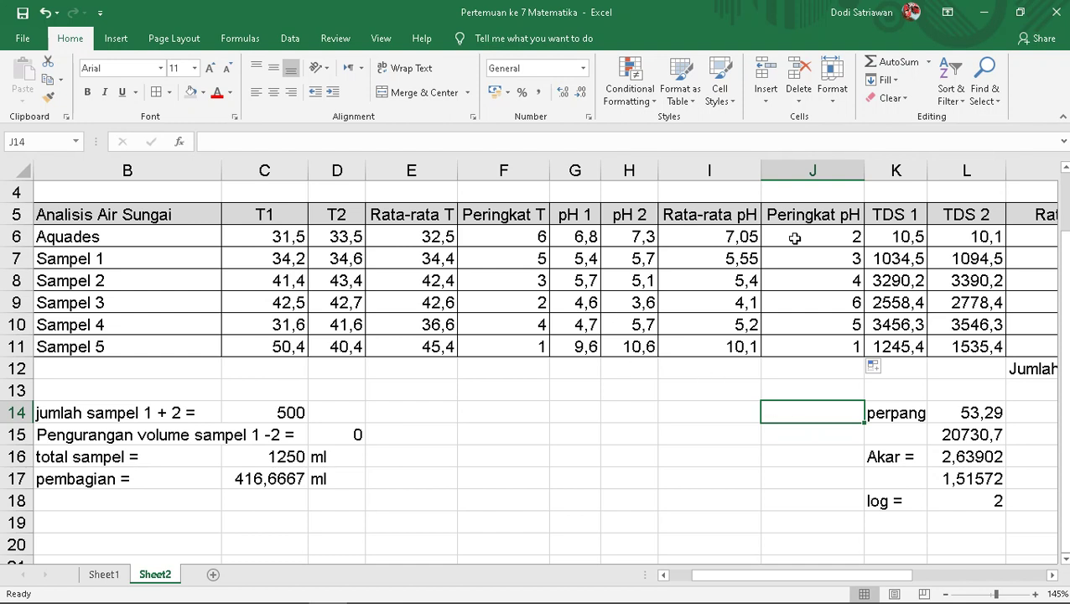
Check the average pH and rank formulas for Sampel 5, Aquades and Sampel 1
left_click(852, 218)
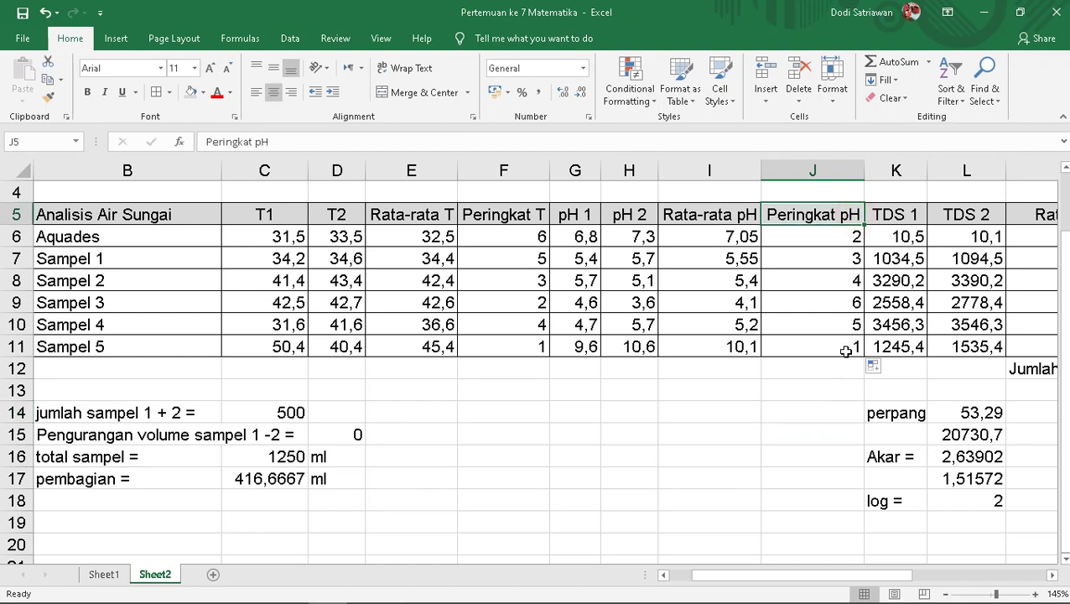
left_click(846, 349)
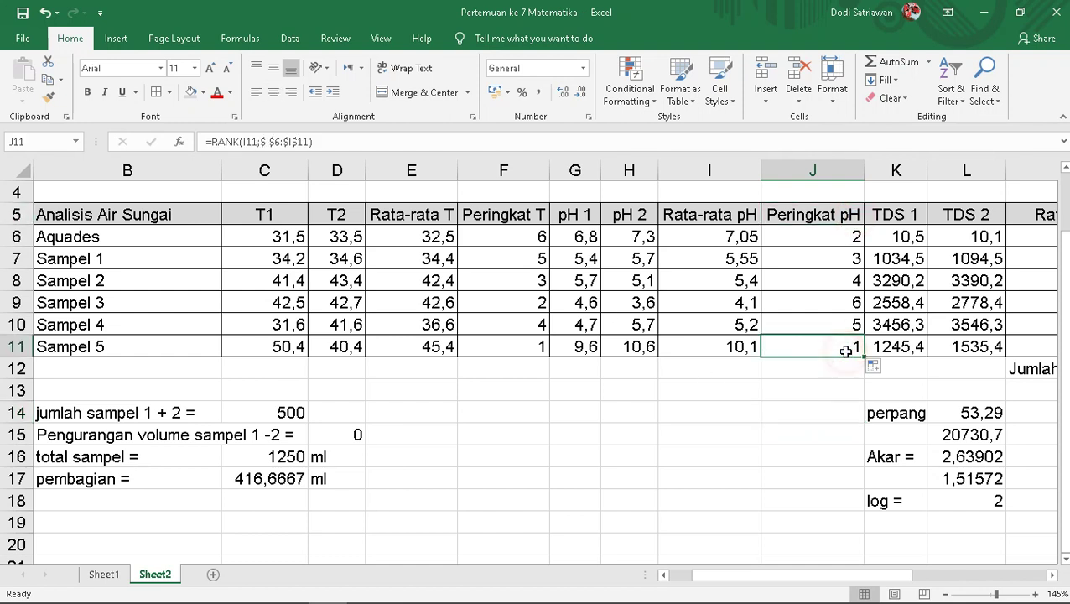
left_click(749, 349)
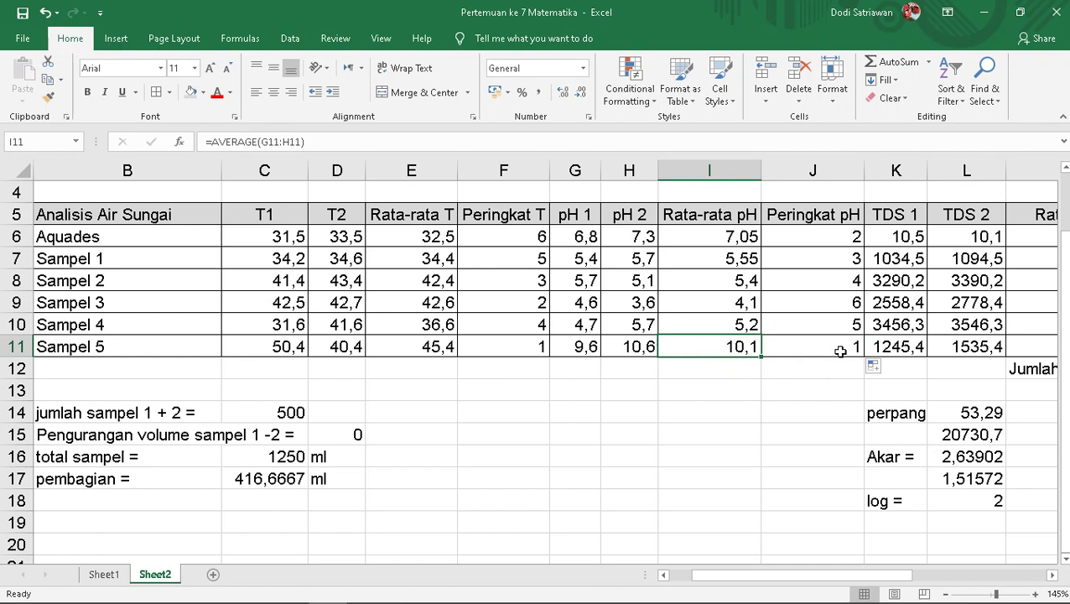
left_click(855, 236)
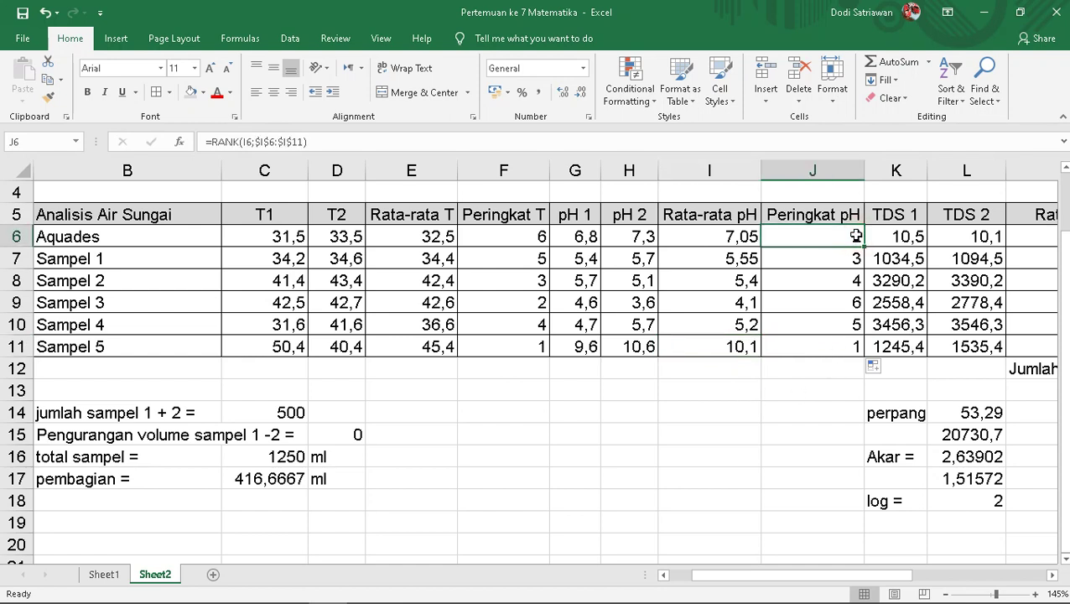
left_click(713, 240)
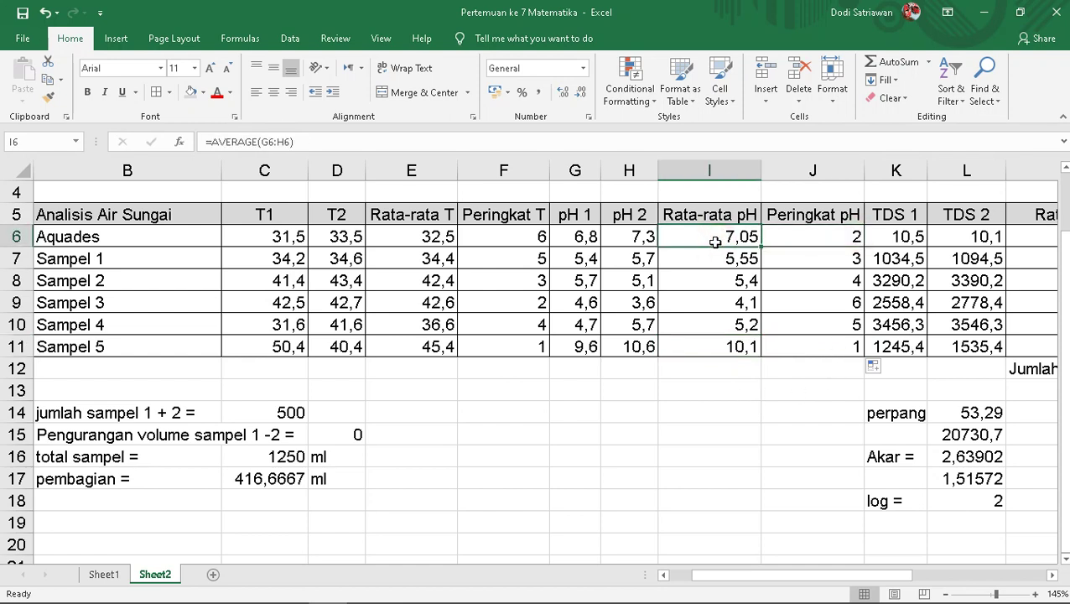
left_click(832, 258)
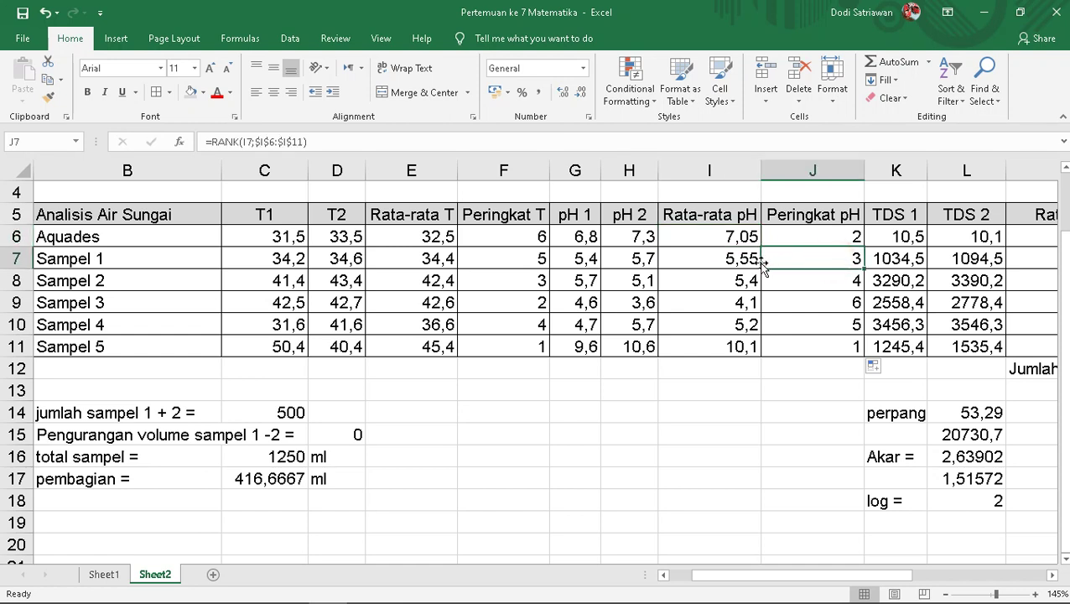
left_click(743, 261)
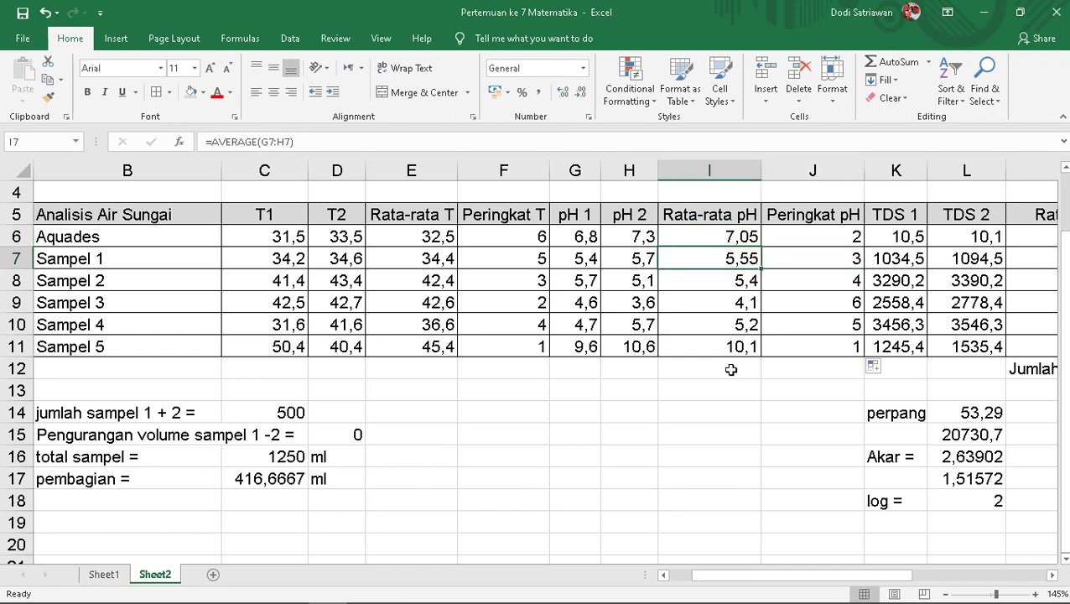
Check the Sampel 2–4 formulas and compare the average pH values in I6:I10
left_click(855, 284)
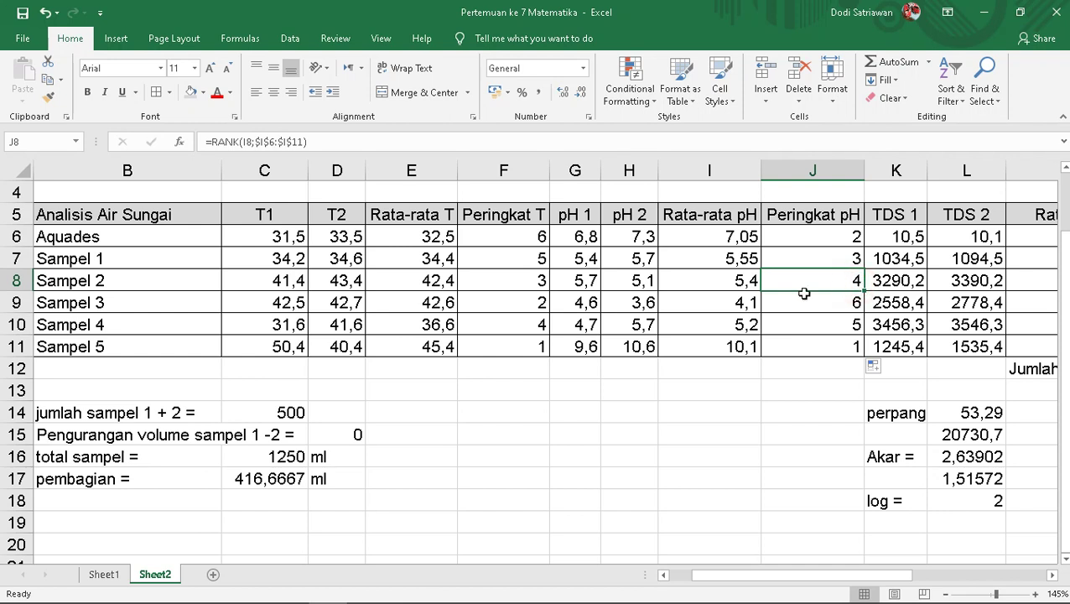
left_click(733, 283)
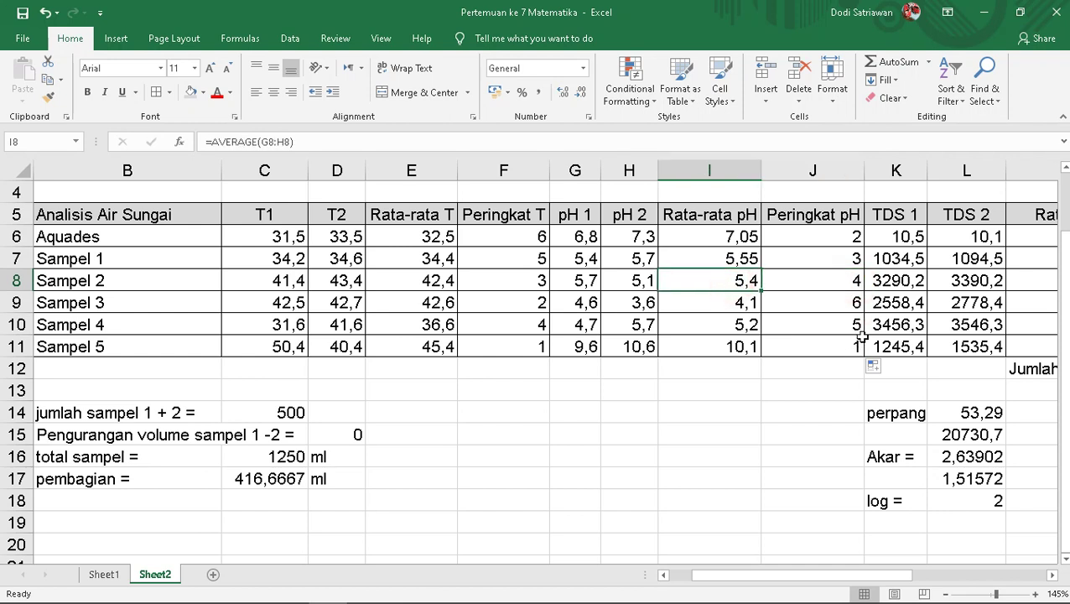
left_click(822, 325)
left_click(718, 330)
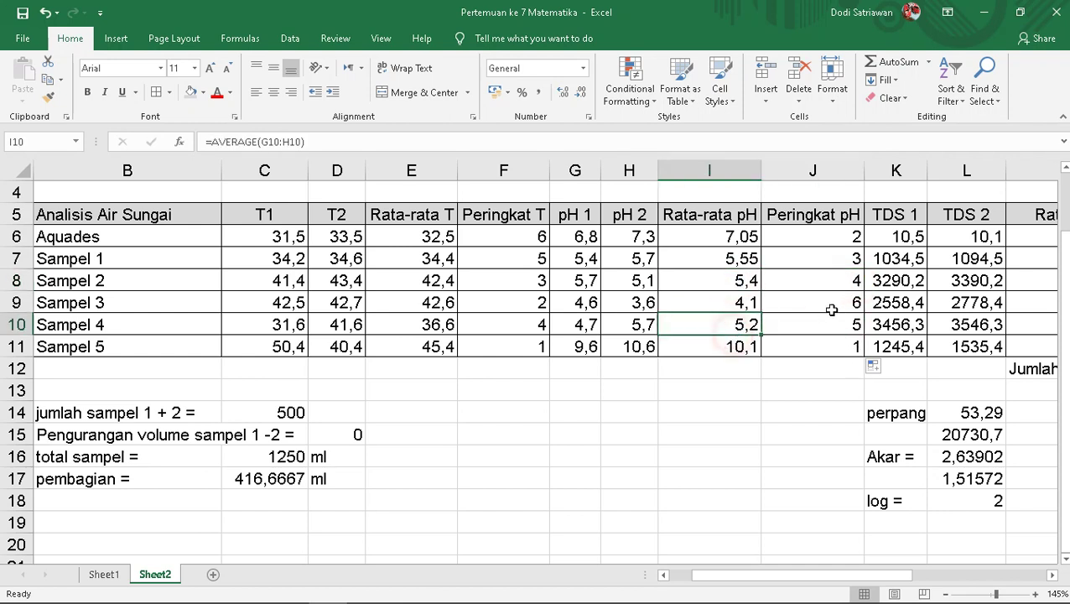
left_click(836, 309)
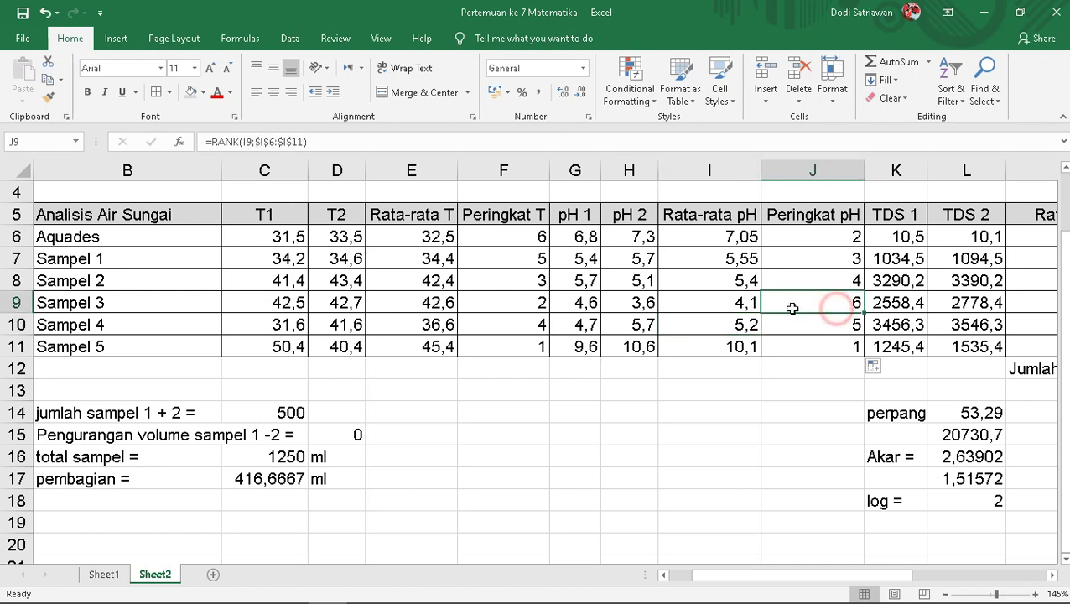
left_click(730, 307)
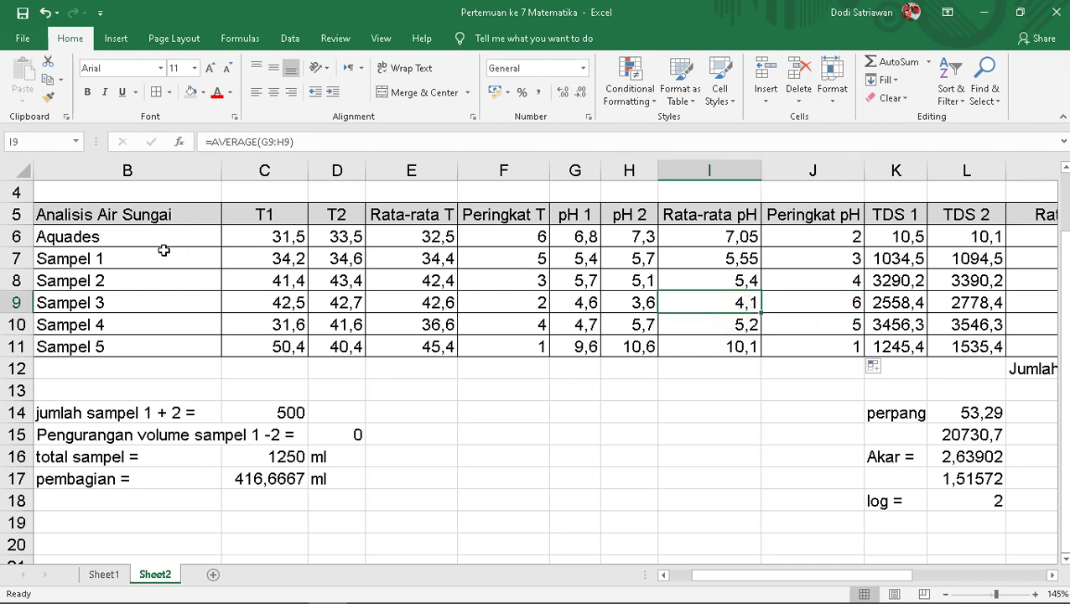
left_click_drag(721, 241, 726, 331)
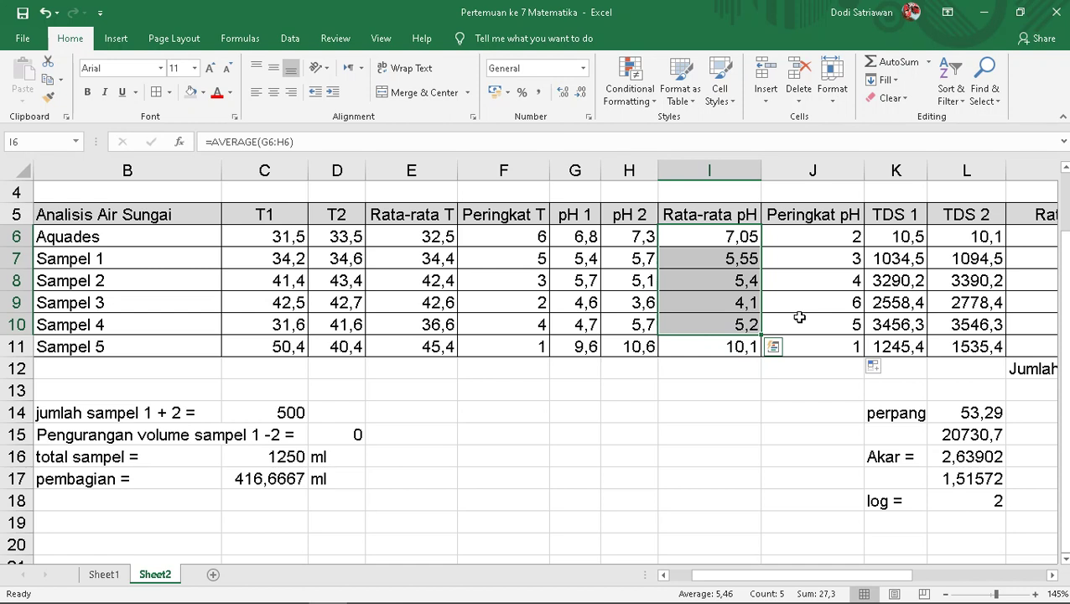
left_click(815, 235)
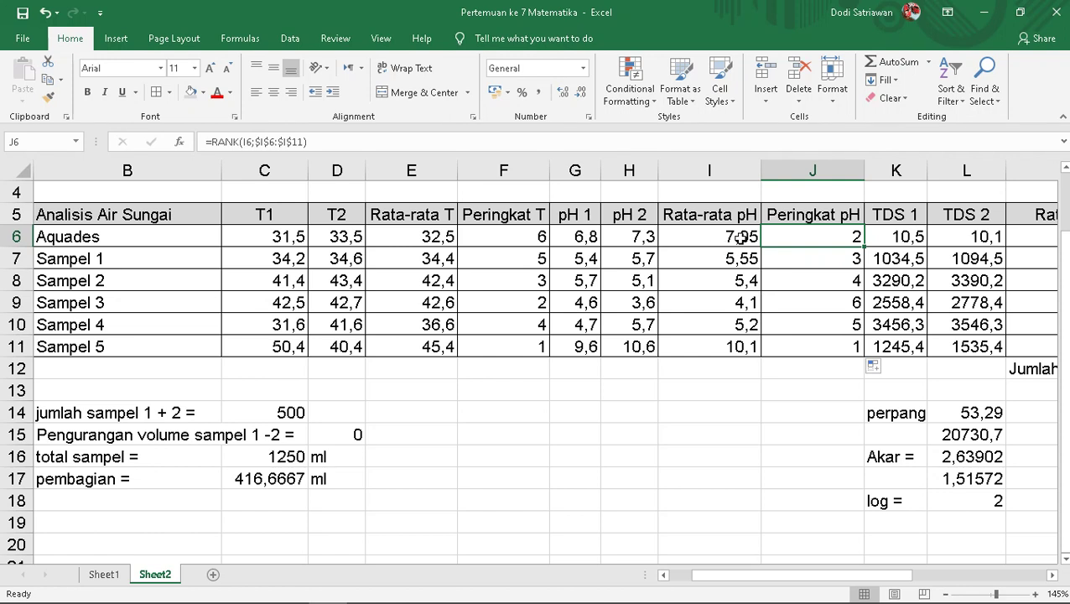
Insert a blank column before Volume, next to Rata-rata TDS
left_click_drag(729, 576, 774, 579)
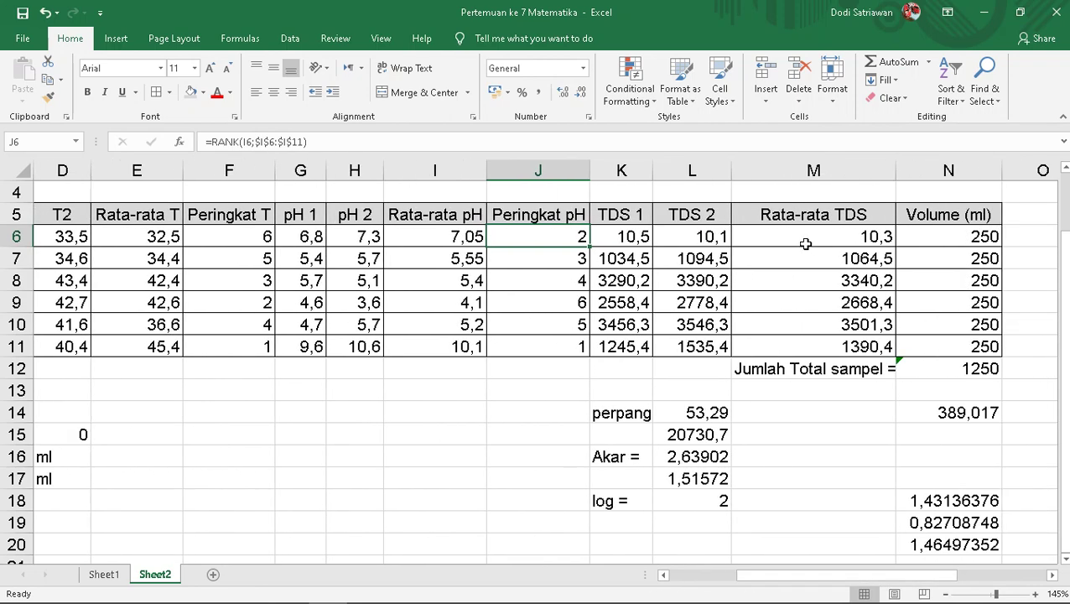
mouse_move(900, 167)
left_mouse_down()
mouse_move(914, 168)
mouse_move(865, 174)
left_mouse_up()
left_click(902, 170)
left_click(871, 277)
left_click(906, 172)
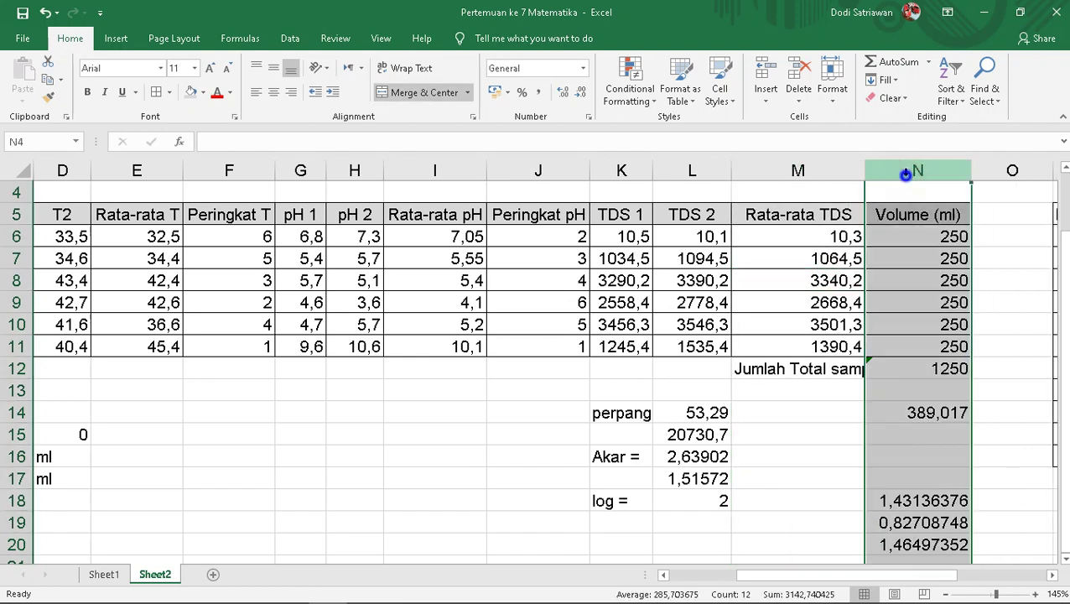
right_click(906, 174)
left_click(958, 285)
Title the new column's N5 header 'Peringkat TDS'
left_click(914, 214)
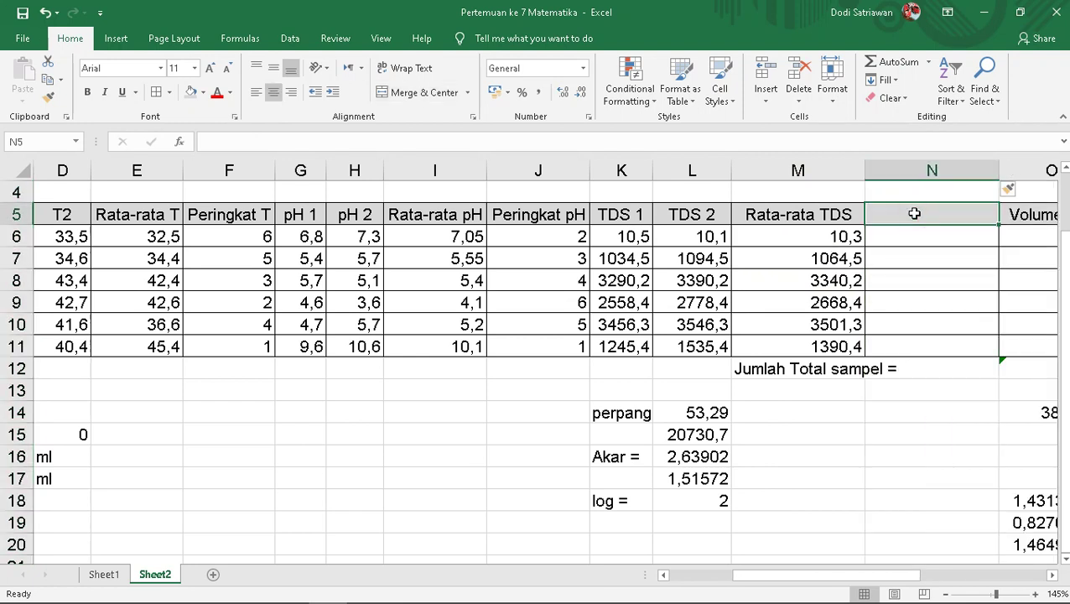
type("Pe")
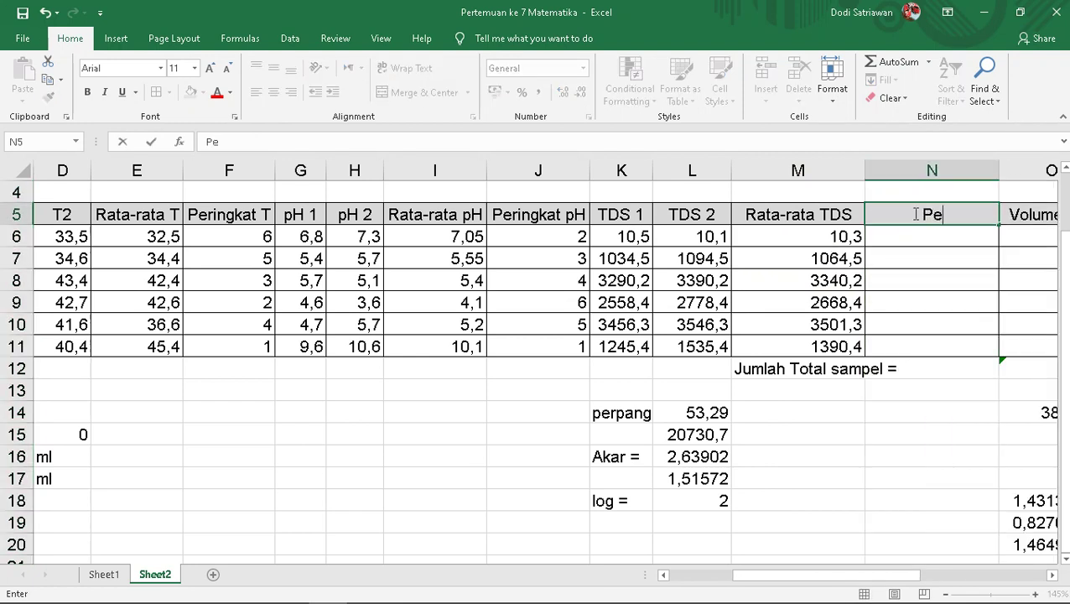
type("ringkat ")
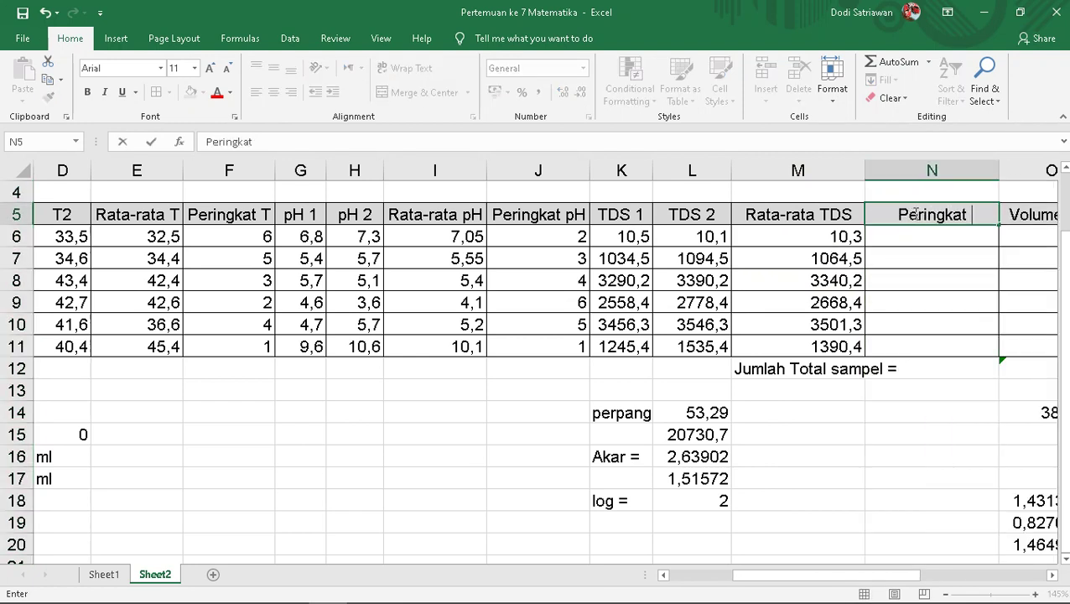
type("Rata-r")
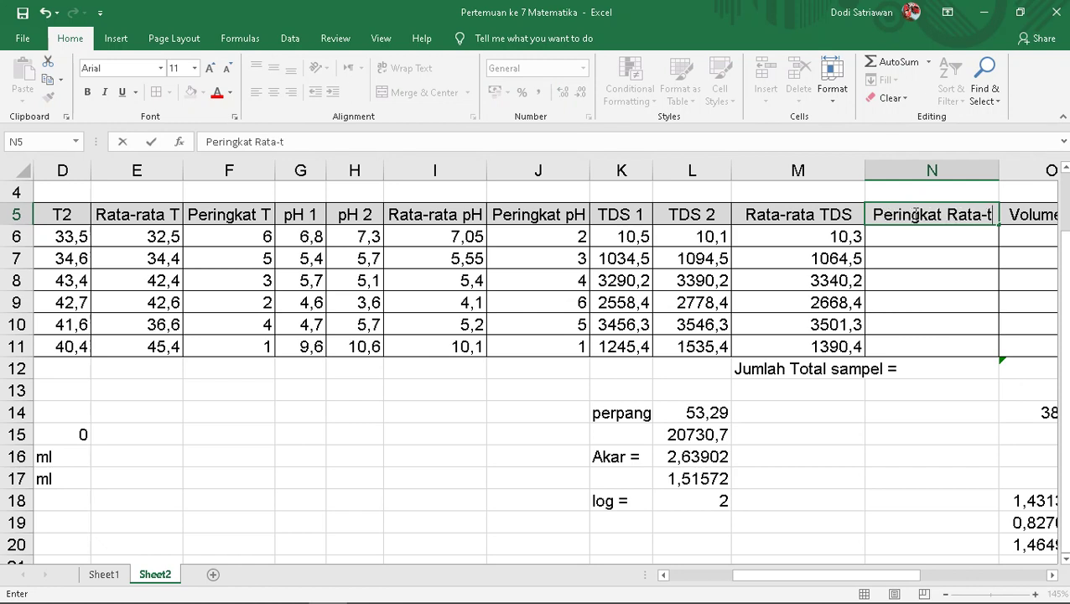
type("ta")
key("BackSpace")
key("BackSpace")
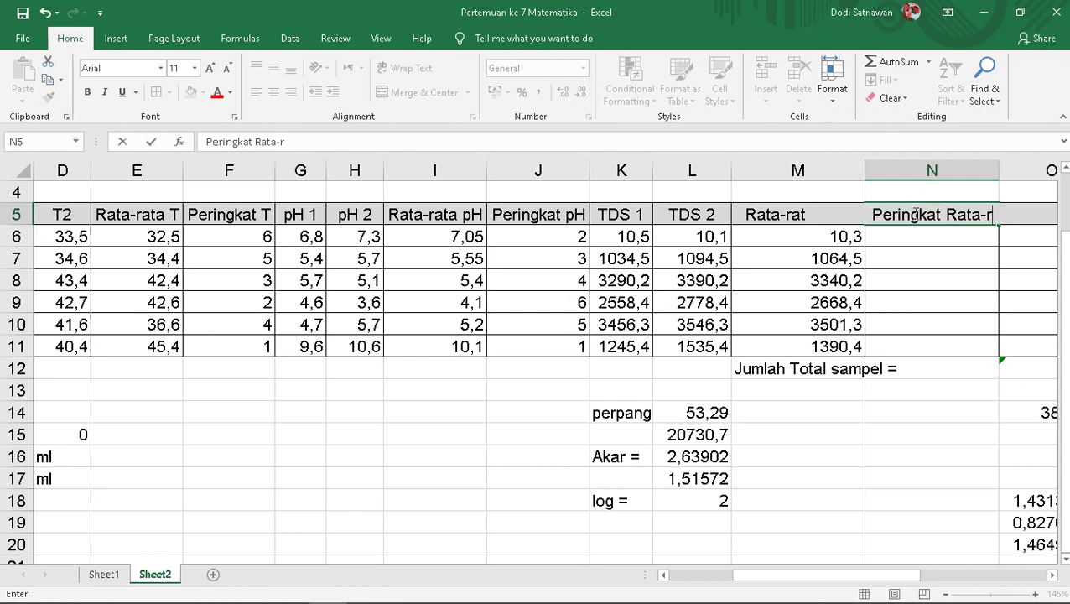
key("BackSpace")
key("BackSpace")
key("BackSpace")
key("BackSpace")
key("BackSpace")
key("BackSpace")
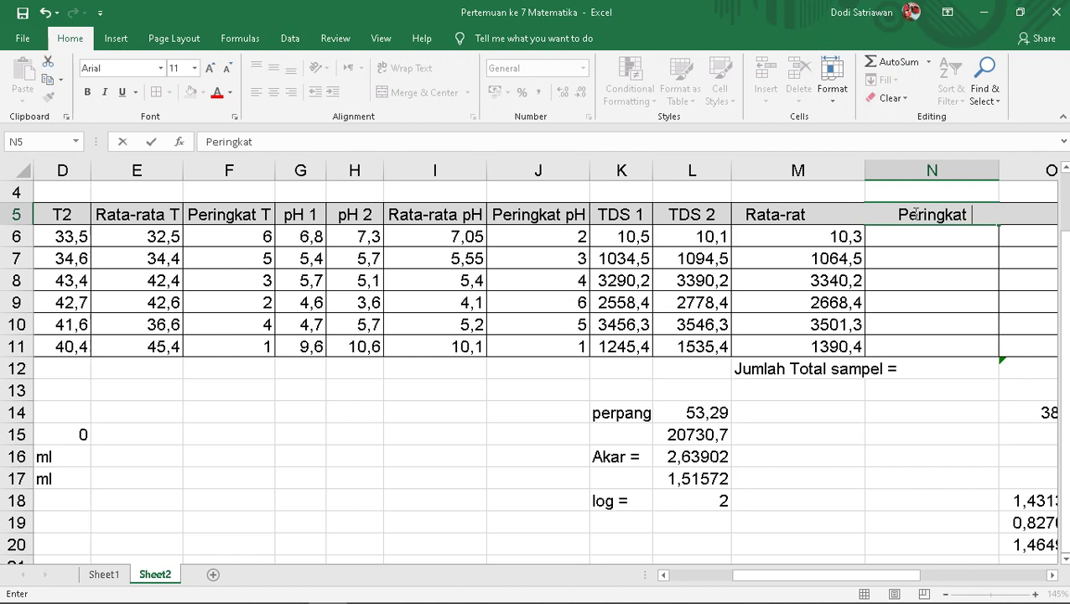
type("TD")
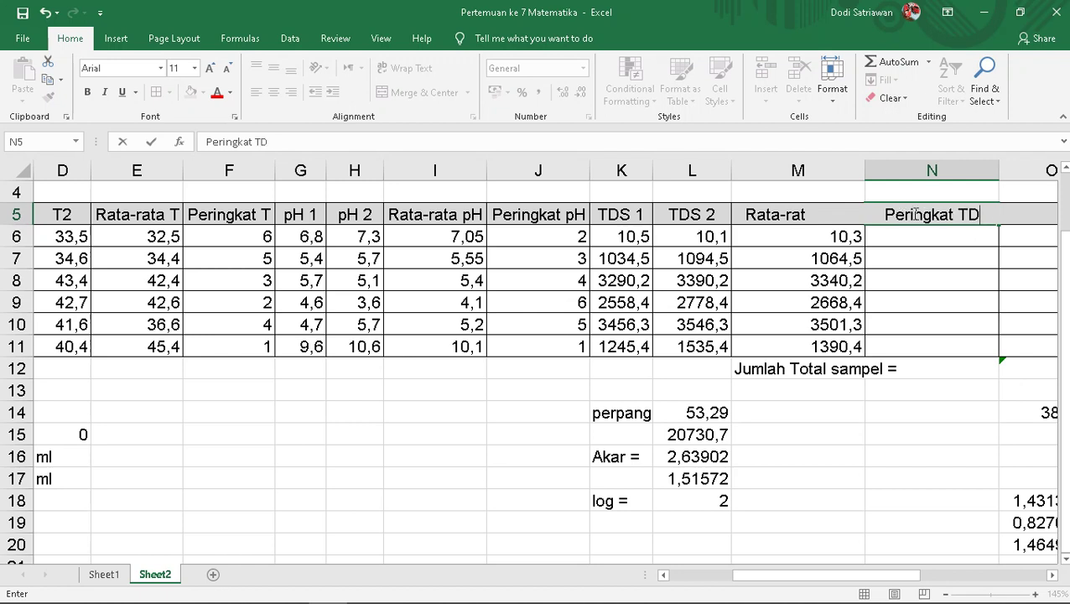
type("S")
key("Return")
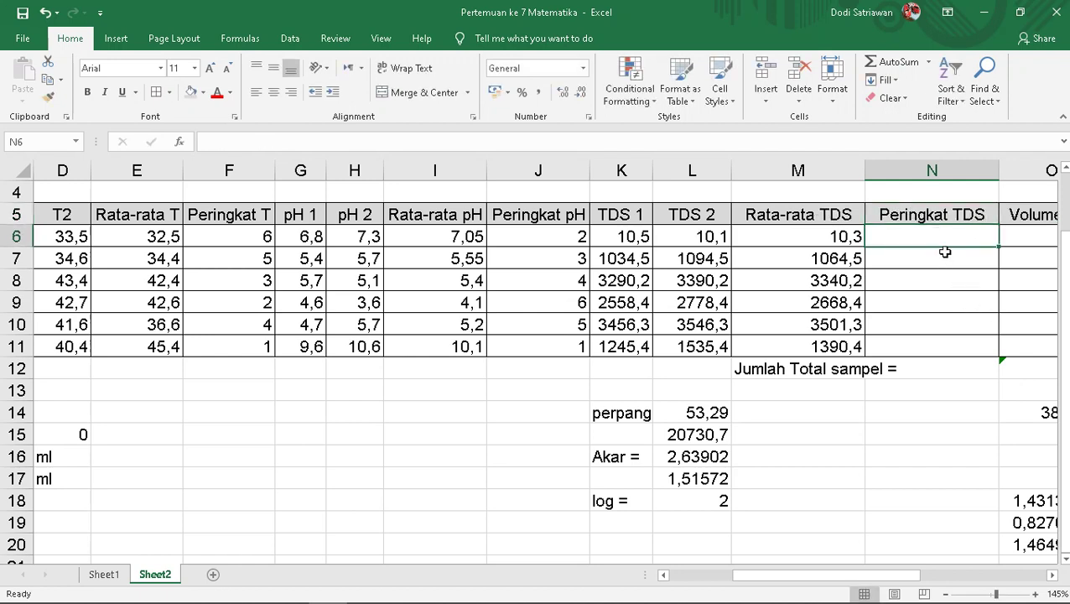
Build =rank(M6;M6:M10 in N6, correcting the range end to row 10
type("=ra")
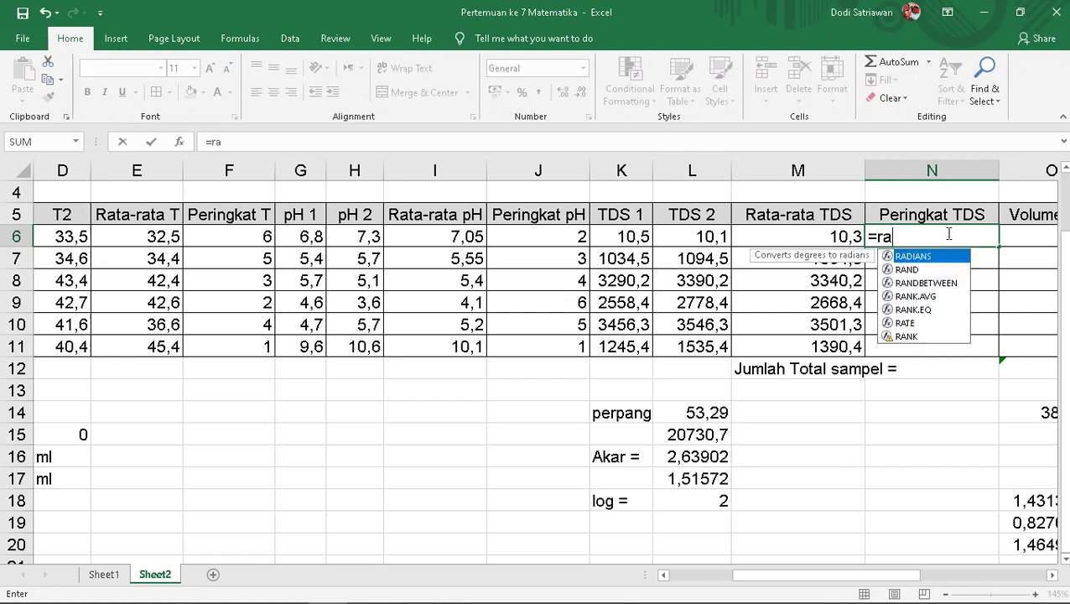
type("nk(")
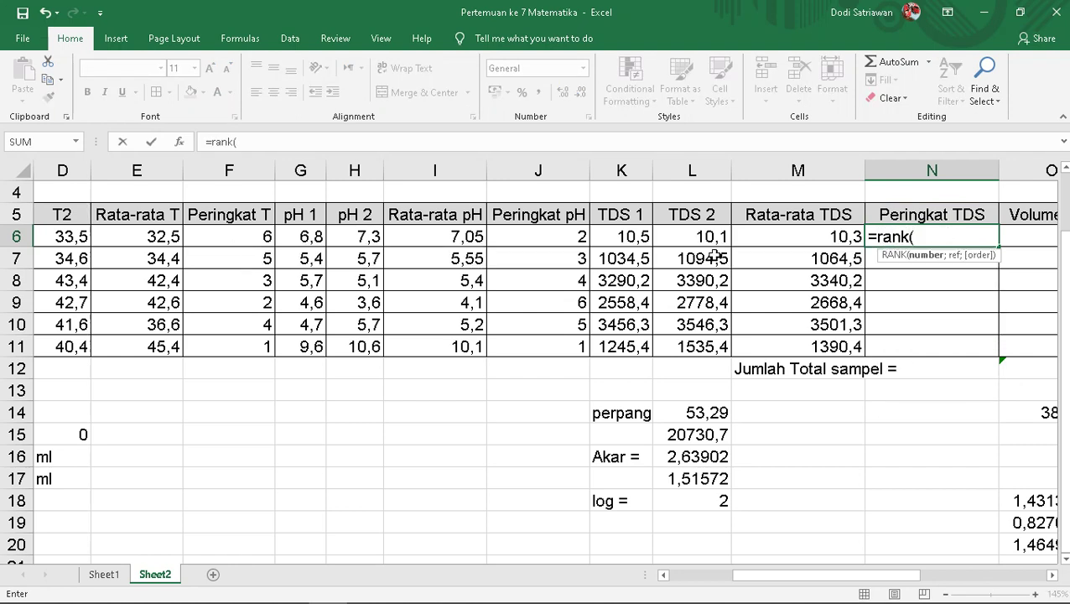
left_click(851, 238)
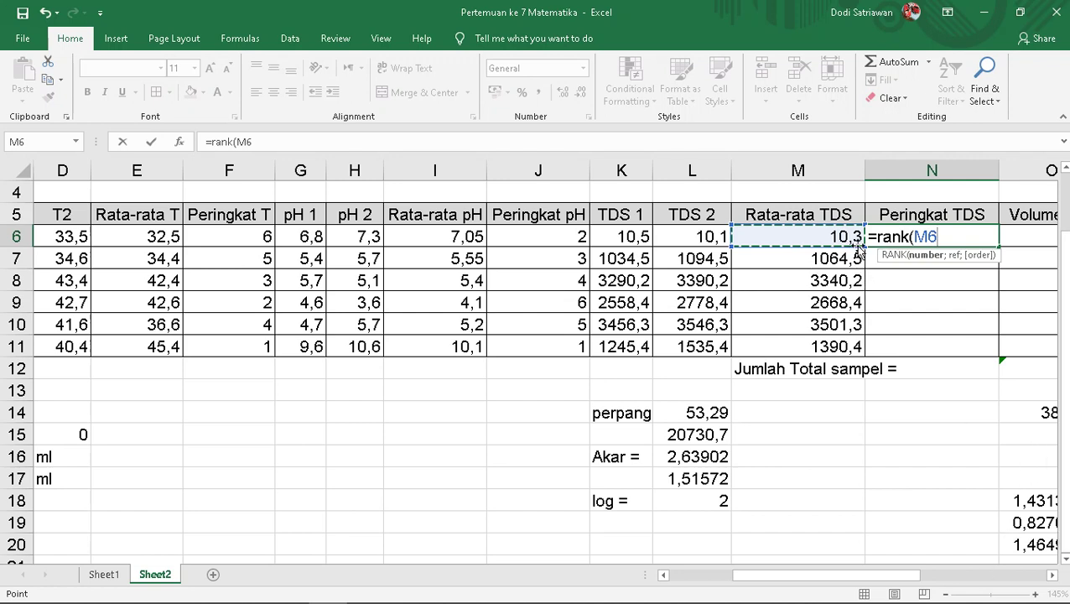
type(";")
left_click_drag(775, 239, 781, 346)
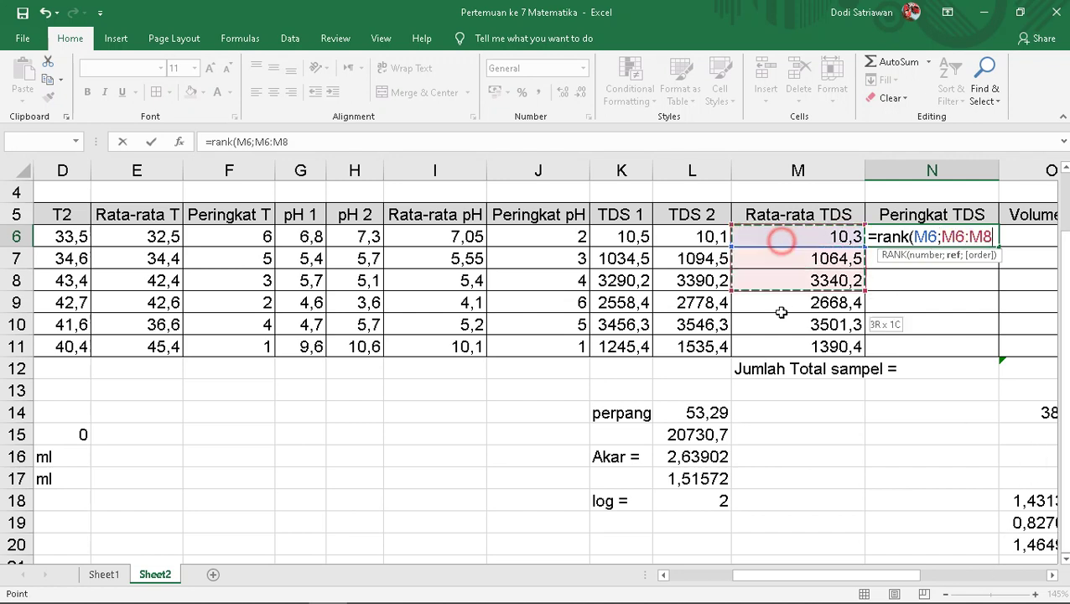
type(")")
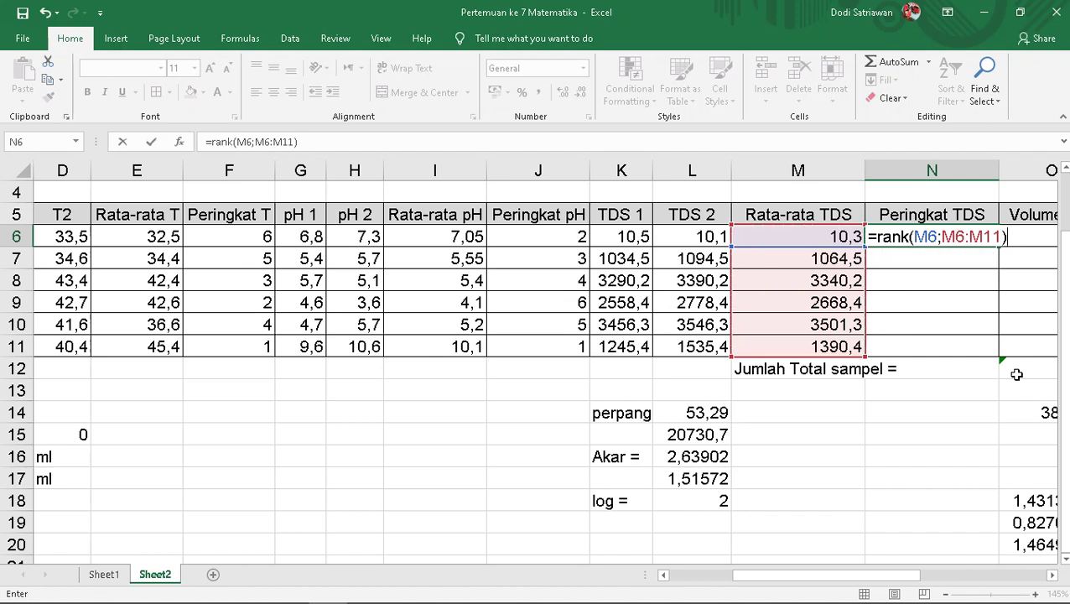
key("BackSpace")
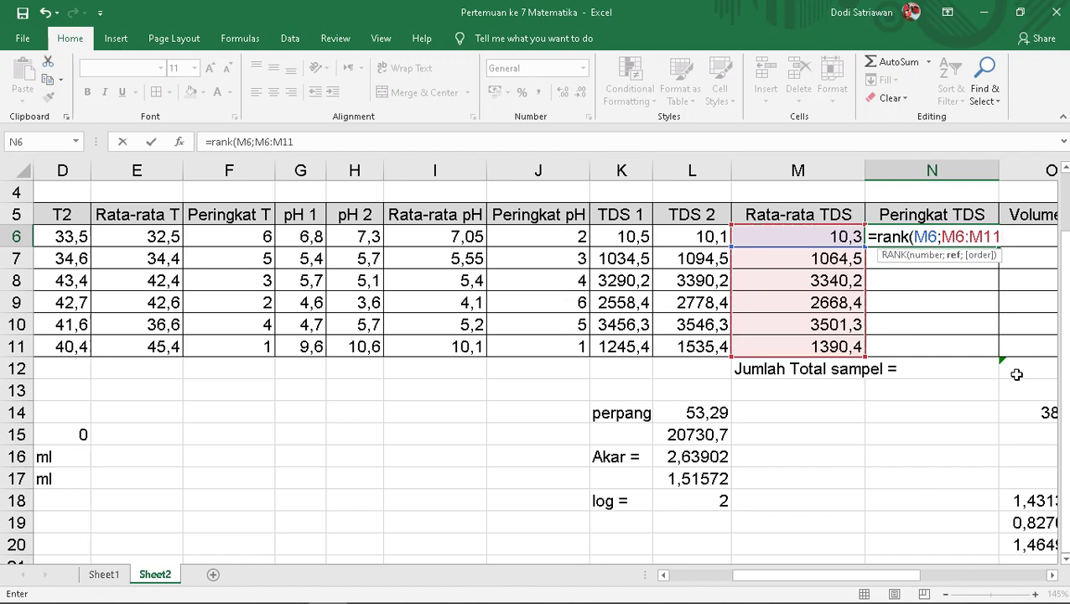
type("4")
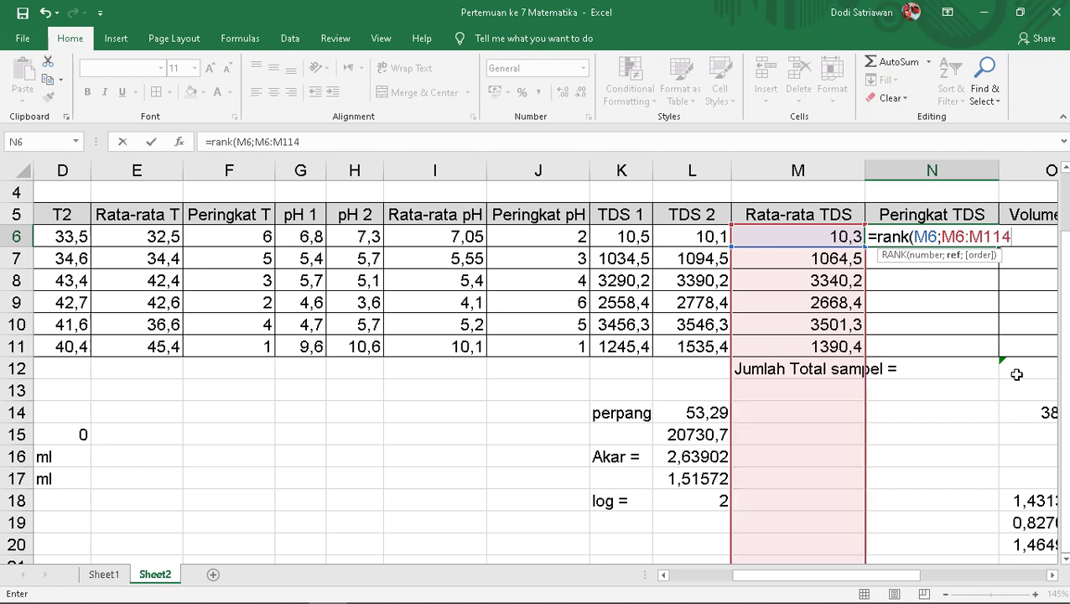
key("BackSpace")
key("BackSpace")
type("0")
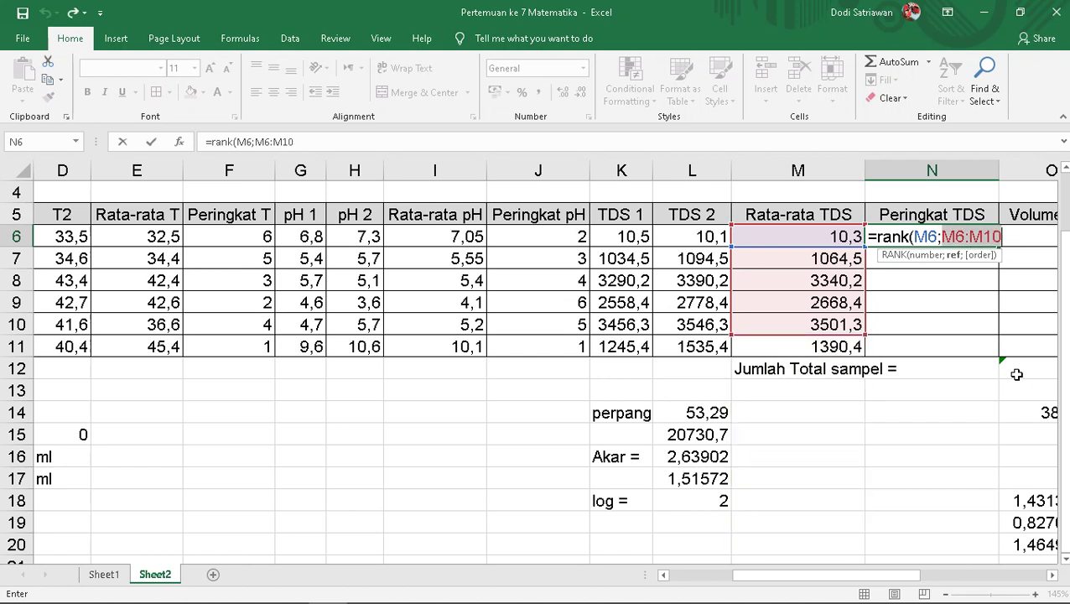
Lock the range as $M$6:$M$10 and commit N6, showing rank 5
left_click(1002, 237)
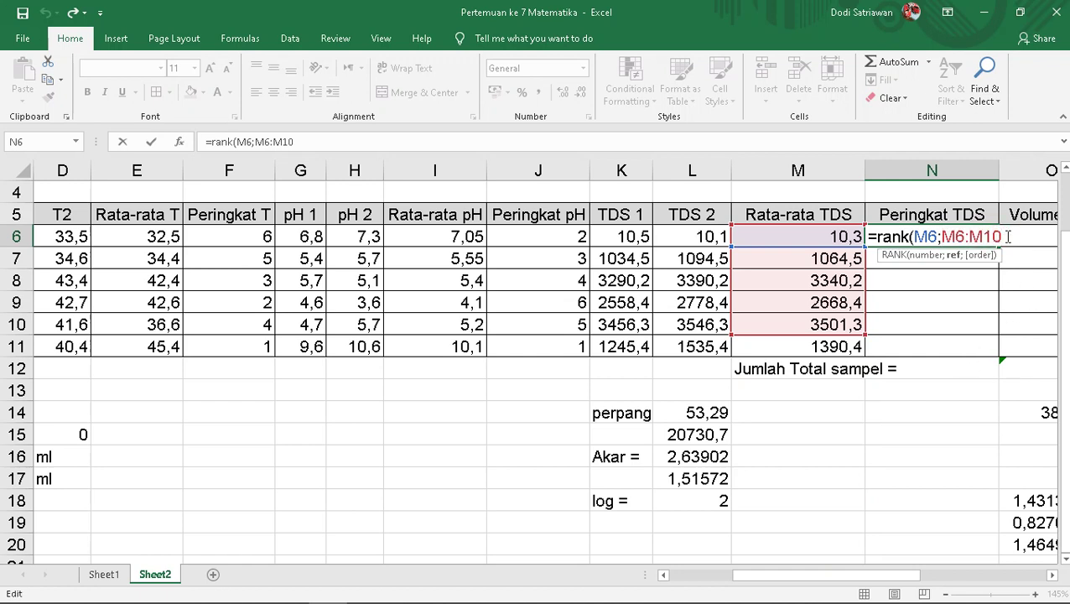
key("F4")
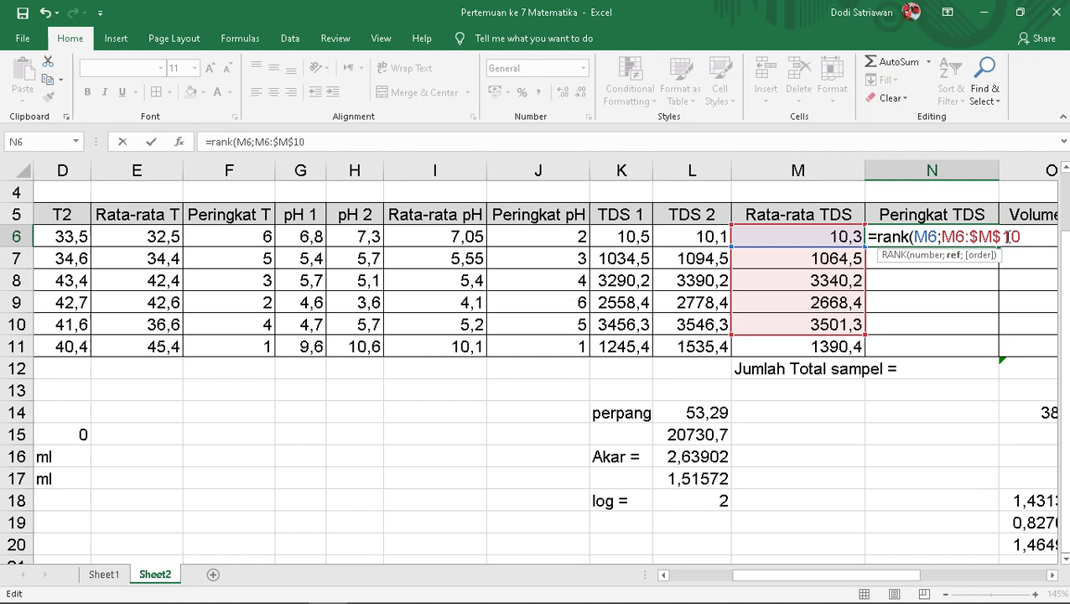
left_click(966, 237)
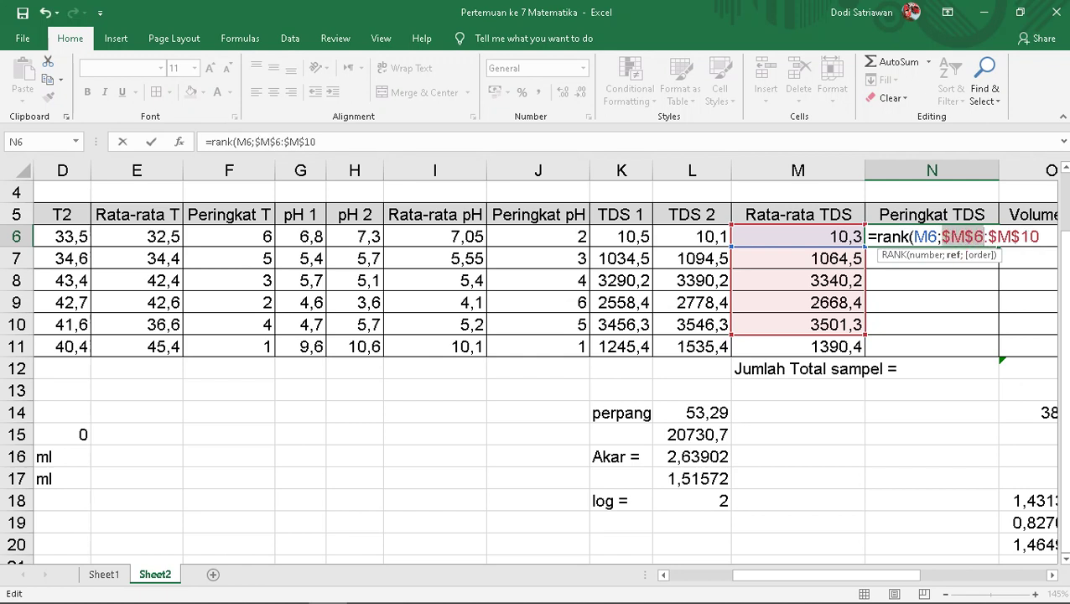
key("F4")
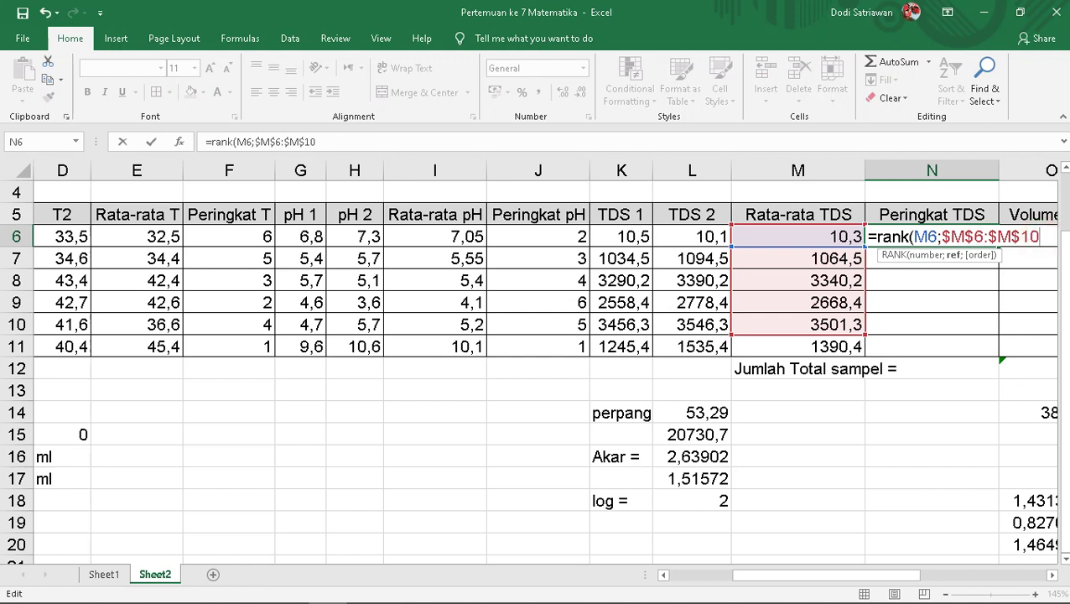
type(")")
key("Return")
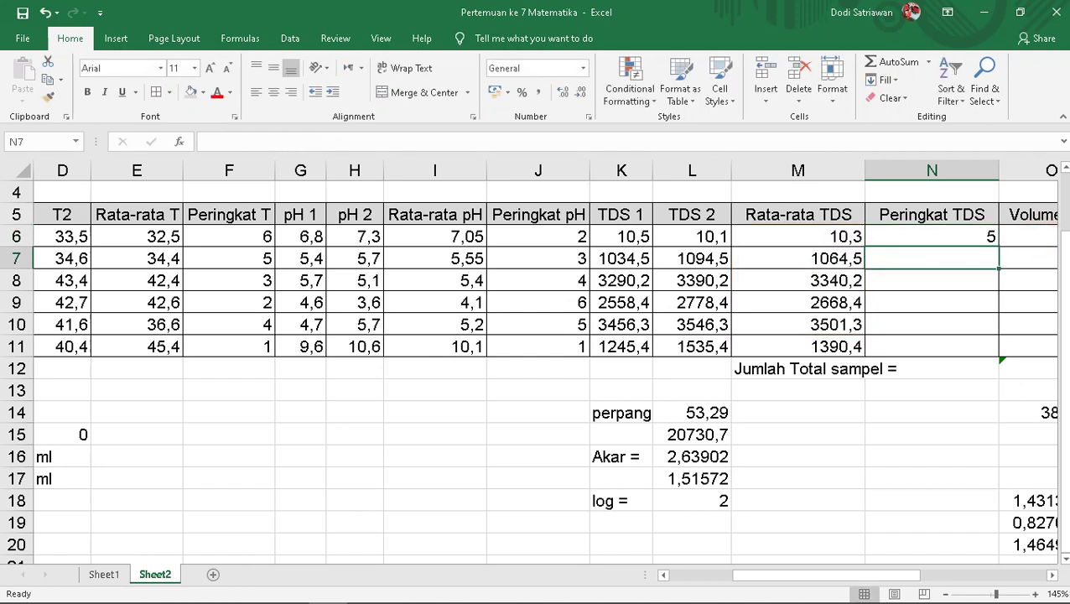
left_click(980, 236)
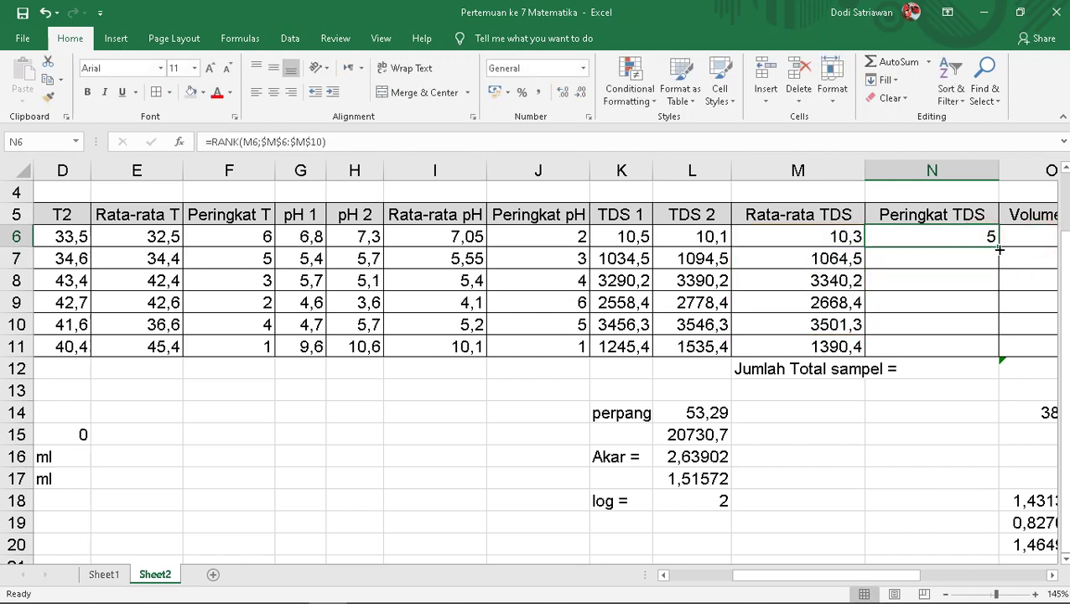
Extend N6's ranking range to $M$6:$M$11 after the fill left N11 showing #N/A
left_click_drag(998, 248, 996, 354)
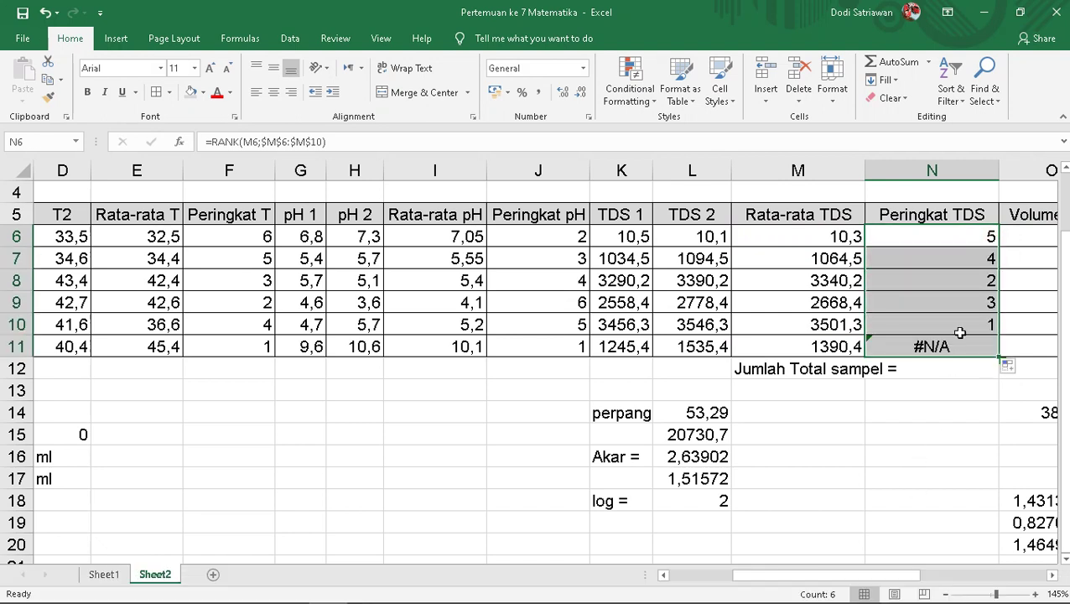
double_click(950, 346)
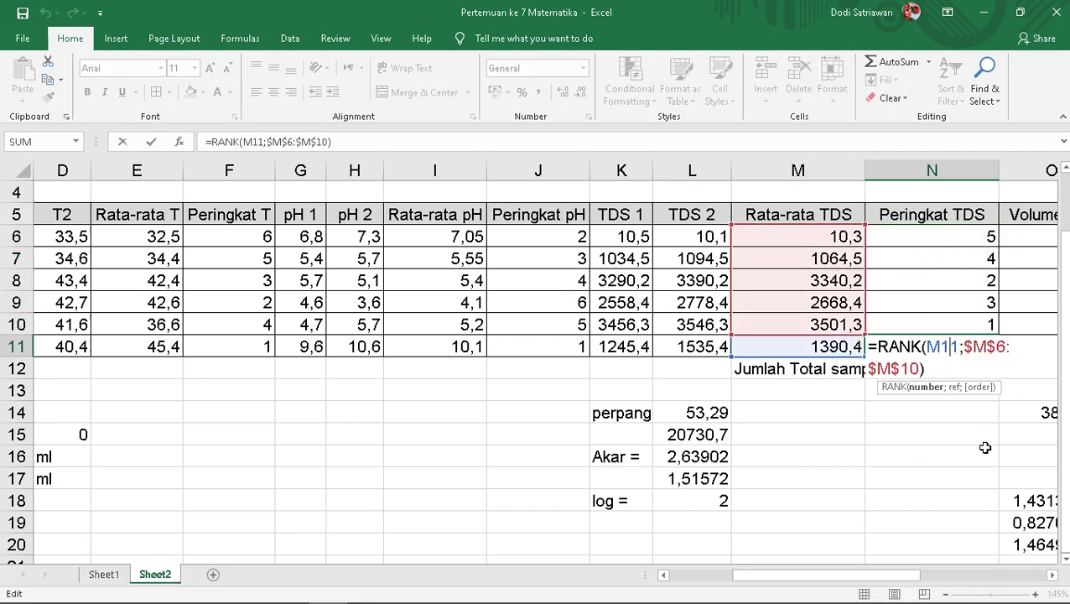
key("Escape")
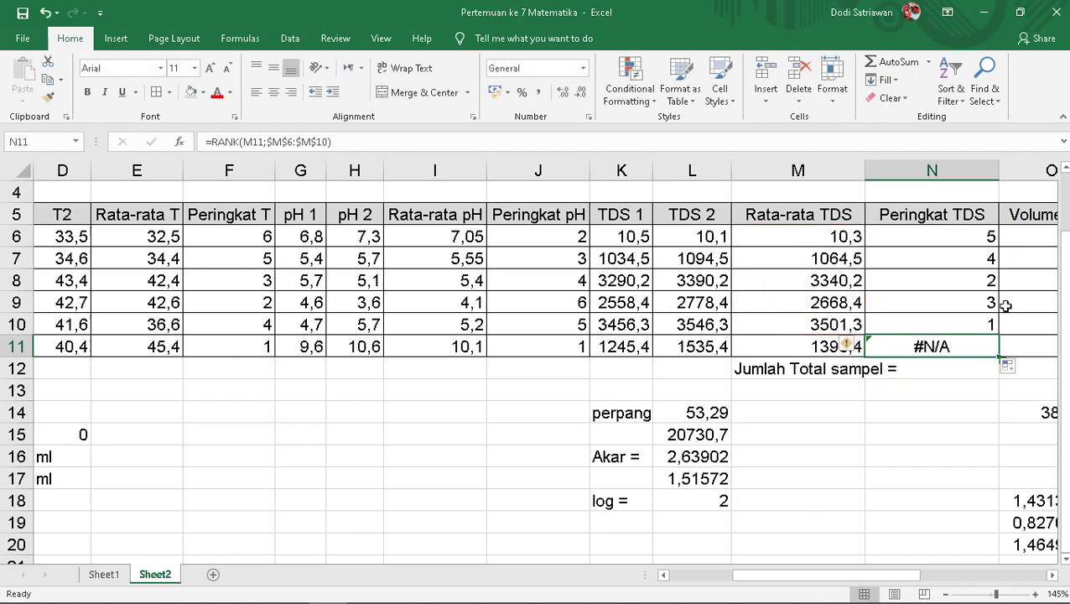
left_click(989, 238)
double_click(988, 238)
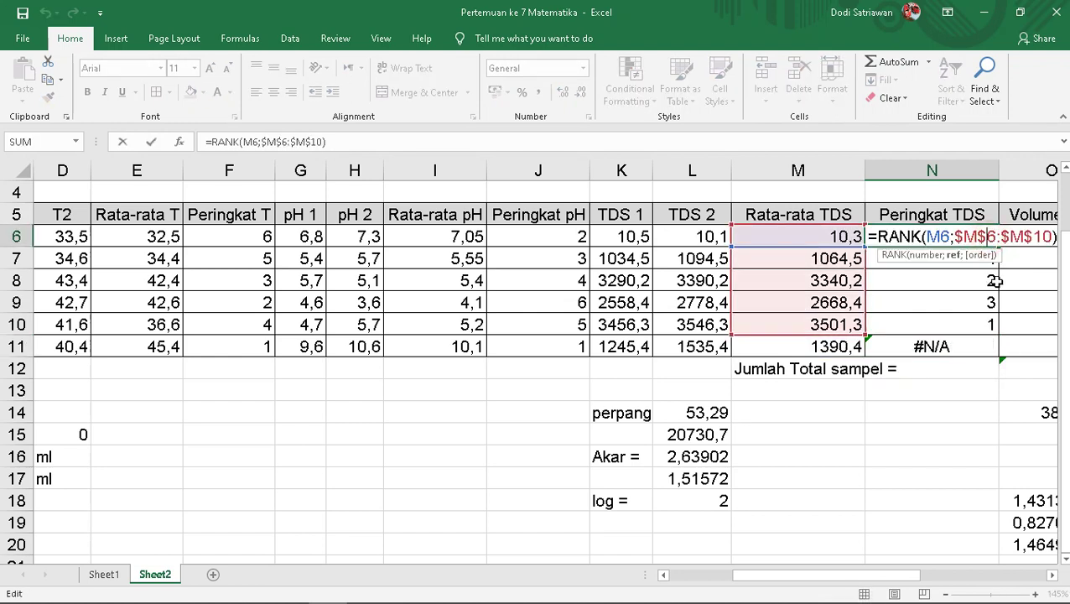
left_click_drag(955, 237, 1053, 239)
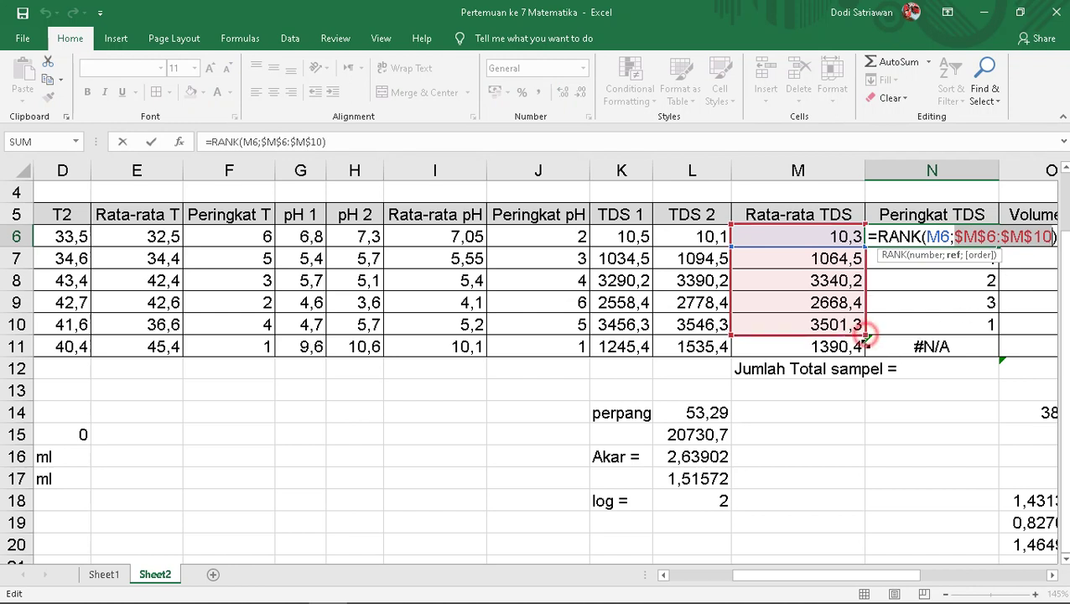
left_click_drag(864, 333, 867, 350)
mouse_move(291, 589)
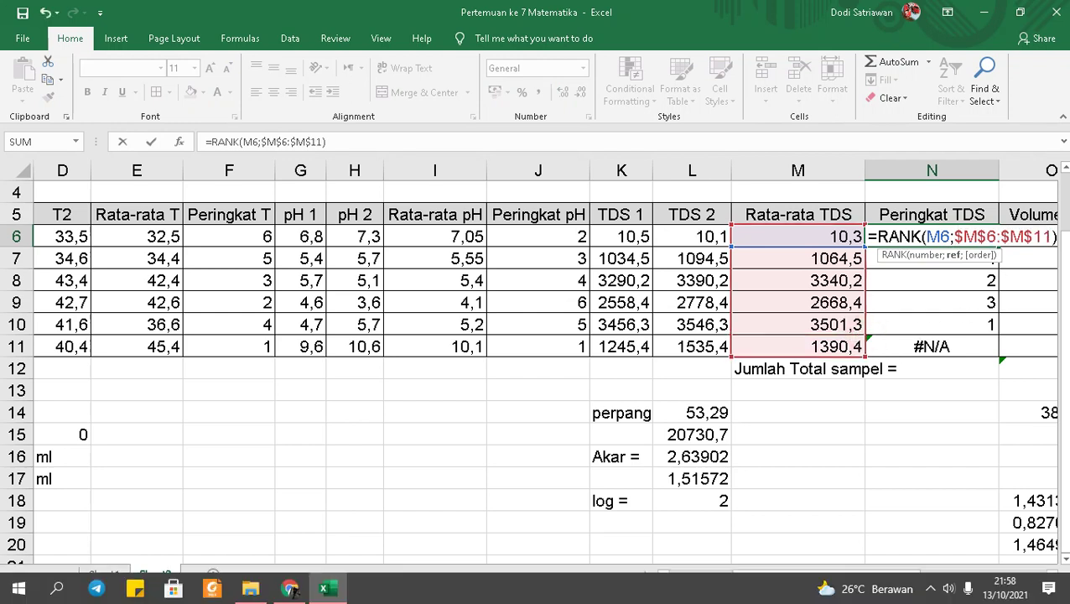
key("Return")
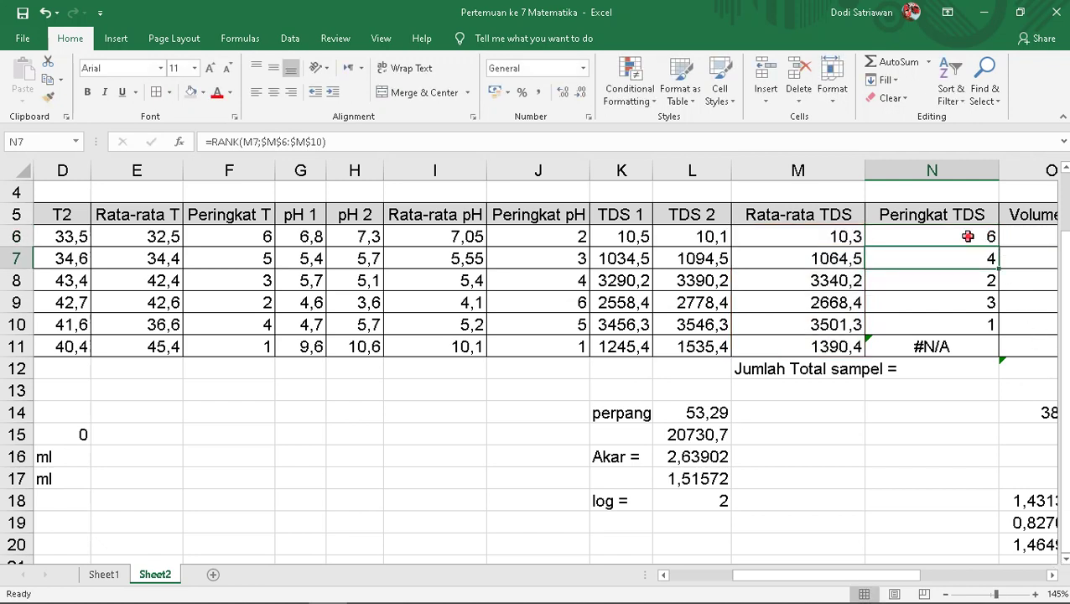
Refill the corrected formula down to N11, giving ranks 6, 5, 2, 3, 1, 4
key("Right")
left_click(988, 238)
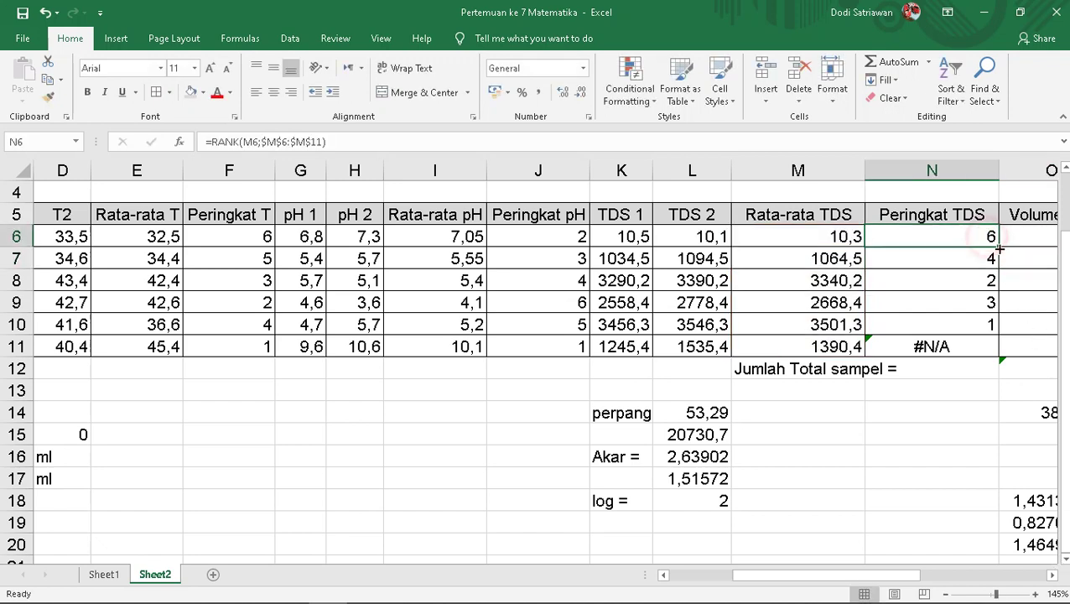
left_click_drag(999, 248, 998, 352)
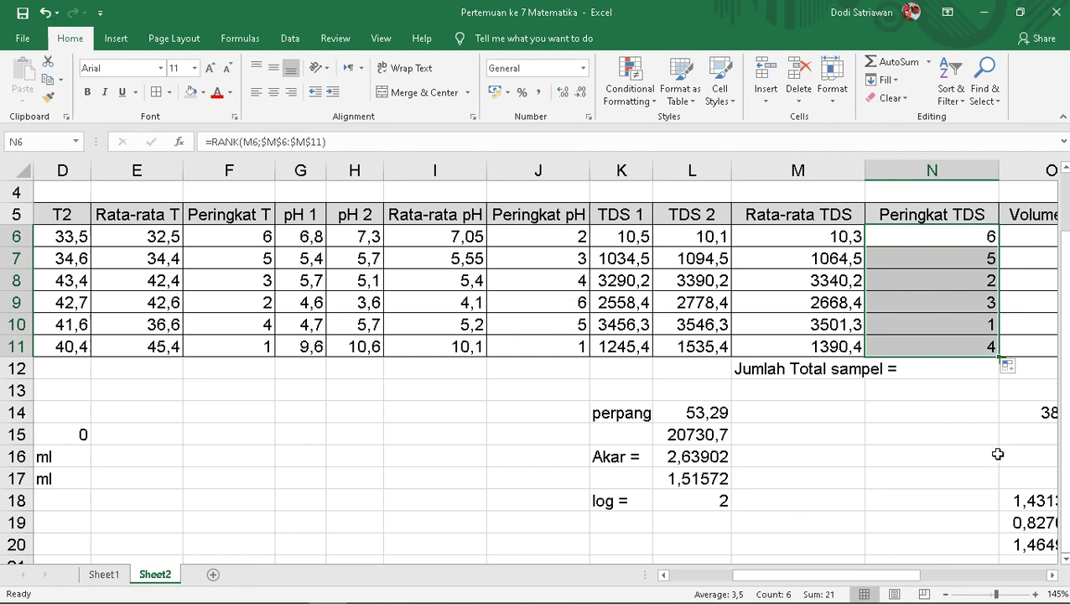
left_click(969, 331)
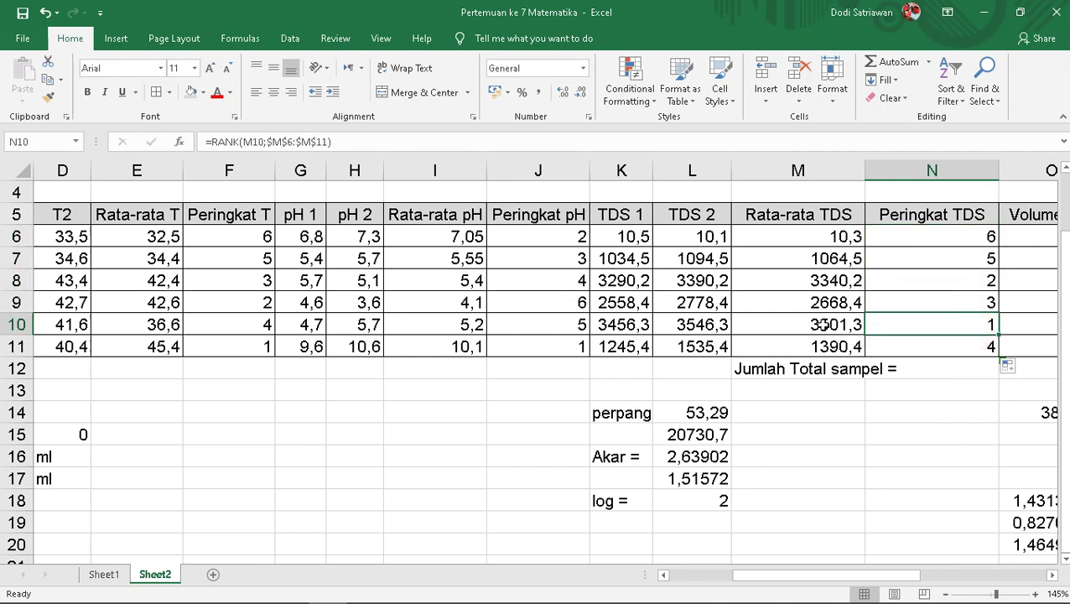
left_click(822, 326)
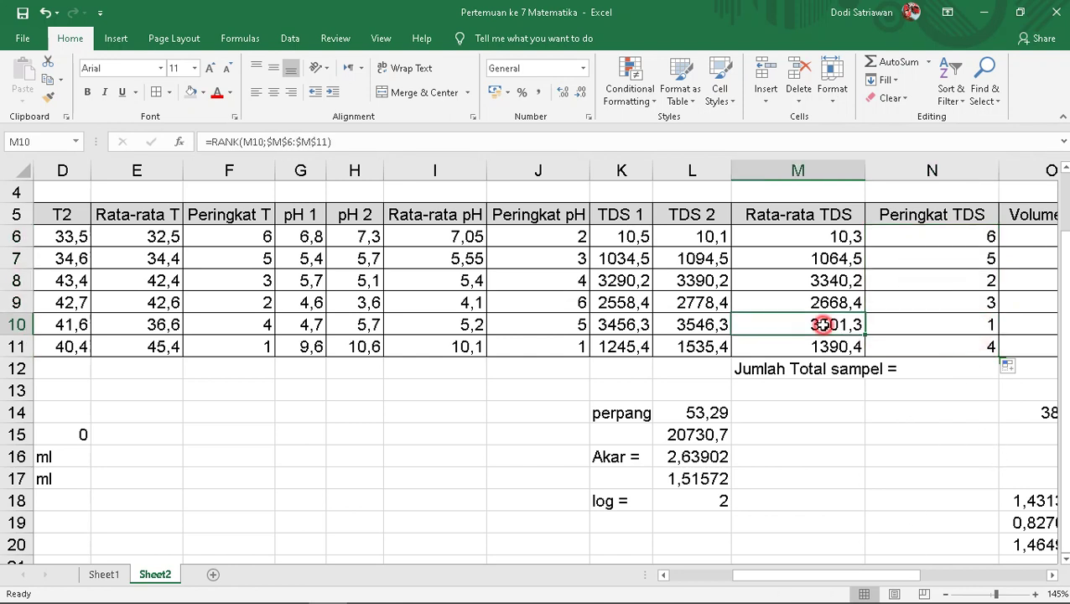
left_click(990, 280)
left_click(805, 281)
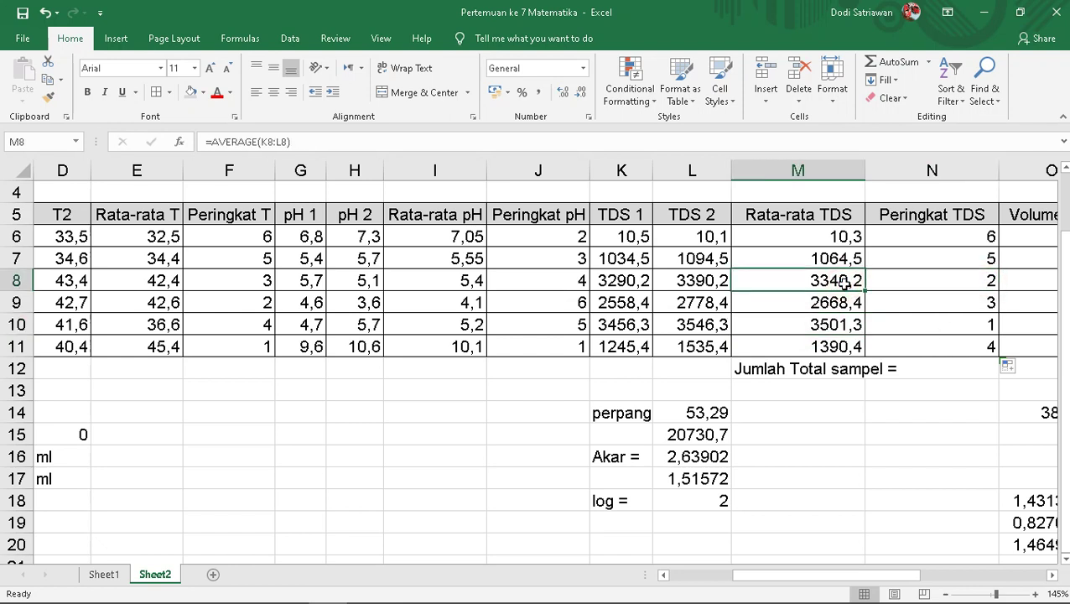
left_click(979, 307)
left_click(831, 300)
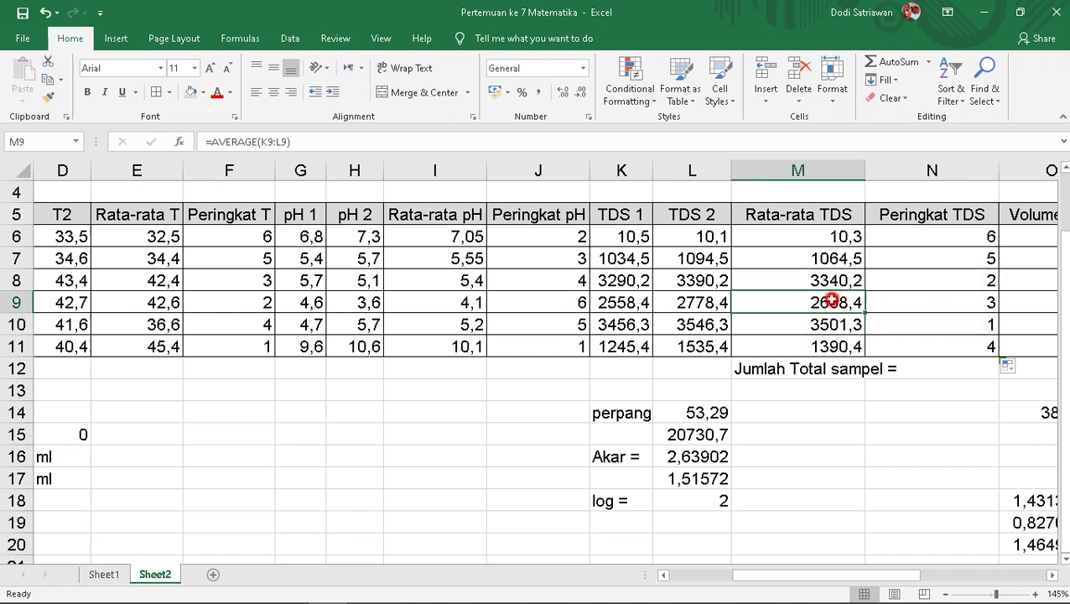
left_click(951, 344)
left_click(843, 347)
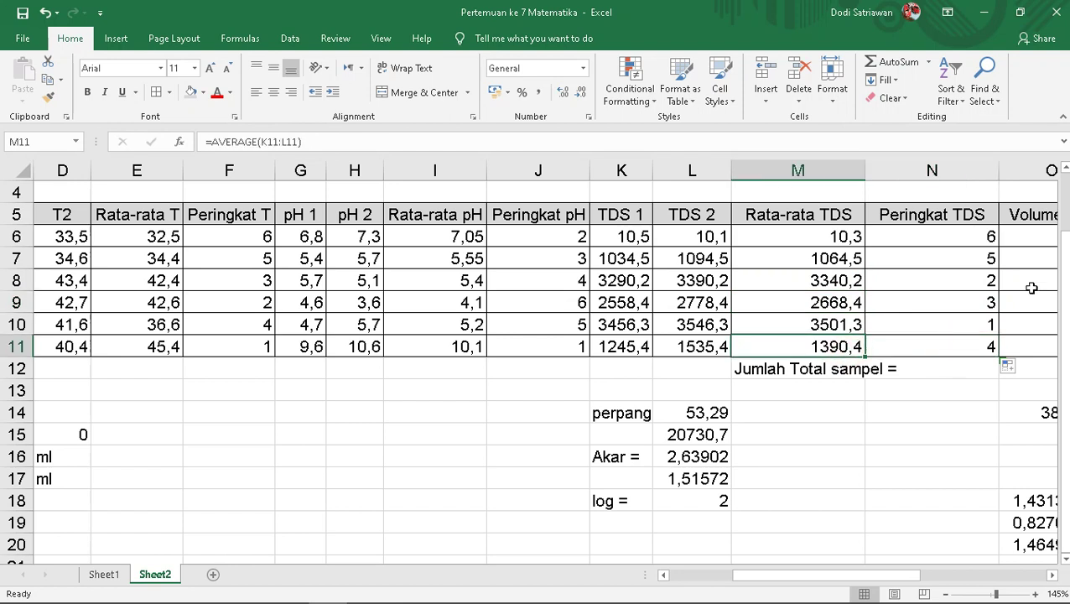
left_click(981, 261)
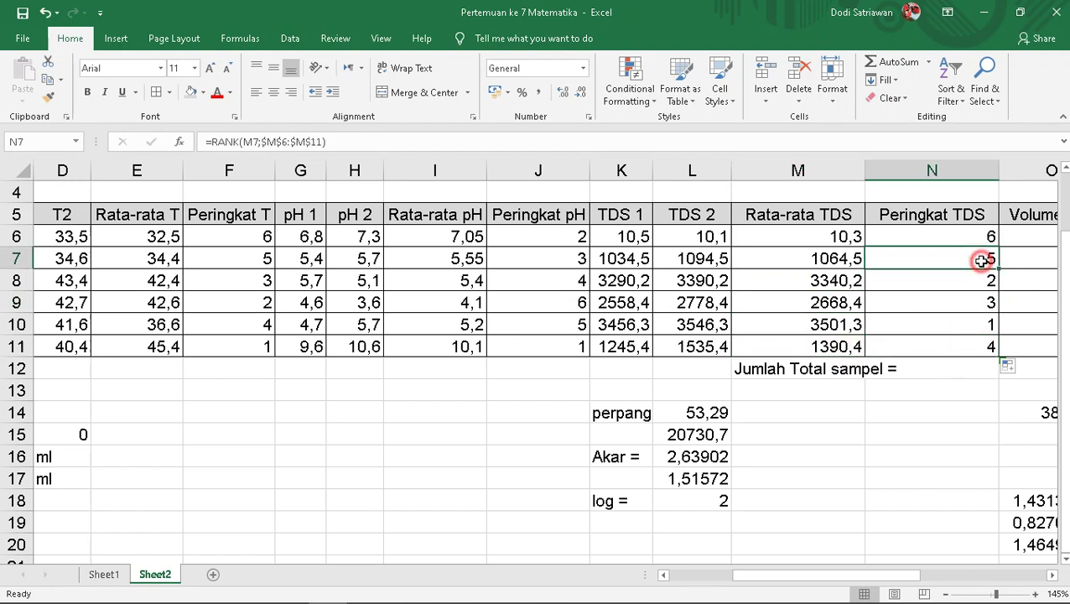
left_click(830, 266)
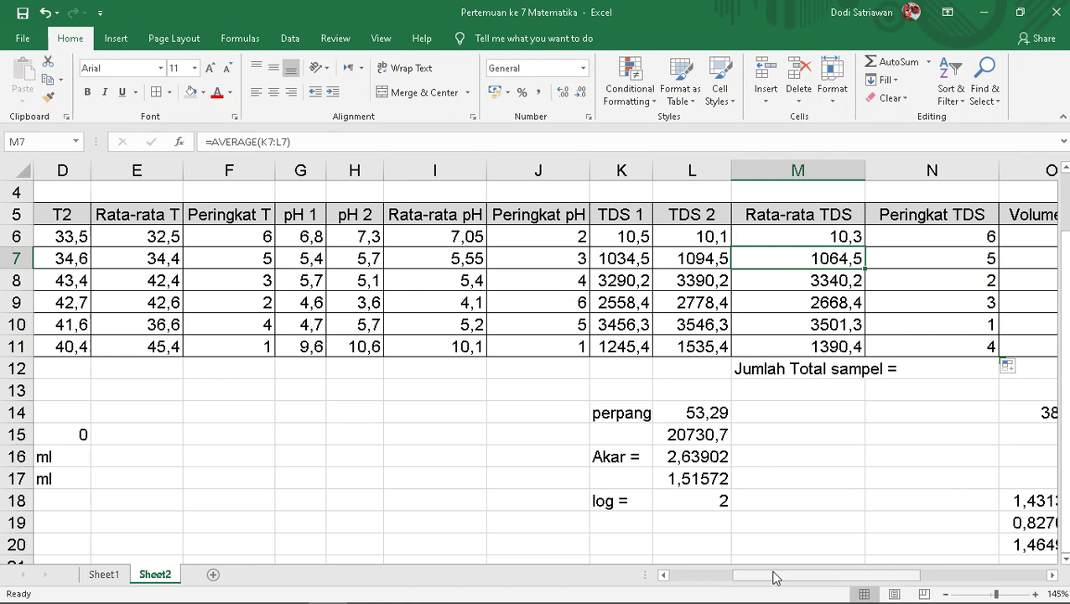
mouse_move(810, 577)
left_mouse_down()
mouse_move(900, 596)
mouse_move(920, 578)
left_mouse_up()
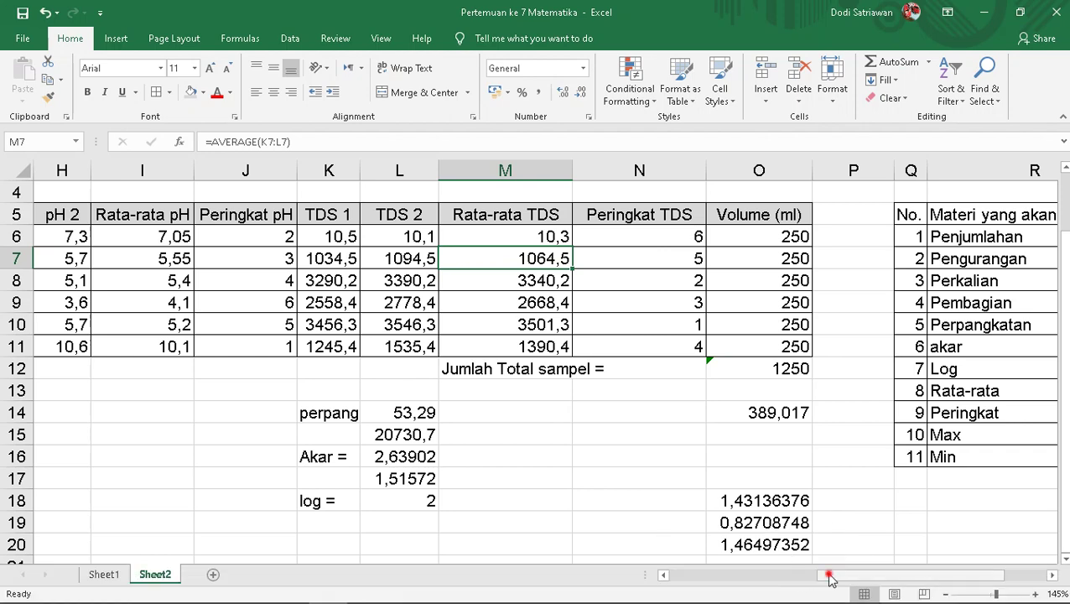
left_click_drag(829, 577, 683, 578)
left_click(522, 453)
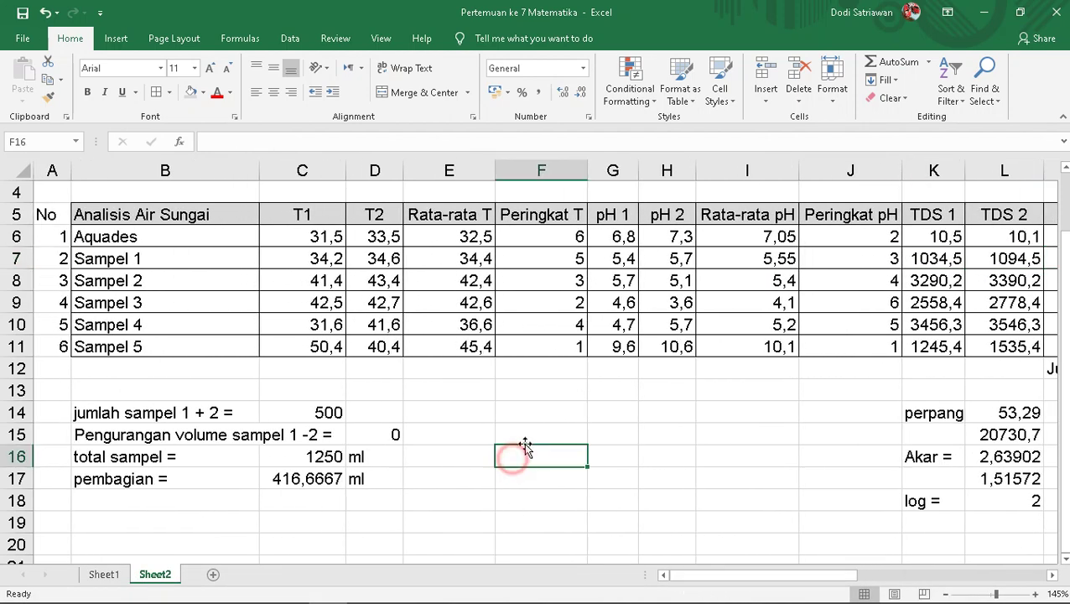
left_click(601, 164)
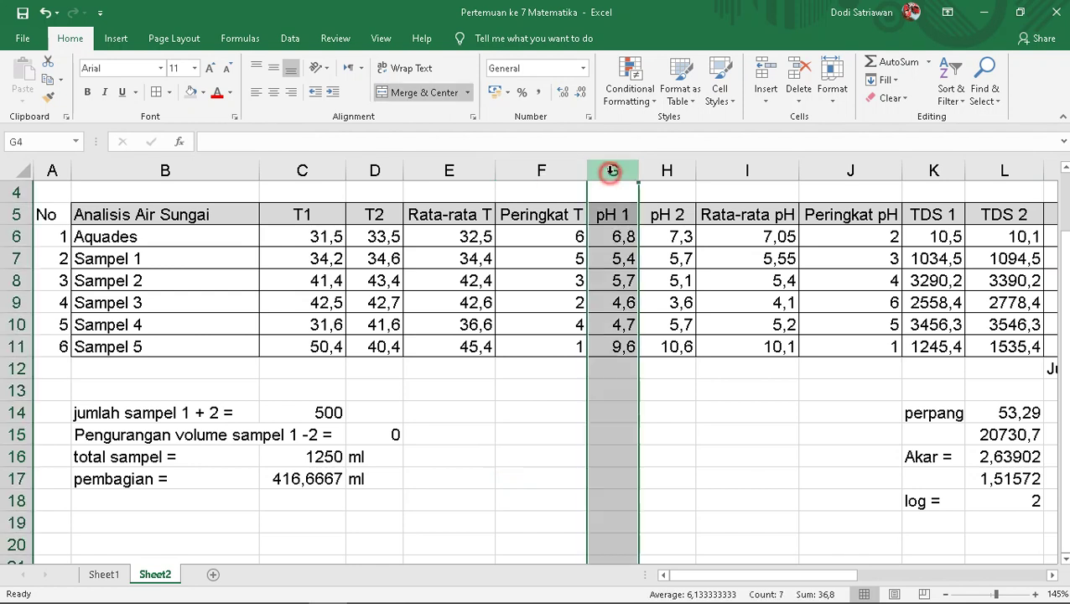
right_click(613, 168)
left_click(652, 283)
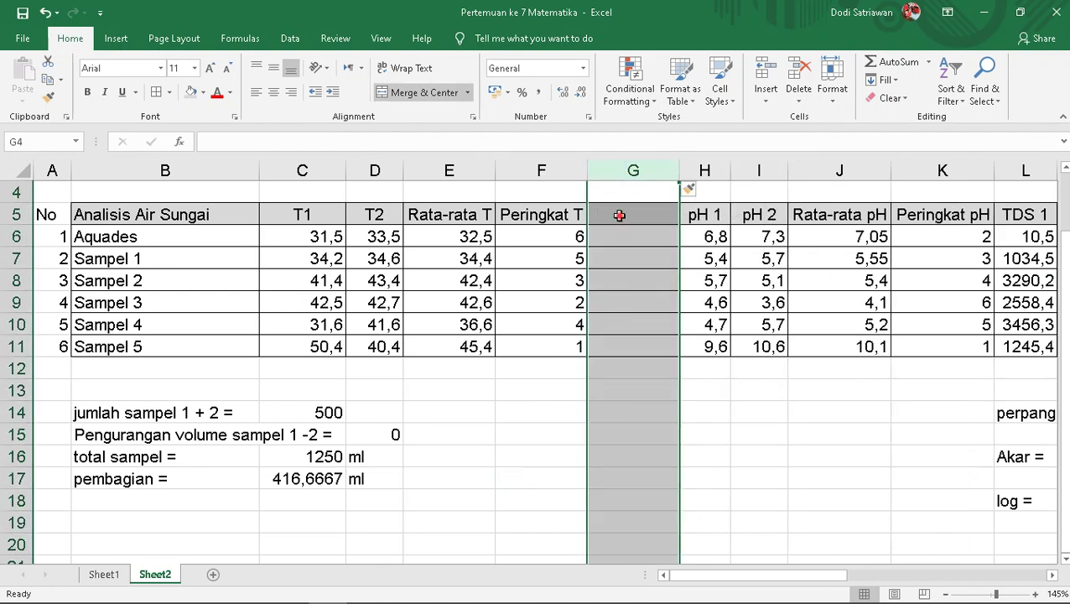
left_click(619, 215)
type("Nim")
key("BackSpace")
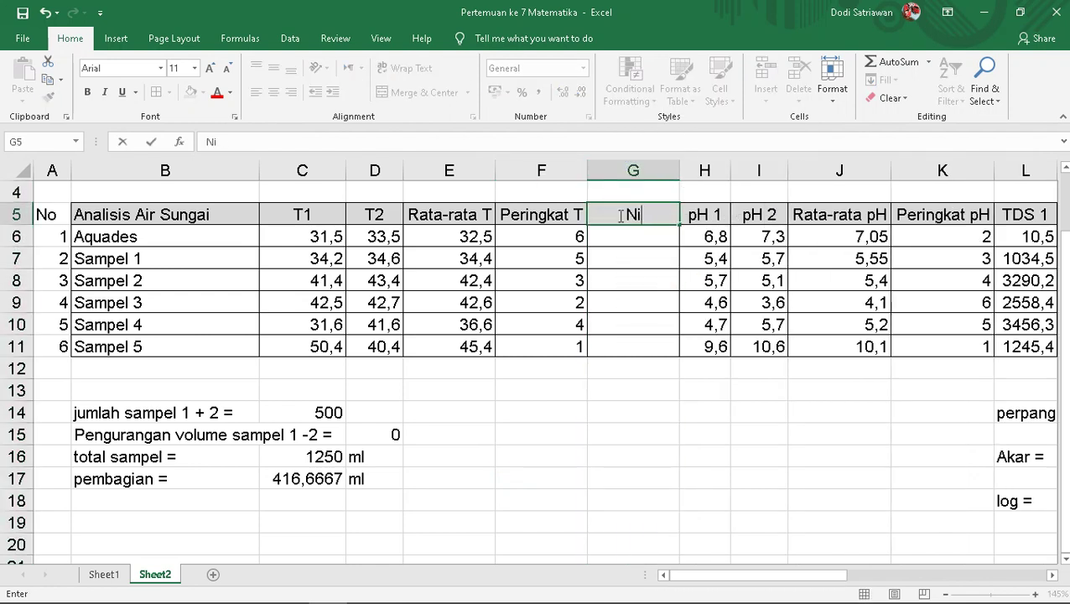
type("lai ma")
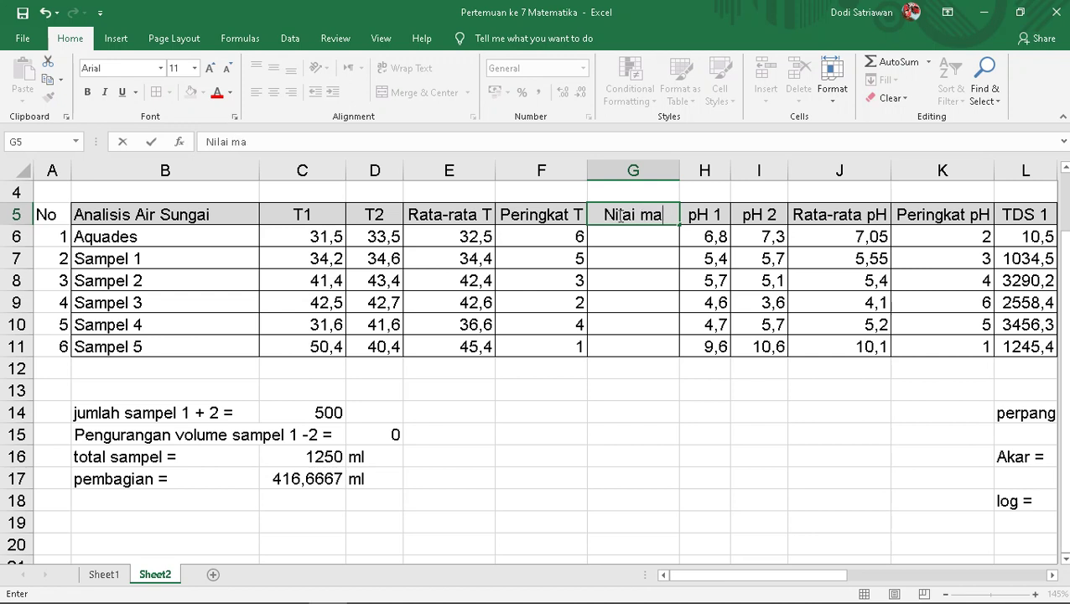
type("x")
left_click(764, 234)
left_click(702, 170)
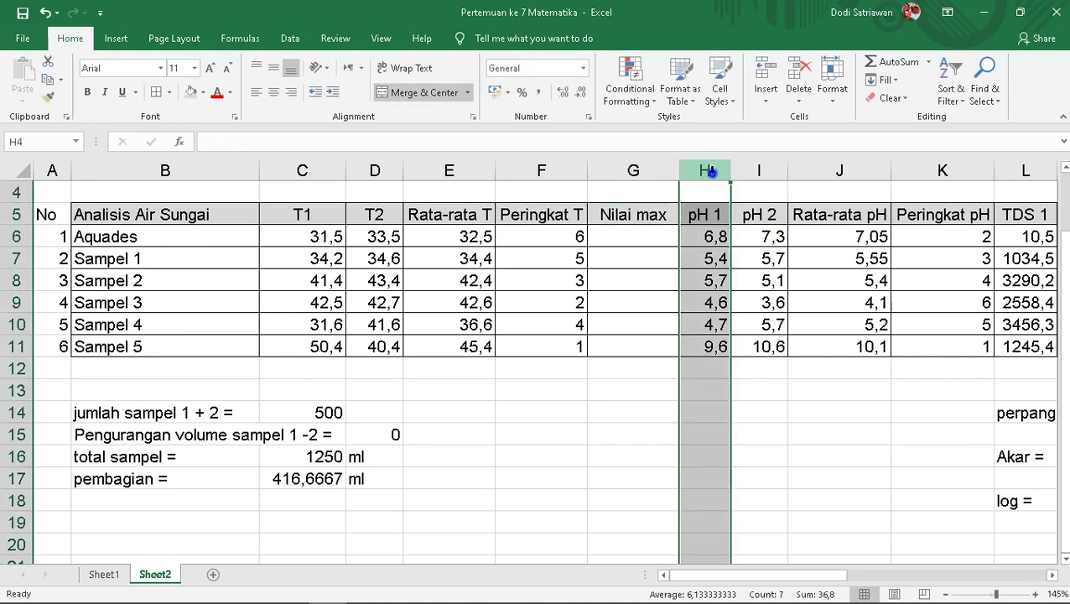
right_click(705, 171)
left_click(763, 283)
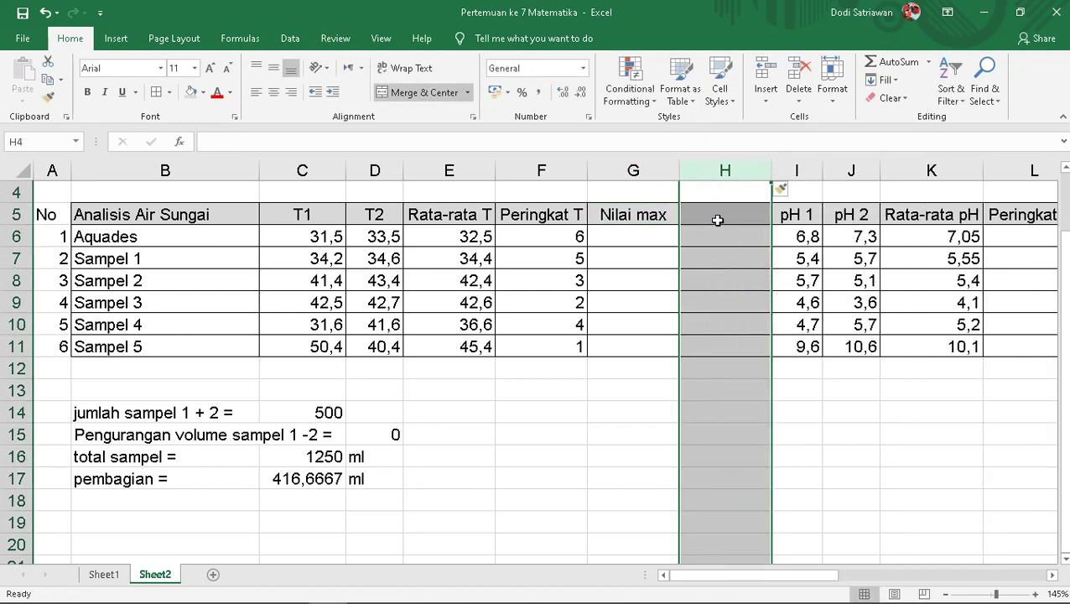
left_click(723, 216)
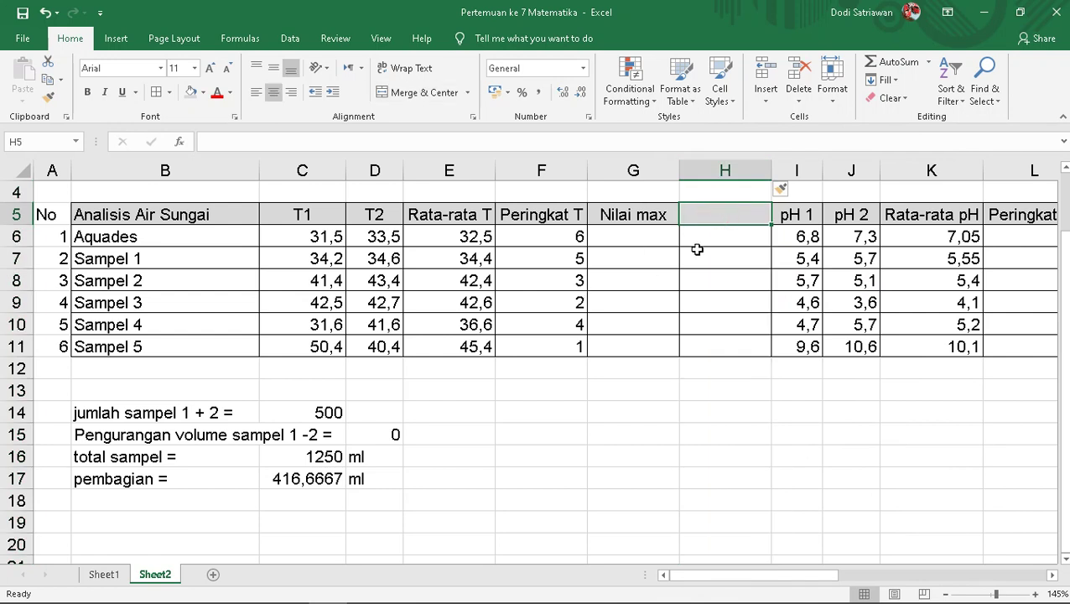
left_click(671, 215)
key("ctrl+z")
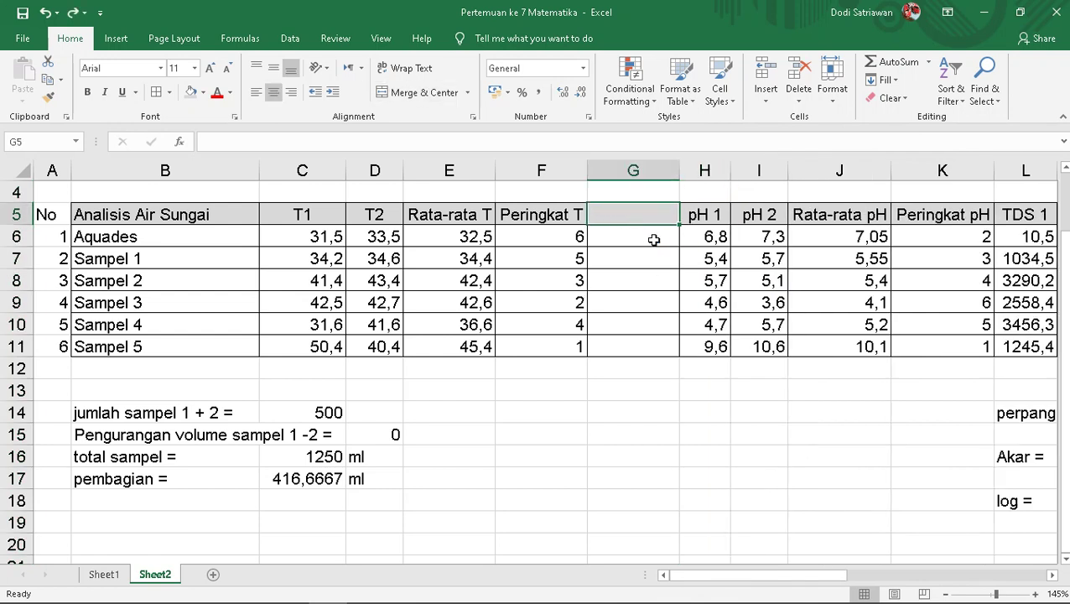
key("ctrl+z")
left_click(420, 471)
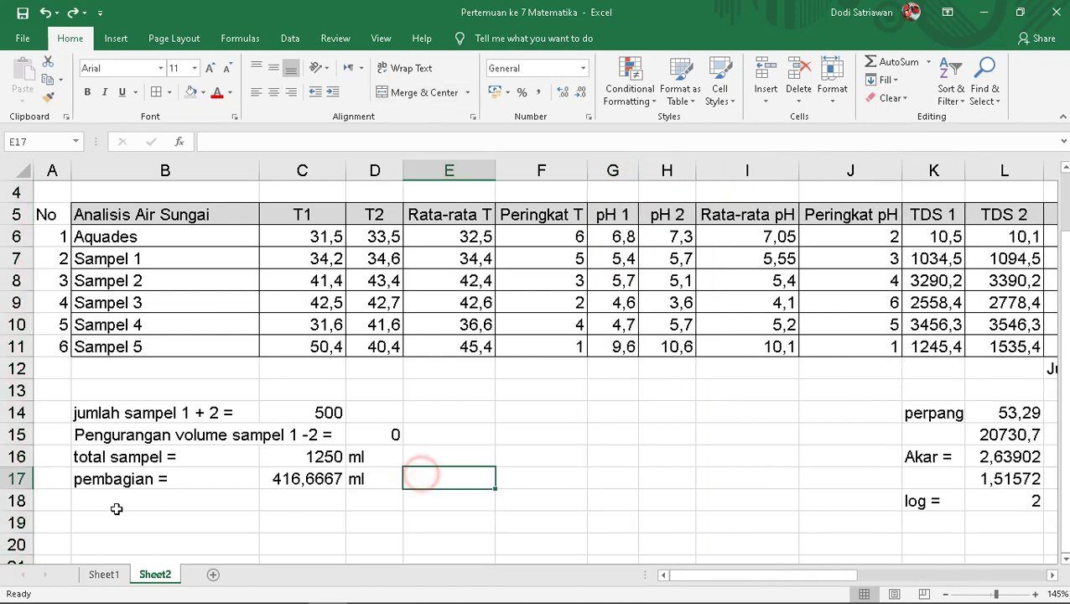
Type the labels Nilai max T, Nilai max pH and Nilai max TDS into F15:F17
left_click(514, 426)
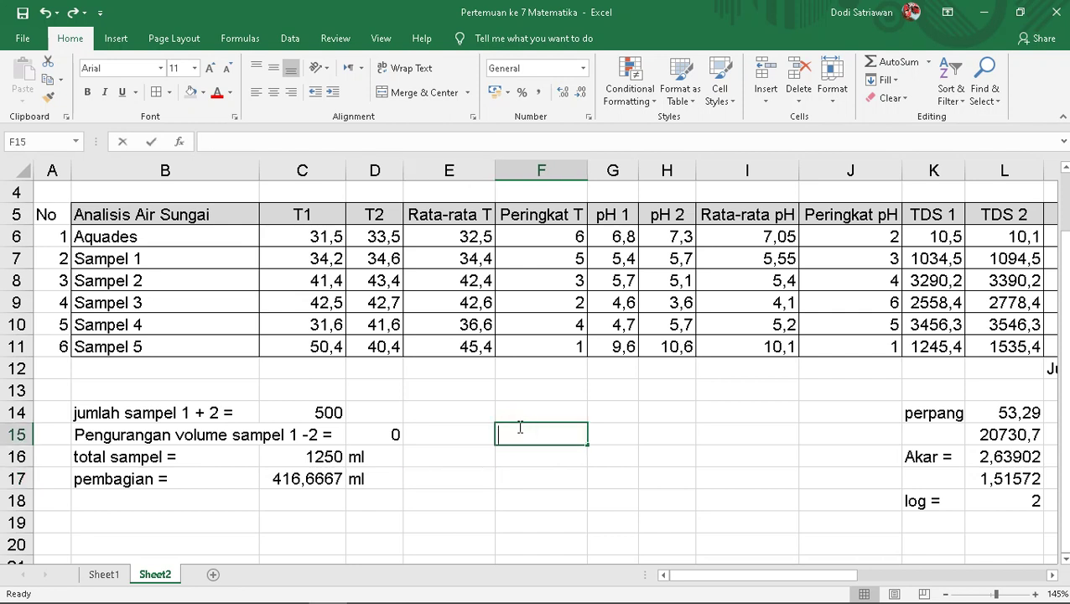
type("Nilai max T")
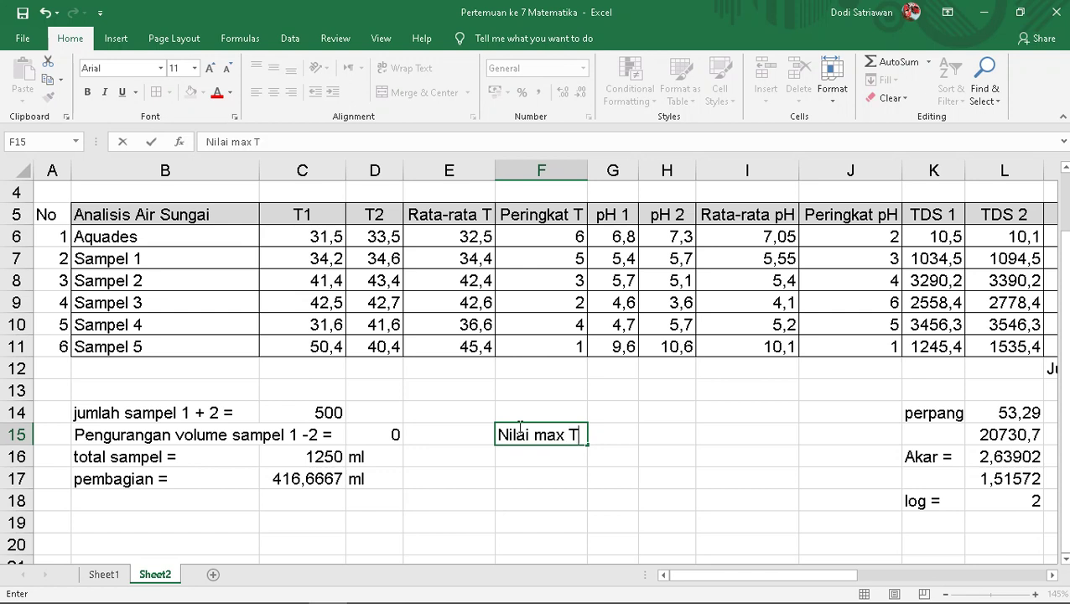
key("Return")
type("N")
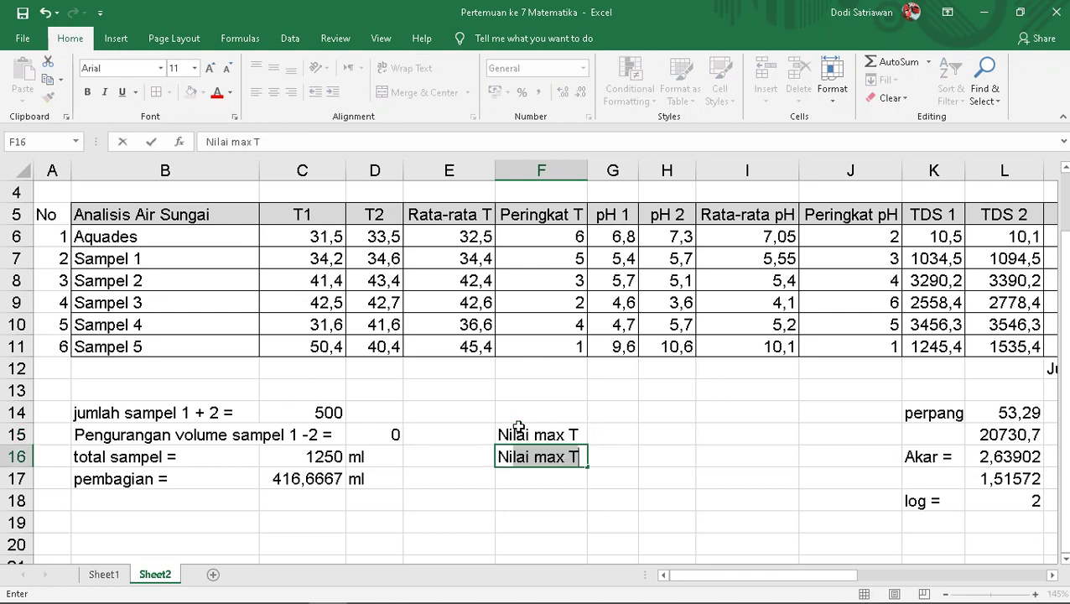
type("ilai")
left_click(577, 458)
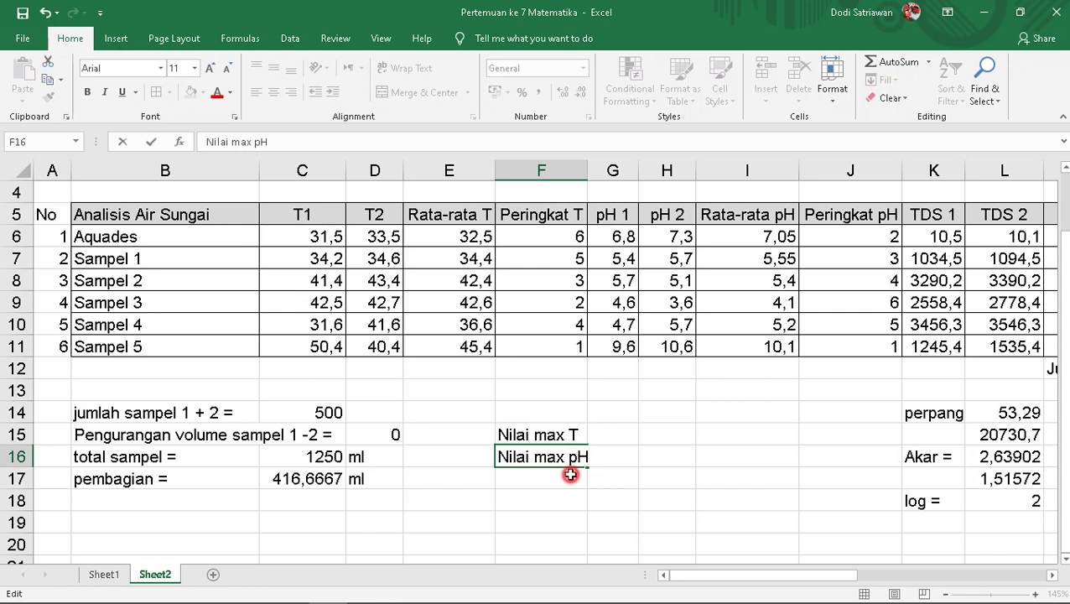
key("Return")
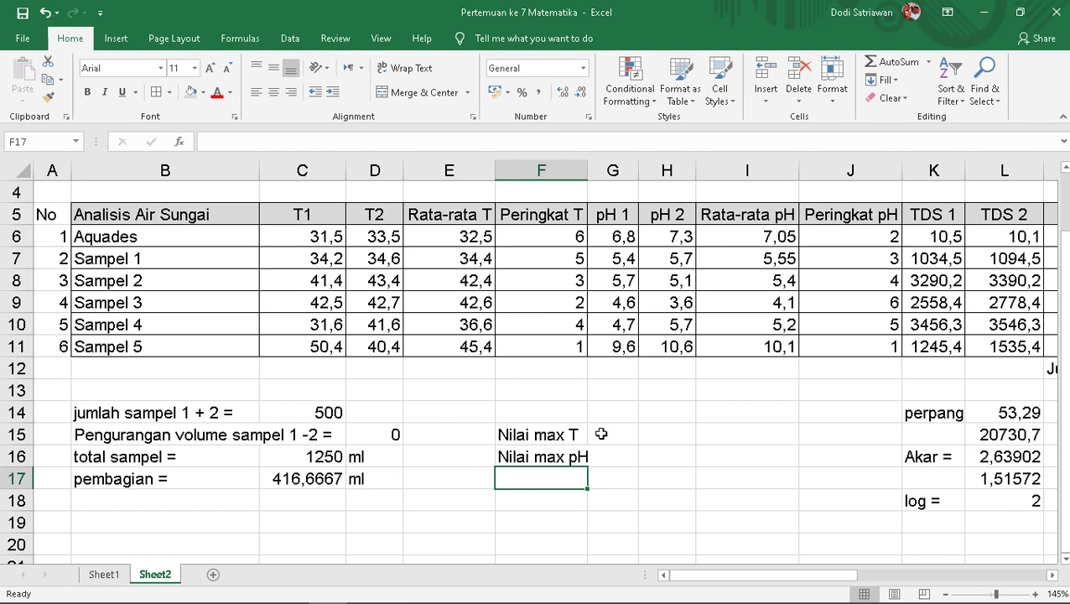
type("N")
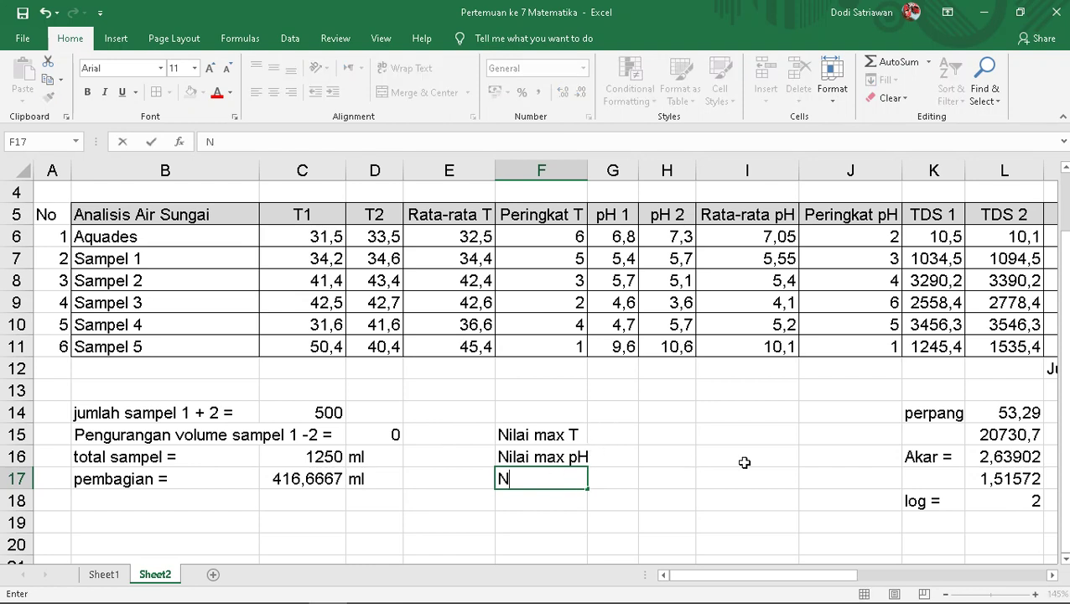
type("ilai max")
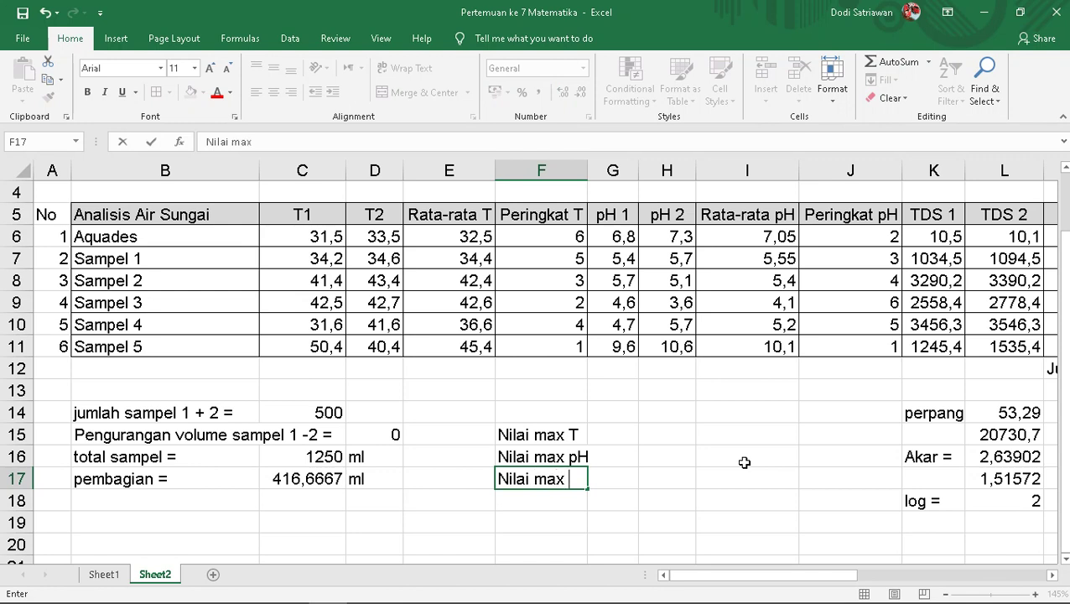
type(" TD")
type("S")
left_click(678, 478)
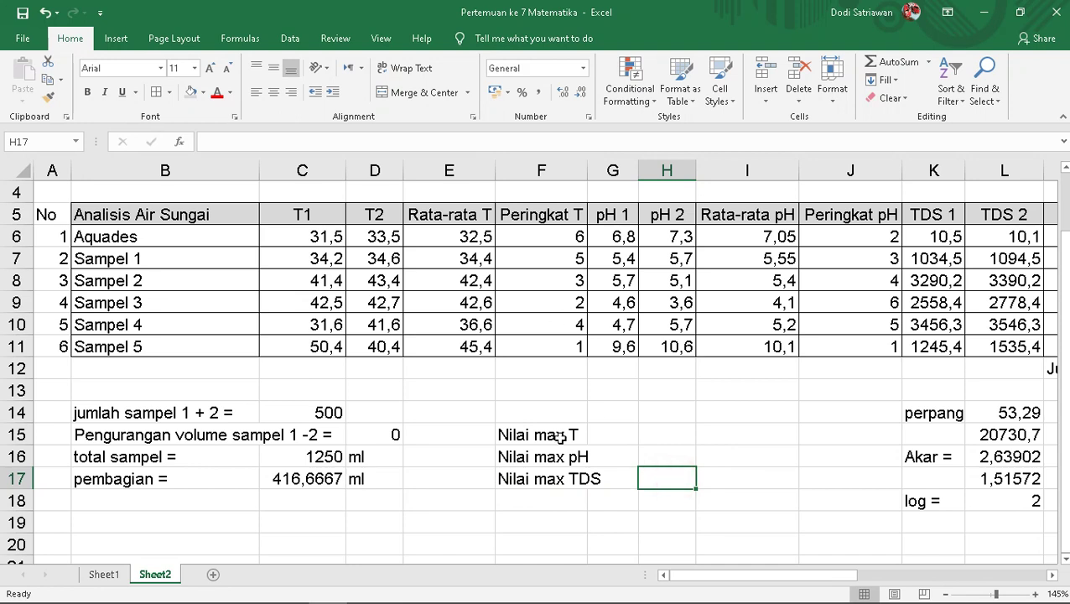
Autofit column F so the three Nilai max labels fit
left_click_drag(558, 436, 553, 478)
double_click(583, 168)
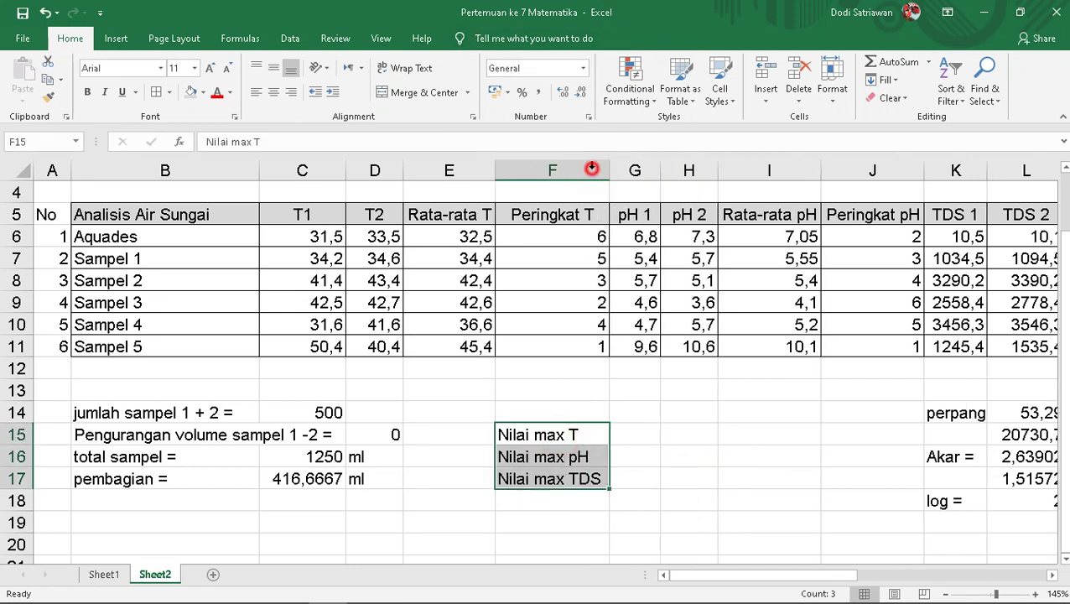
left_click(646, 433)
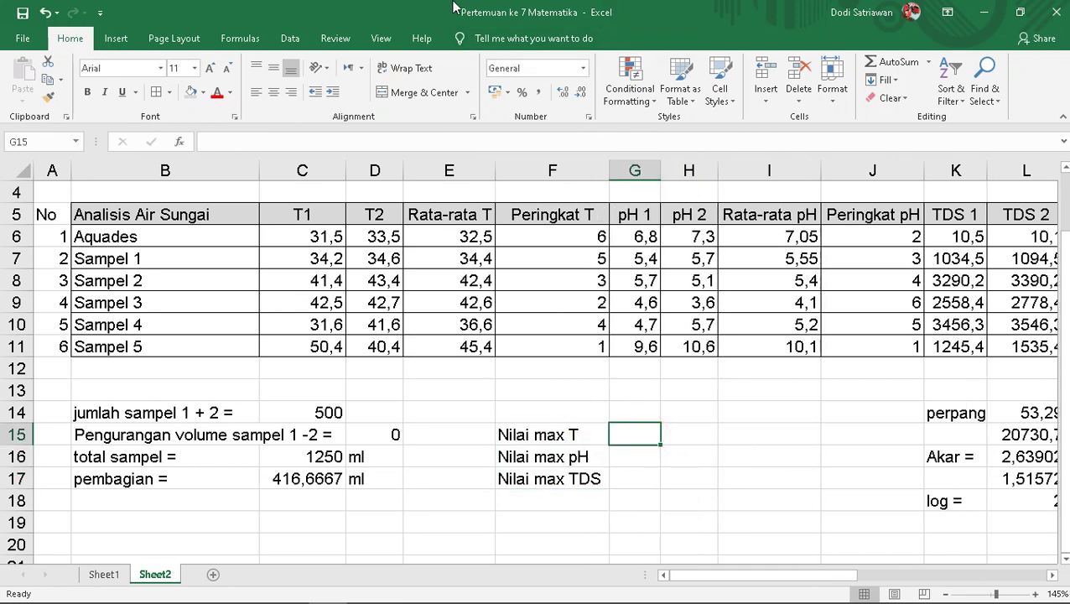
mouse_move(607, 8)
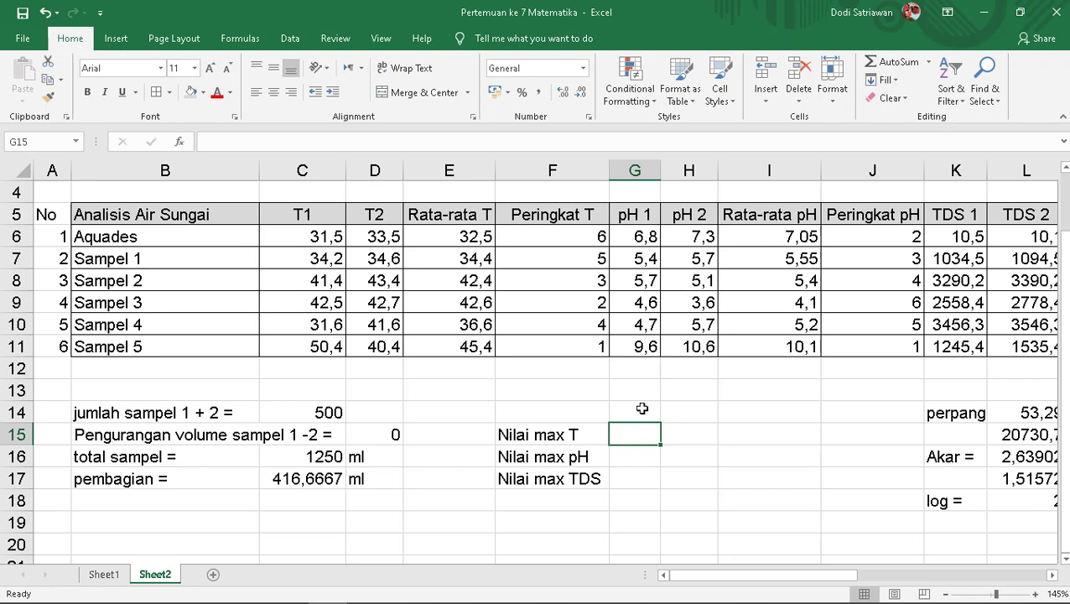
Enter =MAX(E6:E11) in G15 to show the highest Rata-rata T, 45,4
type("=m")
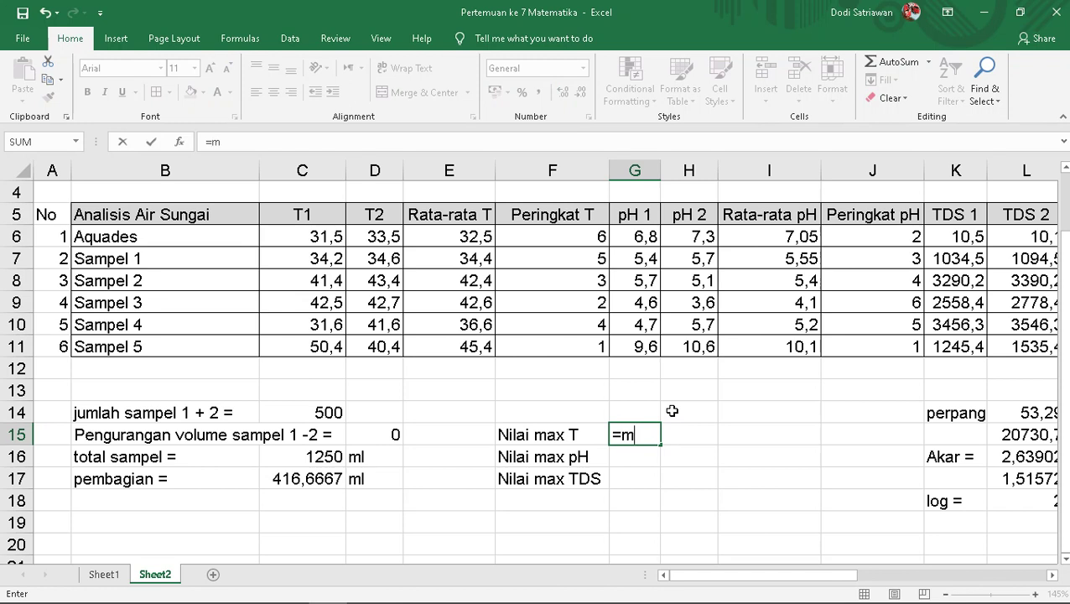
type("ax")
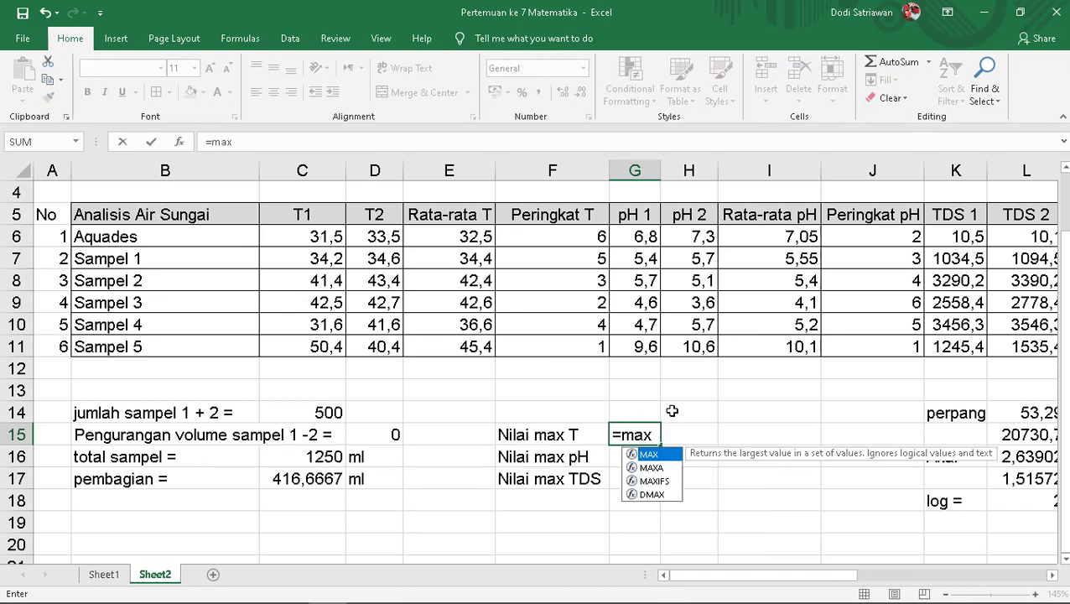
type("(")
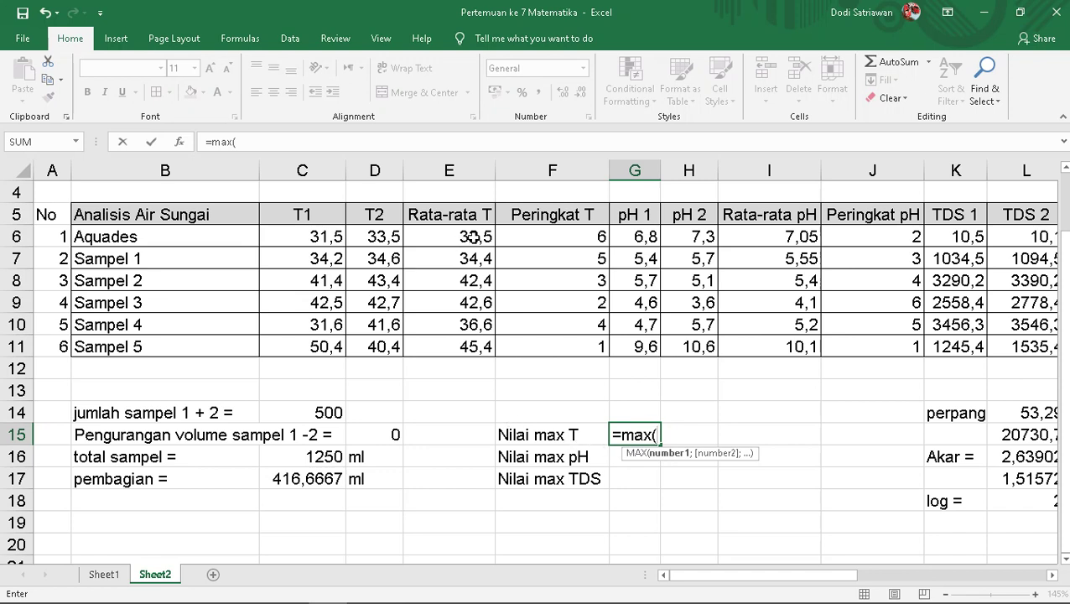
left_click_drag(474, 237, 474, 346)
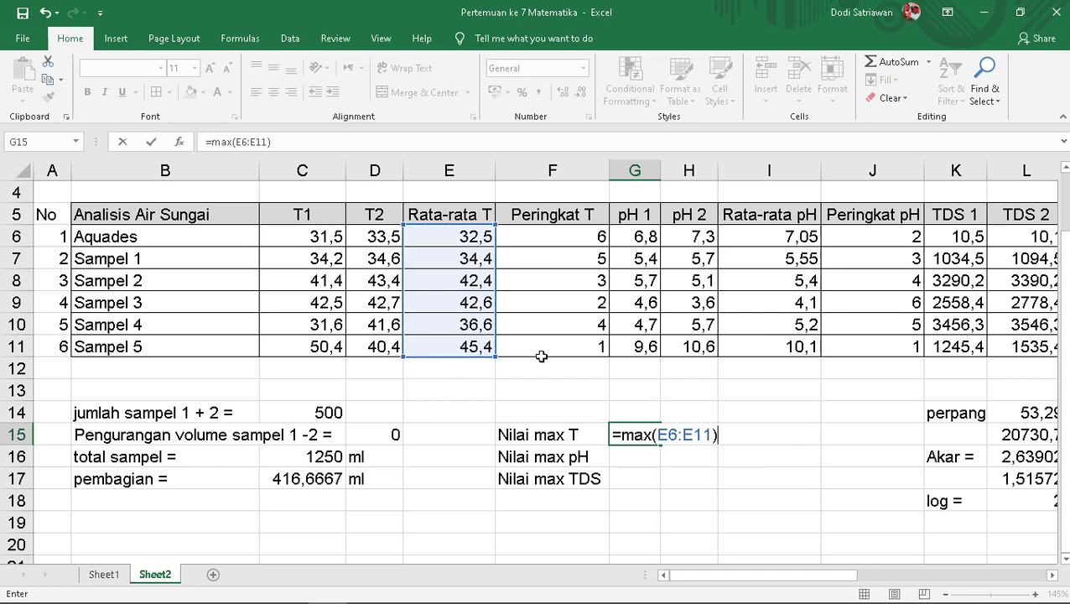
key("Return")
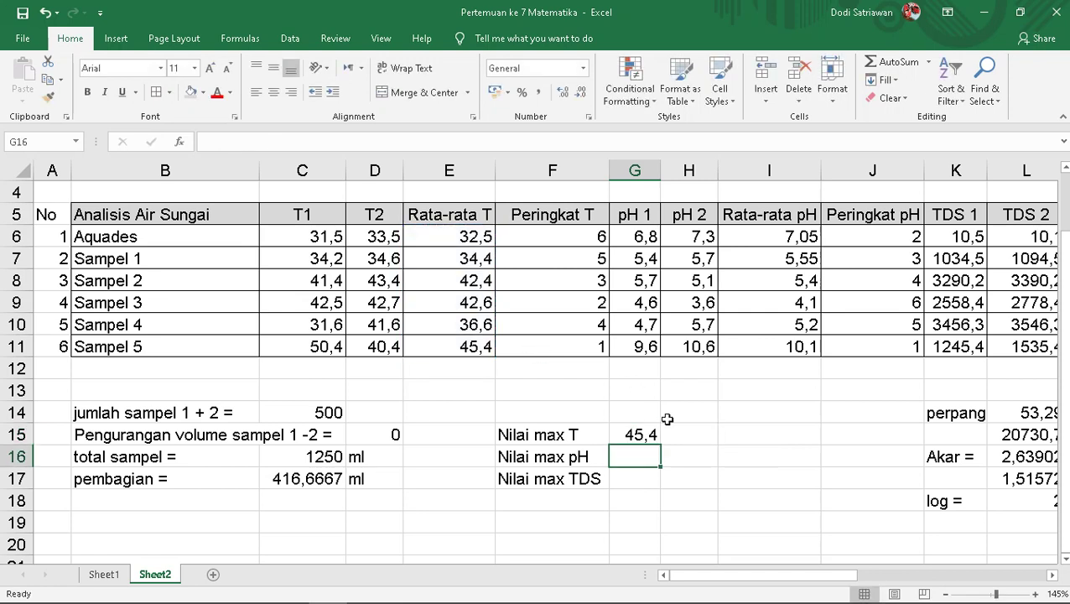
left_click(647, 435)
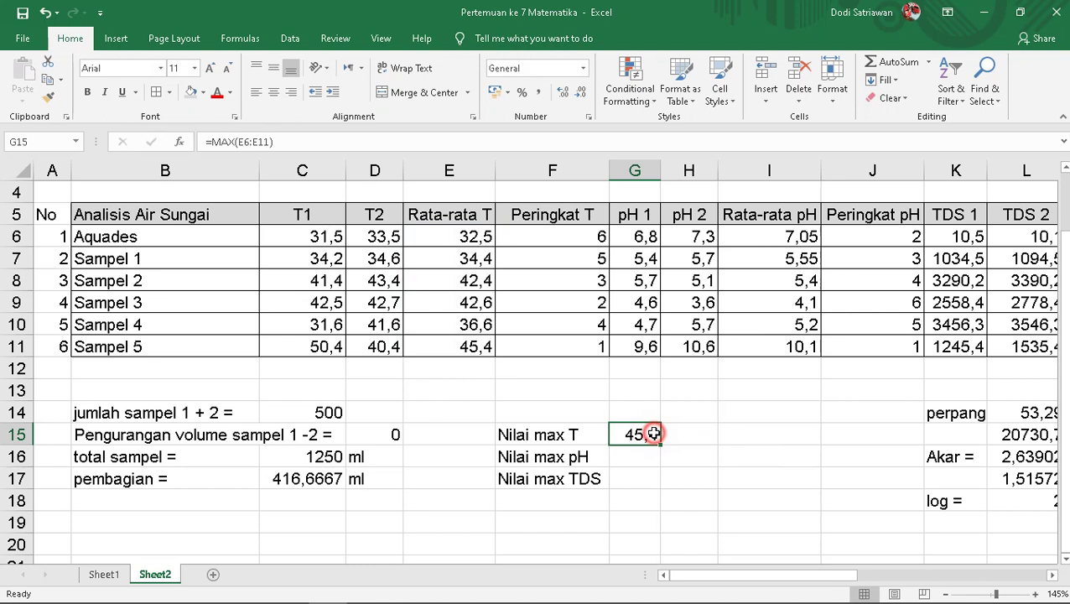
left_click(592, 351)
left_click_drag(502, 349, 470, 349)
Copy the Nilai max T label to F18 and rename it Nilai max T1
left_click(684, 434)
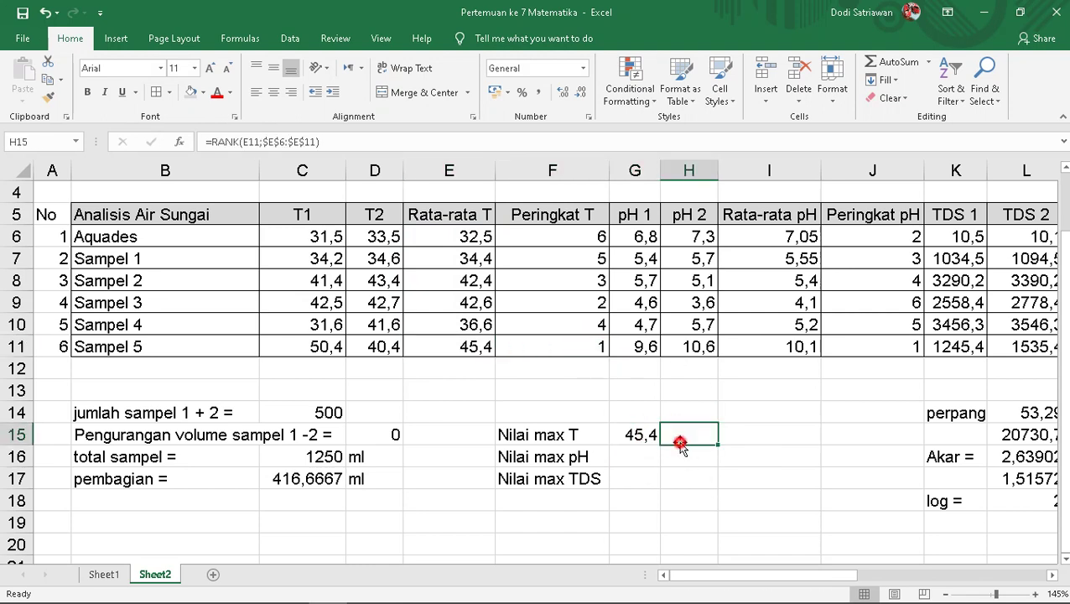
left_click(545, 437)
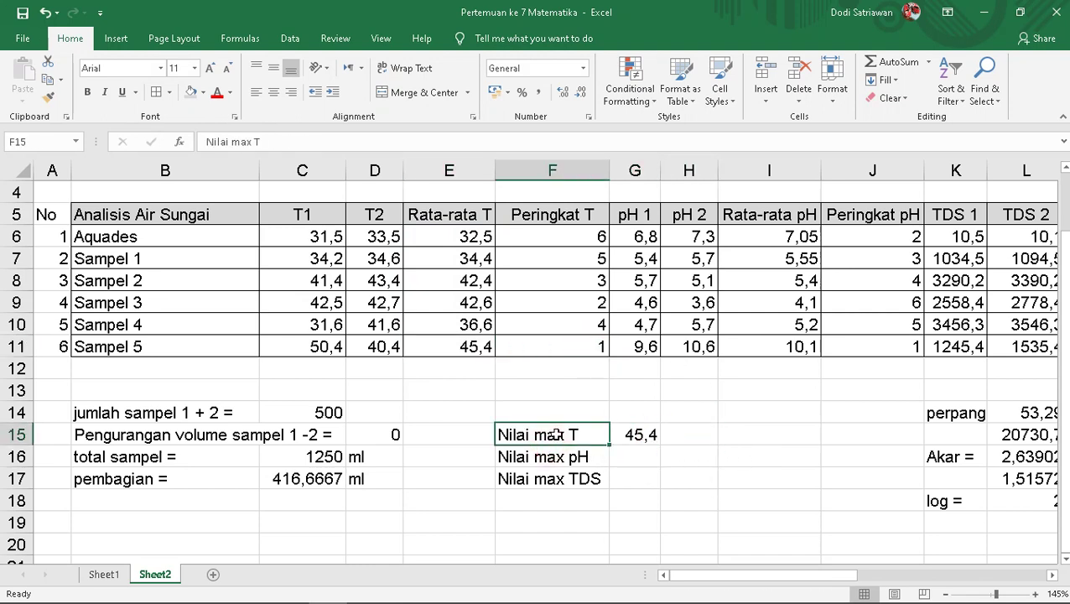
key("ctrl+c")
left_click(540, 501)
key("ctrl+v")
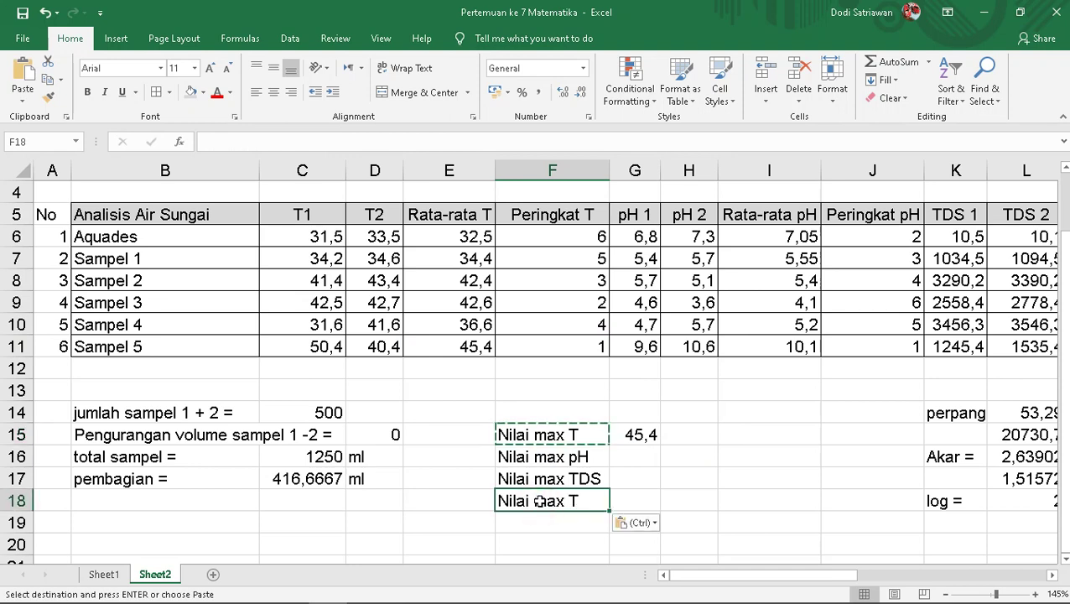
double_click(595, 499)
type("1")
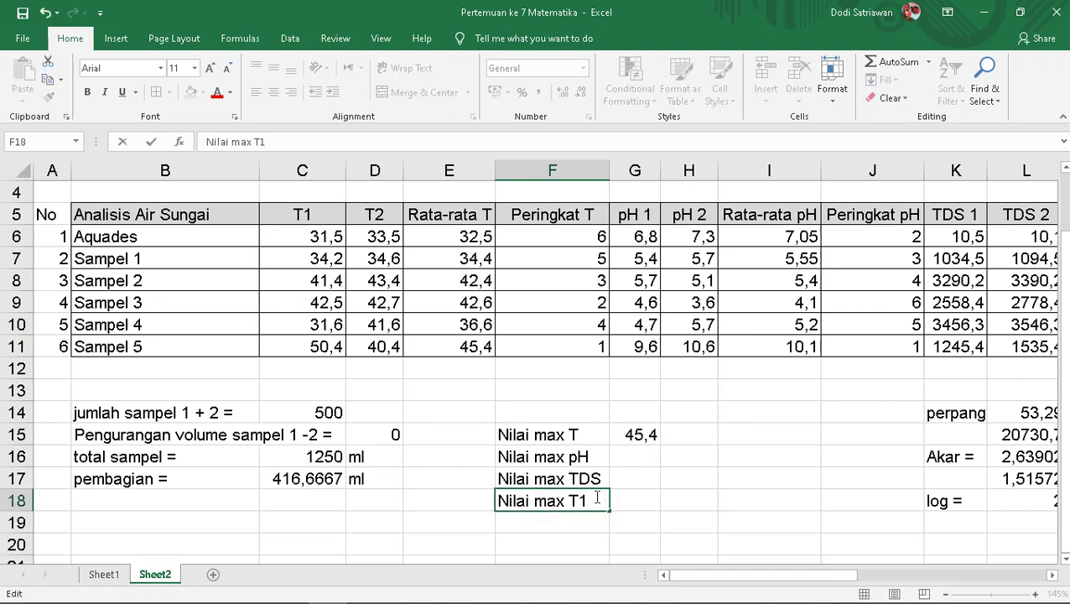
left_click(637, 496)
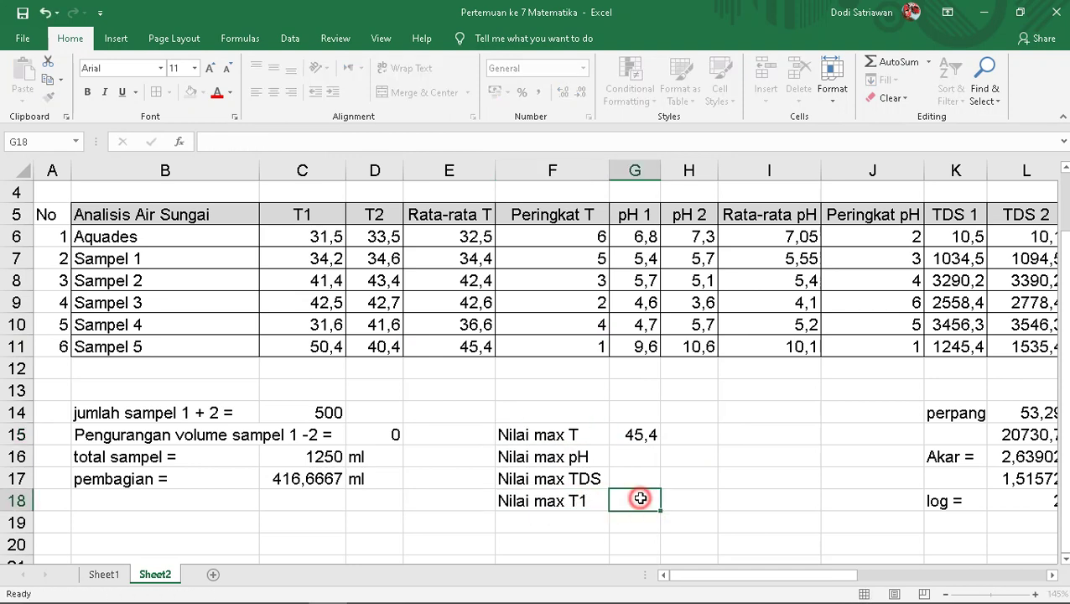
Enter =MAX(C6:C11) in G18 for the highest T1 reading, 50,4
type("=")
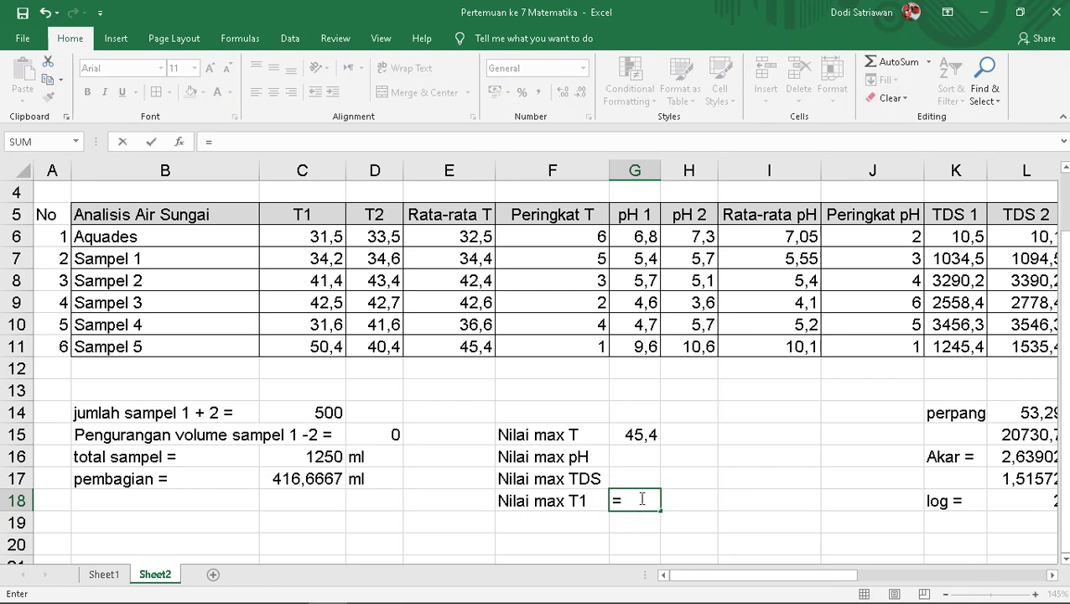
type("max(")
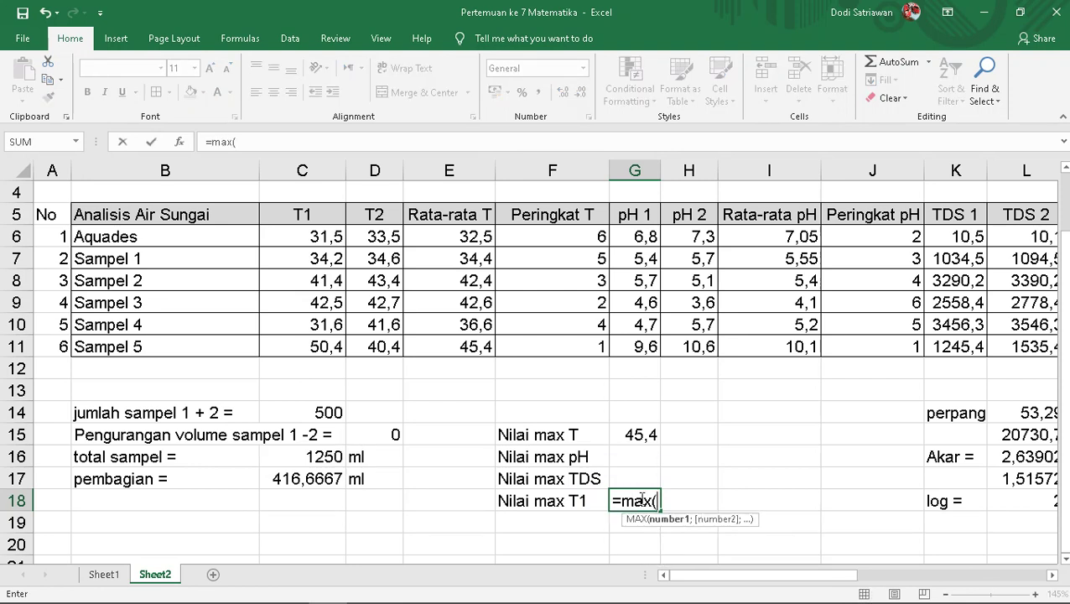
left_click(321, 237)
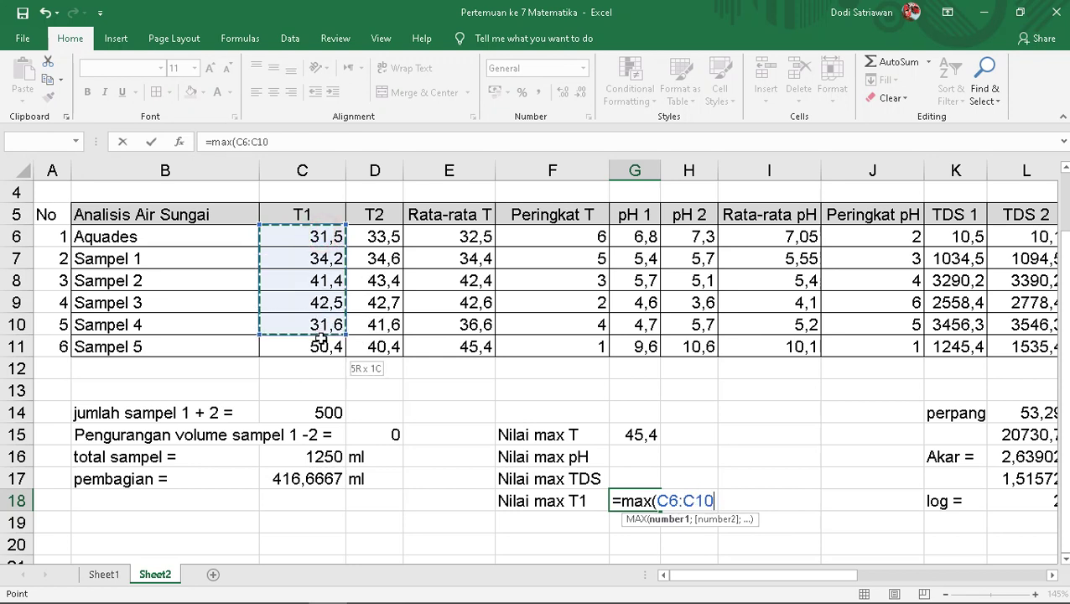
left_click_drag(321, 236, 321, 346)
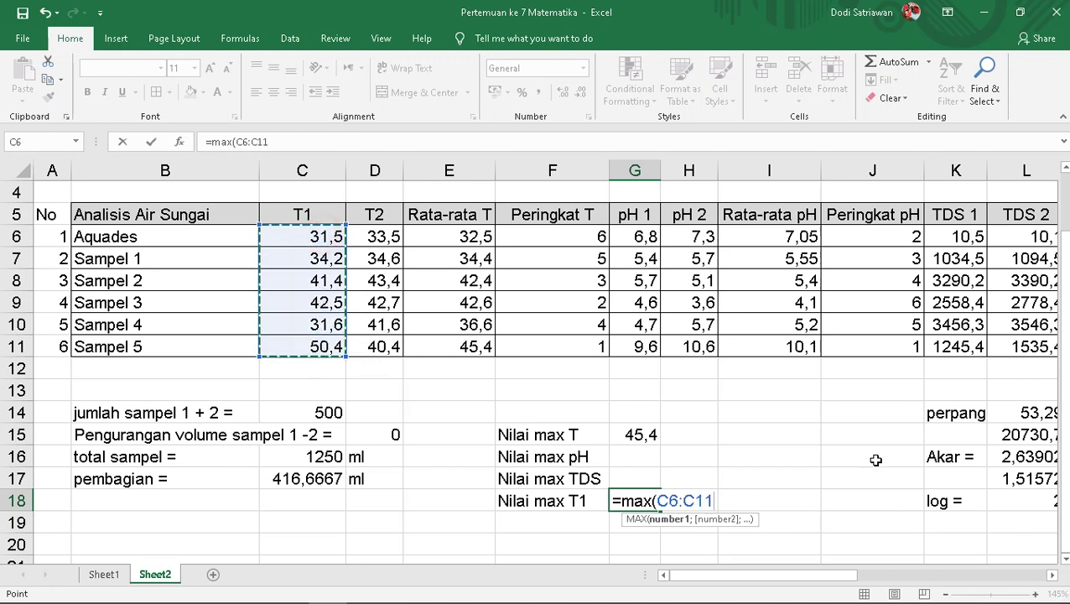
type(")")
key("Return")
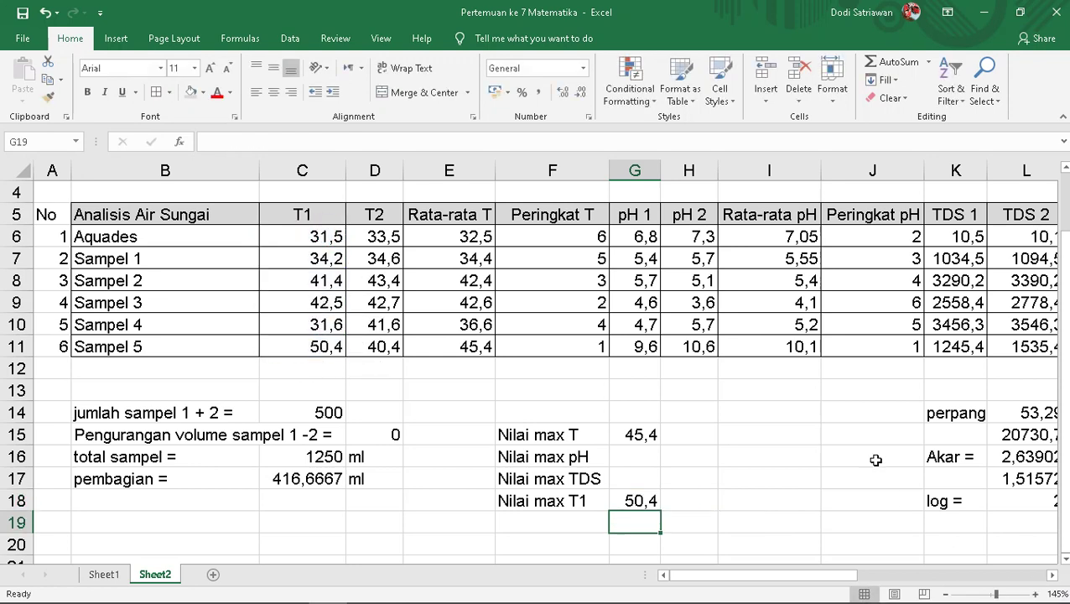
Fill Nilai max T2 into F19 and enter =MAX(D6:D11) in G19, giving 43,4
left_click(577, 498)
left_click_drag(608, 511, 611, 532)
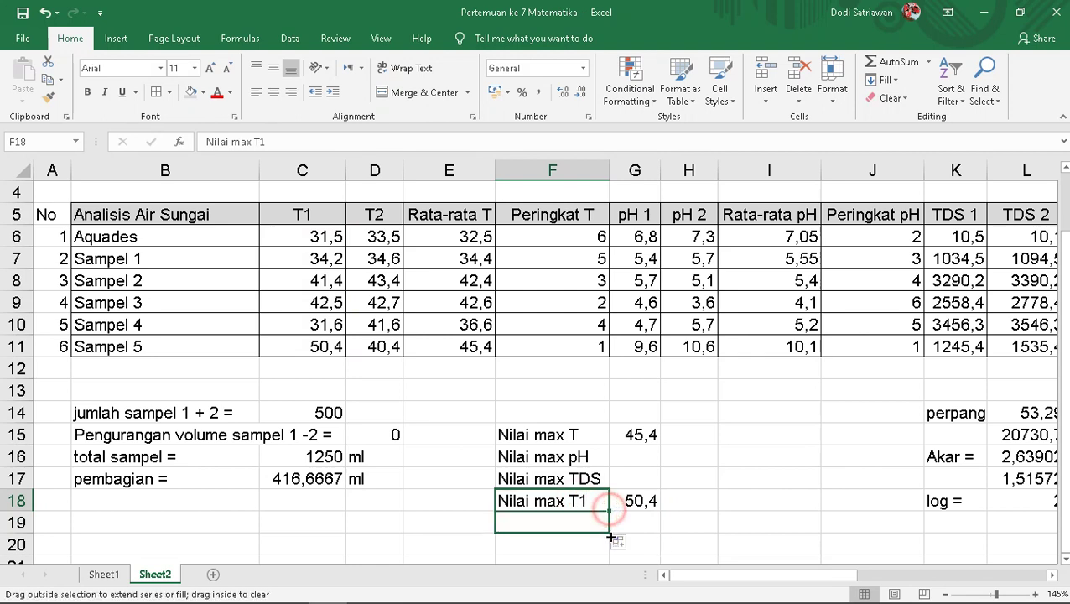
left_click(637, 525)
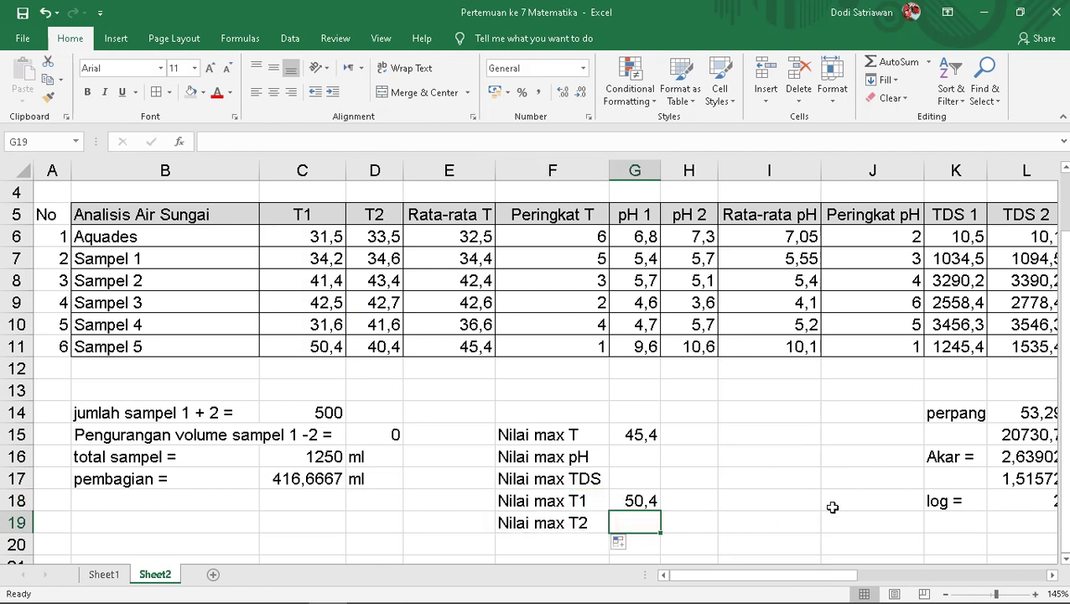
type("=-")
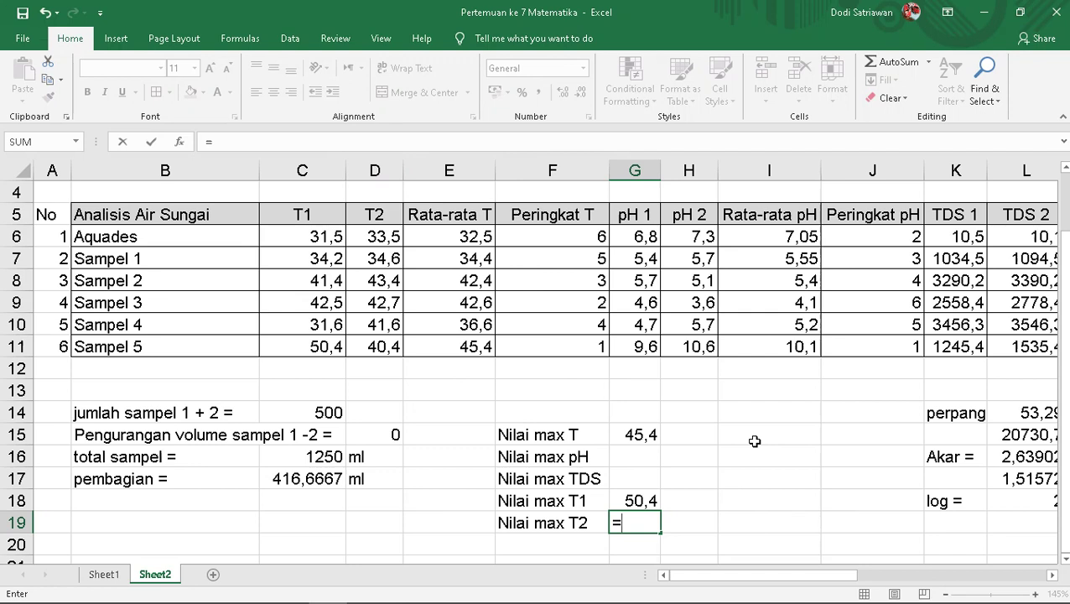
type("max")
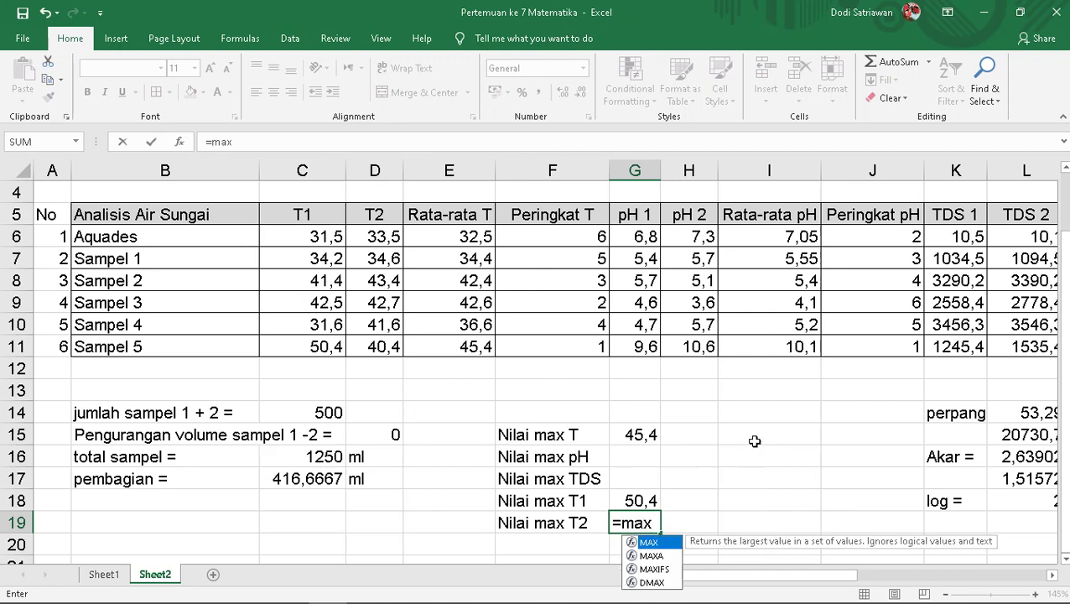
type("(")
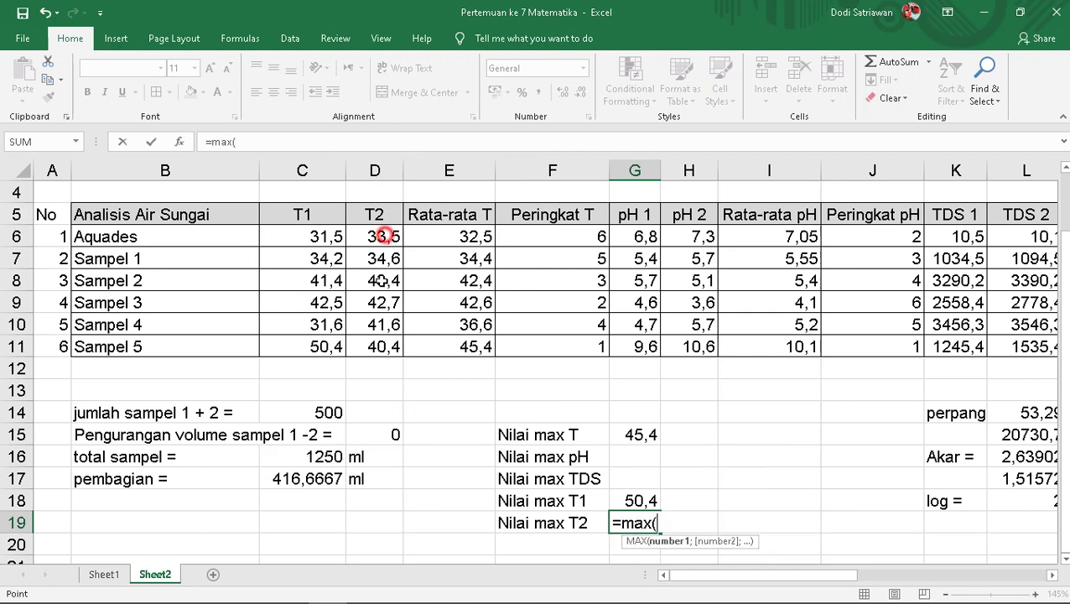
left_click_drag(381, 237, 381, 347)
type(")")
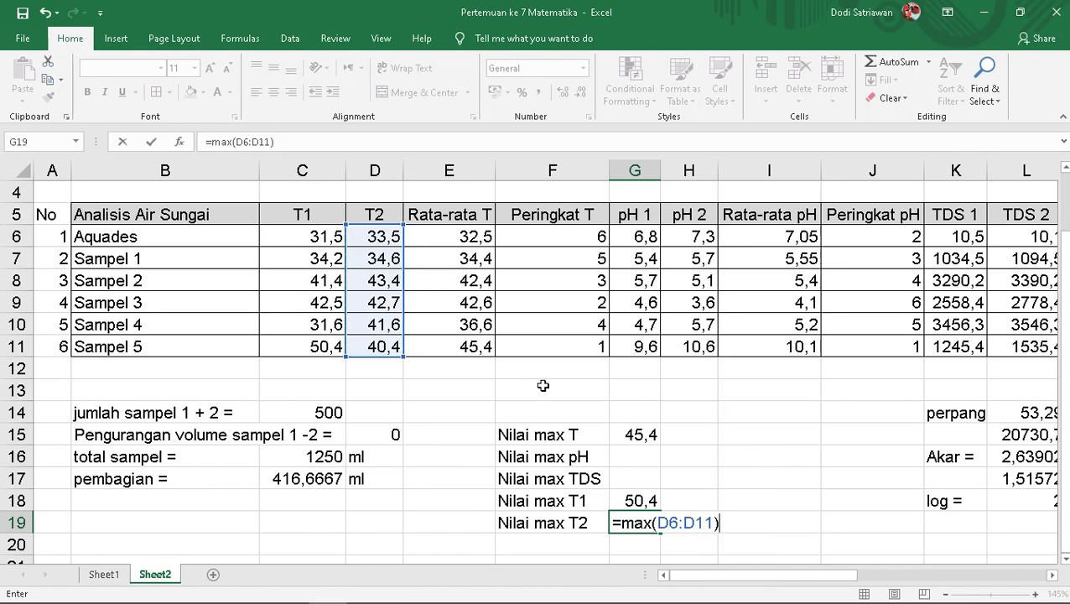
key("Return")
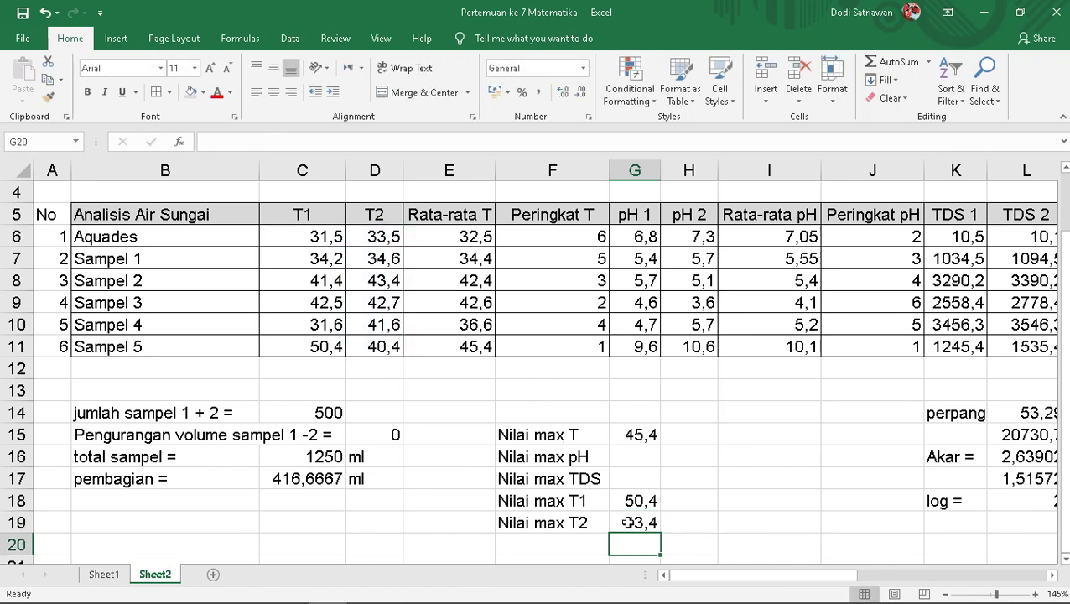
left_click(629, 520)
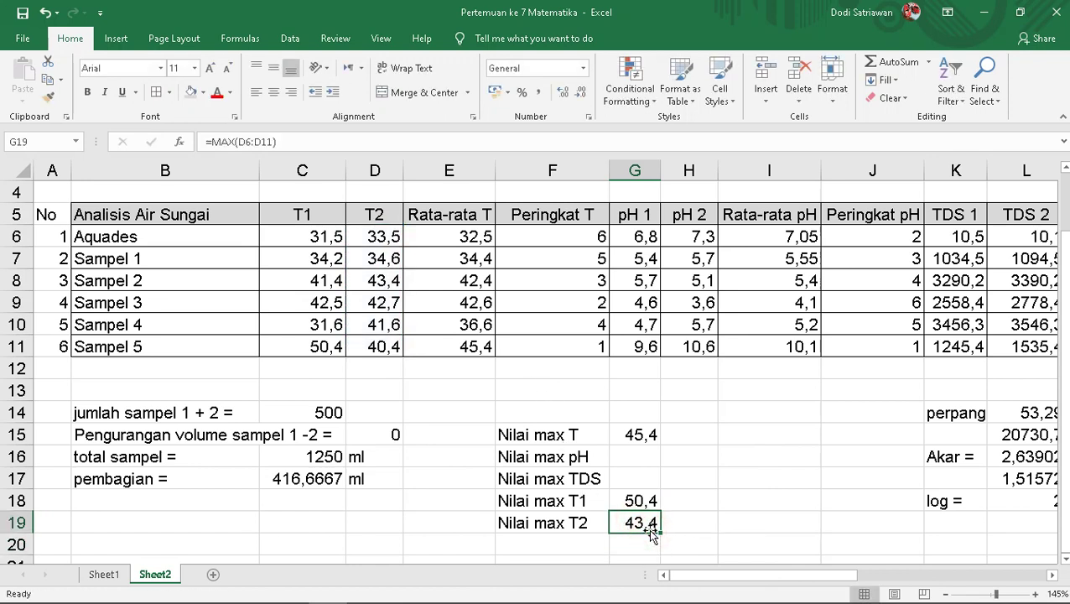
left_click(620, 459)
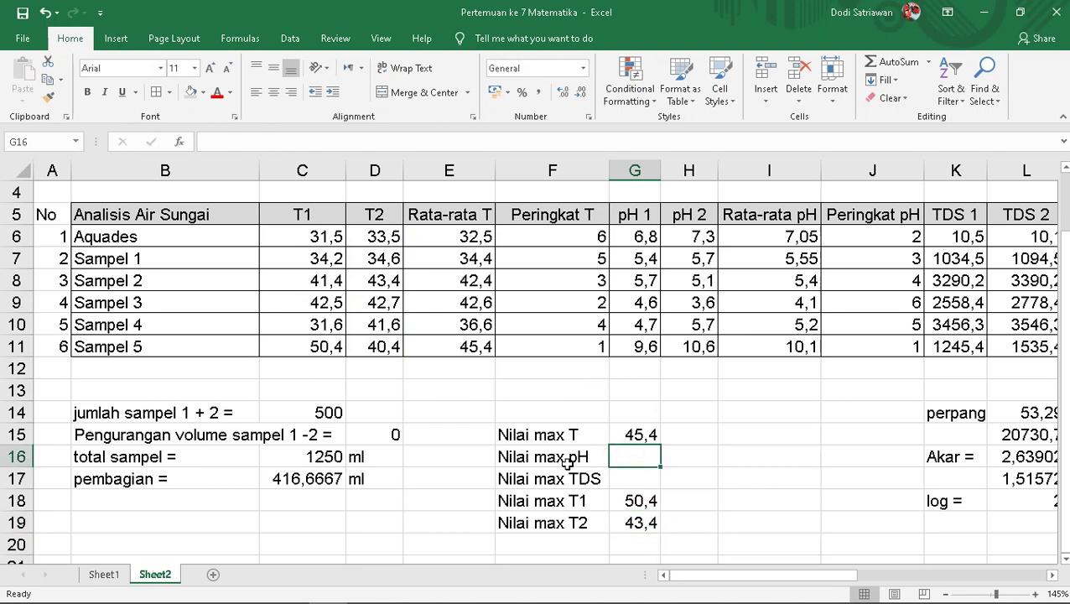
Enter =MAX(I6:I11) in G16 for the maximum pH, 10,1
type("=")
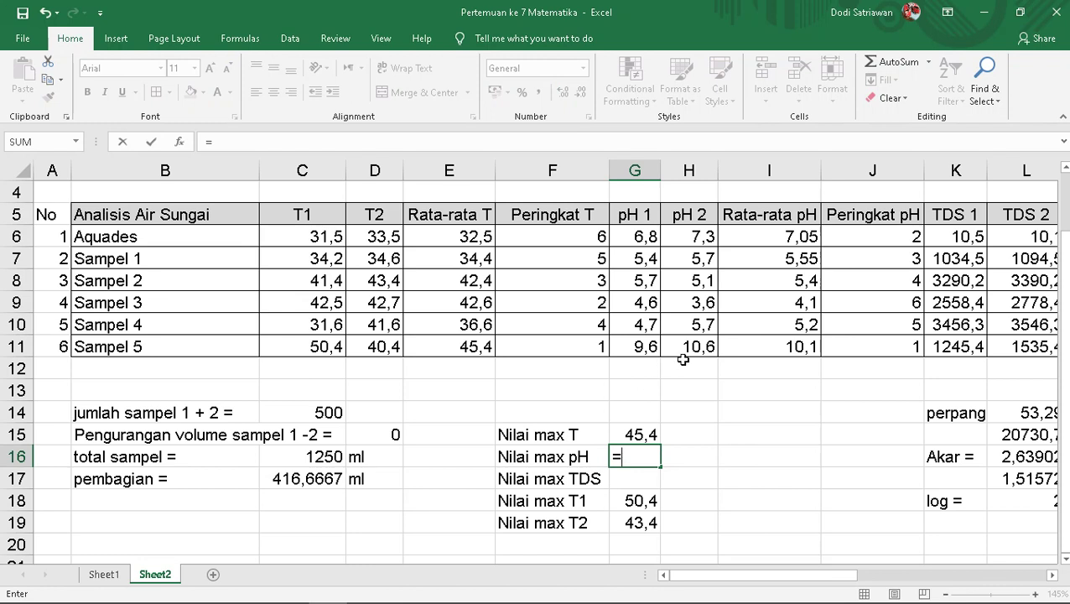
type("ma")
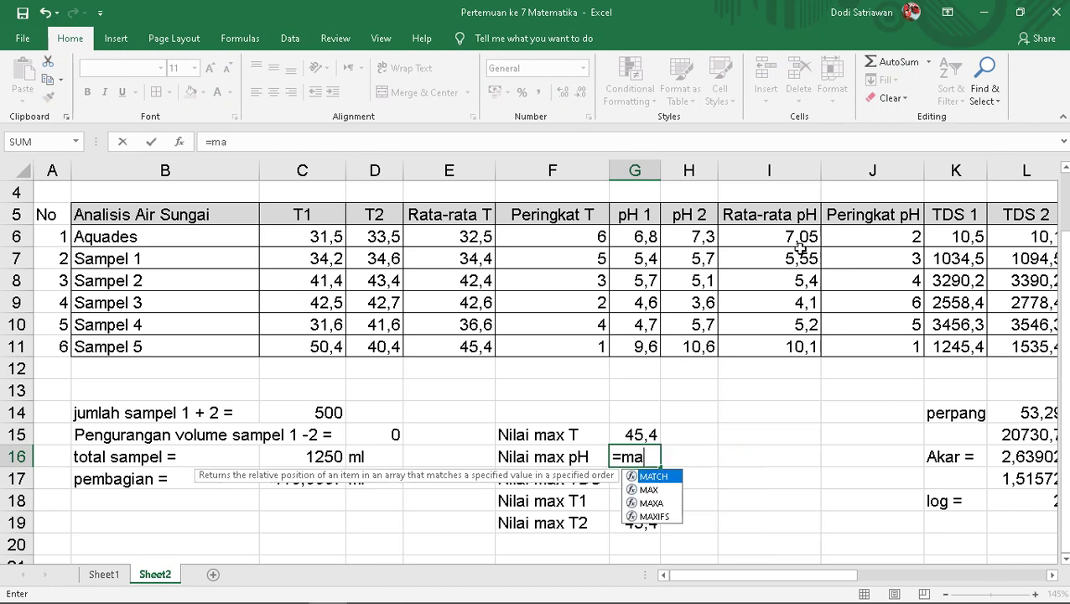
type("x(")
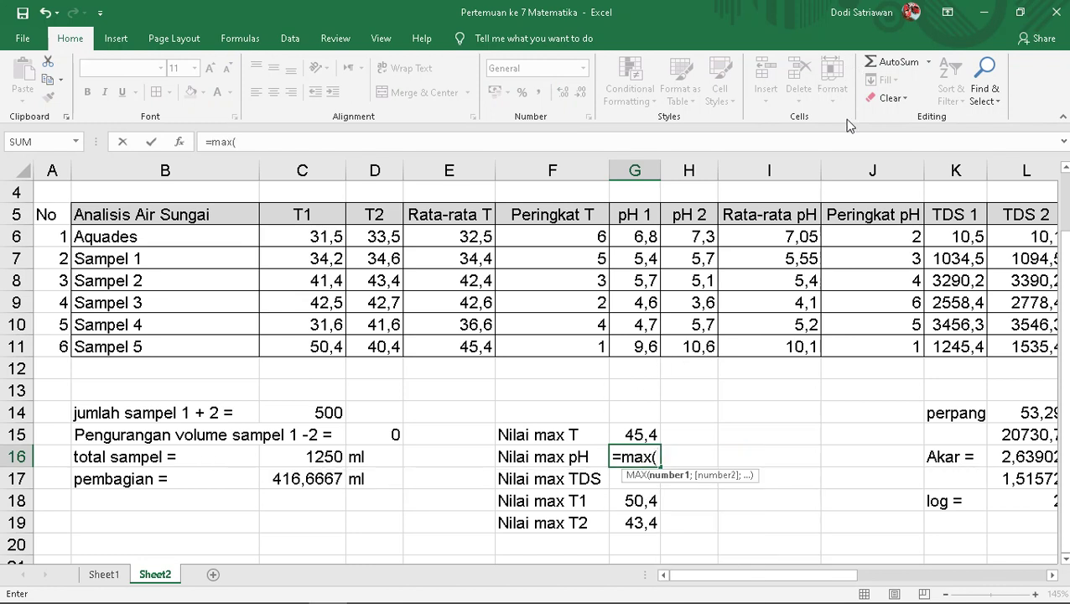
left_click_drag(795, 237, 791, 355)
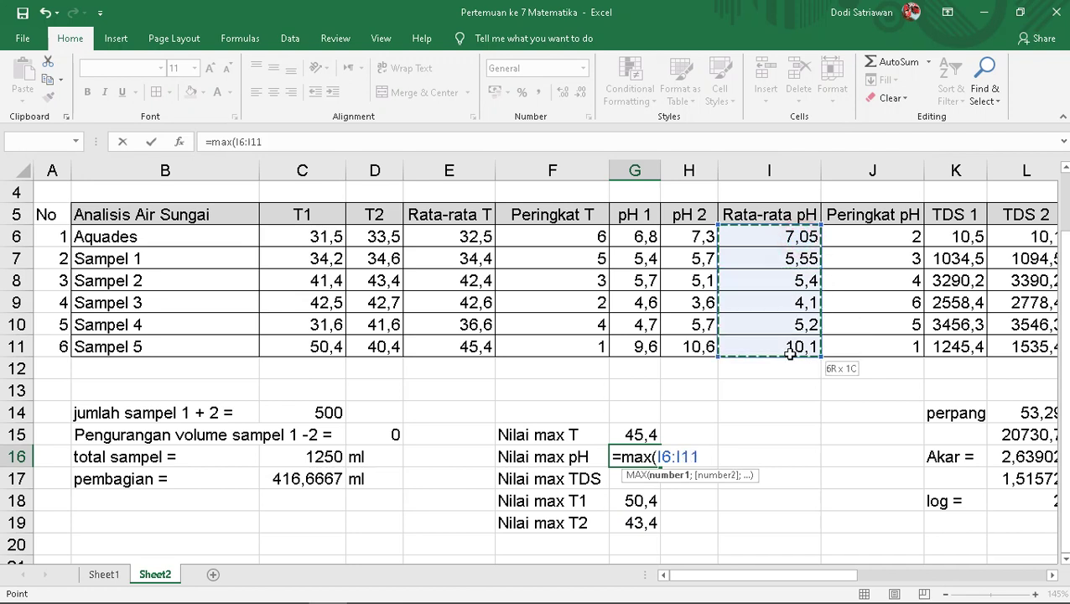
type(")")
key("Return")
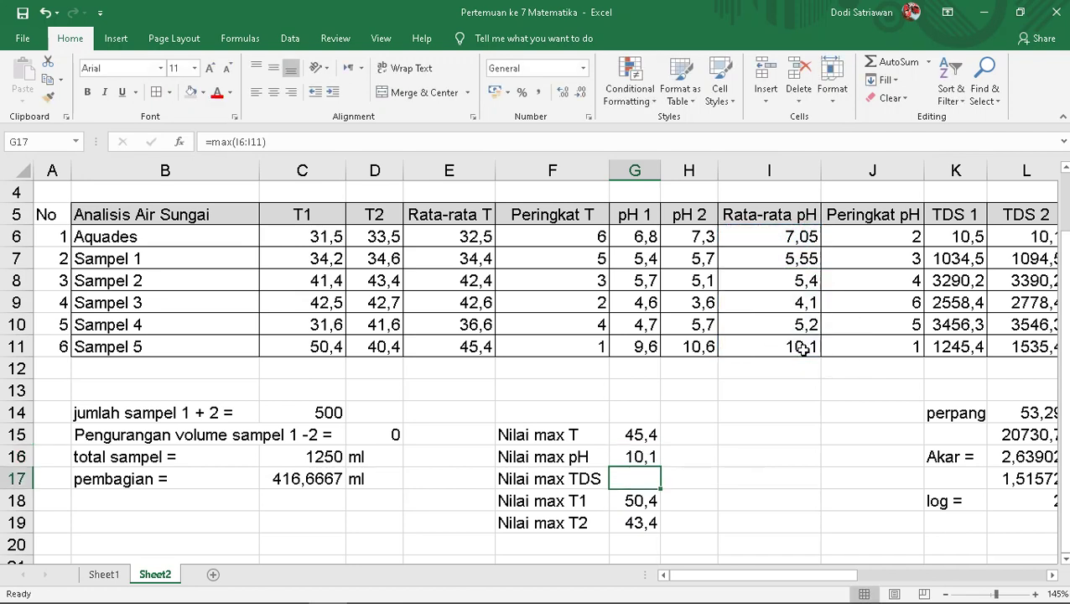
Enter =MAX(M6:M11) in G17 for the maximum TDS, 3501
type("=")
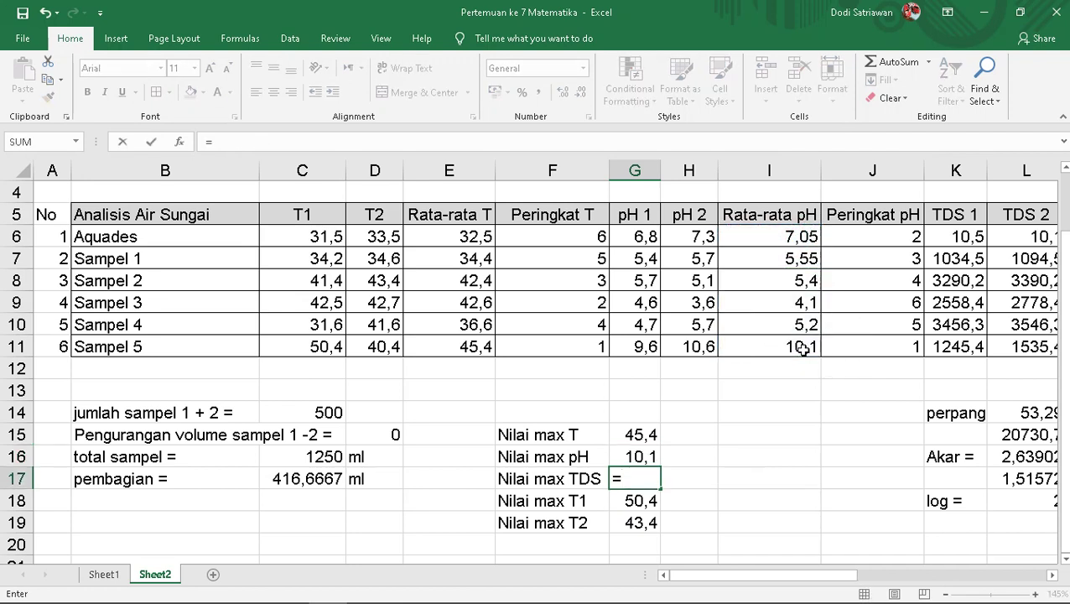
type("max(")
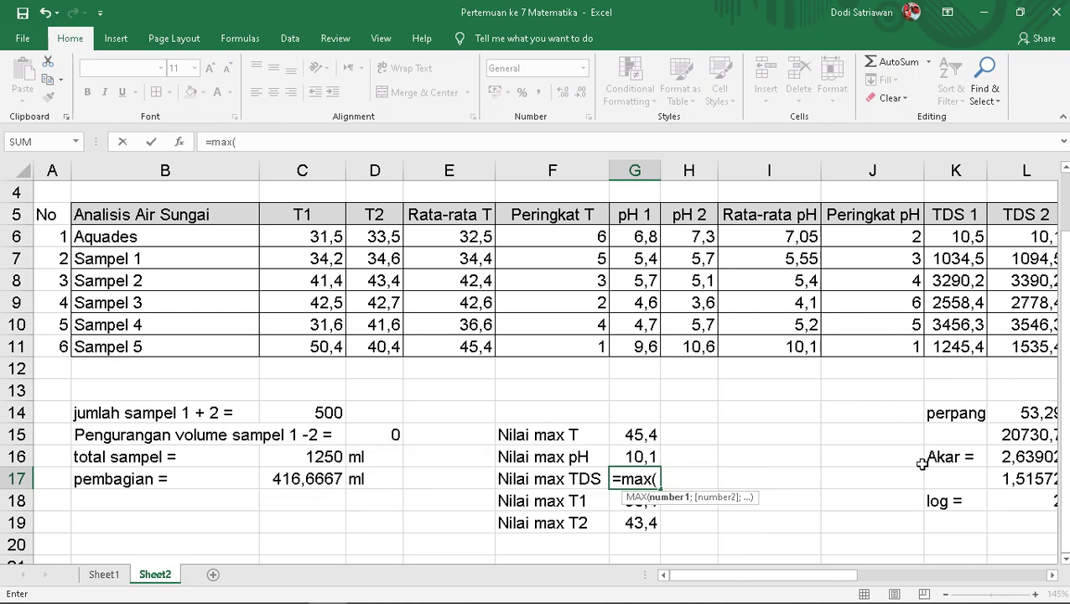
left_click_drag(849, 577, 891, 579)
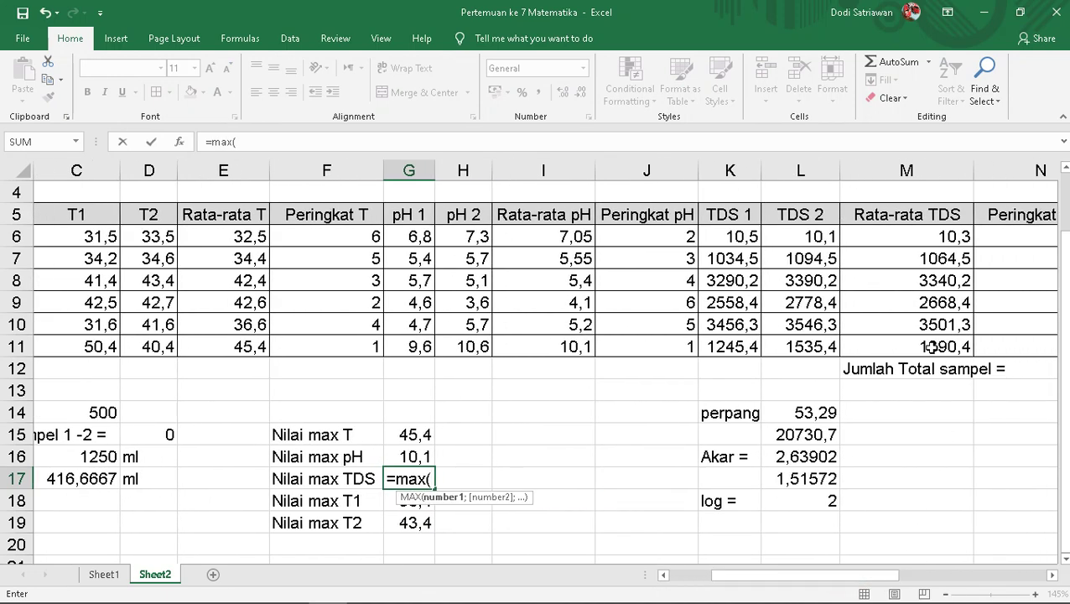
left_click_drag(935, 238, 934, 353)
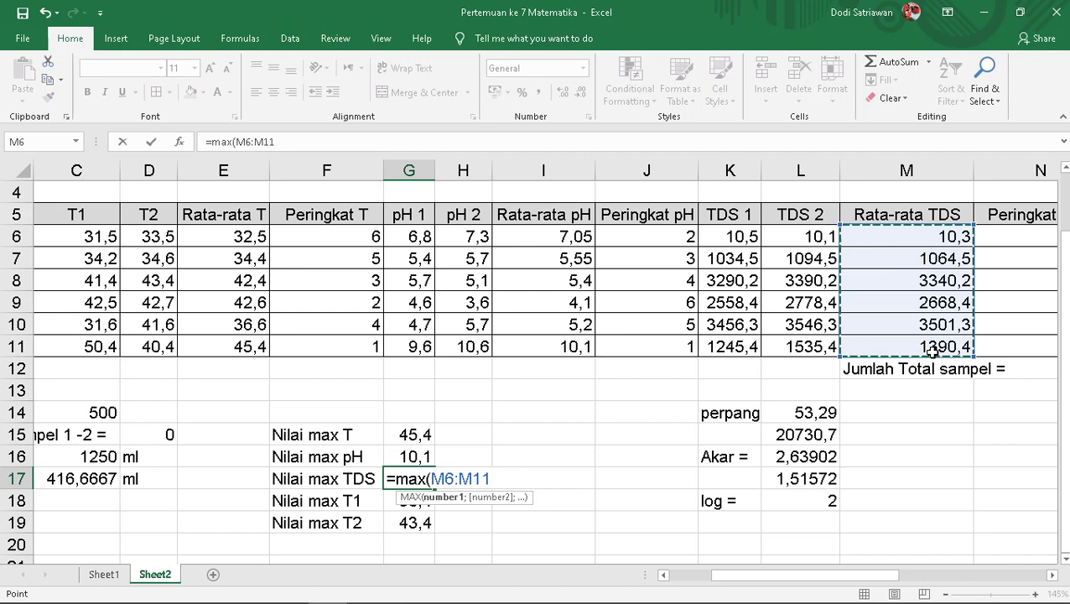
type(")")
key("Return")
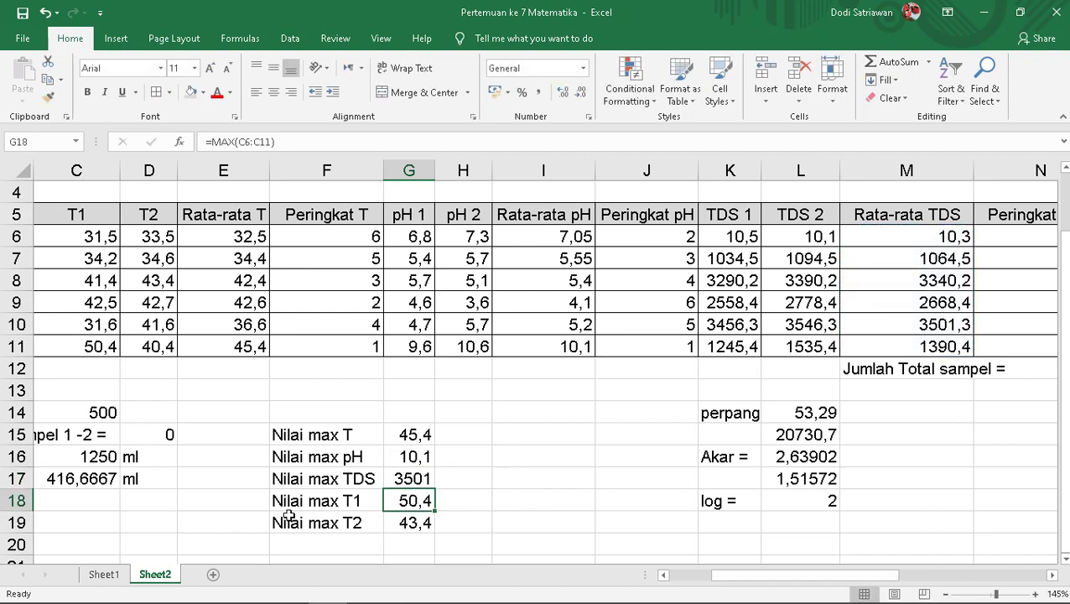
left_click(536, 435)
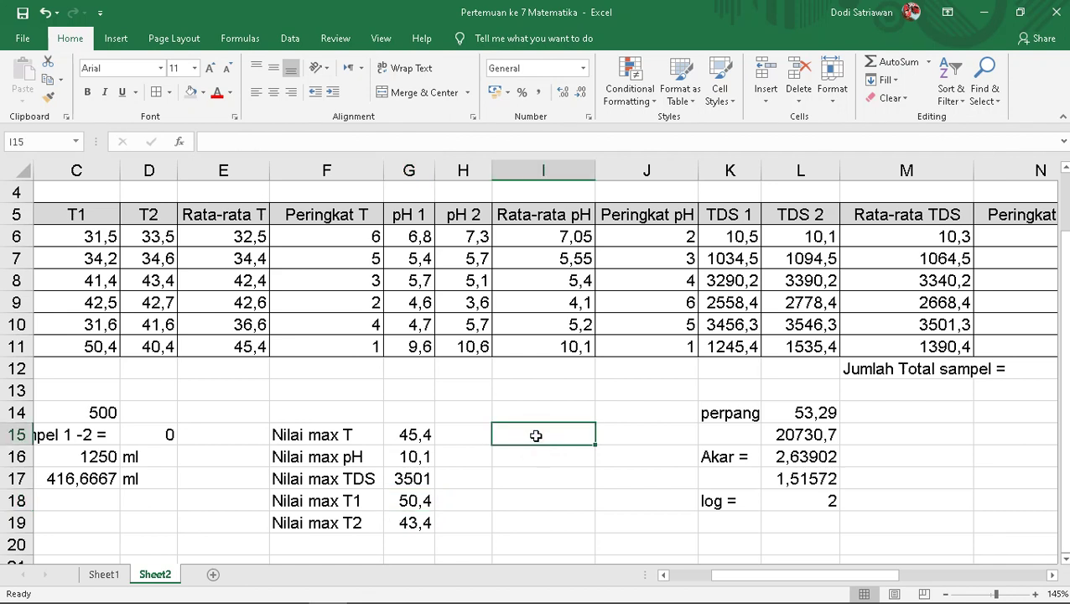
Copy the five max labels F15:F19 into I15:I19
left_click(327, 432)
key("ctrl+c")
left_click(499, 435)
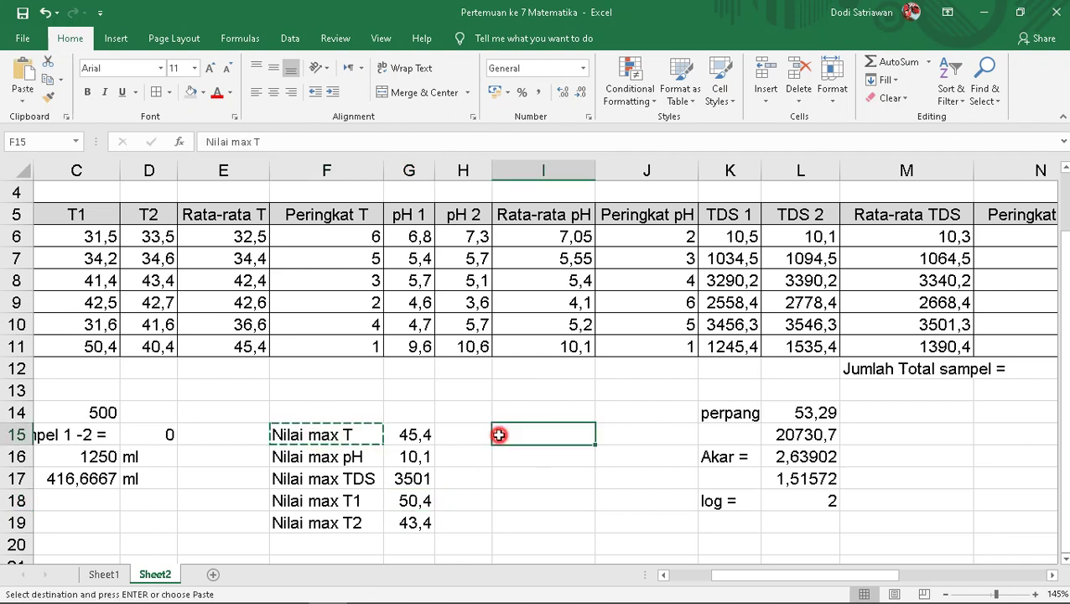
key("ctrl+v")
left_click(356, 431)
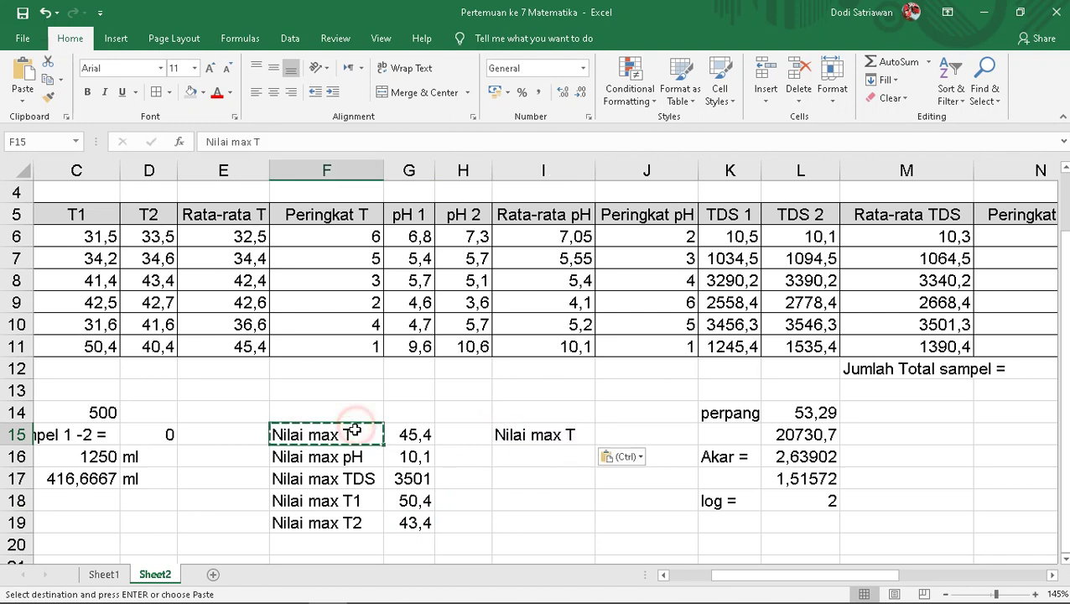
left_click_drag(355, 431, 366, 454)
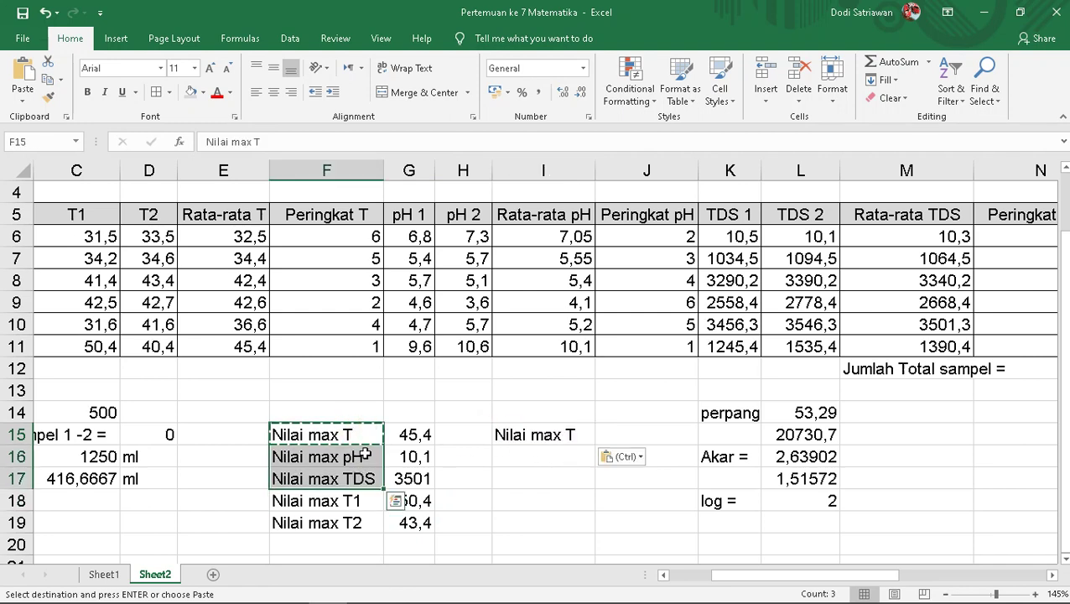
left_click(395, 501)
left_click(571, 553)
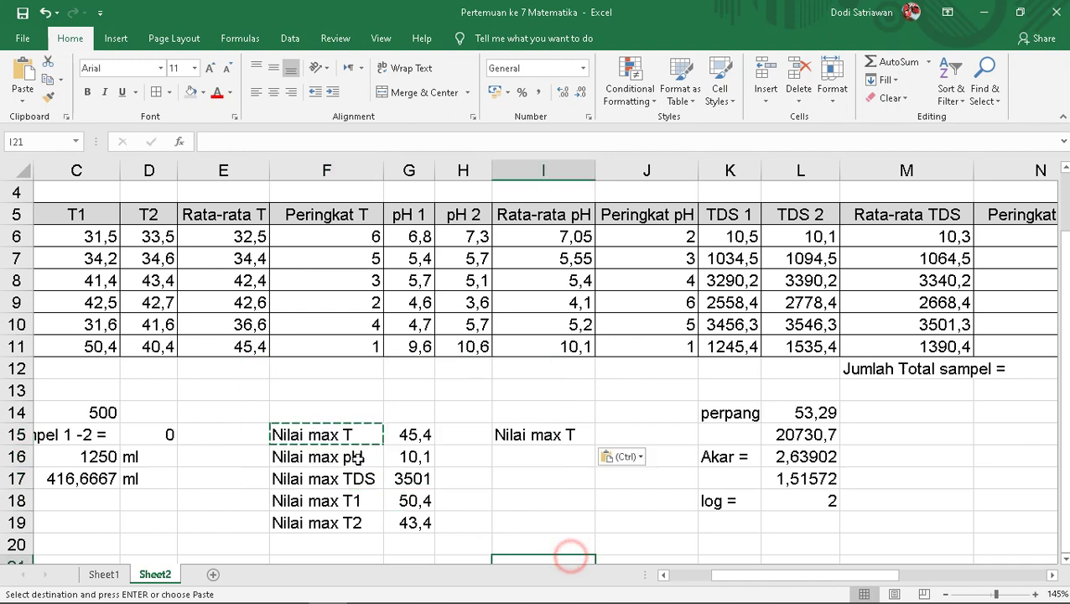
left_click_drag(356, 435, 358, 518)
key("ctrl+c")
left_click_drag(530, 434, 520, 524)
key("ctrl+v")
Change the I15 and I16 labels to Nilai min T and Nilai min pH
left_click(541, 432)
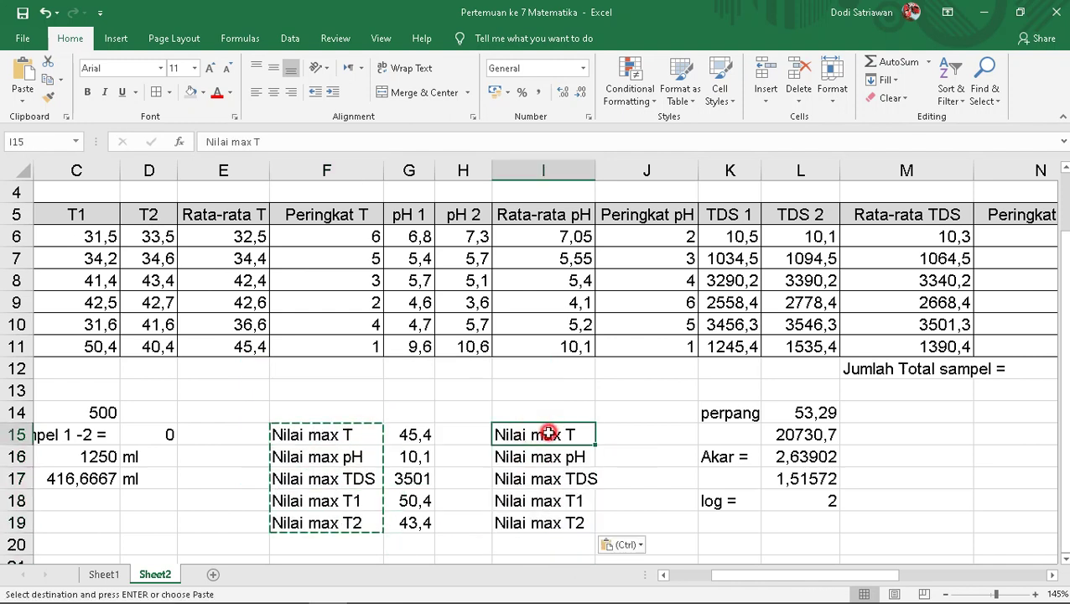
double_click(547, 432)
double_click(551, 434)
left_click(556, 435)
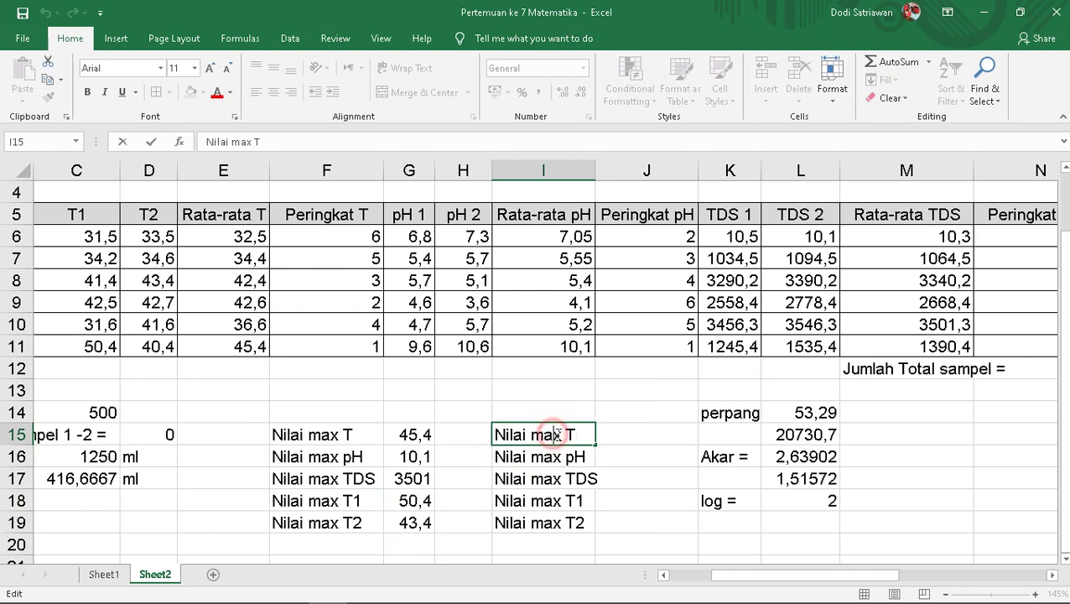
left_click_drag(555, 434, 543, 436)
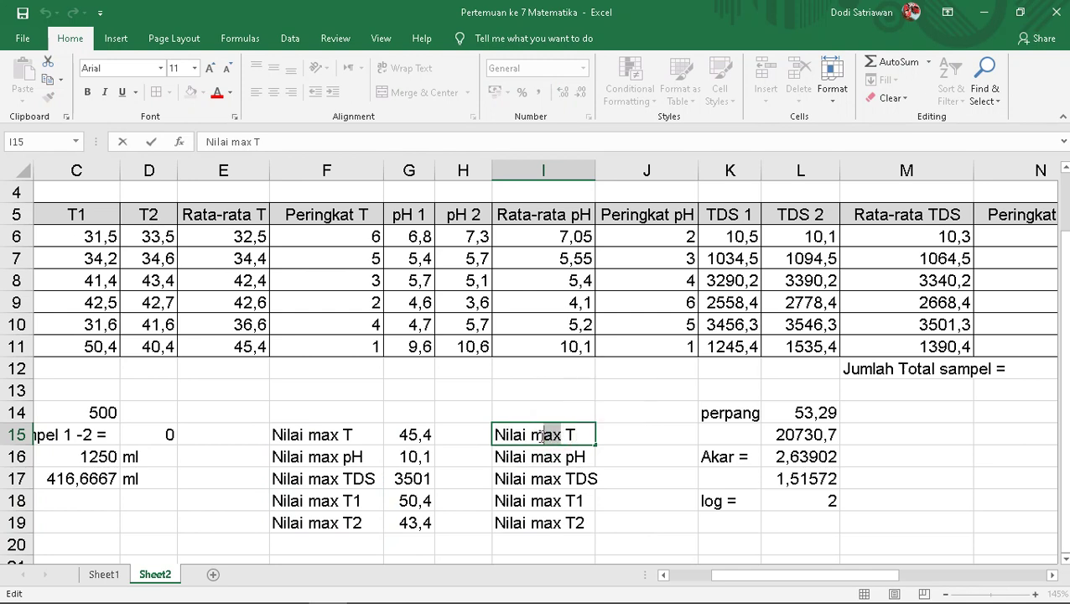
type("in")
left_click(557, 456)
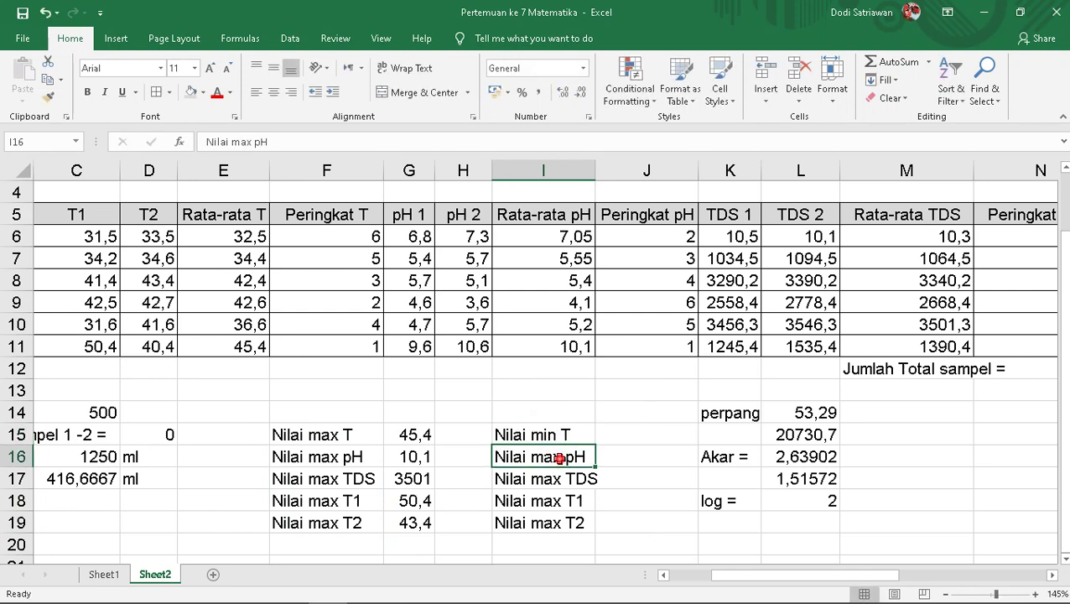
double_click(555, 458)
left_click_drag(556, 457, 547, 457)
type("in")
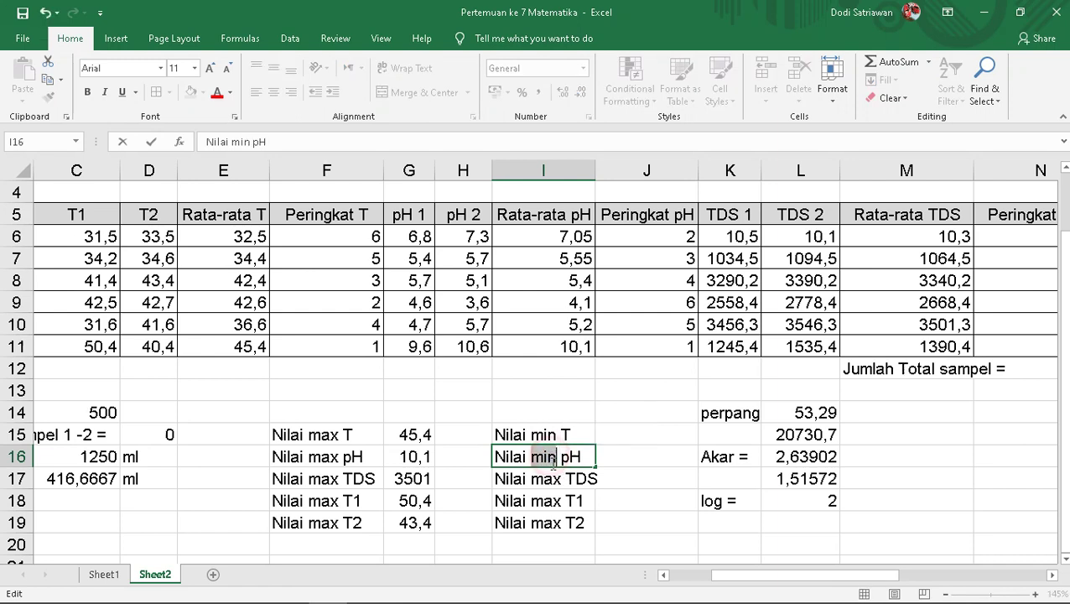
left_click(554, 479)
Rename the remaining labels to Nilai min TDS, Nilai min T1 and Nilai min T2
double_click(556, 479)
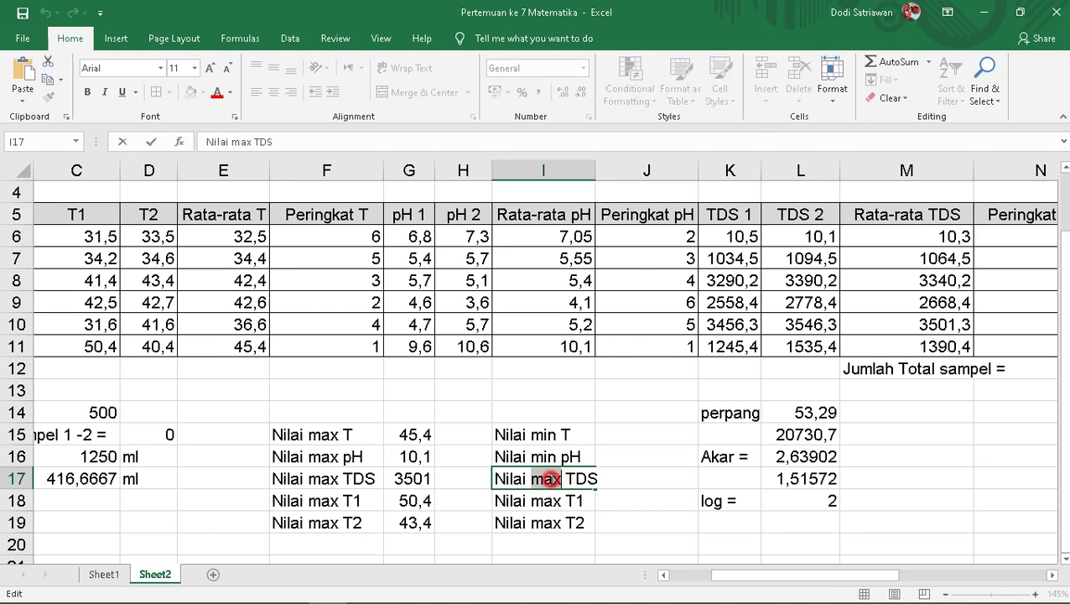
left_click_drag(556, 479, 559, 501)
type("in")
double_click(553, 501)
double_click(554, 501)
type("min")
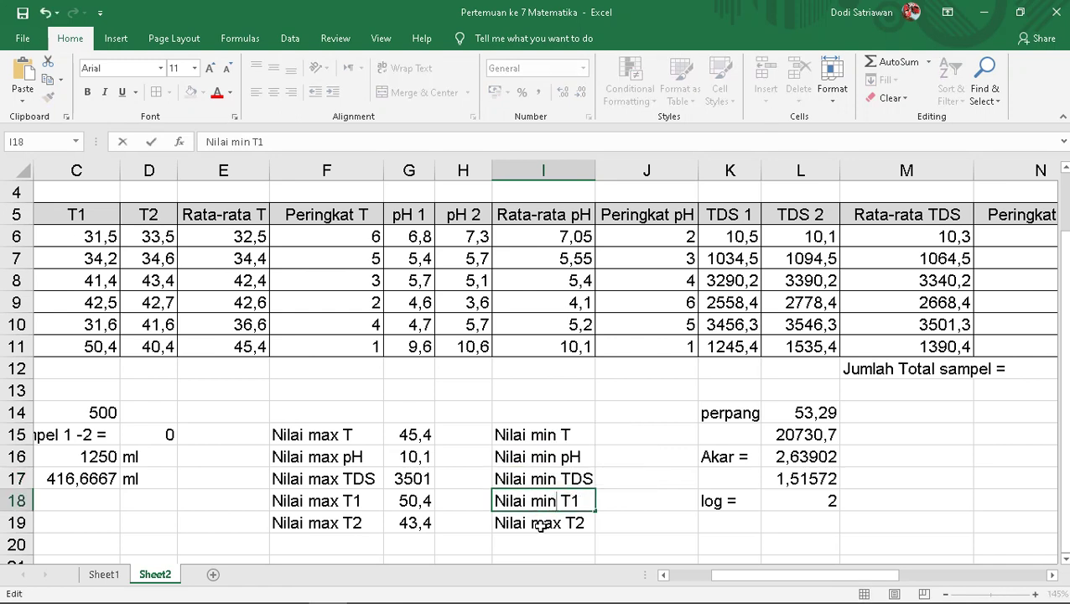
double_click(542, 523)
double_click(543, 522)
type("min")
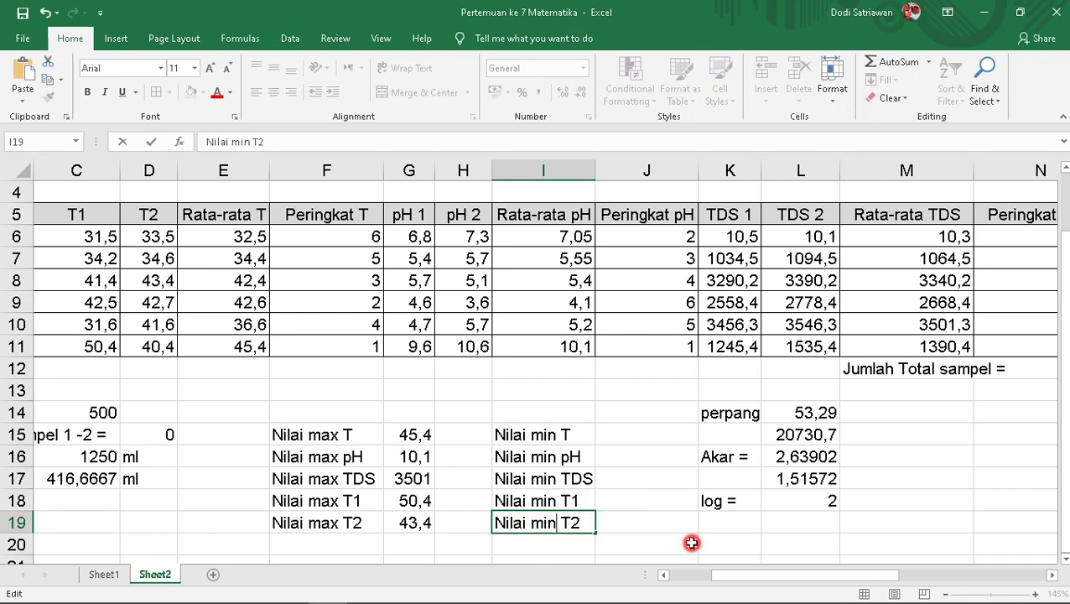
left_click(693, 542)
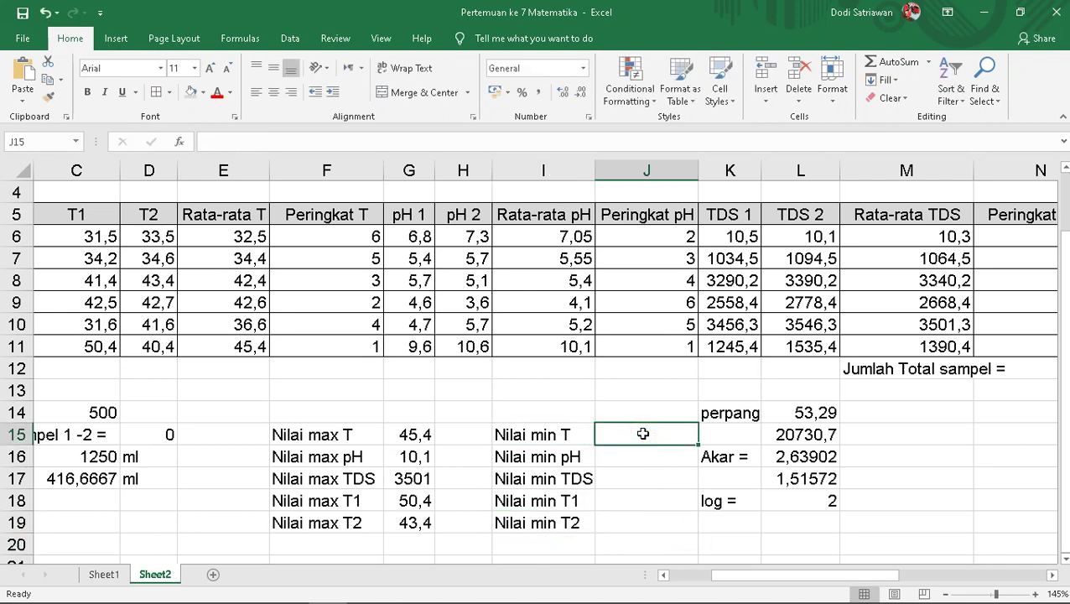
Enter a MIN formula over the Rata-rata T values for Nilai min T, giving 32,5
type("=")
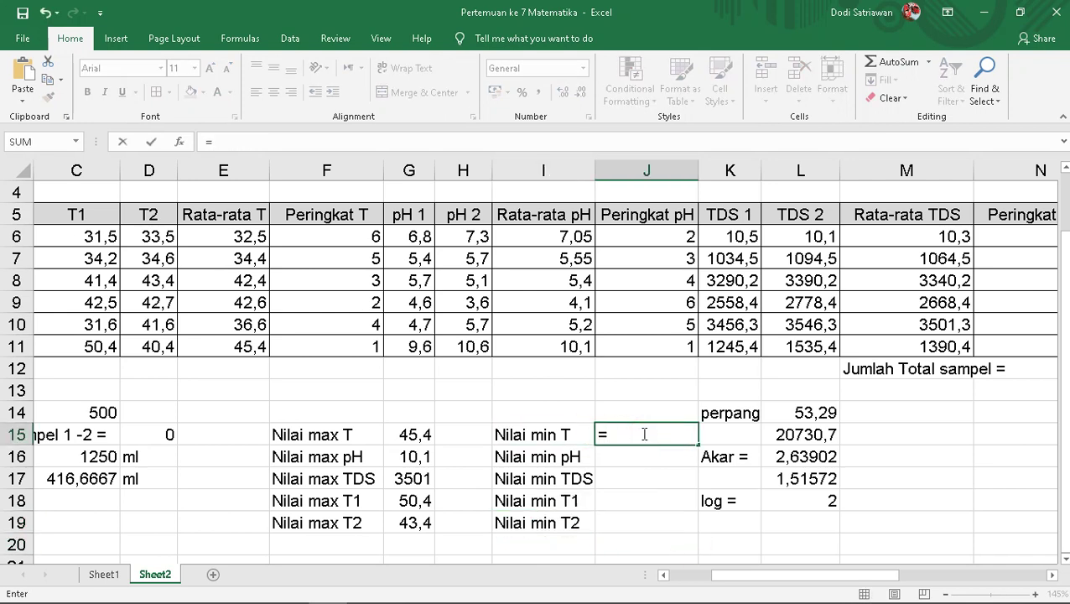
type("min")
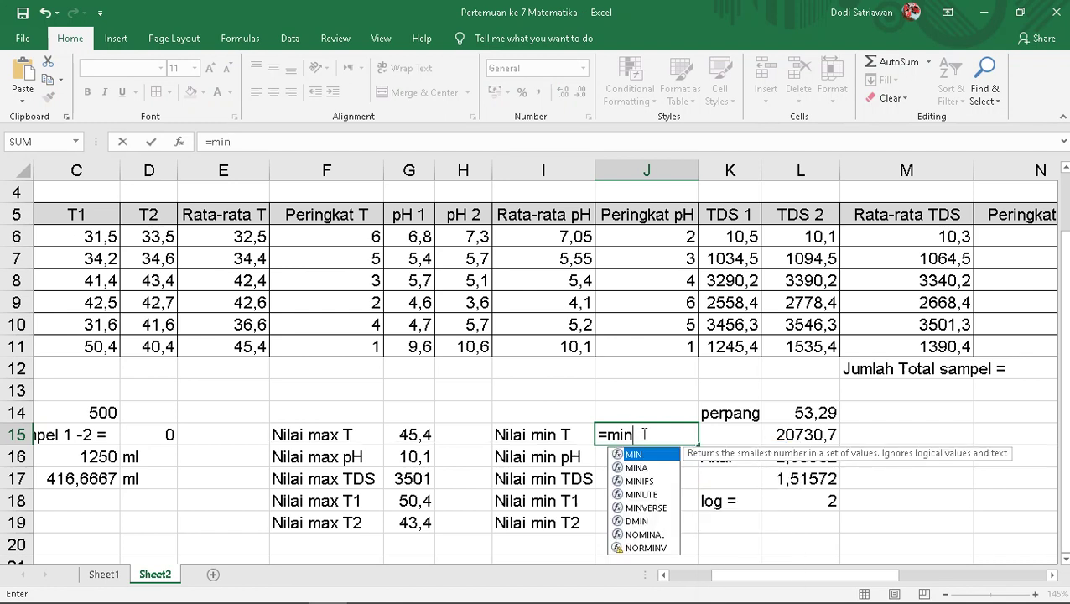
type("(")
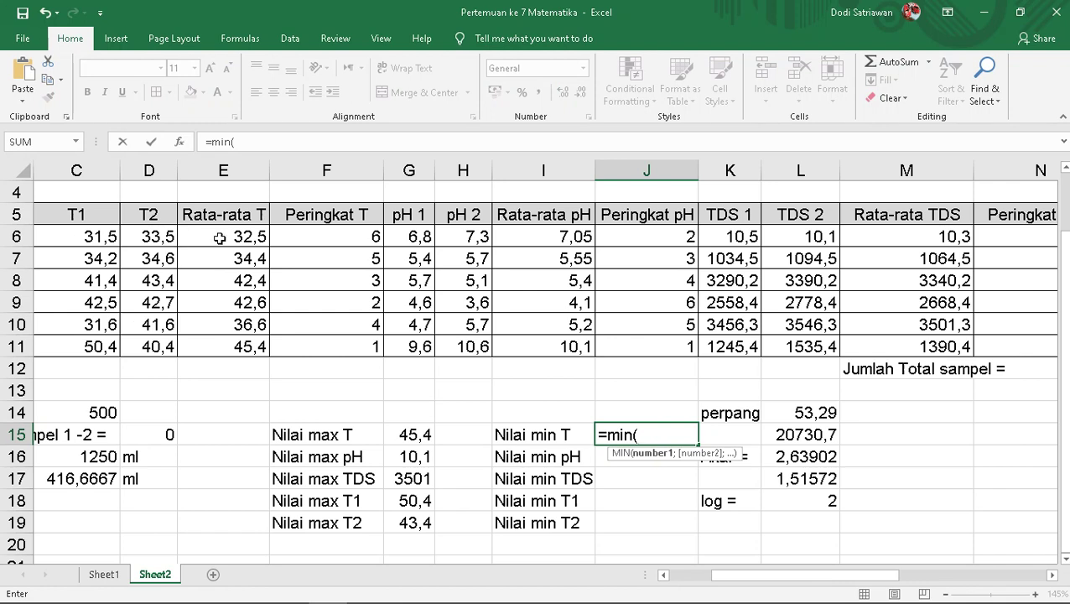
left_click_drag(225, 236, 222, 341)
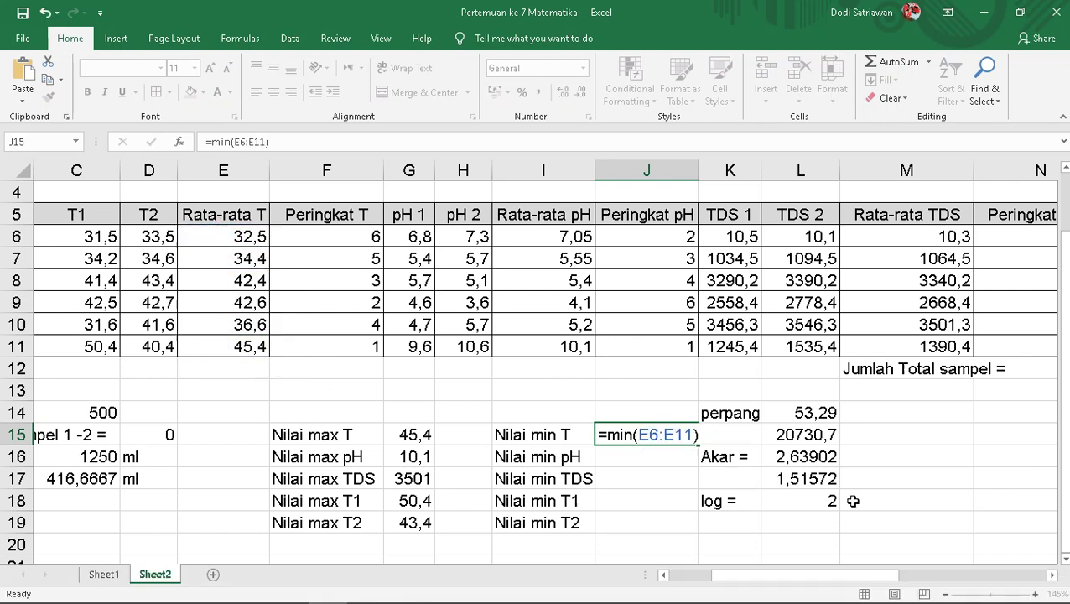
key("Return")
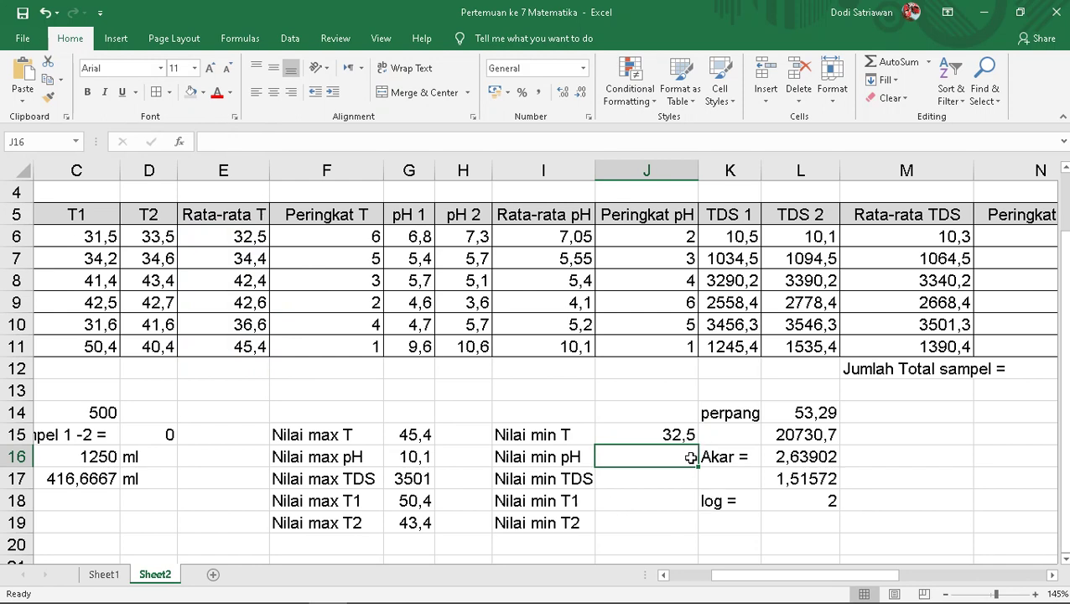
left_click(363, 234)
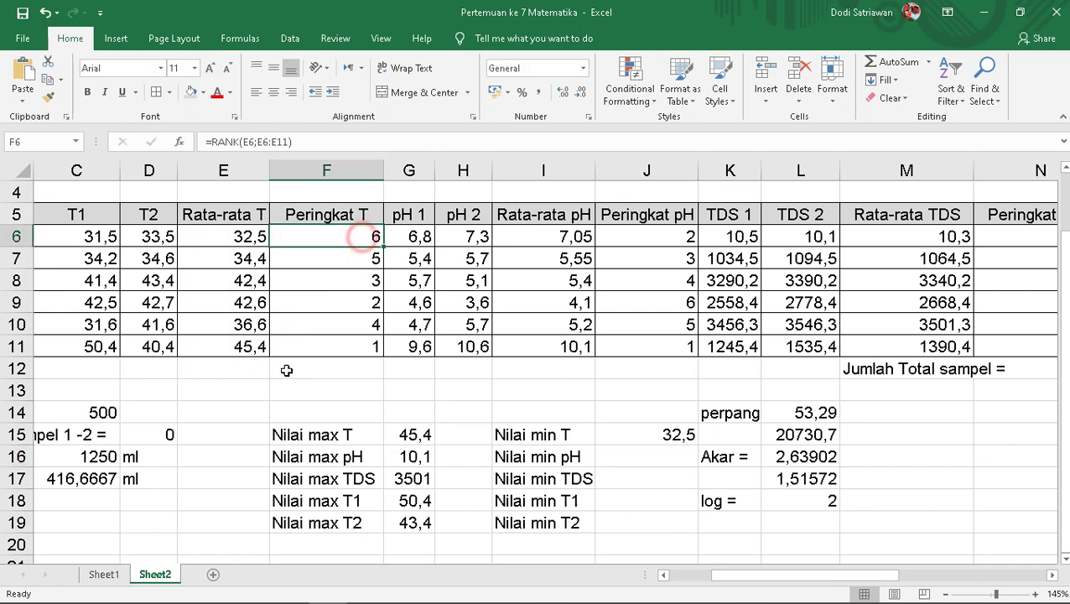
Enter =MIN(C6:C11) in J18 and =MIN(D6:D11) in J19, giving 31,5 and 33,5
left_click(644, 504)
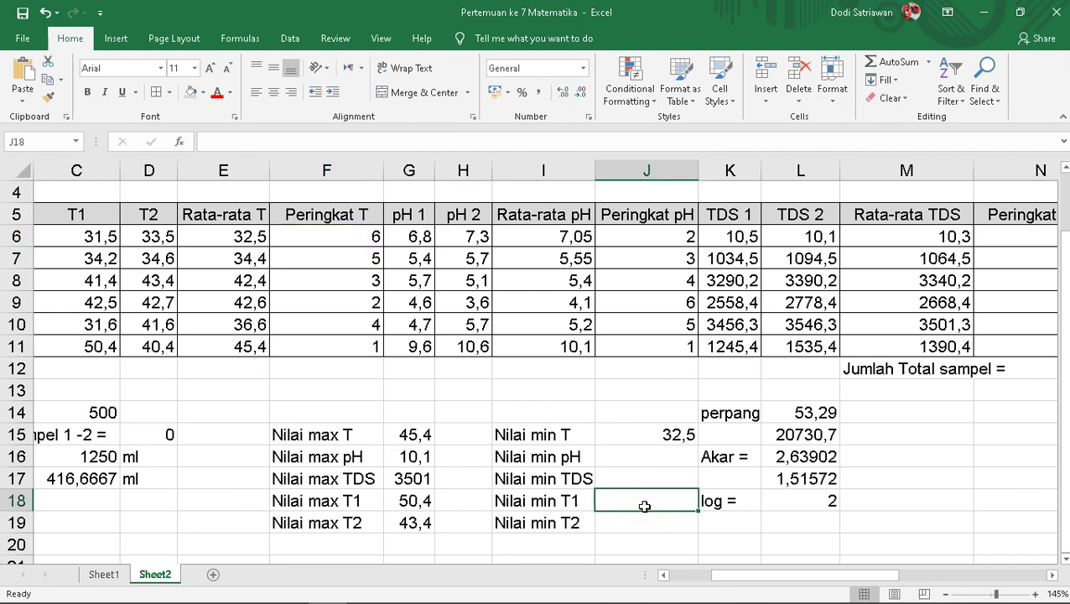
type("=")
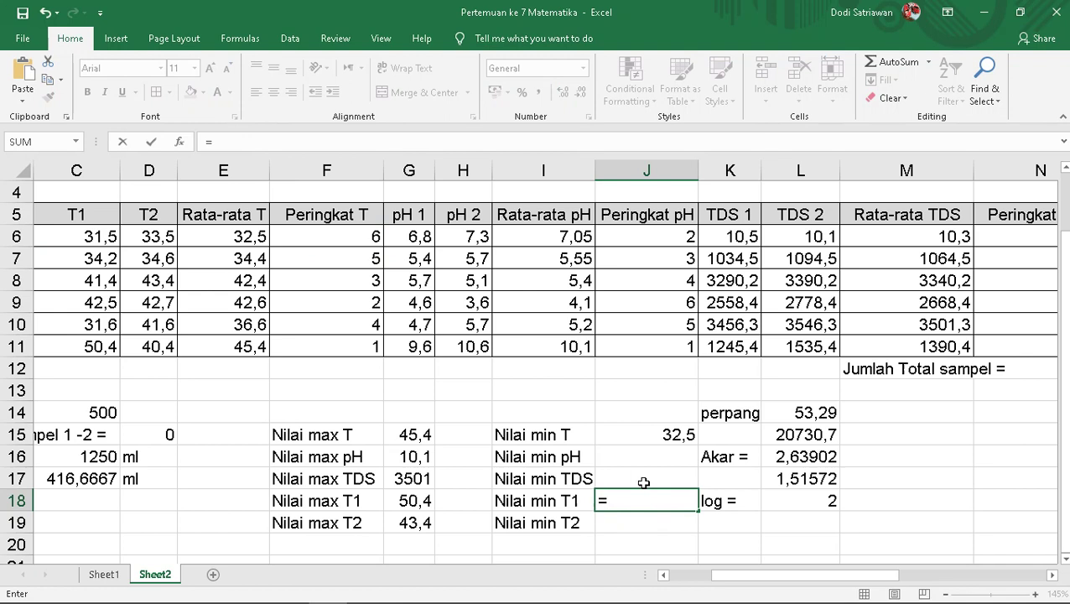
type("min")
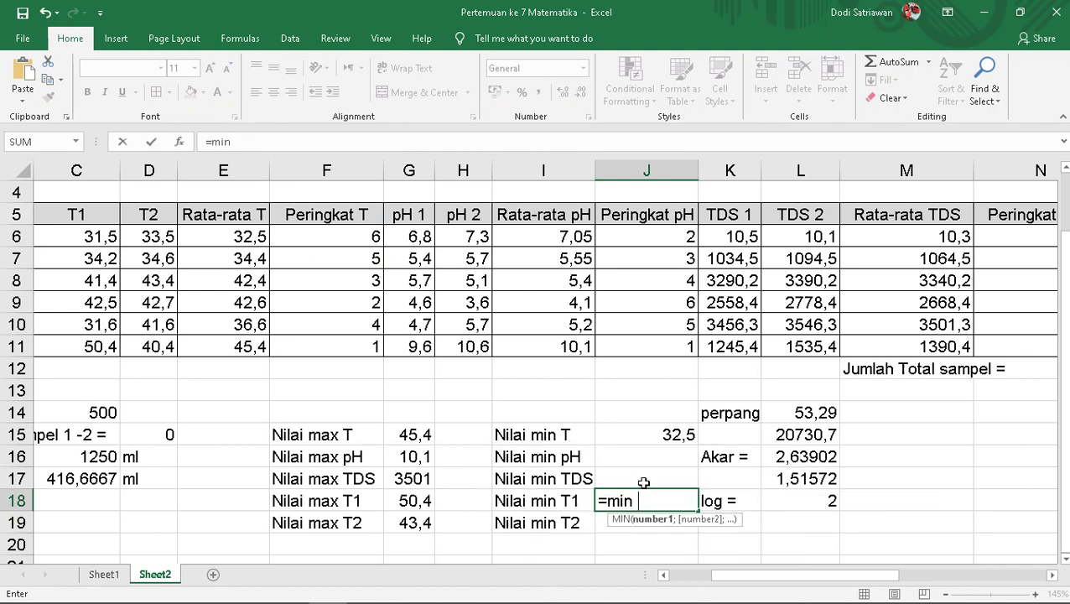
type("(")
left_click_drag(85, 236, 85, 346)
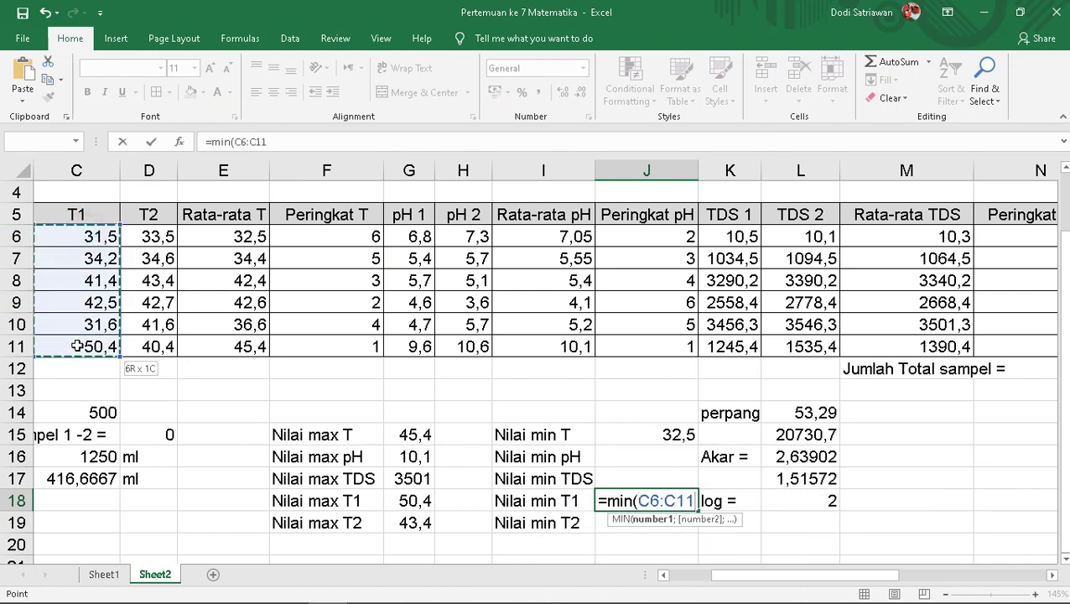
type(")")
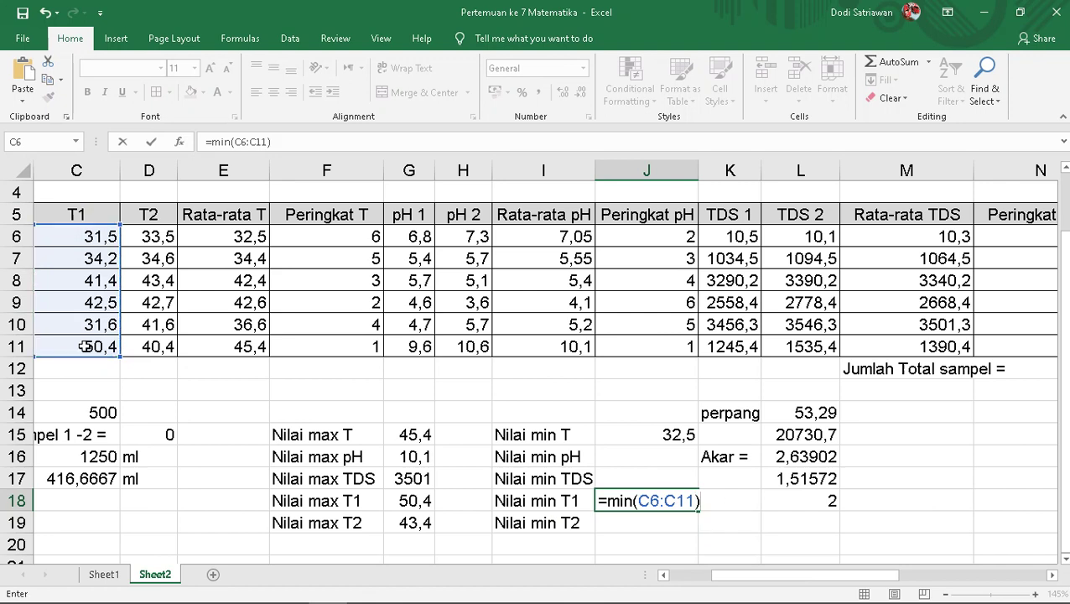
key("Return")
type("=")
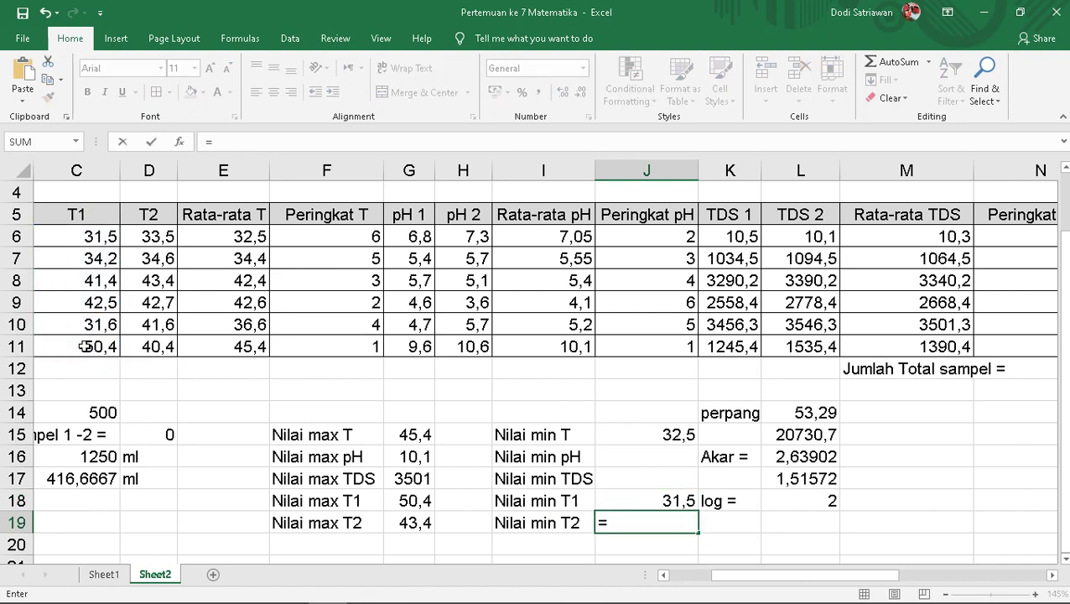
type("min(")
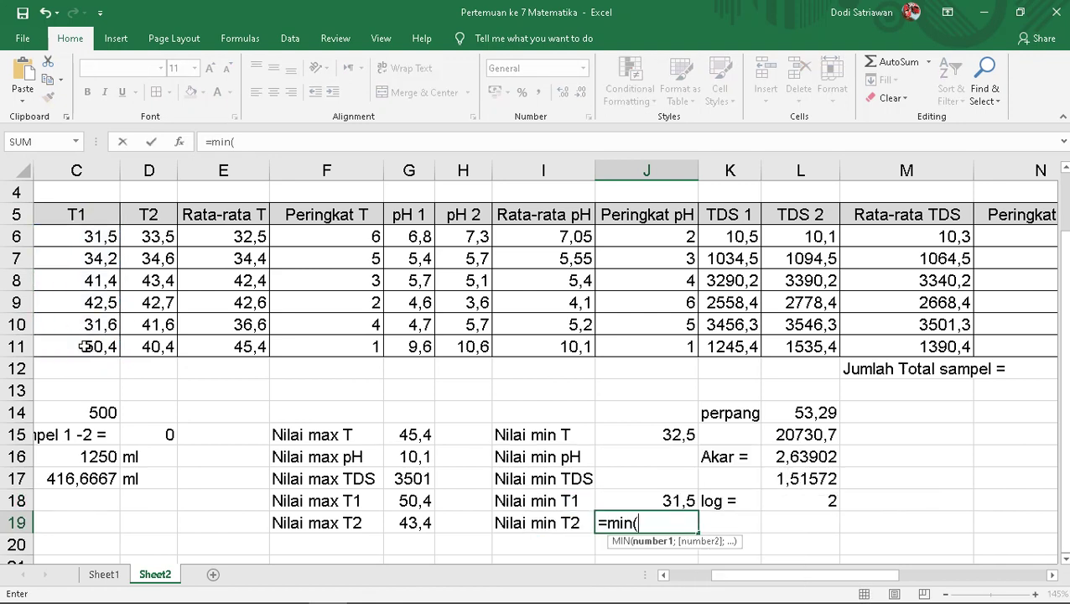
left_click_drag(159, 237, 172, 346)
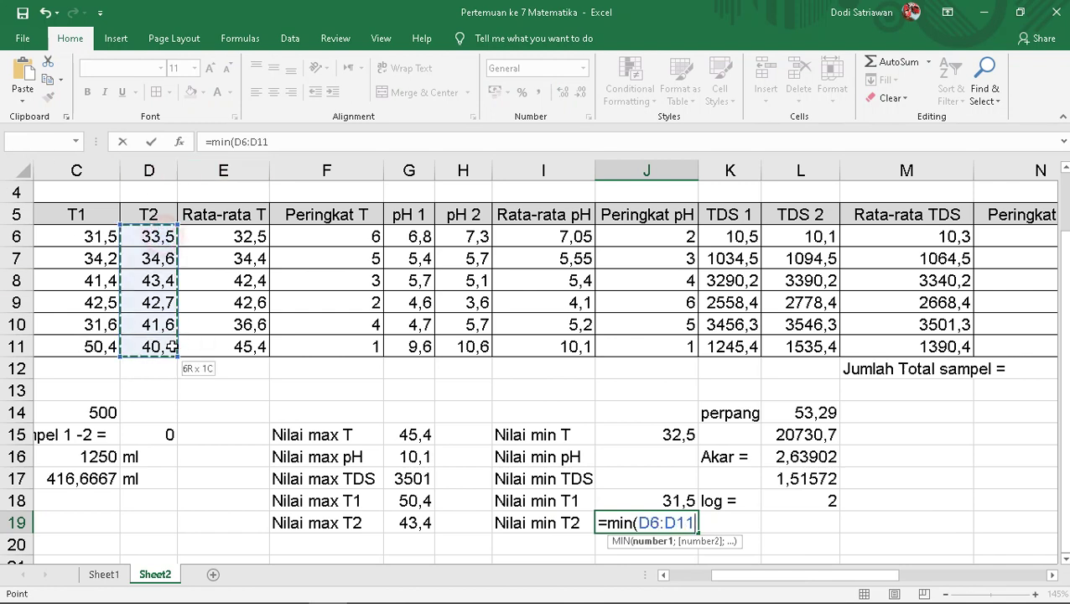
type(")")
key("Return")
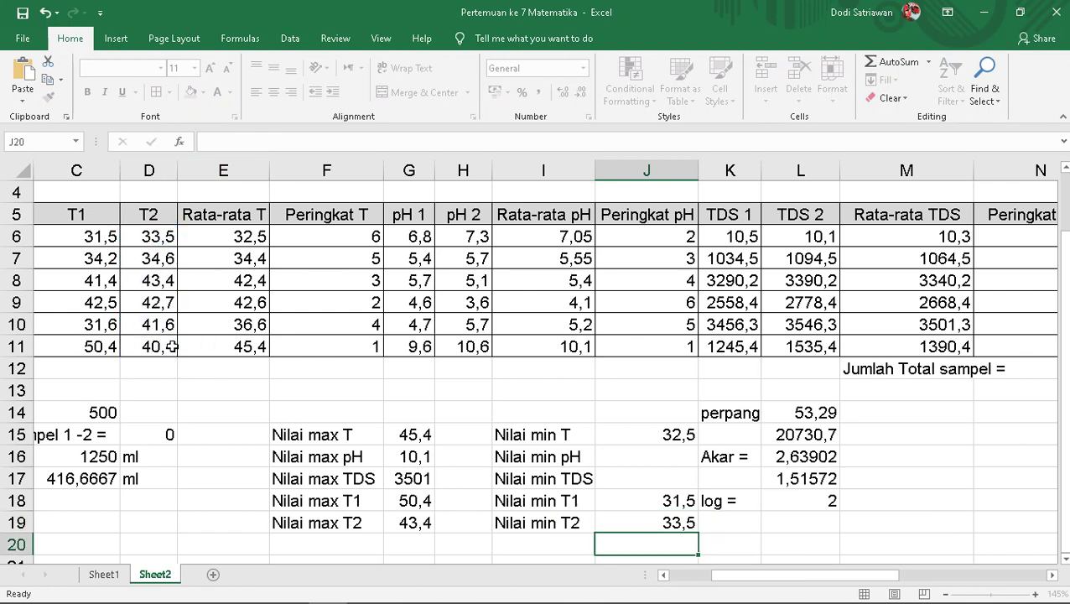
left_click(669, 457)
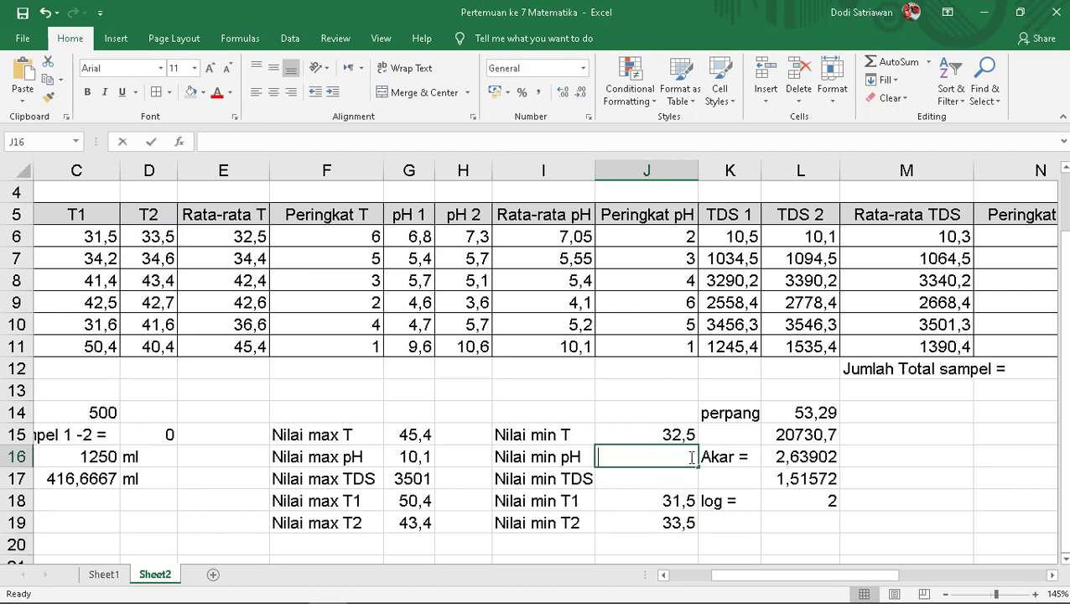
Enter =MIN(I6:I11) in J16, giving the lowest Rata-rata pH of 4,1
type("=min")
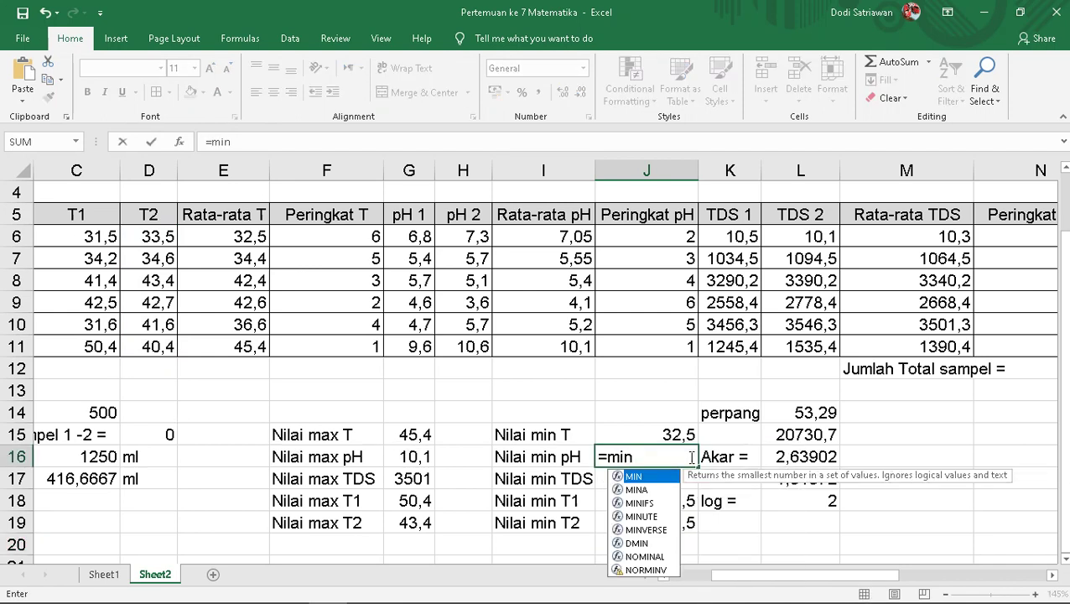
type("(")
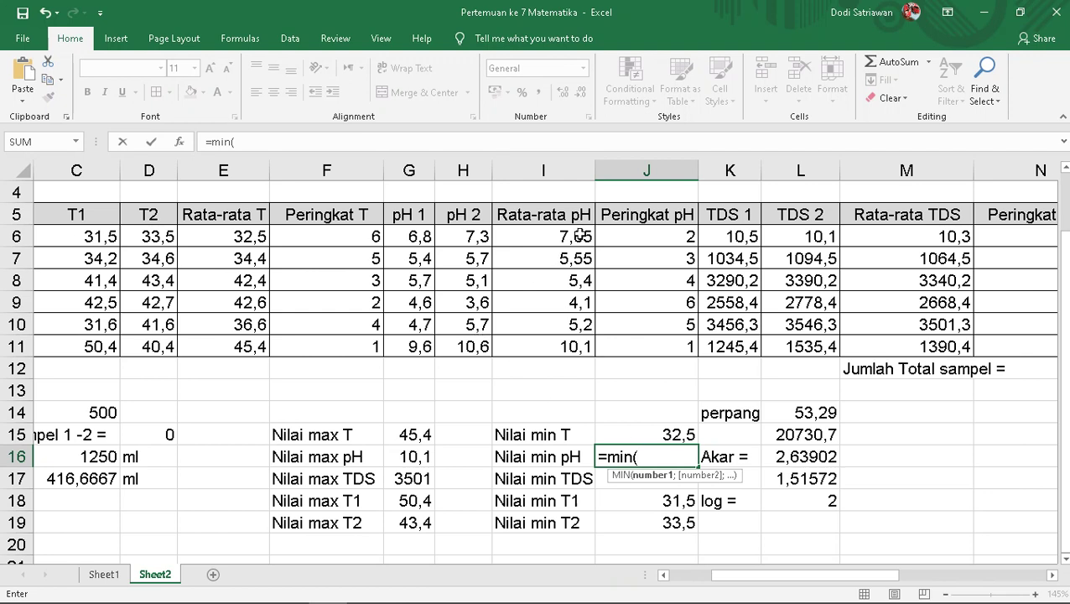
left_click_drag(573, 234, 579, 347)
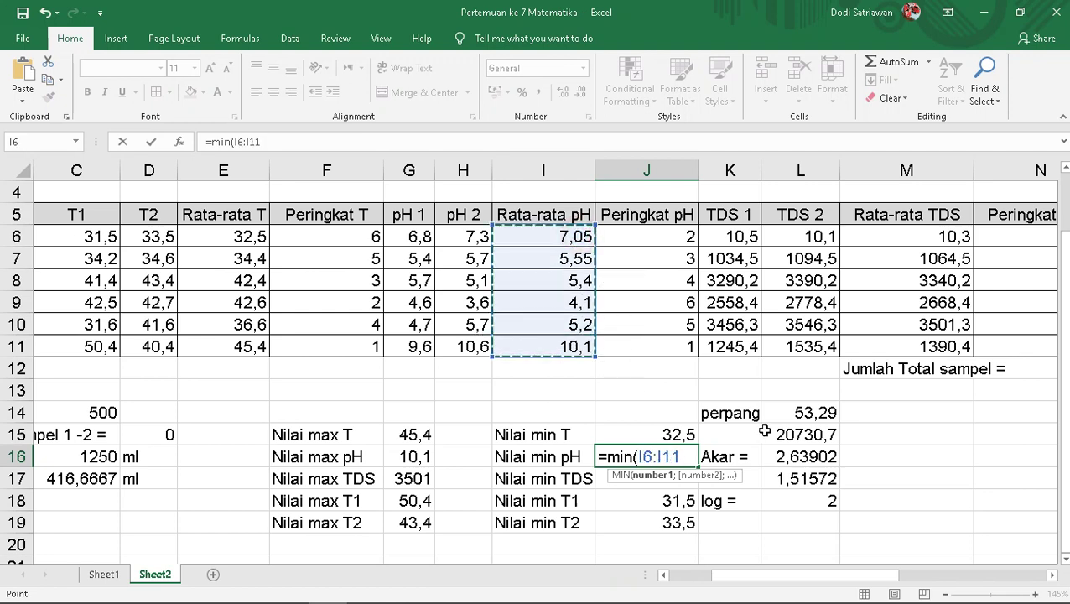
key("Return")
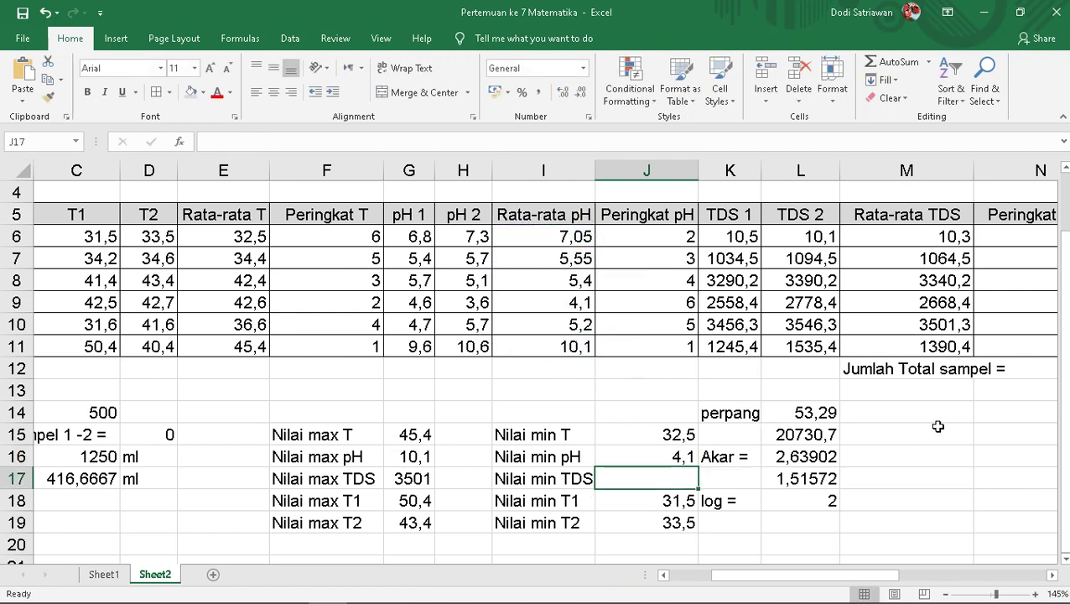
left_click(694, 457)
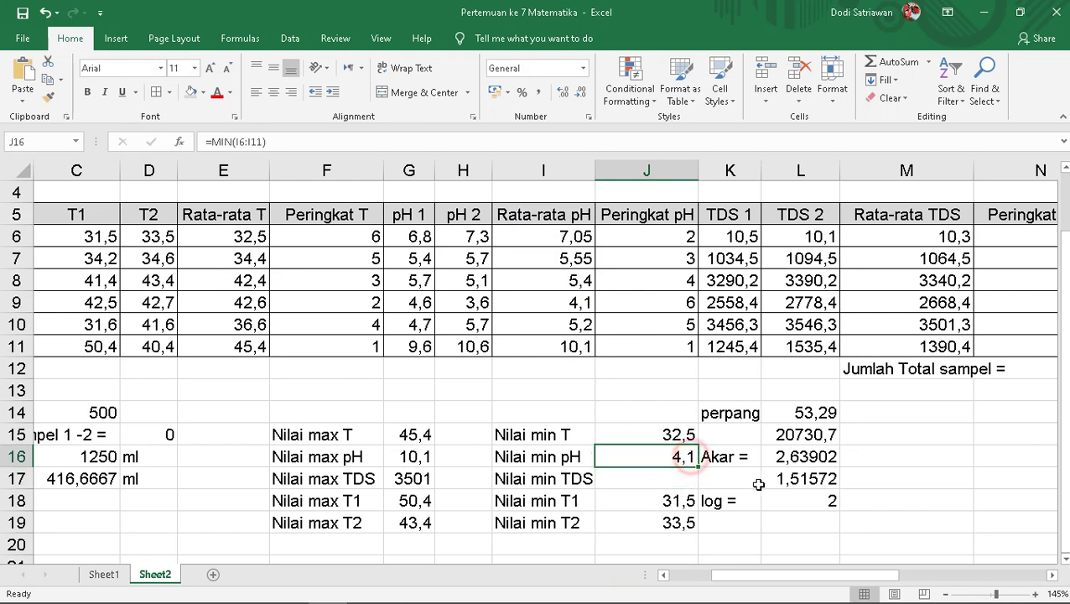
left_click(675, 304)
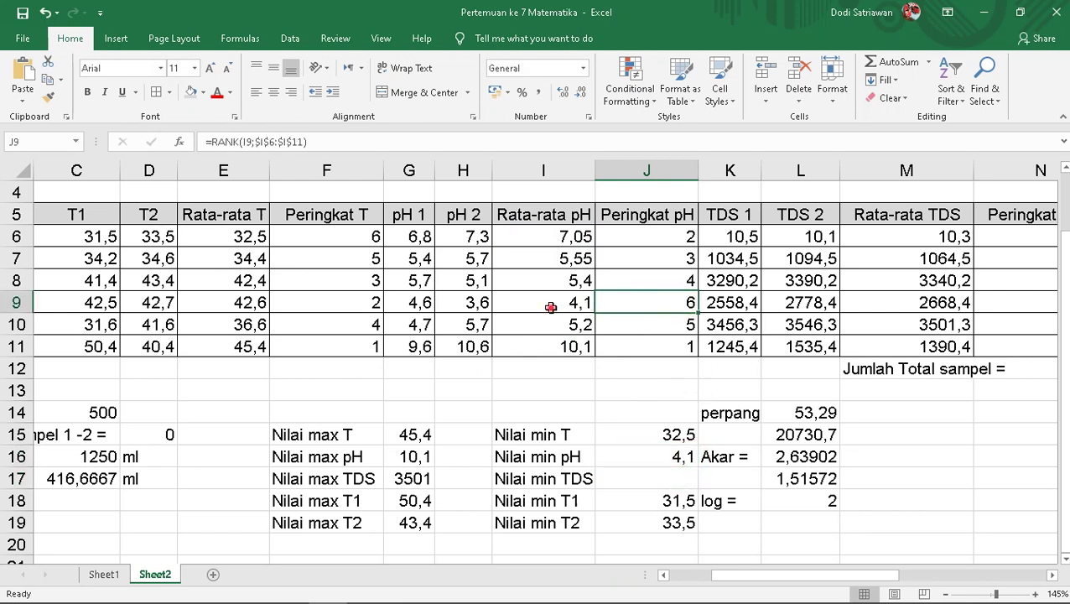
left_click_drag(551, 305, 628, 309)
left_click(647, 479)
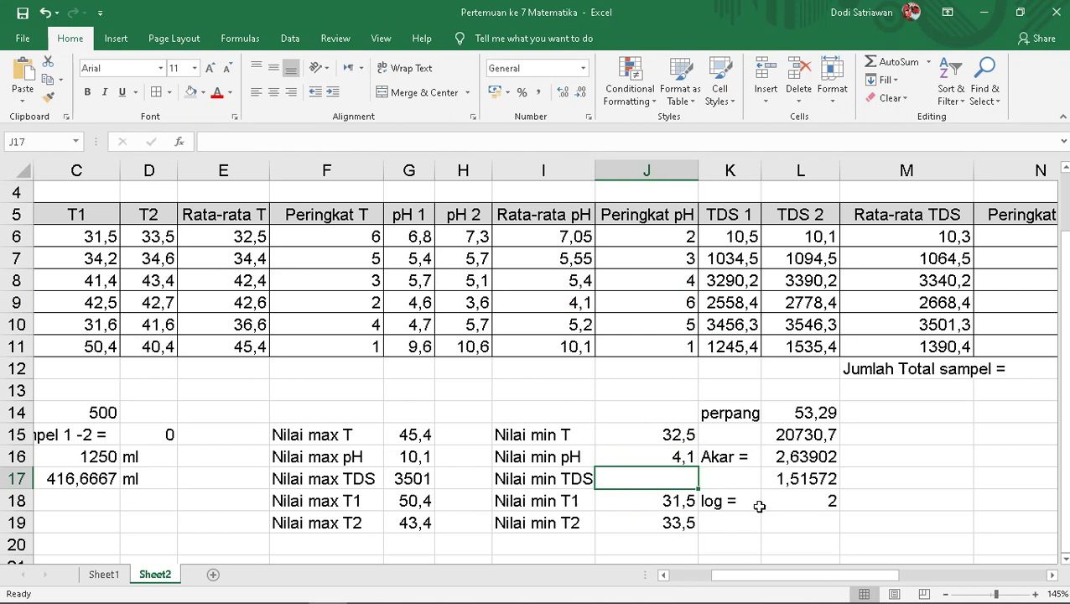
Enter =MIN(M6:M11) in J17, returning the lowest Rata-rata TDS of 10,3
type("mi")
key("BackSpace")
key("BackSpace")
key("BackSpace")
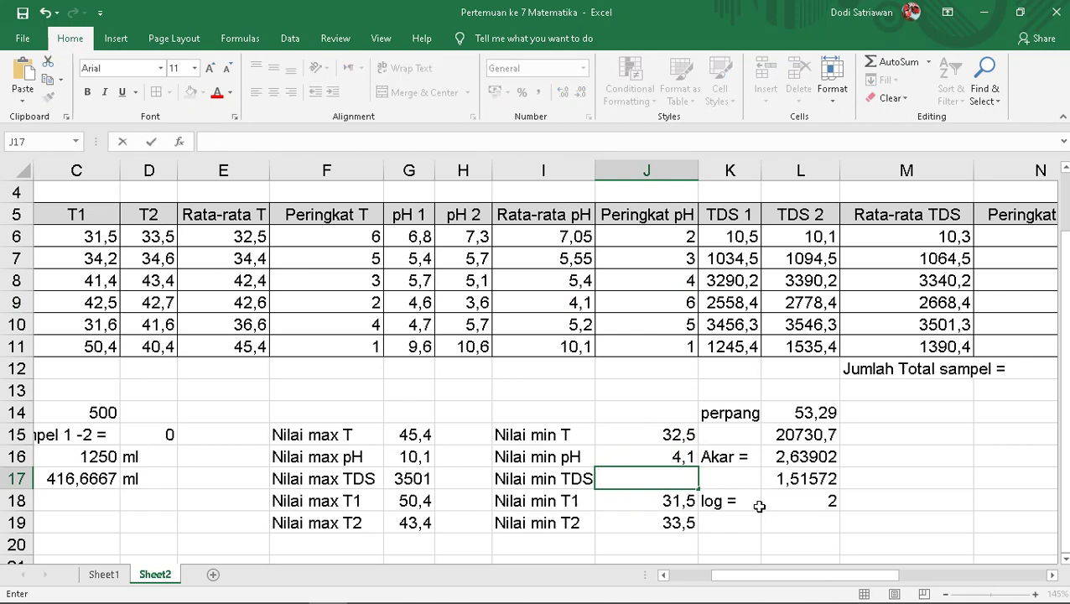
type("-")
key("BackSpace")
type("=min")
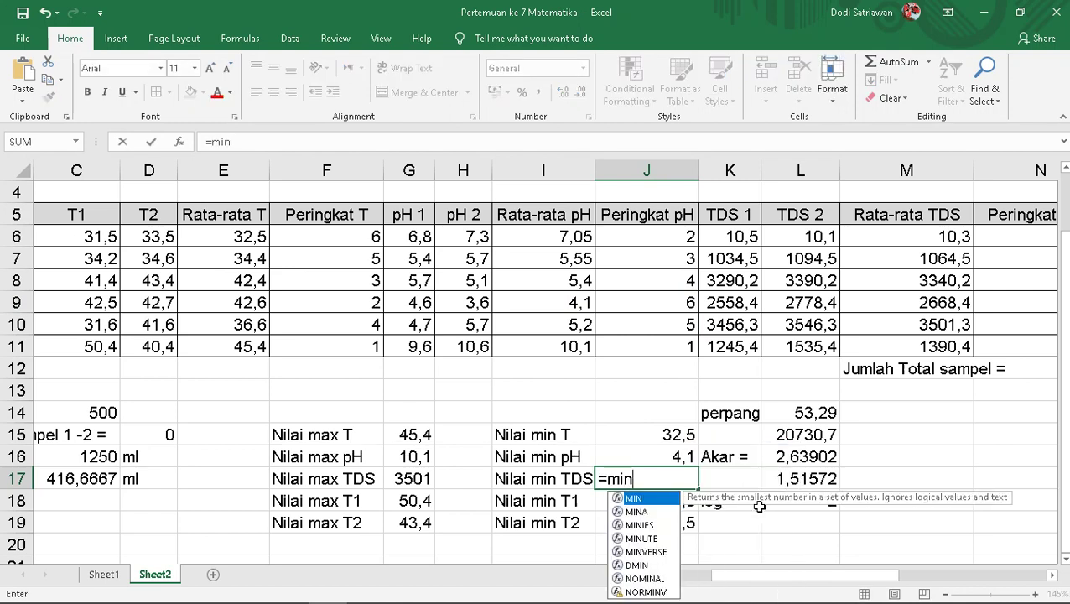
type("(")
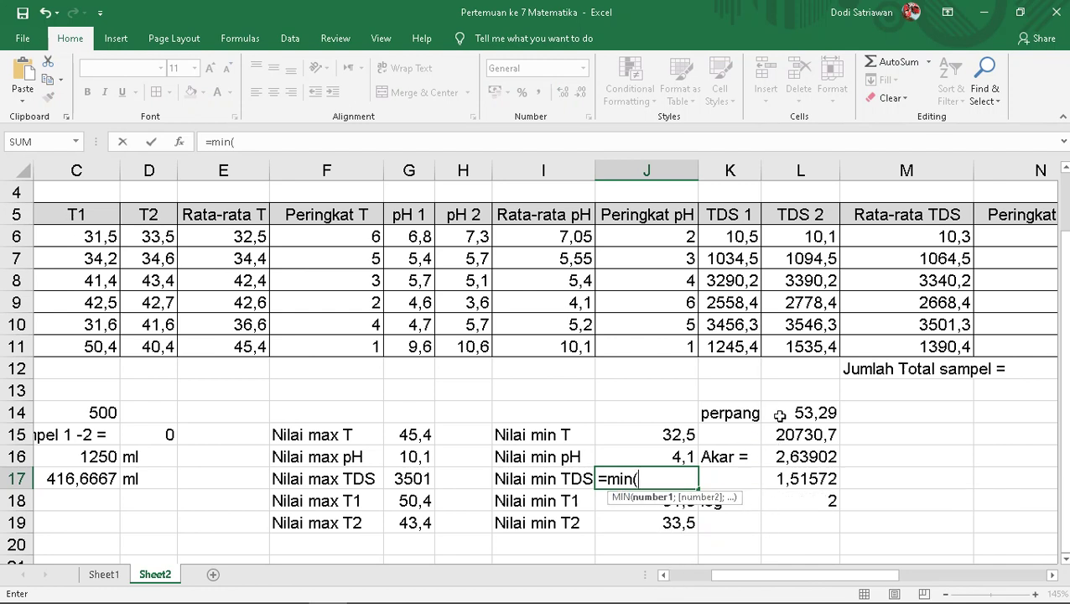
left_click_drag(946, 238, 954, 355)
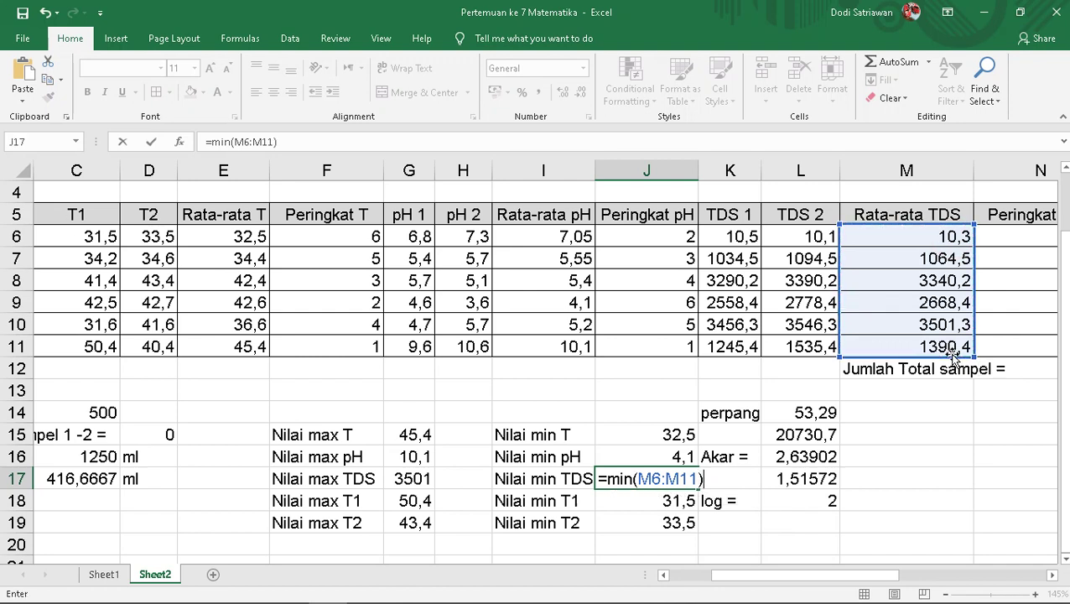
key("Return")
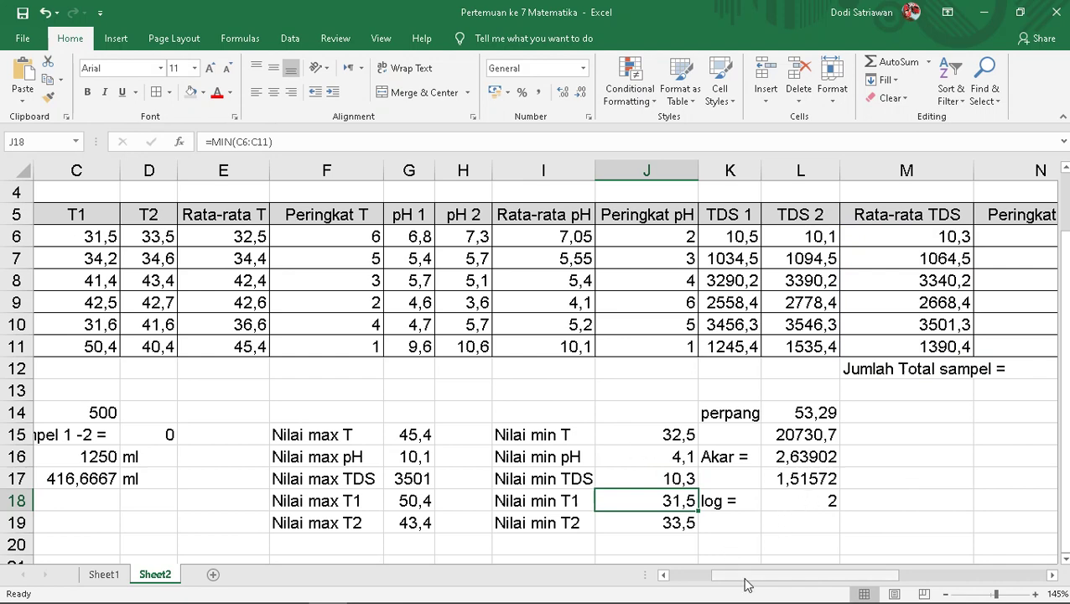
left_click_drag(747, 579, 709, 581)
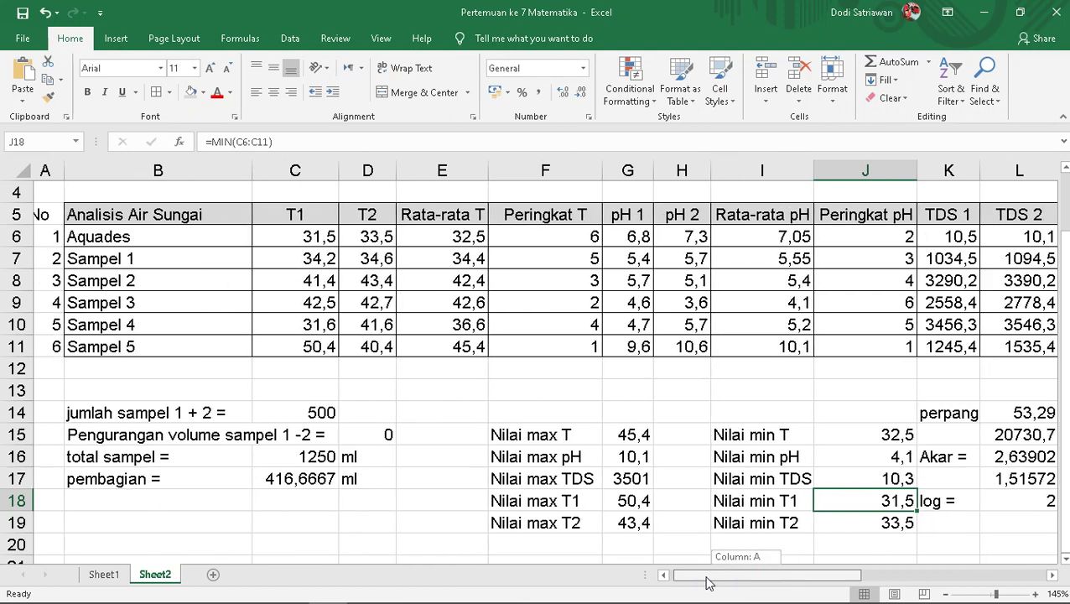
left_click_drag(707, 581, 870, 581)
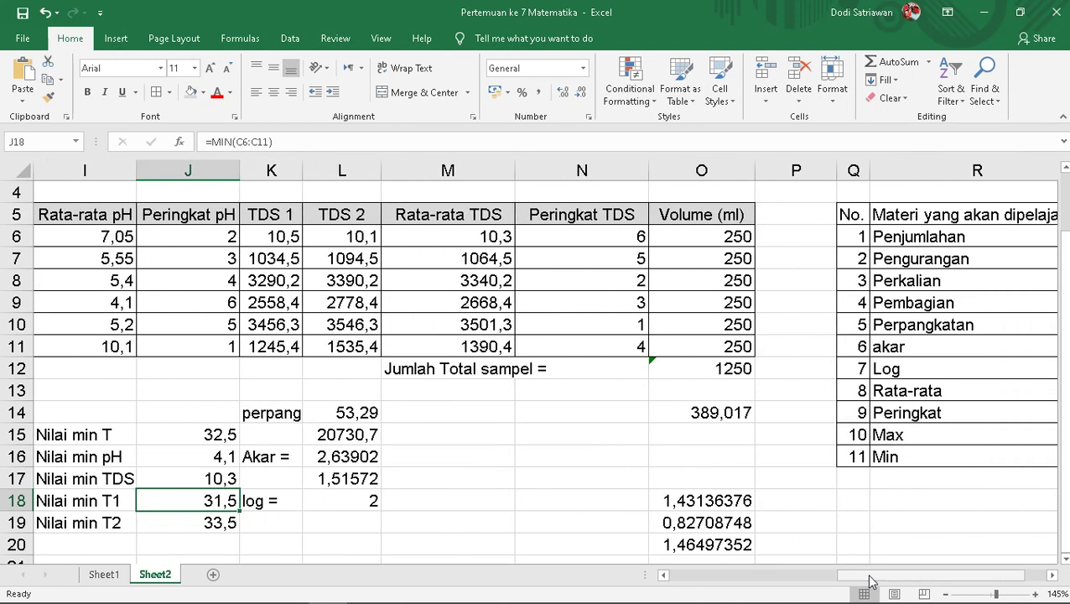
left_click_drag(869, 581, 902, 578)
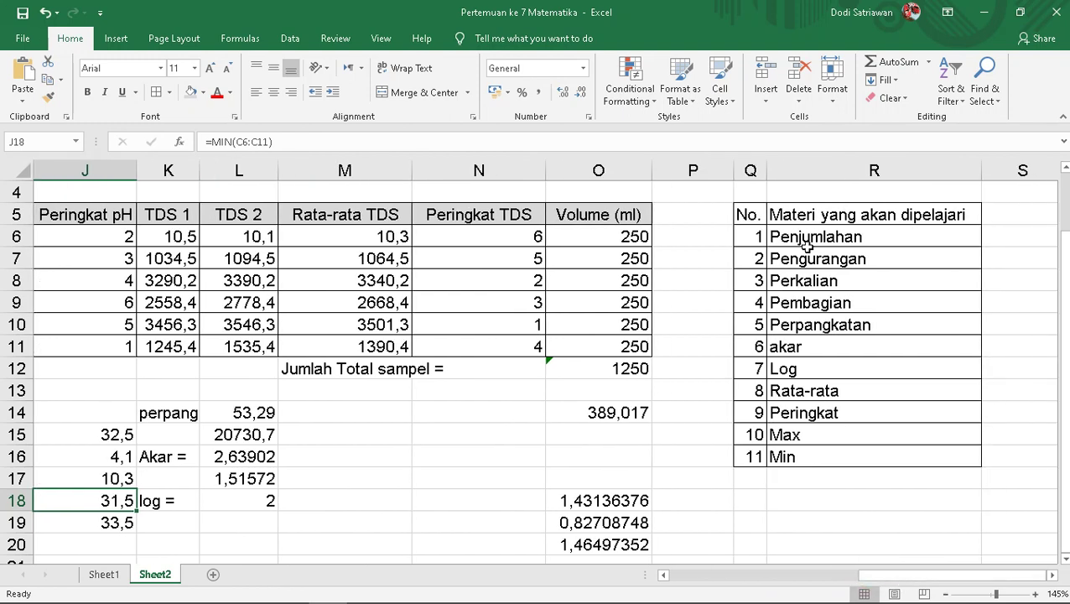
left_click(756, 215)
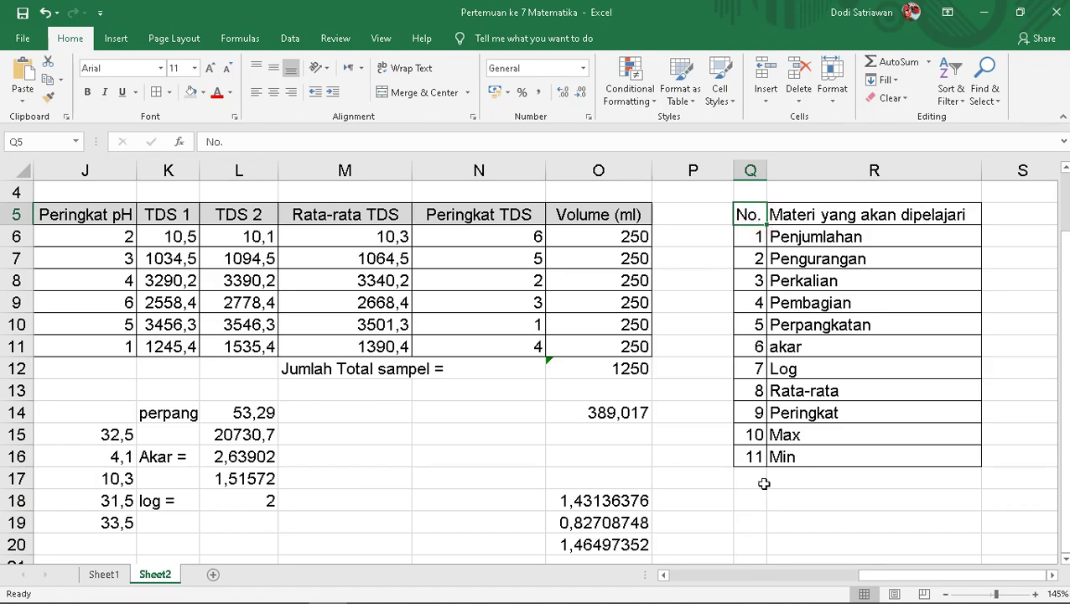
left_click(756, 455)
left_click_drag(829, 215, 820, 258)
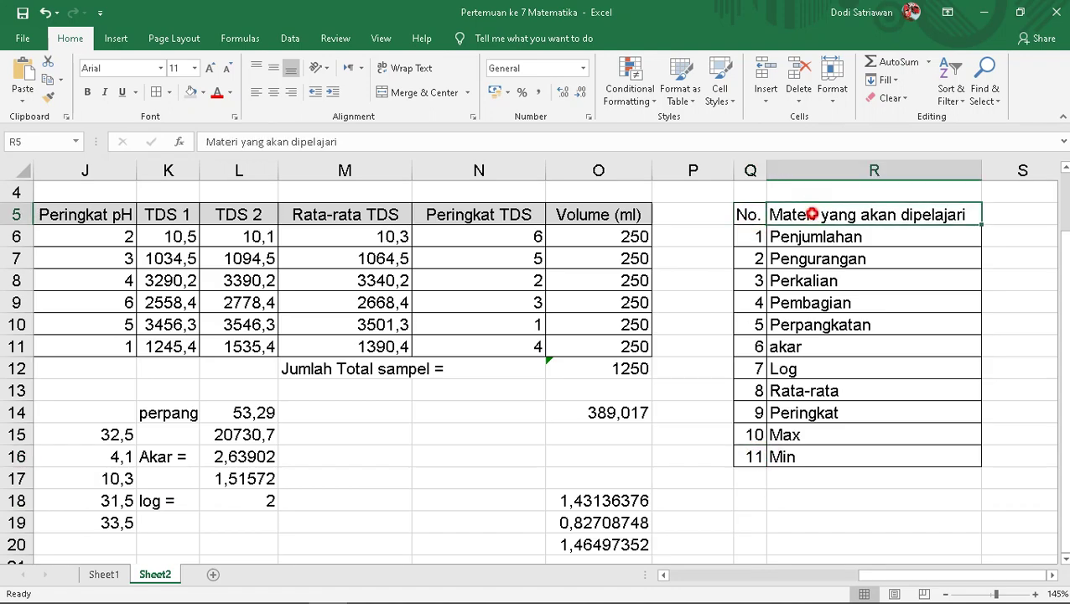
left_click(817, 238)
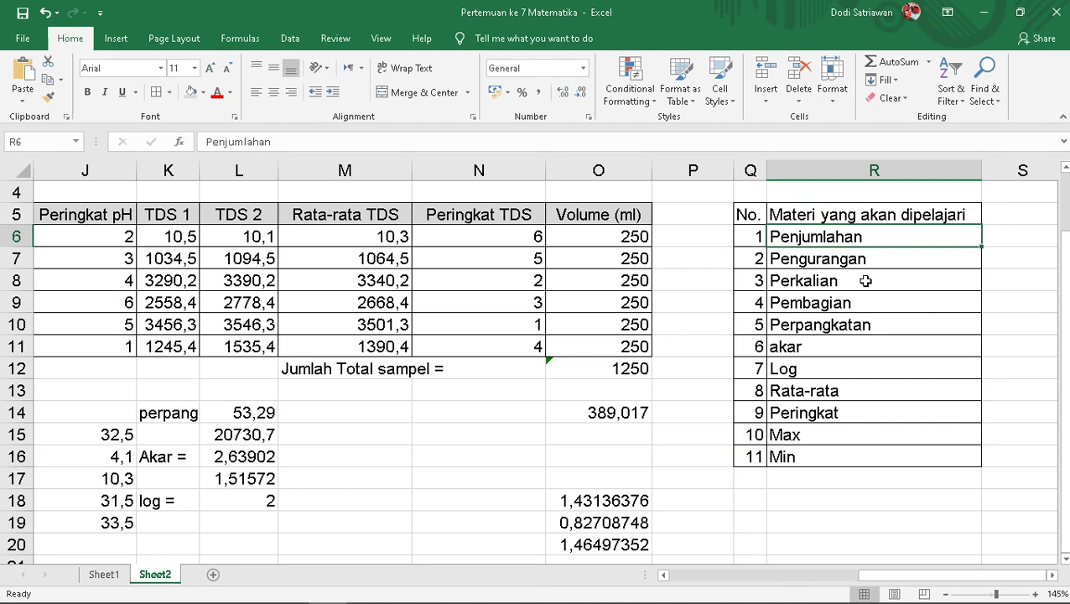
mouse_move(822, 582)
left_mouse_down()
mouse_move(902, 594)
mouse_move(752, 587)
left_mouse_up()
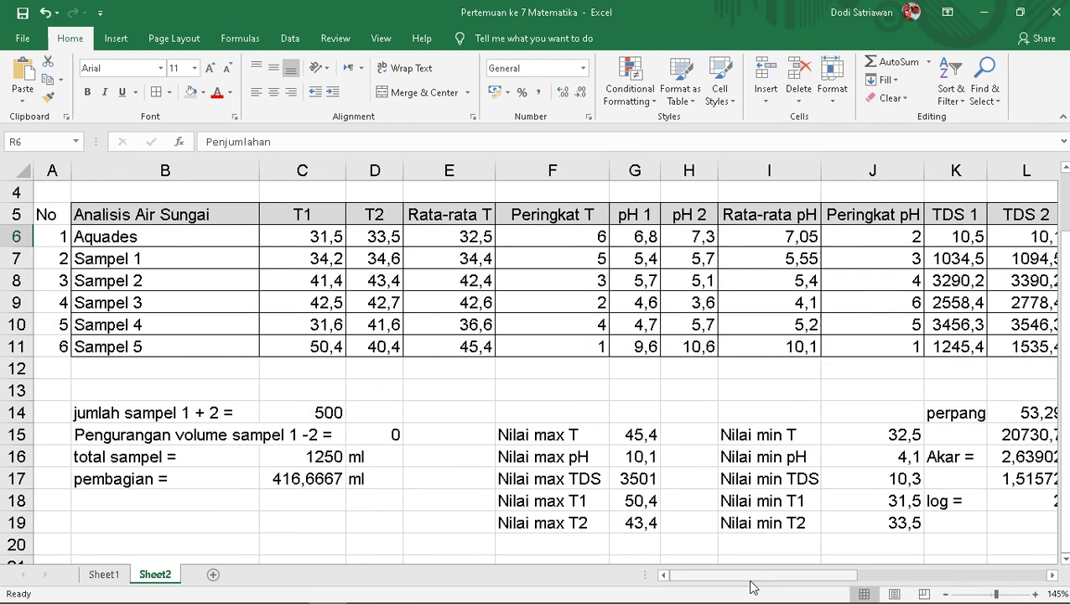
left_click_drag(755, 579, 762, 577)
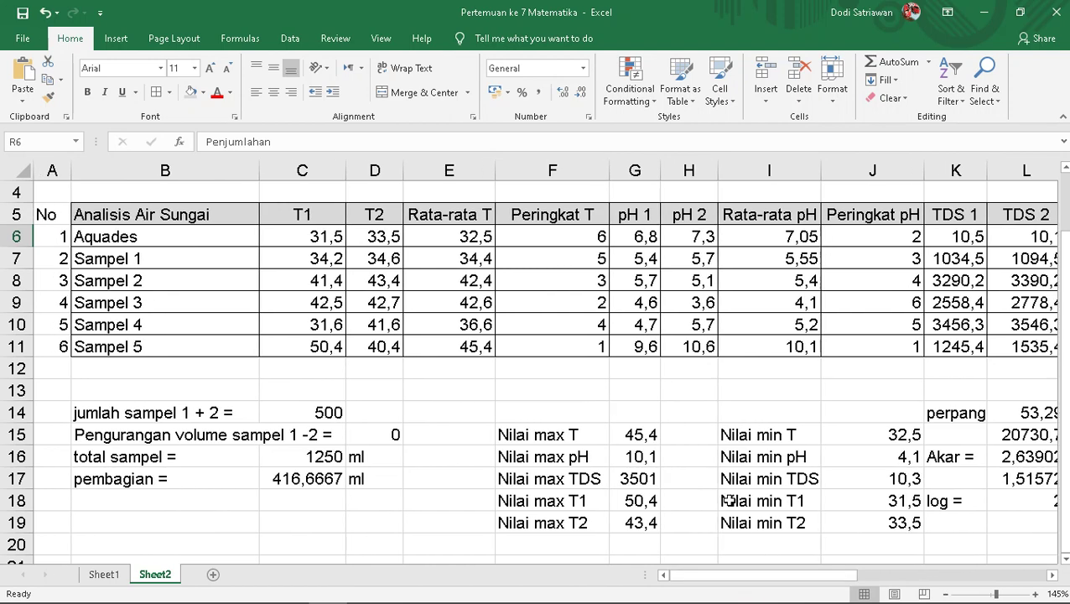
left_click_drag(703, 580, 903, 587)
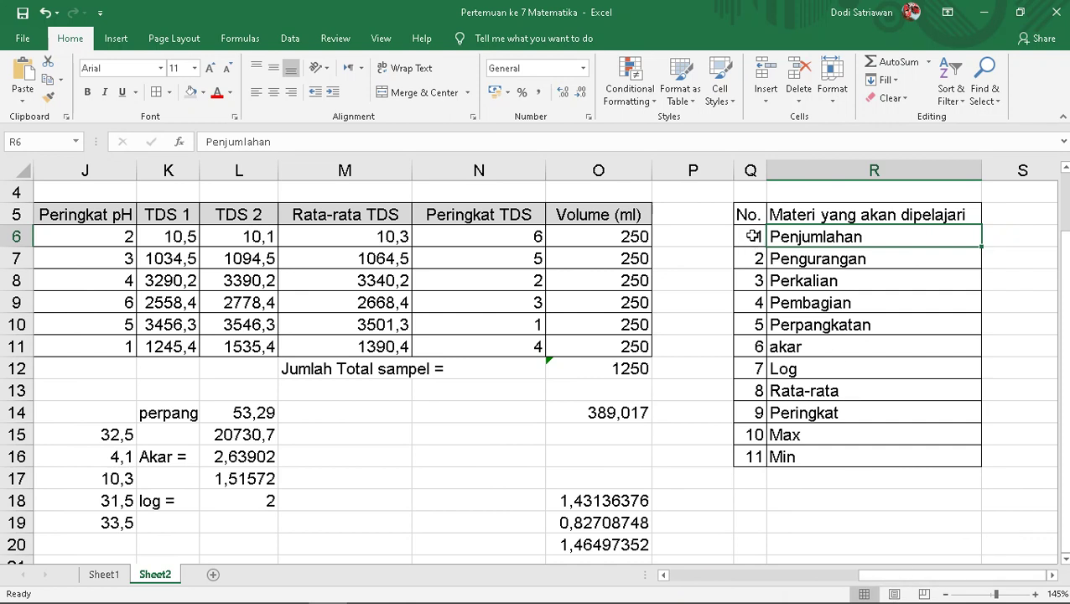
left_click_drag(752, 236, 873, 452)
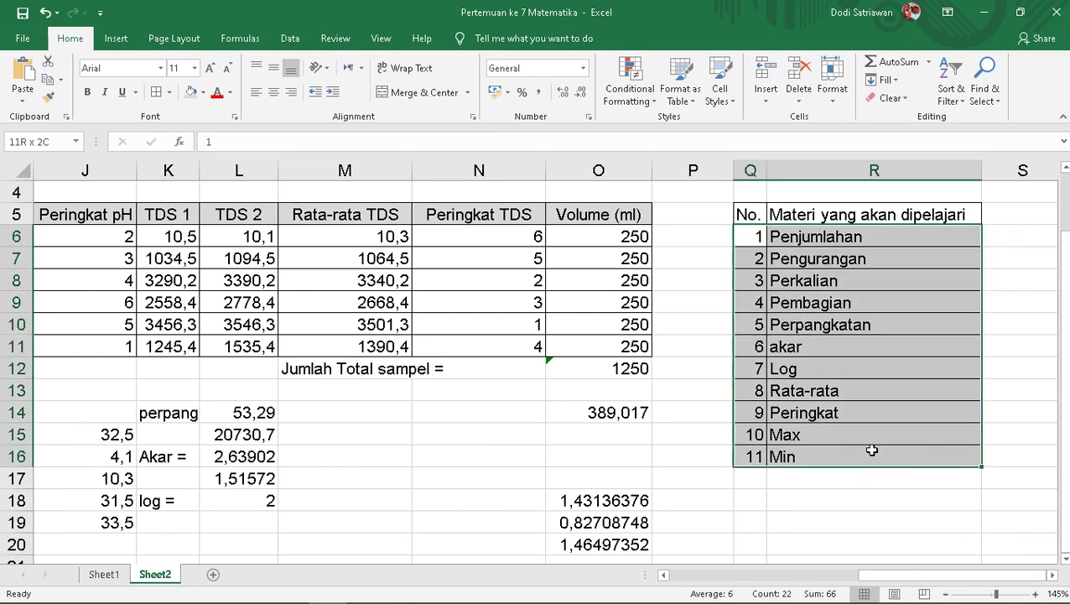
mouse_move(875, 577)
left_mouse_down()
mouse_move(847, 593)
mouse_move(910, 568)
mouse_move(928, 582)
mouse_move(694, 582)
mouse_move(780, 582)
left_mouse_up()
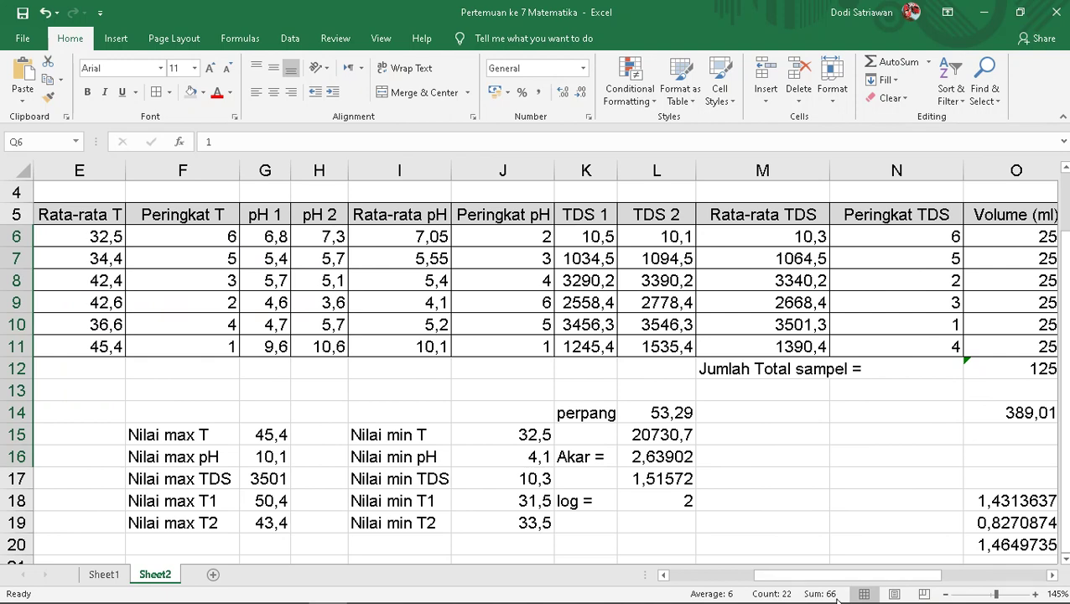
left_click_drag(757, 581, 870, 587)
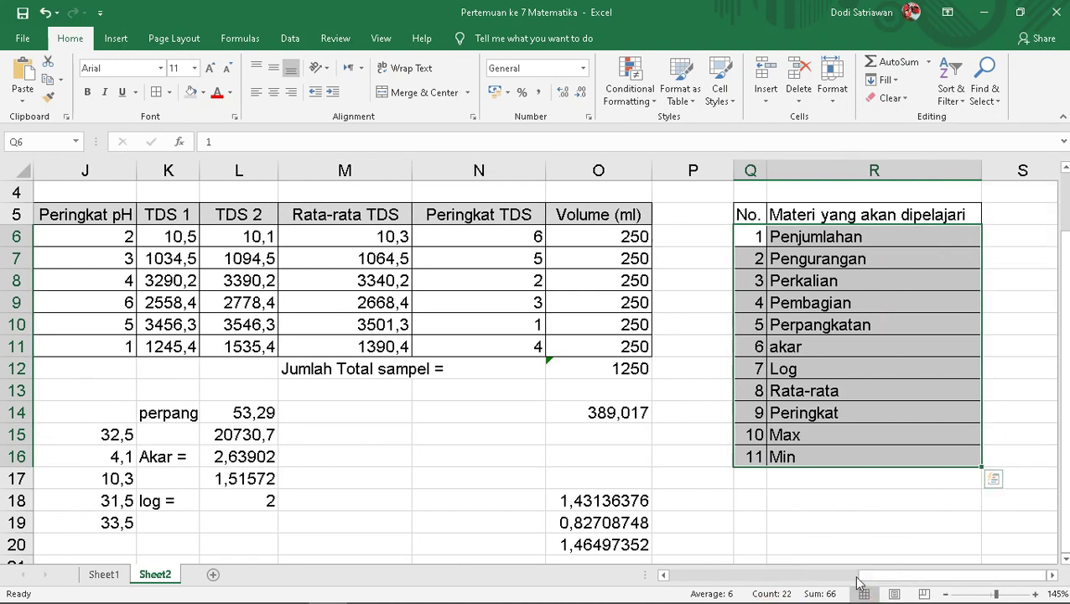
left_click(831, 541)
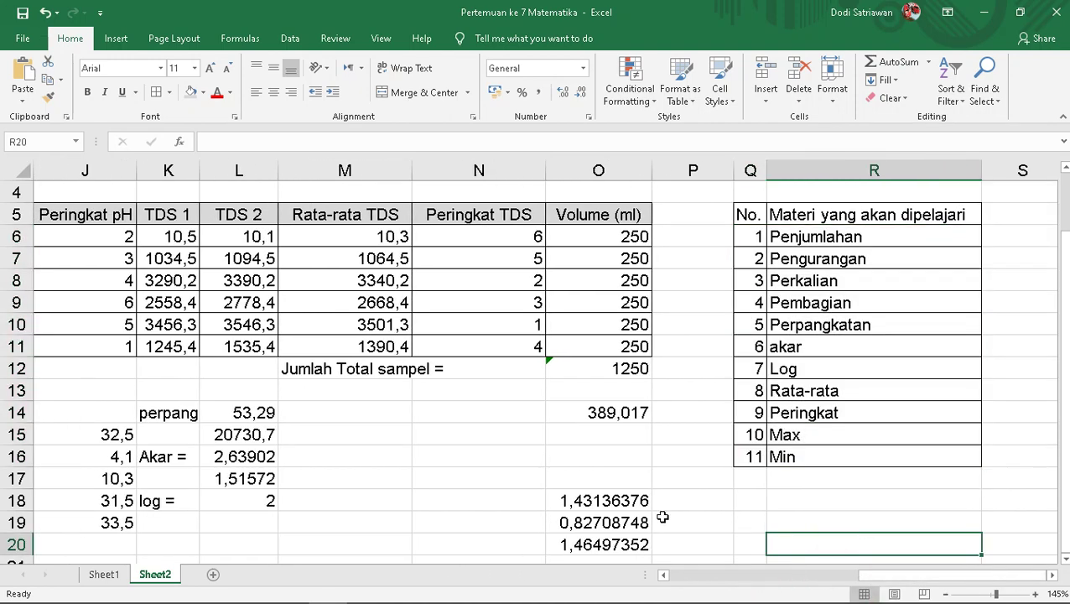
left_click(820, 258)
left_click(818, 237)
left_click(838, 295)
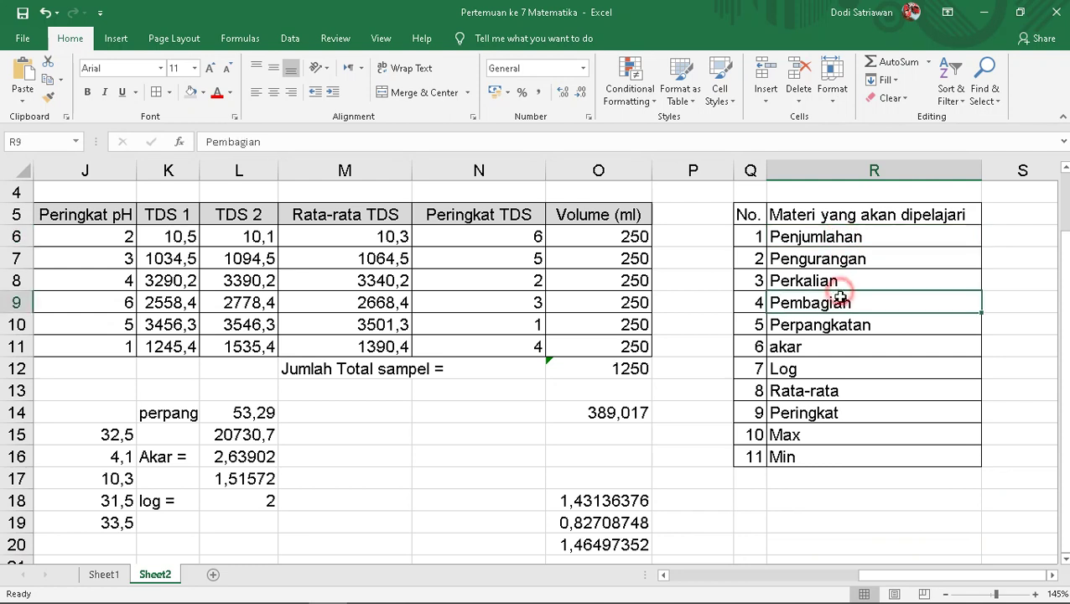
left_click(846, 282)
left_click(856, 327)
left_click(853, 344)
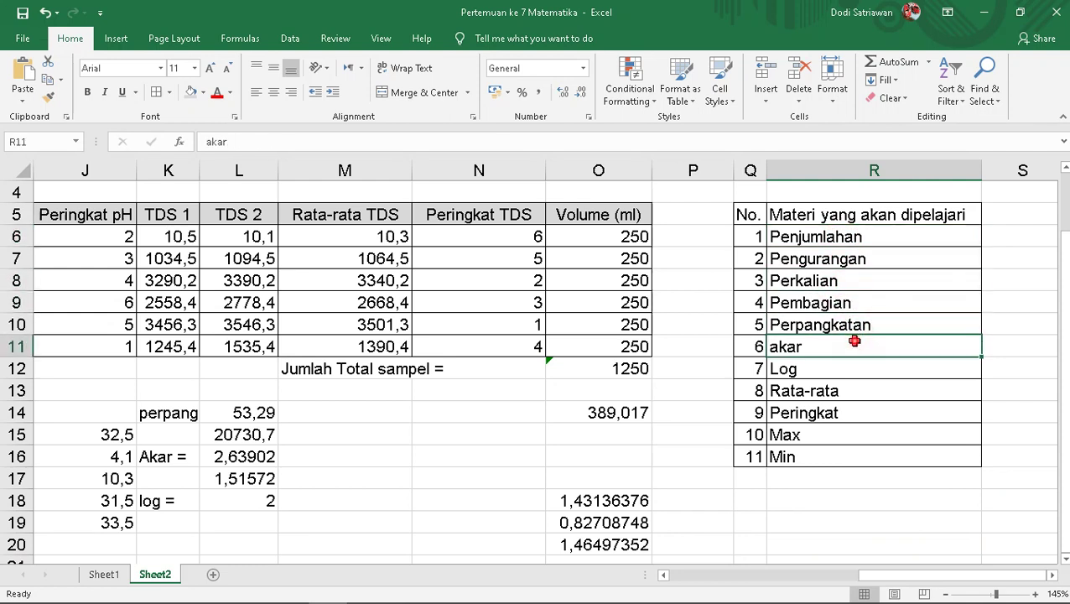
left_click(851, 367)
left_click(849, 389)
left_click(841, 413)
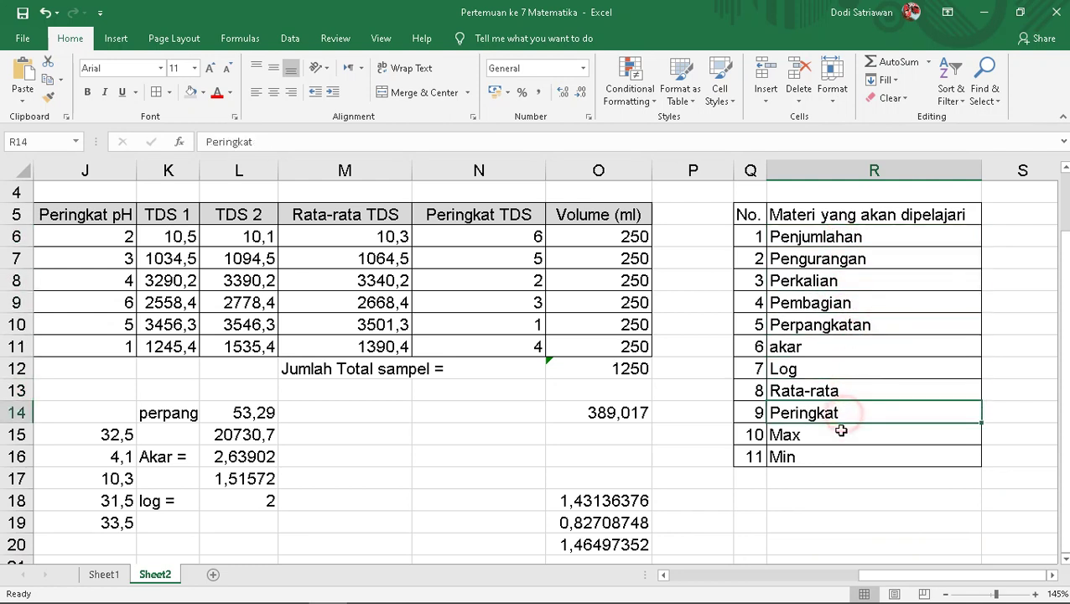
left_click(835, 434)
left_click(831, 456)
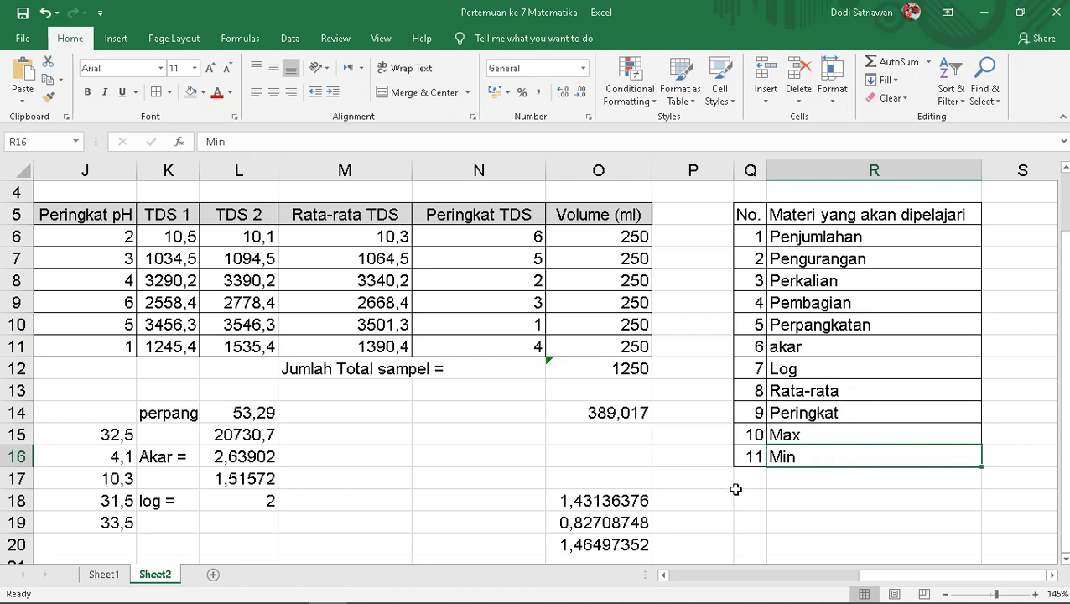
left_click(782, 575)
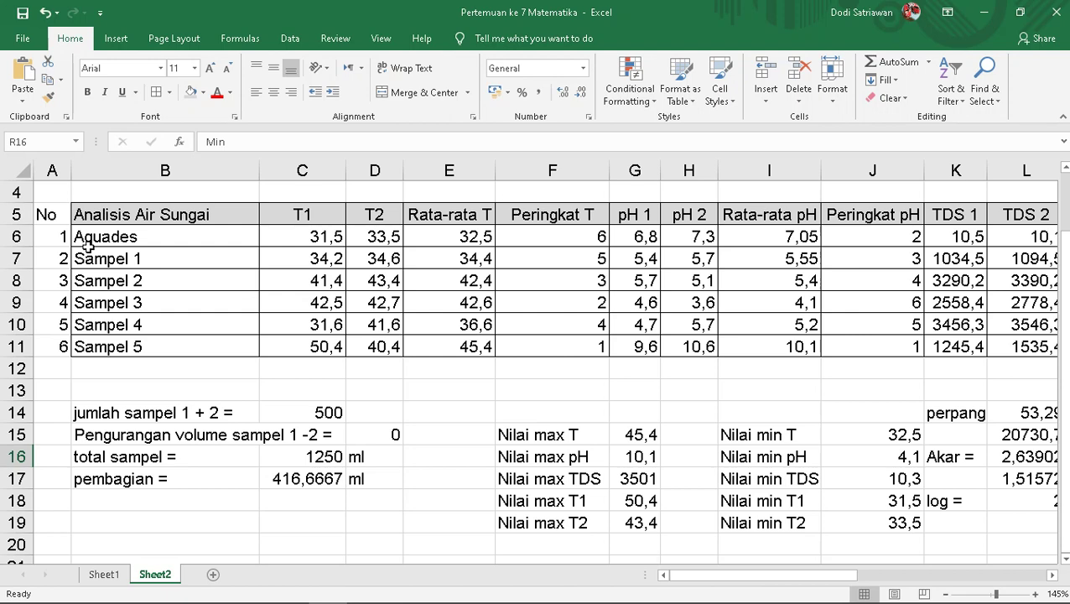
left_click_drag(742, 577, 951, 577)
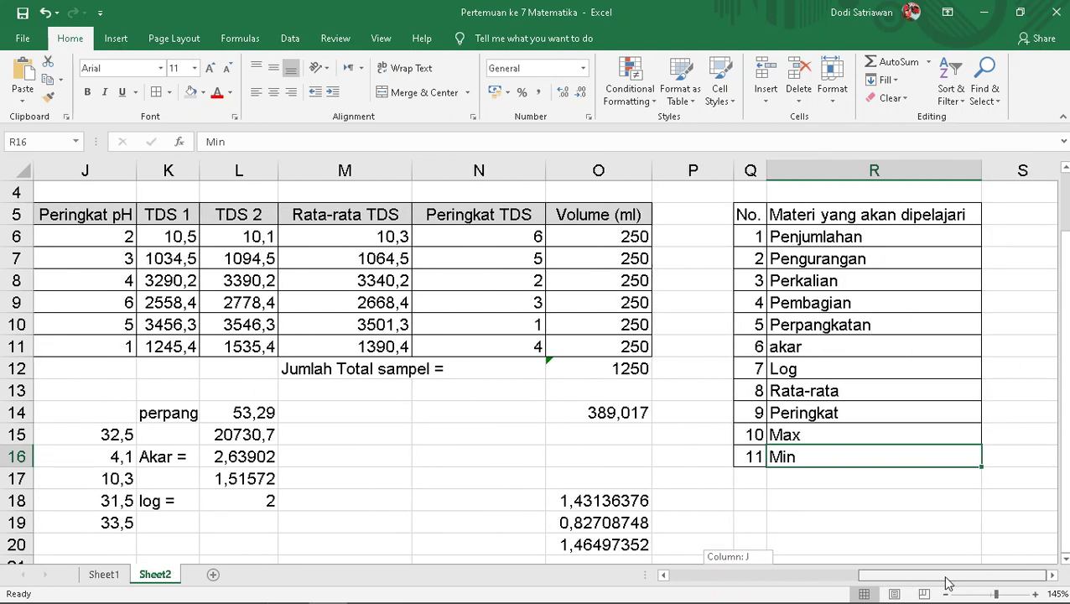
mouse_move(946, 583)
left_mouse_down()
mouse_move(855, 581)
mouse_move(913, 575)
left_mouse_up()
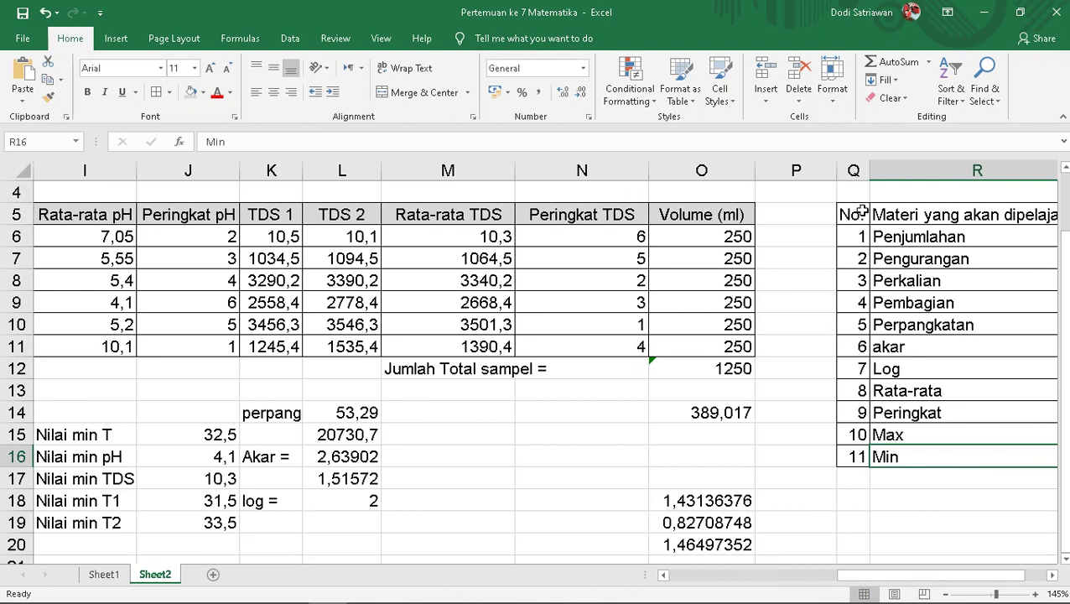
mouse_move(855, 212)
left_mouse_down()
mouse_move(916, 334)
mouse_move(899, 455)
left_mouse_up()
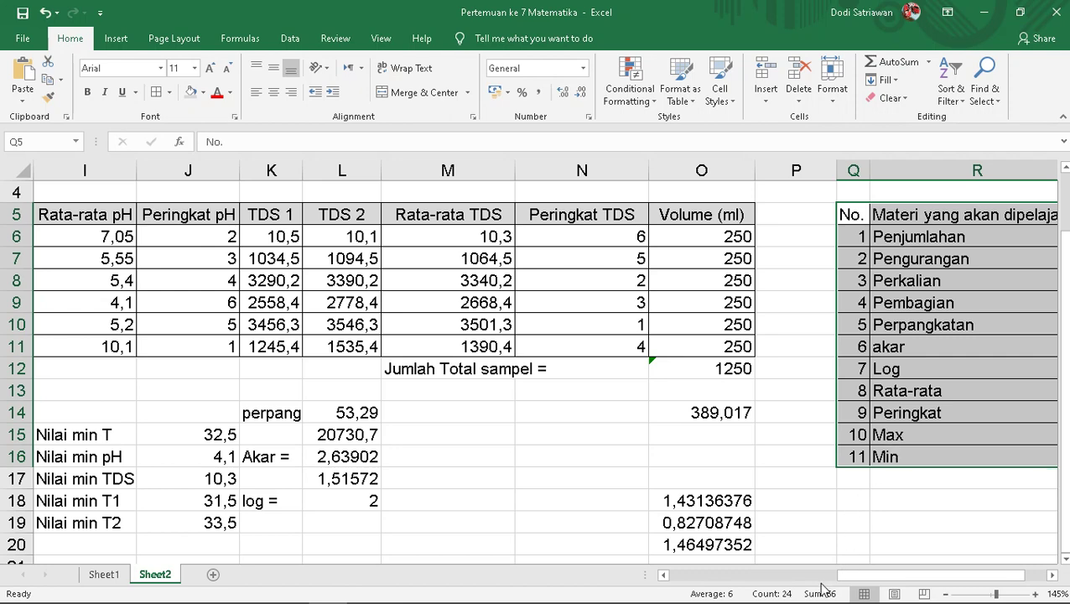
mouse_move(836, 578)
left_mouse_down()
mouse_move(698, 579)
mouse_move(693, 594)
mouse_move(673, 594)
left_mouse_up()
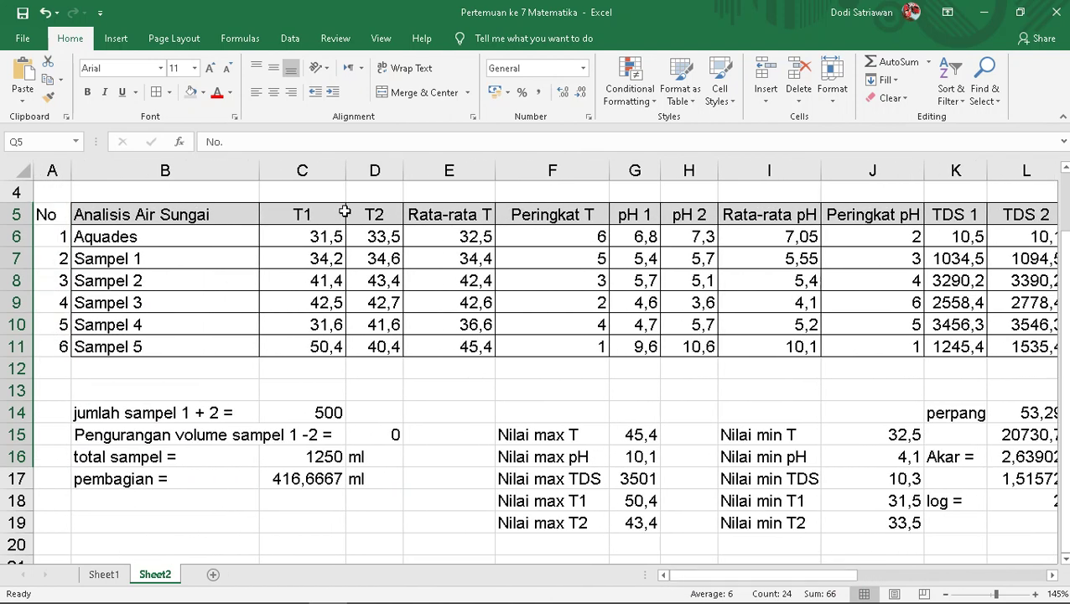
left_click_drag(50, 214, 66, 344)
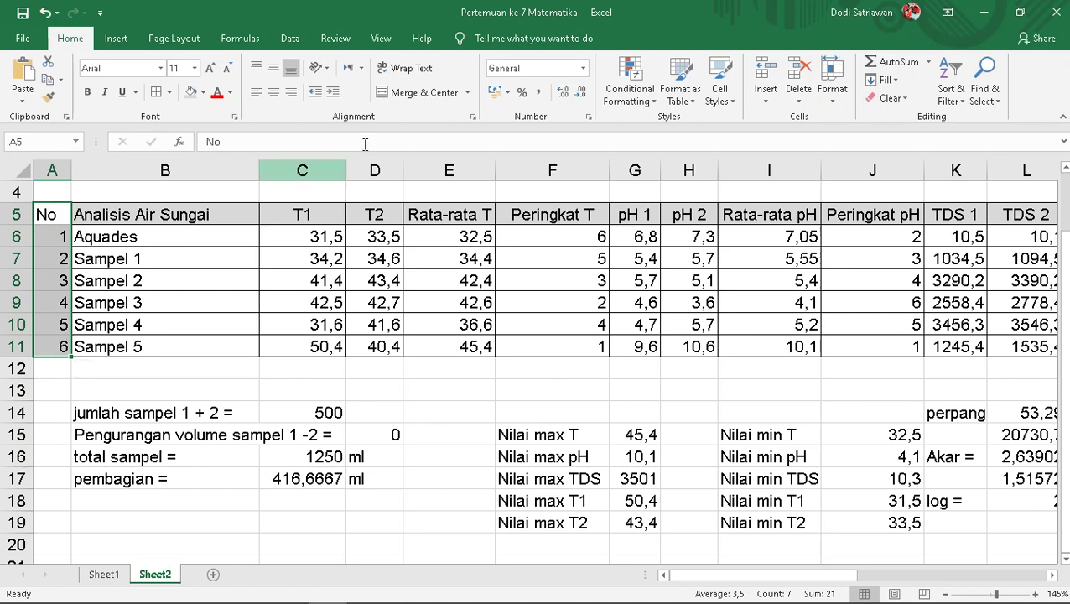
left_click(223, 294)
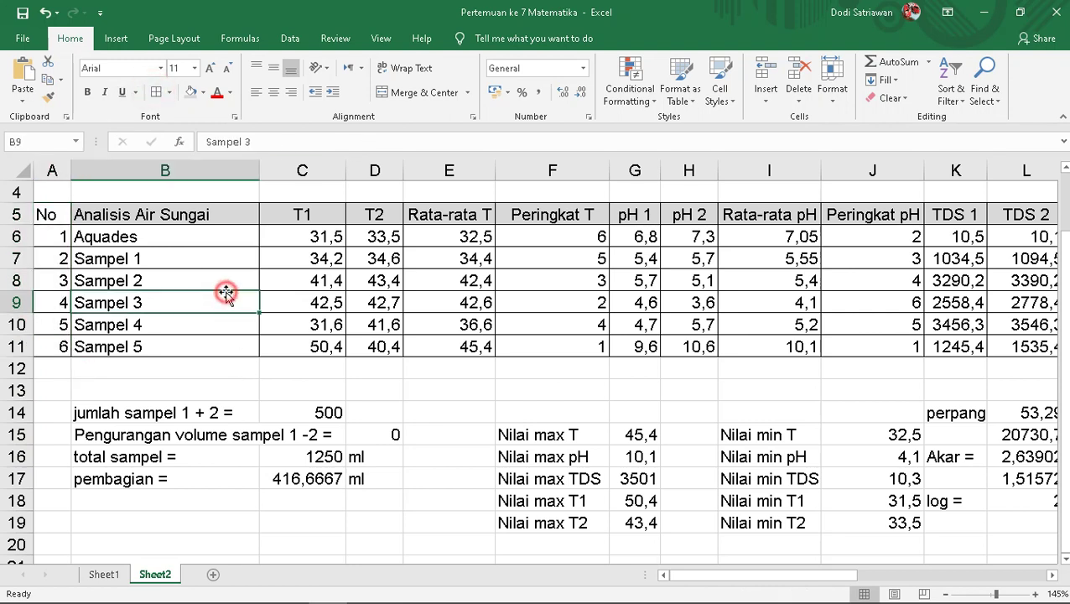
left_click(67, 216)
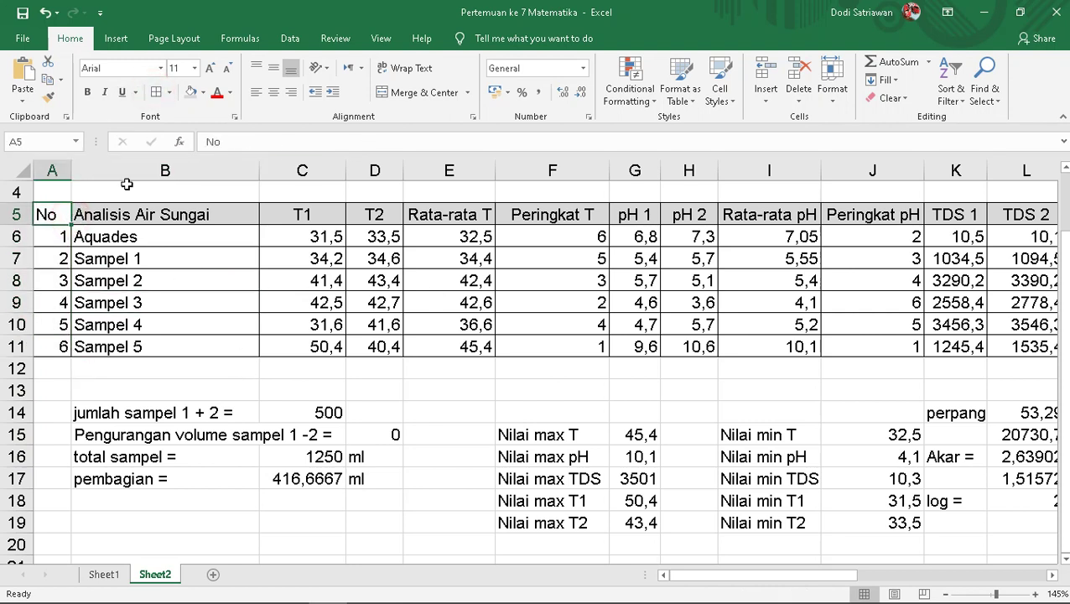
left_click(193, 277)
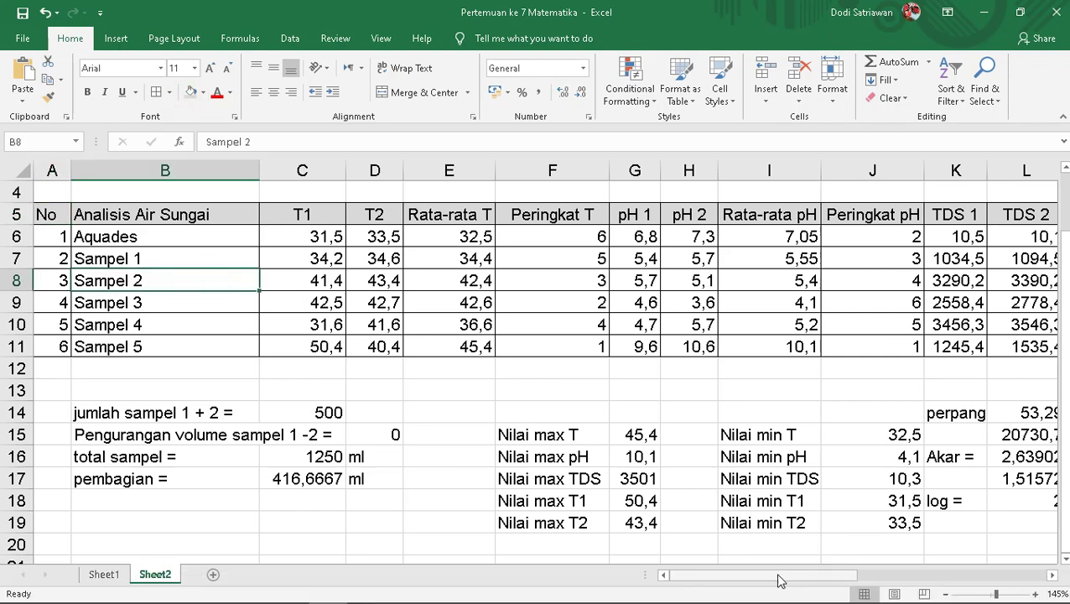
left_click_drag(808, 576, 952, 575)
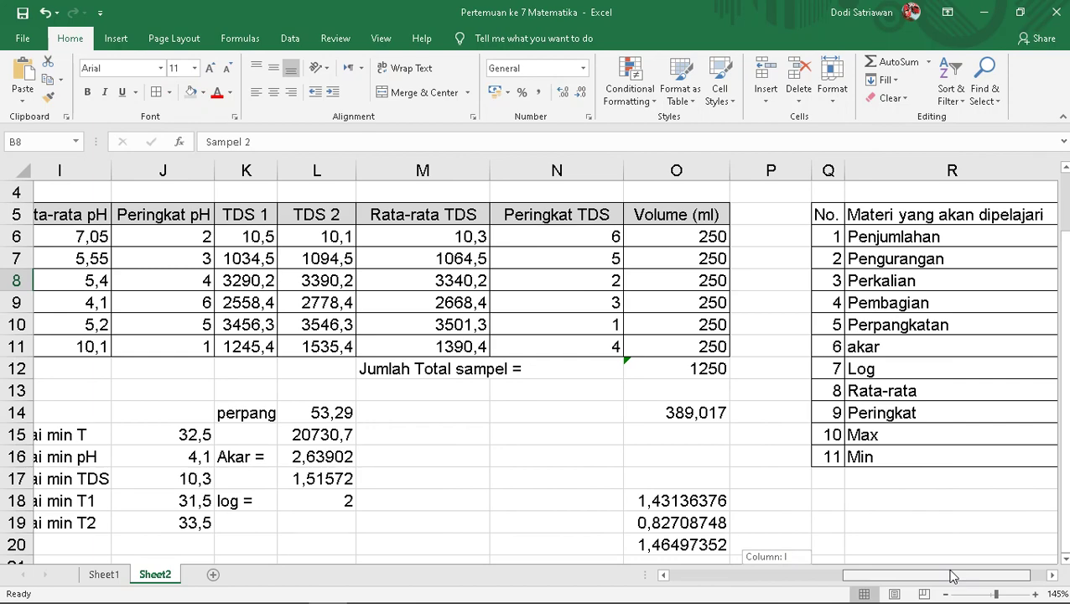
left_click_drag(952, 575, 822, 588)
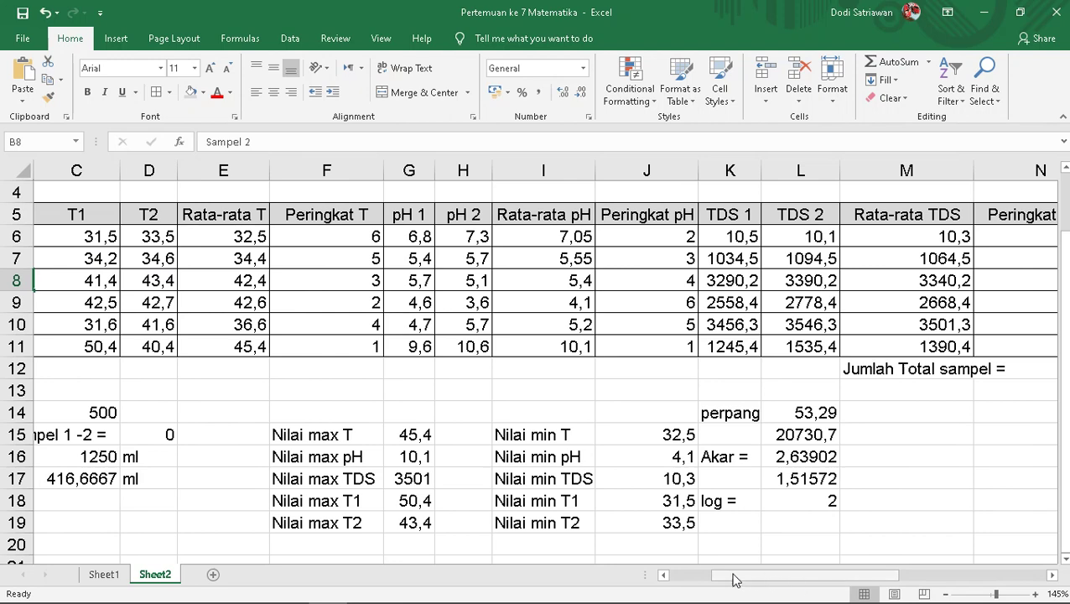
left_click(695, 578)
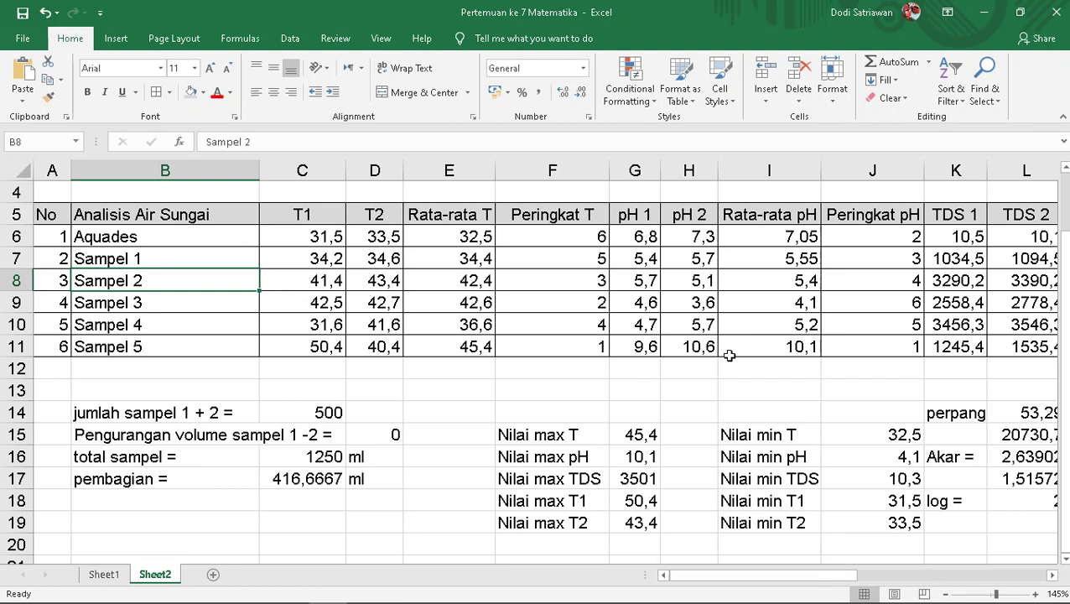
mouse_move(638, 8)
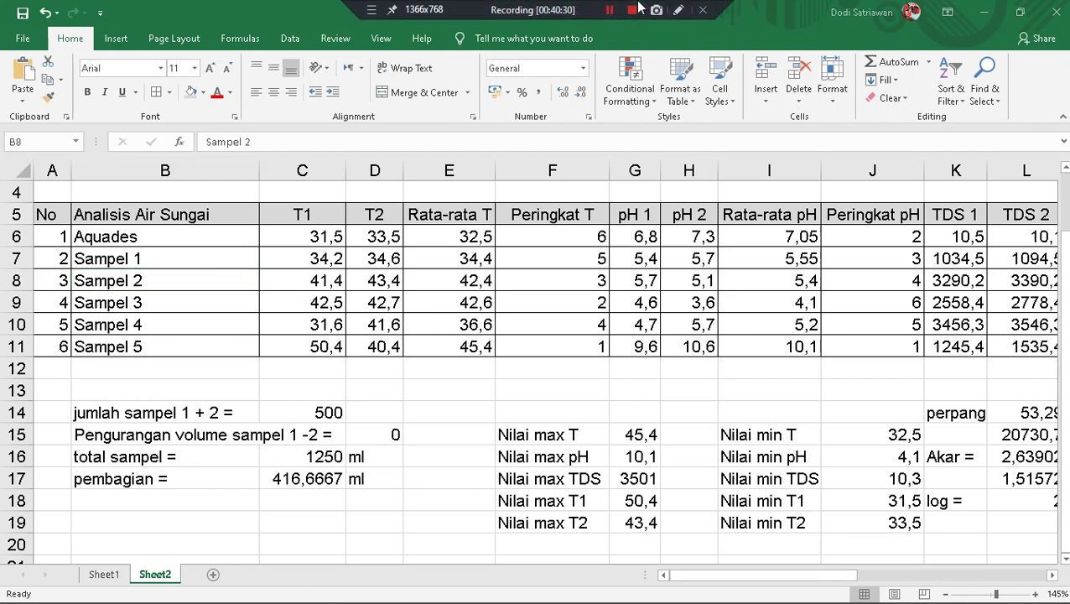